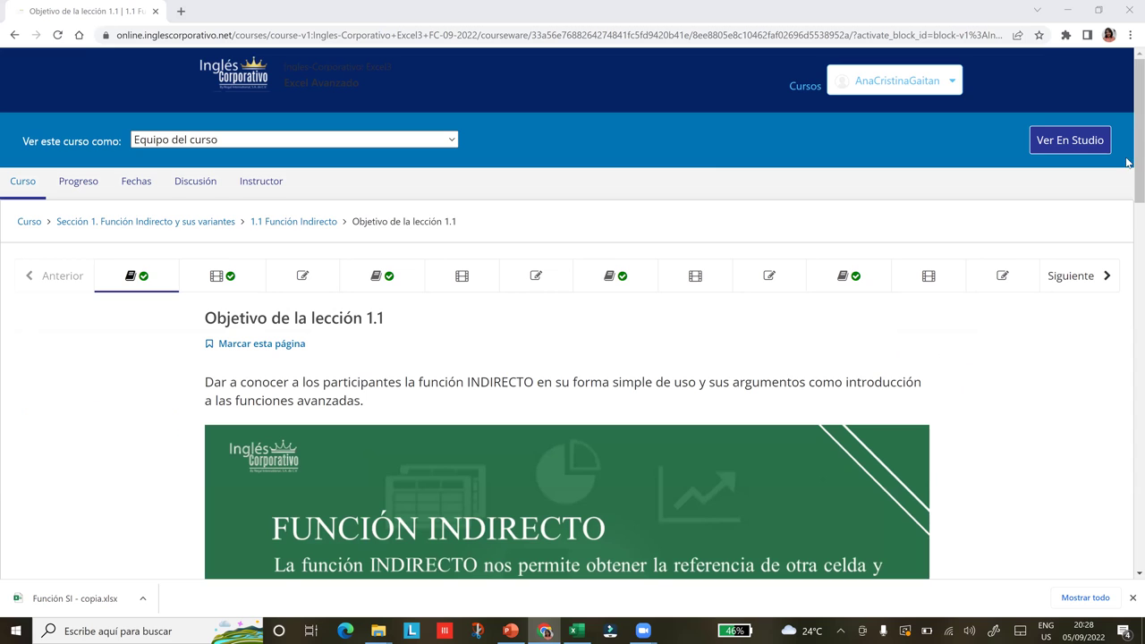
Scroll past the 1.1 lesson objective to the Conoce la función indirecto unit and its video.
{"action": "scroll", "coordinate": [1126, 169], "scroll_direction": "down", "scroll_amount": 2}
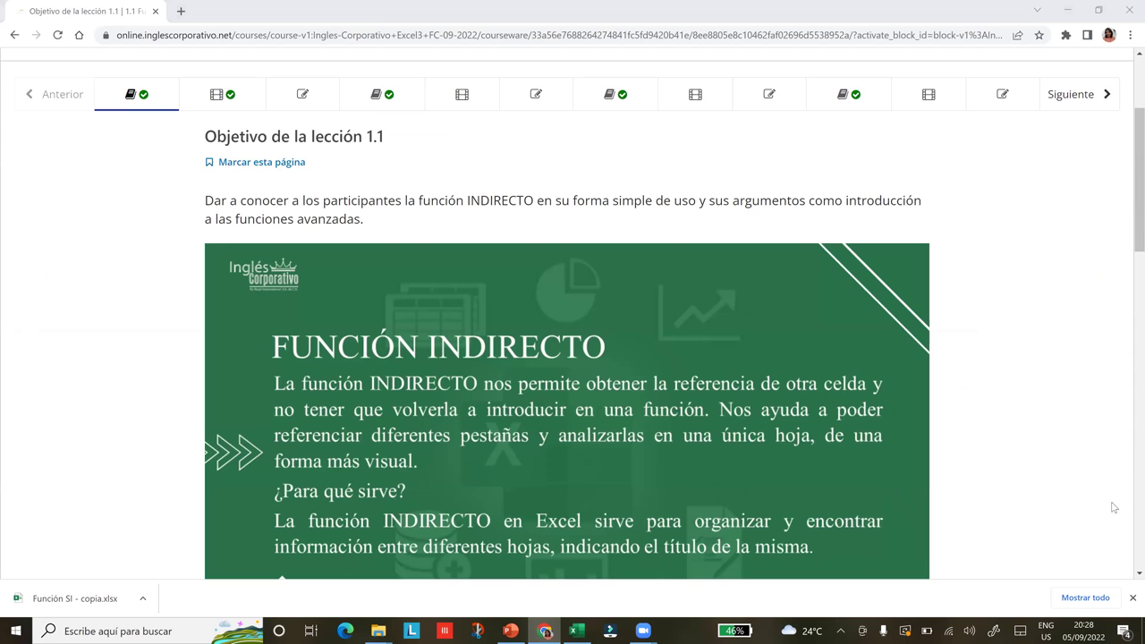
{"action": "scroll", "coordinate": [607, 445], "scroll_direction": "down", "scroll_amount": 15}
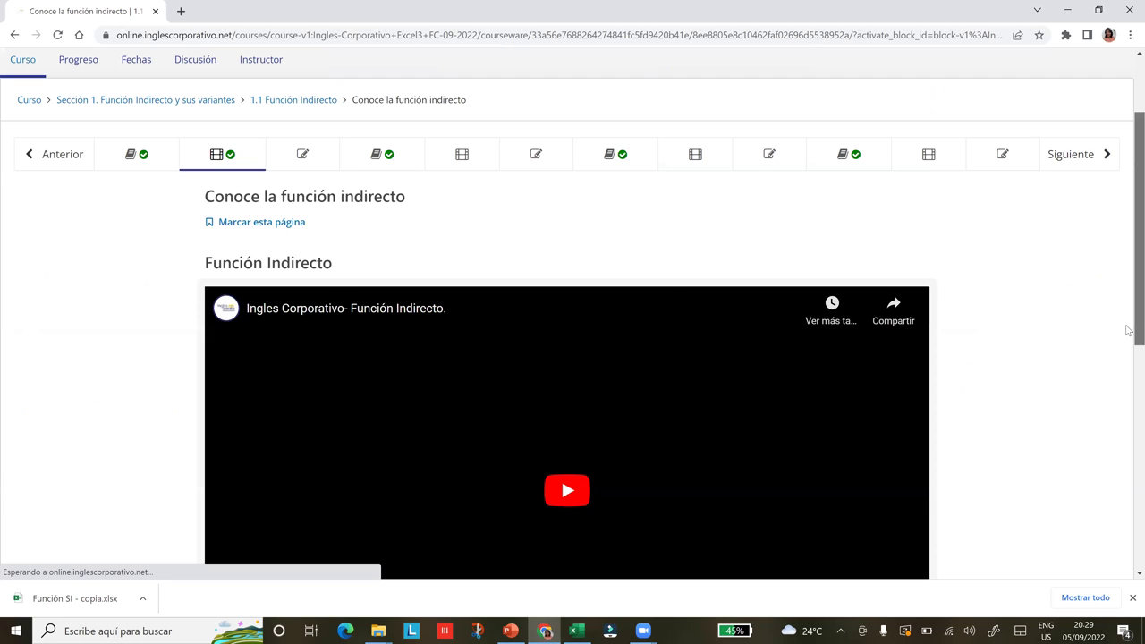
Expand the embedded Función Indirecto lesson video to full screen.
{"action": "scroll", "coordinate": [458, 79], "scroll_direction": "down", "scroll_amount": 2}
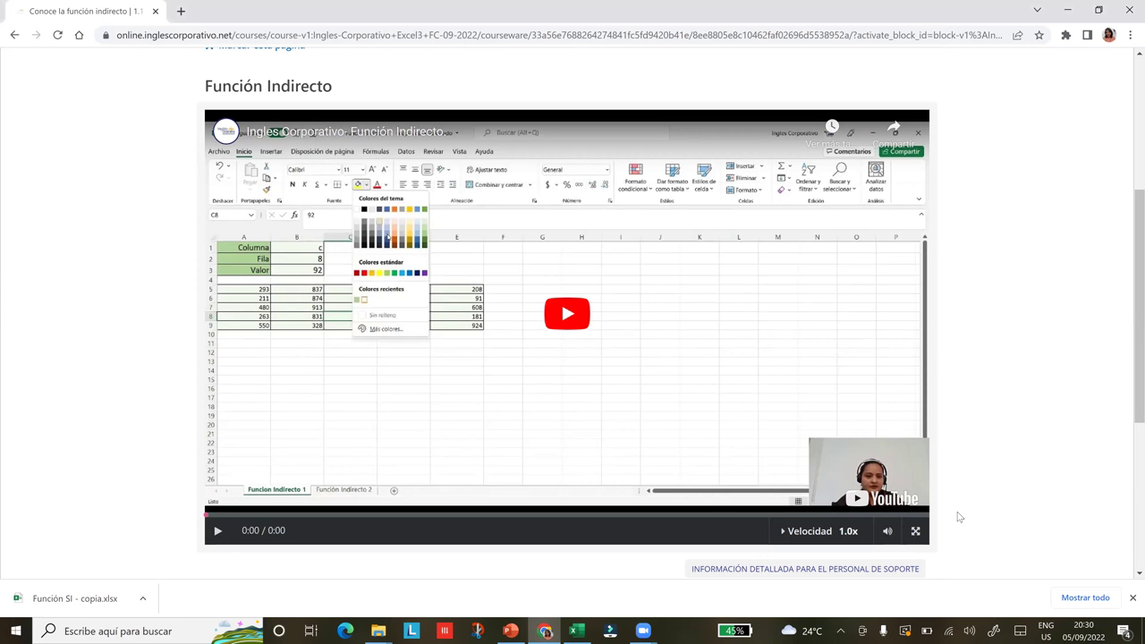
{"action": "left_click", "coordinate": [917, 533]}
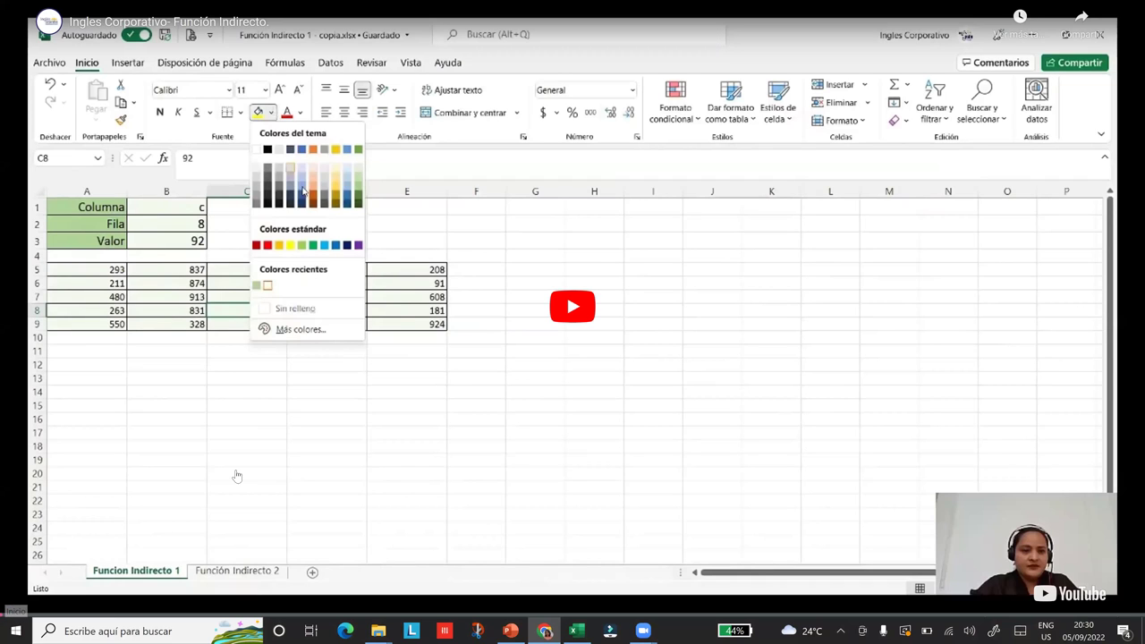
Start playing the Función Indirecto lesson video.
{"action": "left_click", "coordinate": [9, 630]}
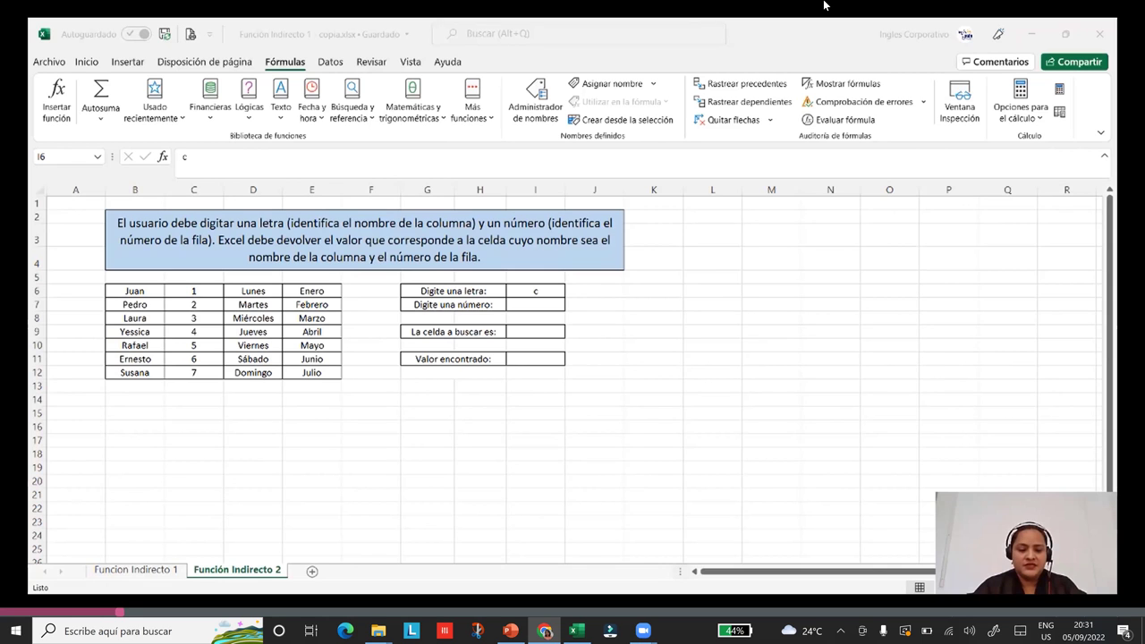
{"action": "key", "text": "super+Down"}
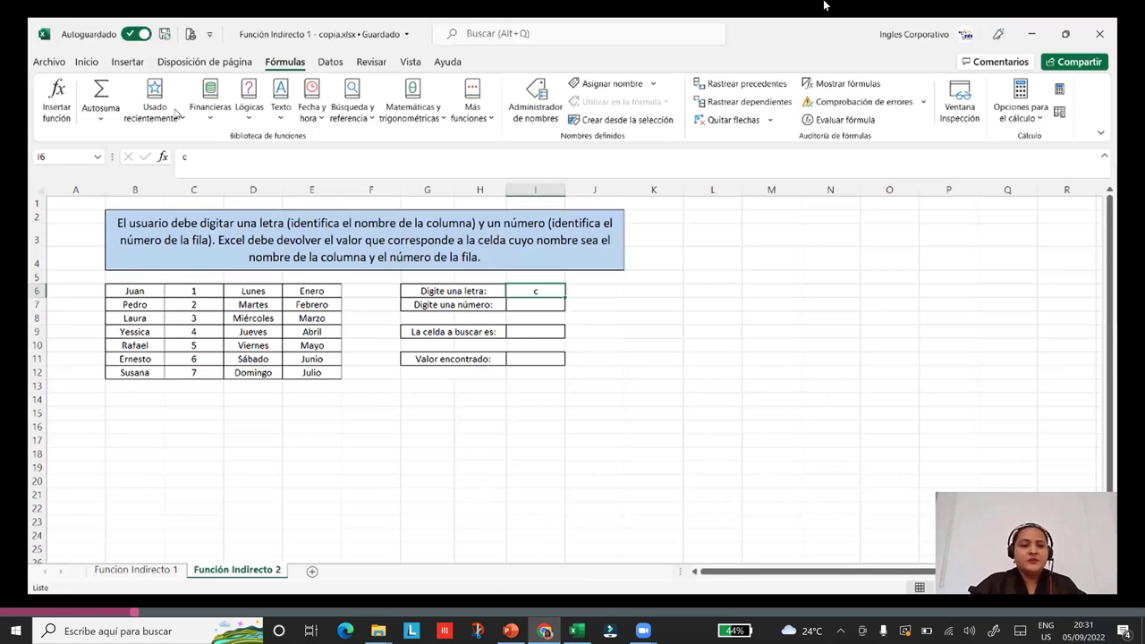
{"action": "key", "text": "shift+F3"}
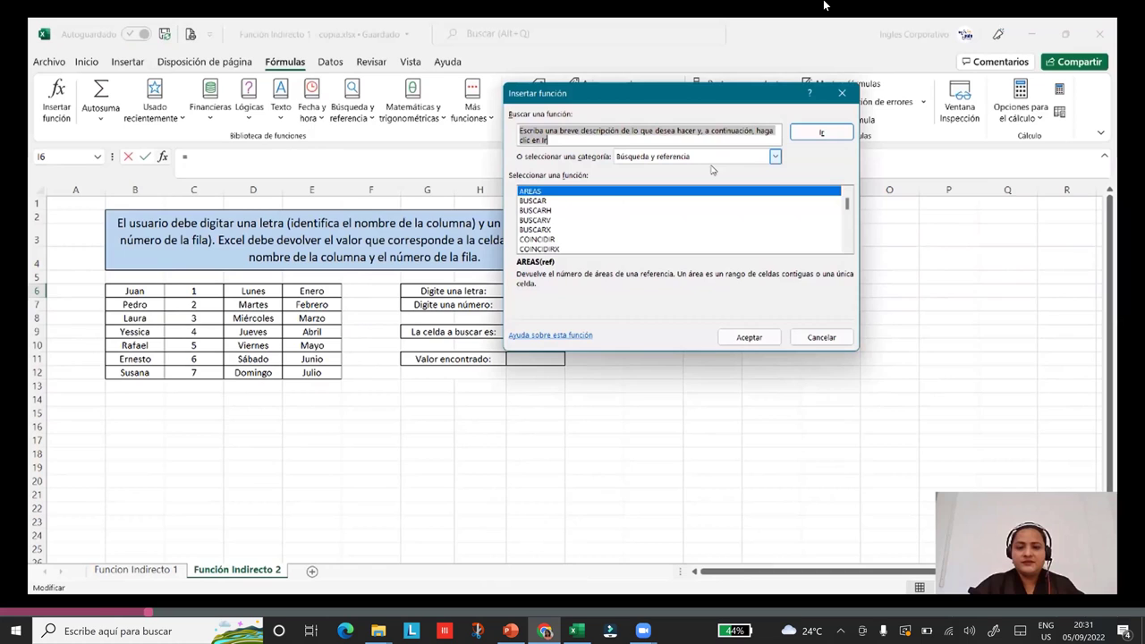
{"action": "scroll", "coordinate": [627, 205], "scroll_direction": "down", "scroll_amount": 5}
{"action": "left_click", "coordinate": [532, 220]}
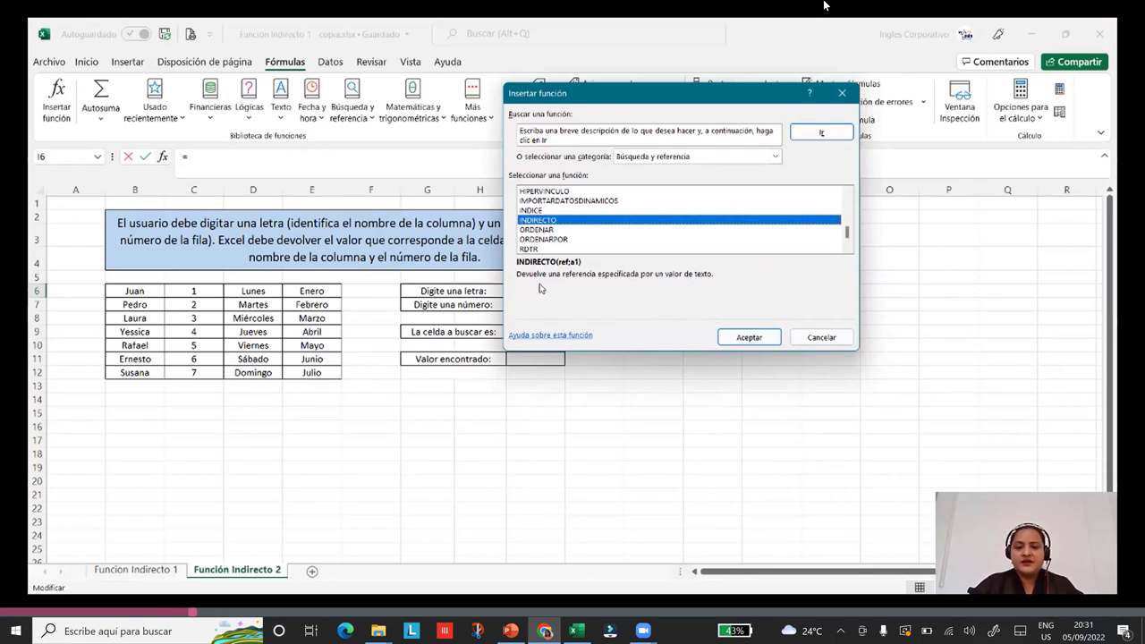
{"action": "left_click", "coordinate": [749, 342]}
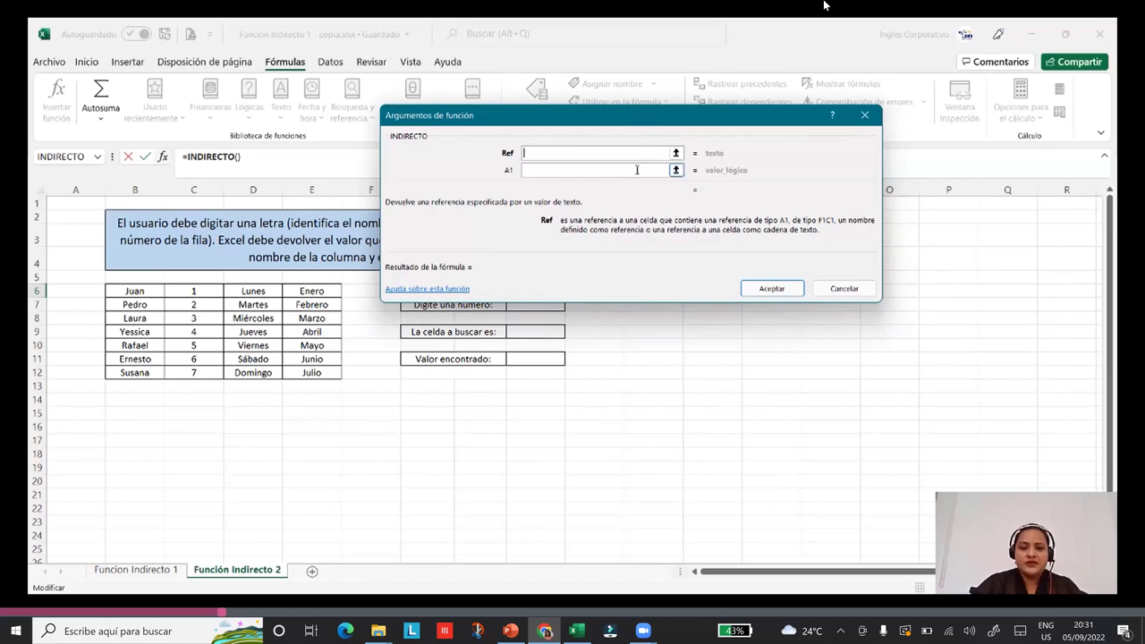
{"action": "left_click", "coordinate": [637, 170]}
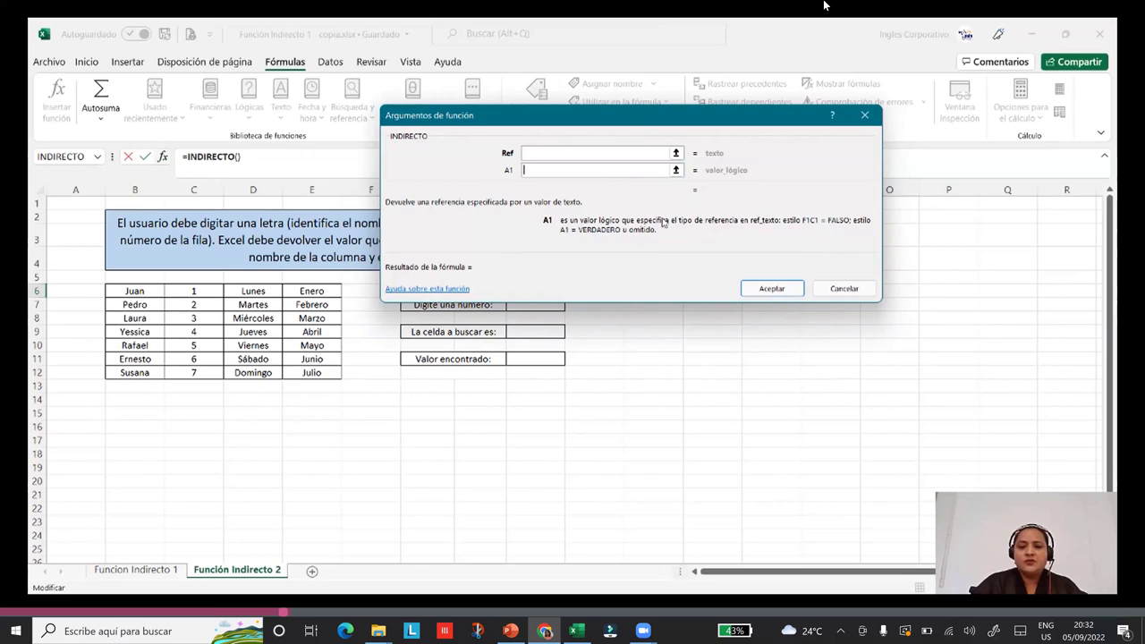
{"action": "left_click", "coordinate": [837, 287]}
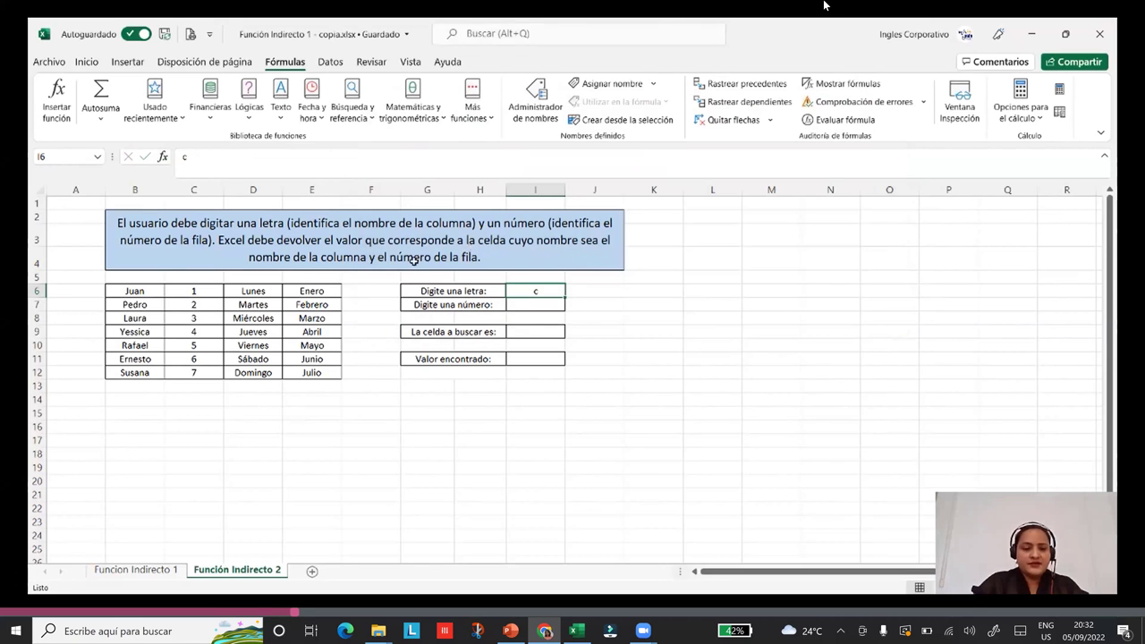
Delete the letter c from I6 and switch to the Funcion Indirecto 1 sheet.
{"action": "left_click", "coordinate": [426, 494]}
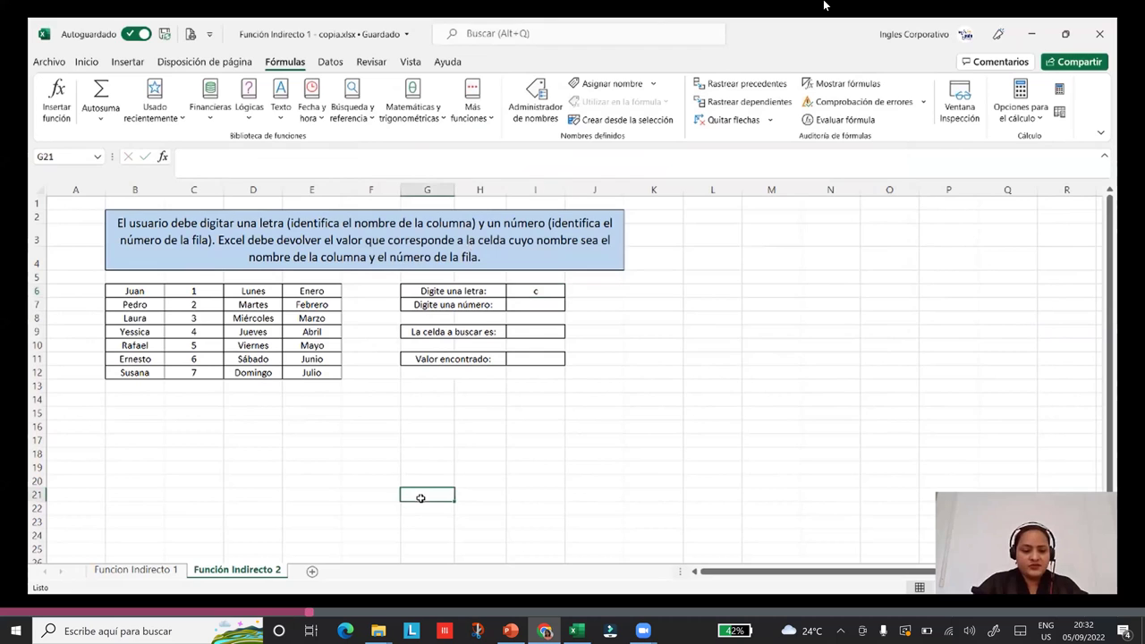
{"action": "left_click", "coordinate": [524, 289]}
{"action": "key", "text": "Delete"}
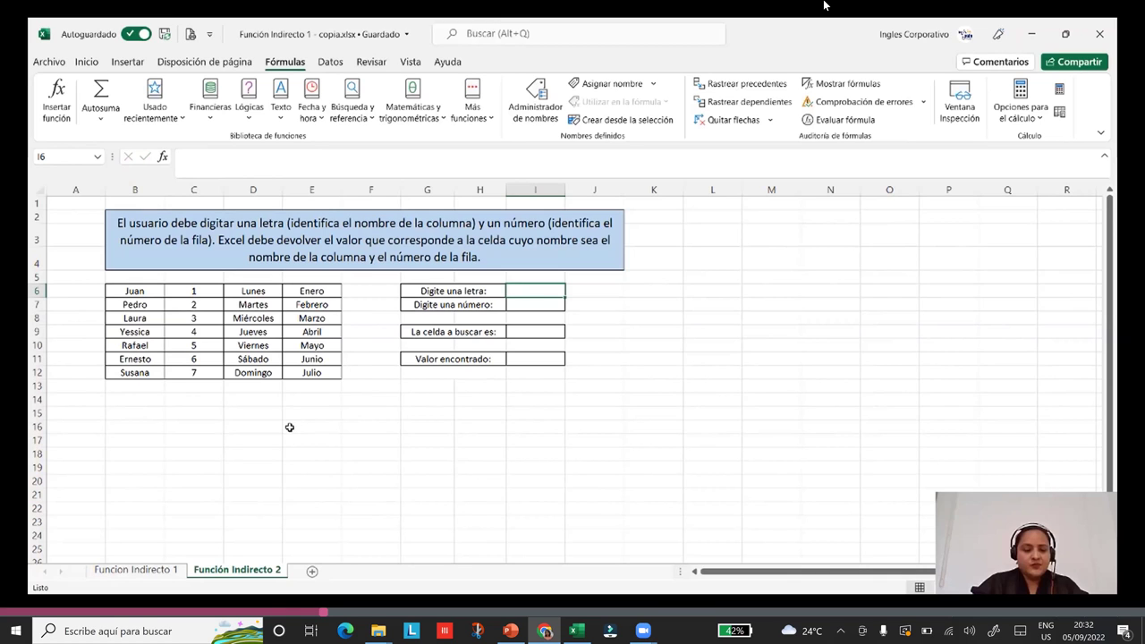
{"action": "key", "text": "ctrl+Page_Up"}
{"action": "left_click", "coordinate": [561, 294]}
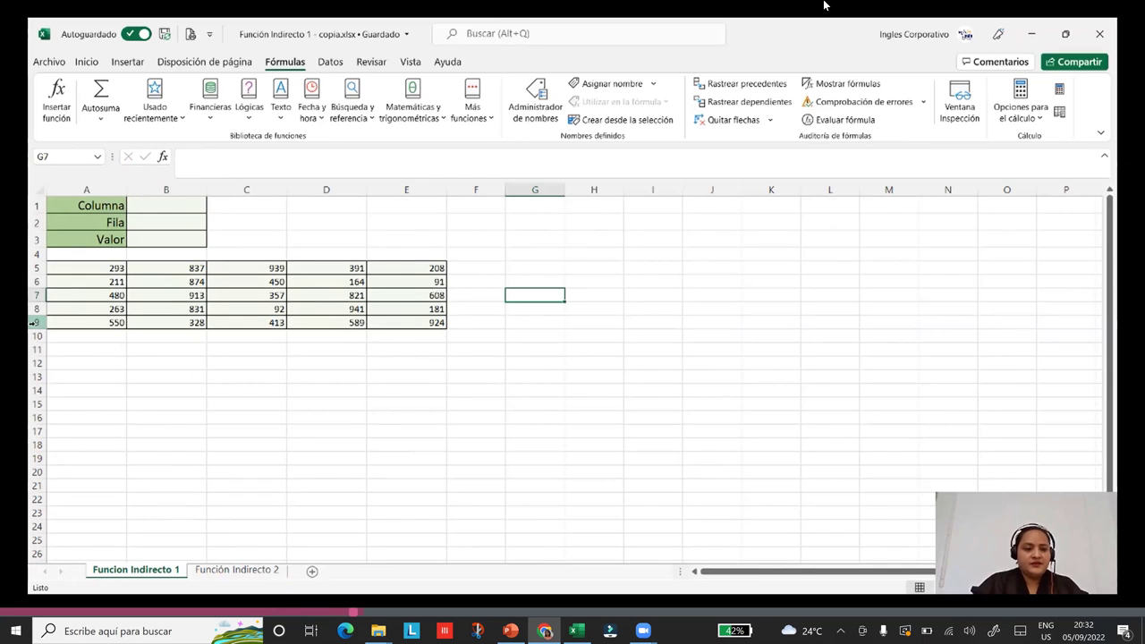
Enter c as Columna in B1 and 8 as Fila in B2.
{"action": "left_click", "coordinate": [179, 204]}
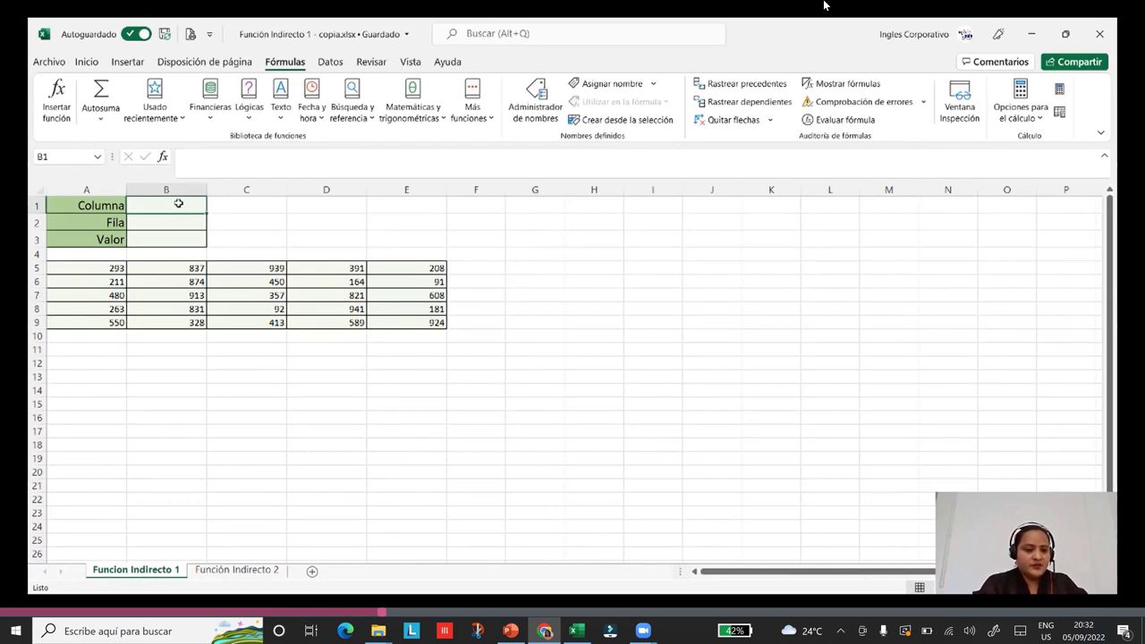
{"action": "type", "text": "c"}
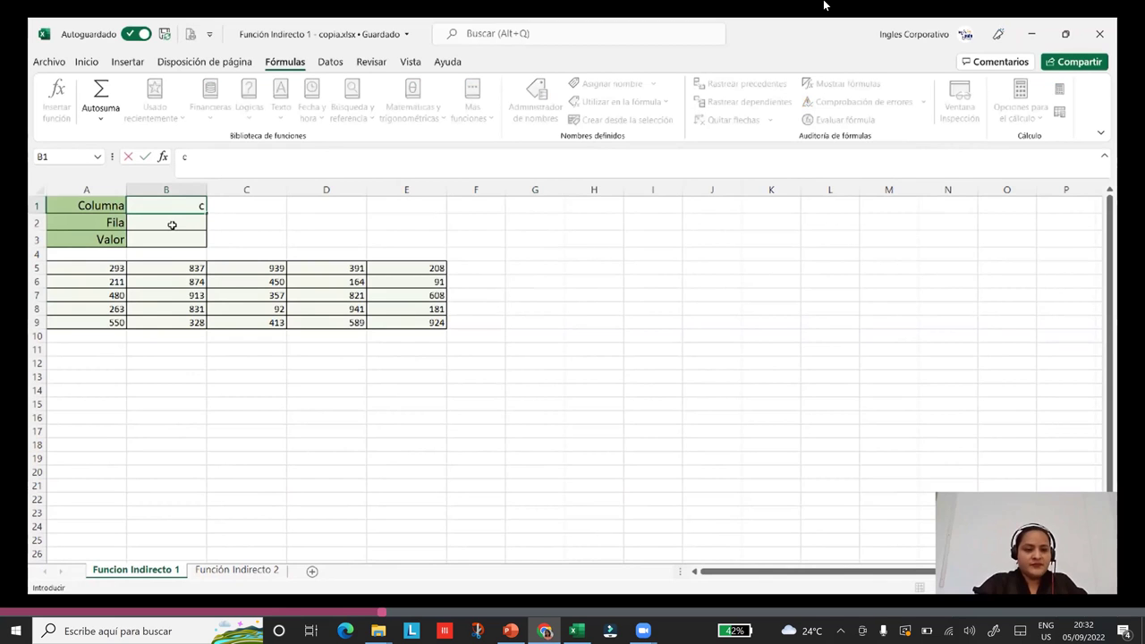
{"action": "left_click", "coordinate": [174, 223]}
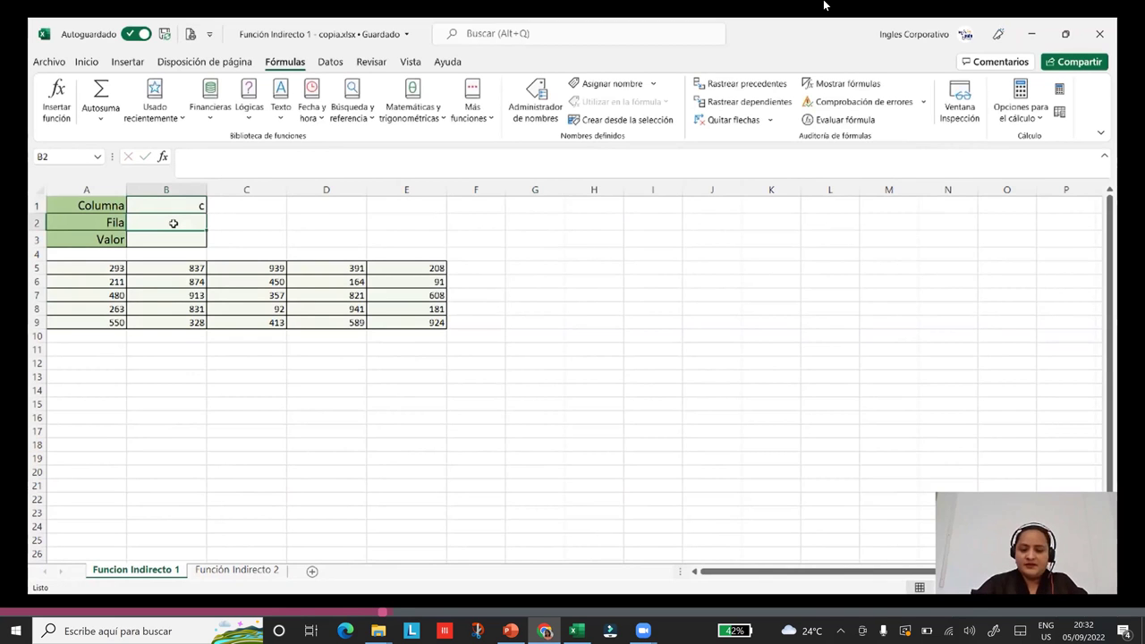
{"action": "type", "text": "8"}
Enter =INDIRECTO(B1&B2) in B3 so Valor returns 92 from C8.
{"action": "left_click", "coordinate": [170, 240]}
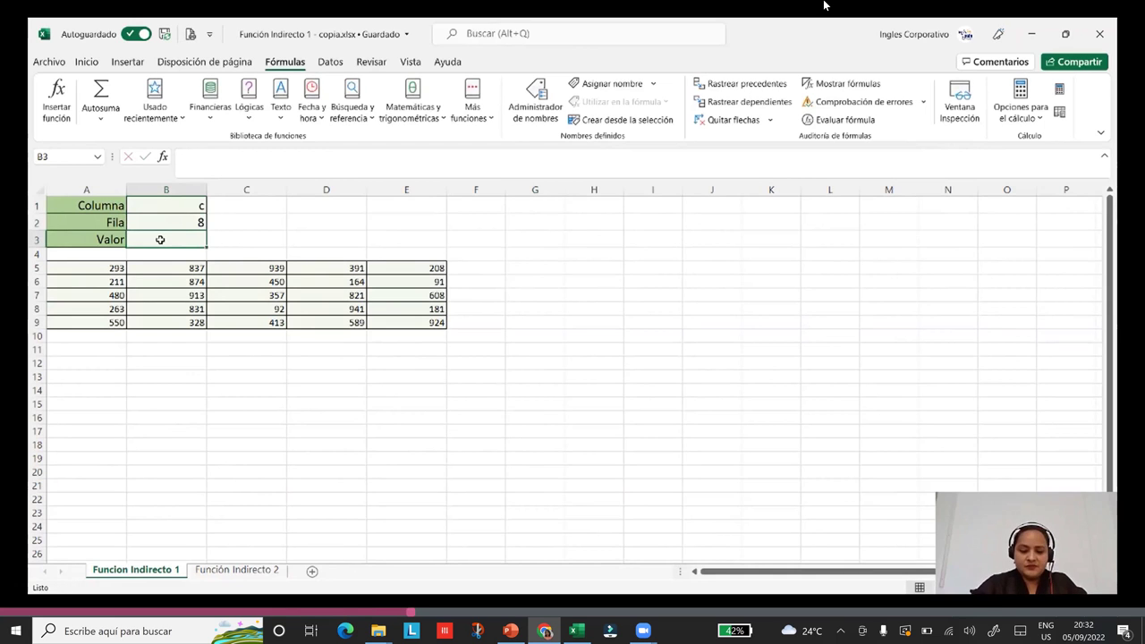
{"action": "type", "text": "=indi"}
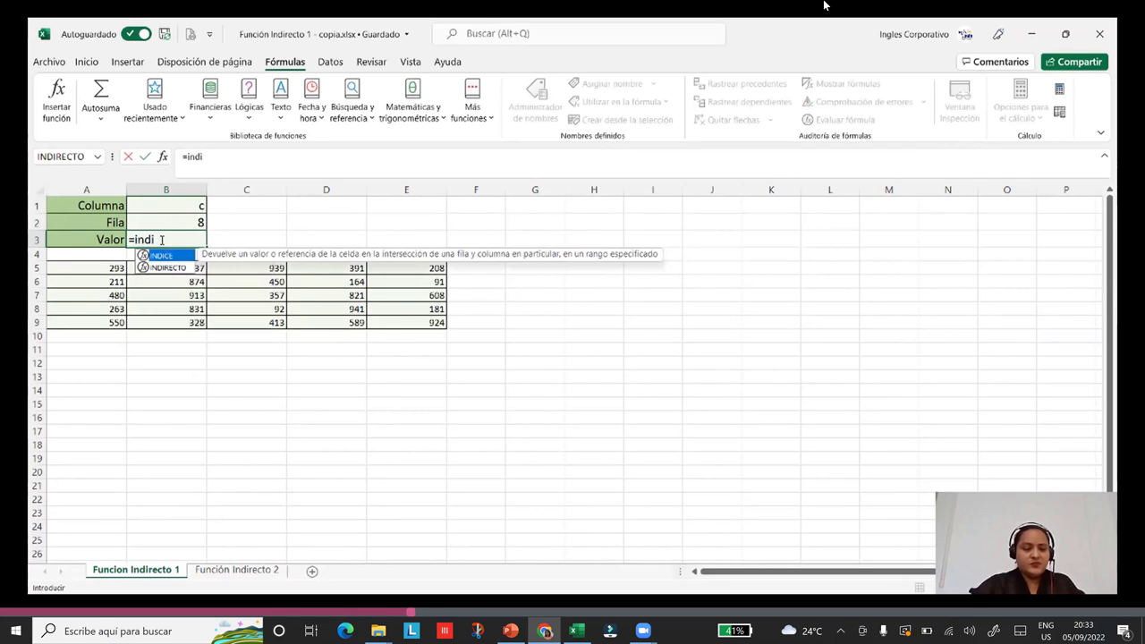
{"action": "left_click", "coordinate": [169, 267]}
{"action": "double_click", "coordinate": [170, 267]}
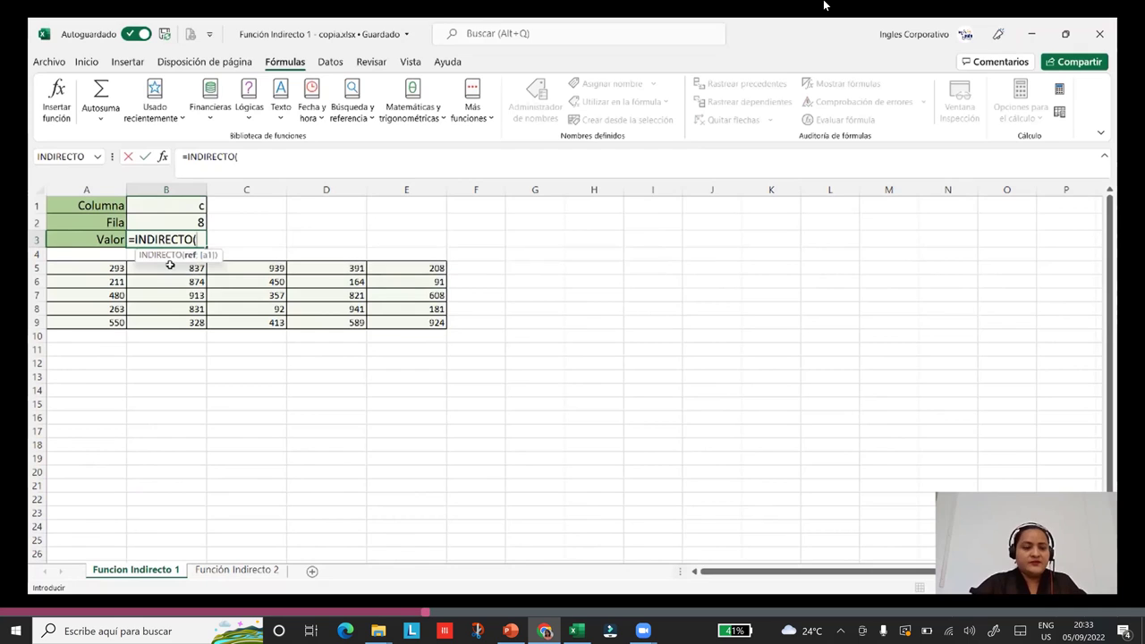
{"action": "left_click", "coordinate": [283, 156]}
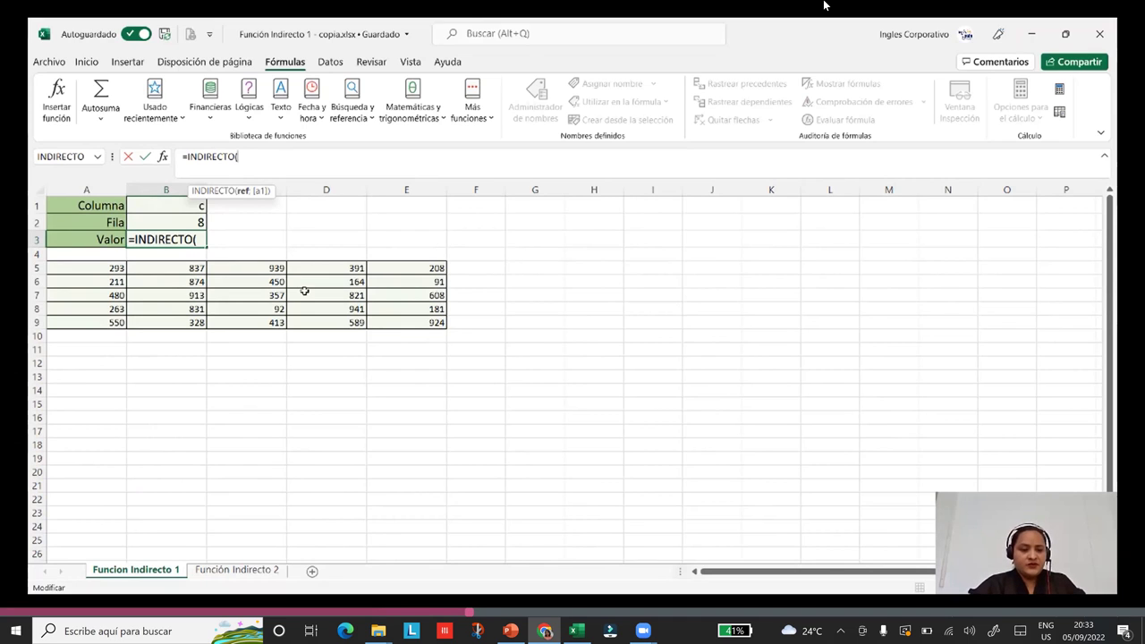
{"action": "left_click", "coordinate": [170, 208]}
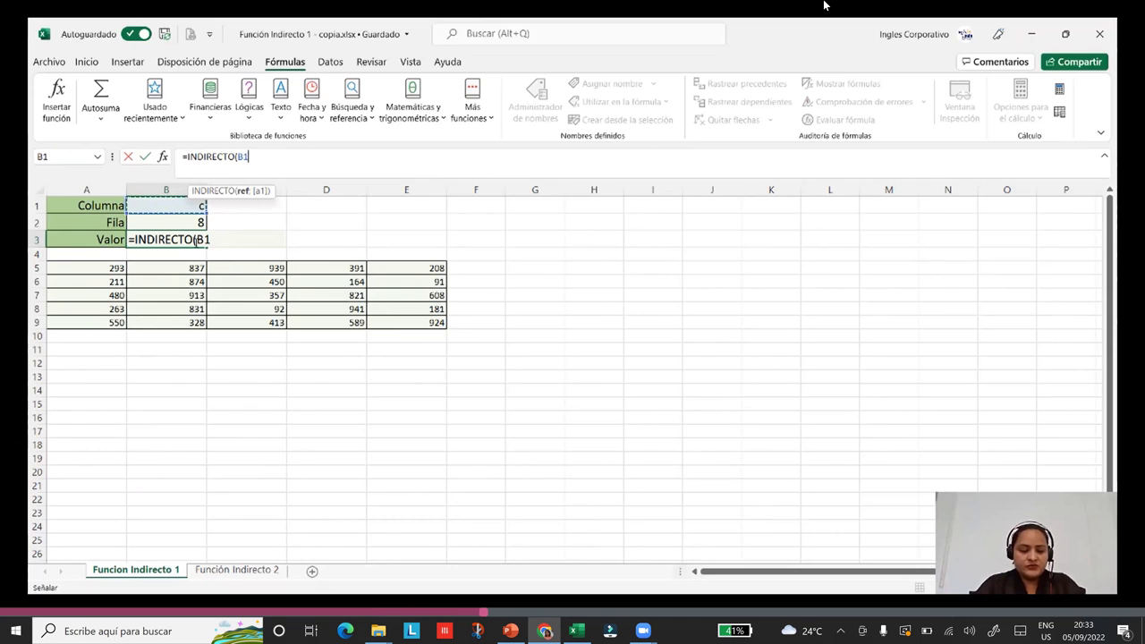
{"action": "type", "text": "&"}
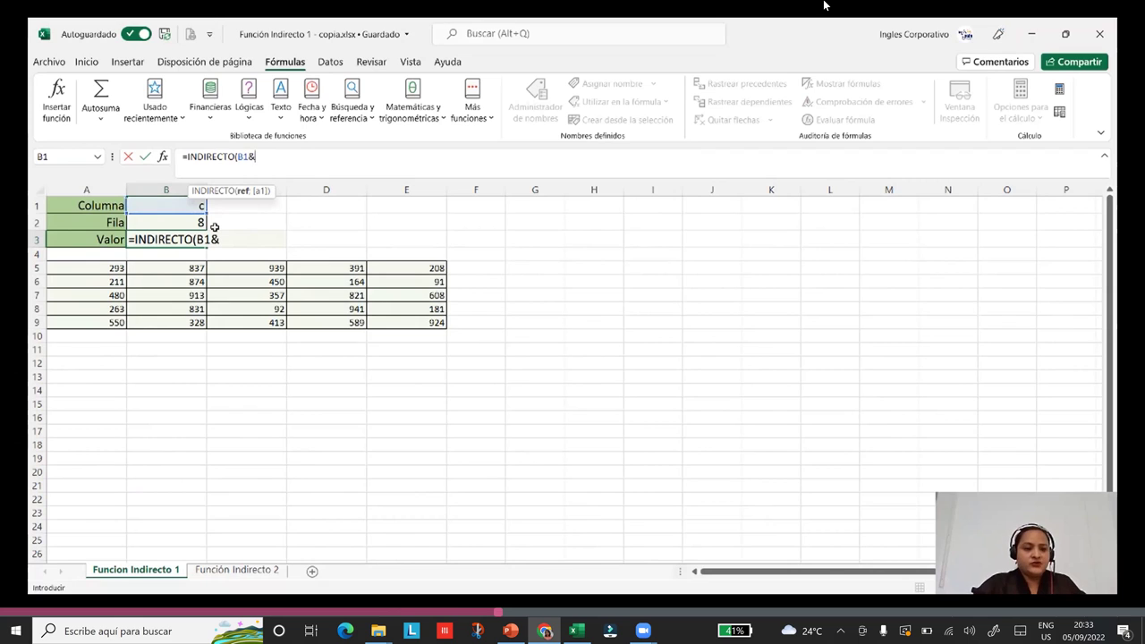
{"action": "left_click", "coordinate": [163, 216]}
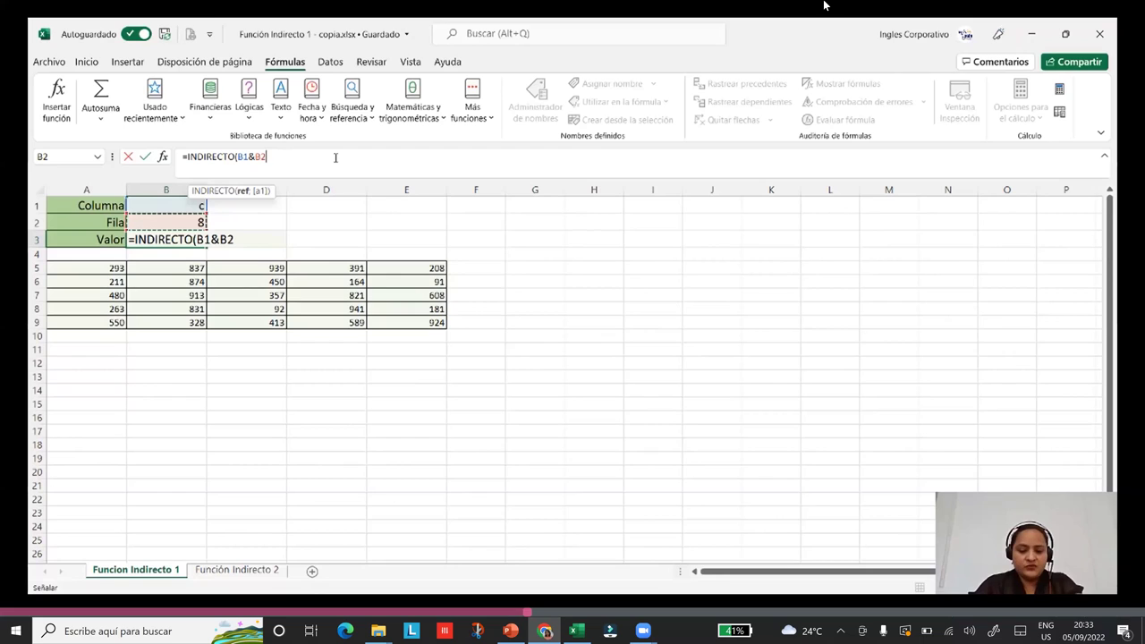
{"action": "type", "text": ")"}
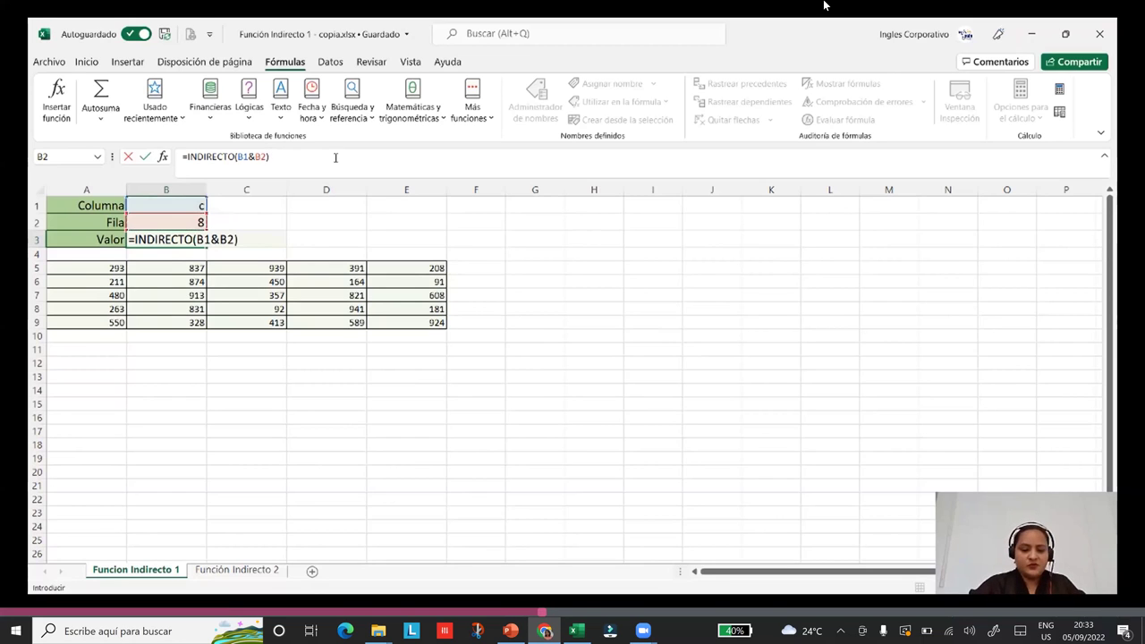
{"action": "key", "text": "Return"}
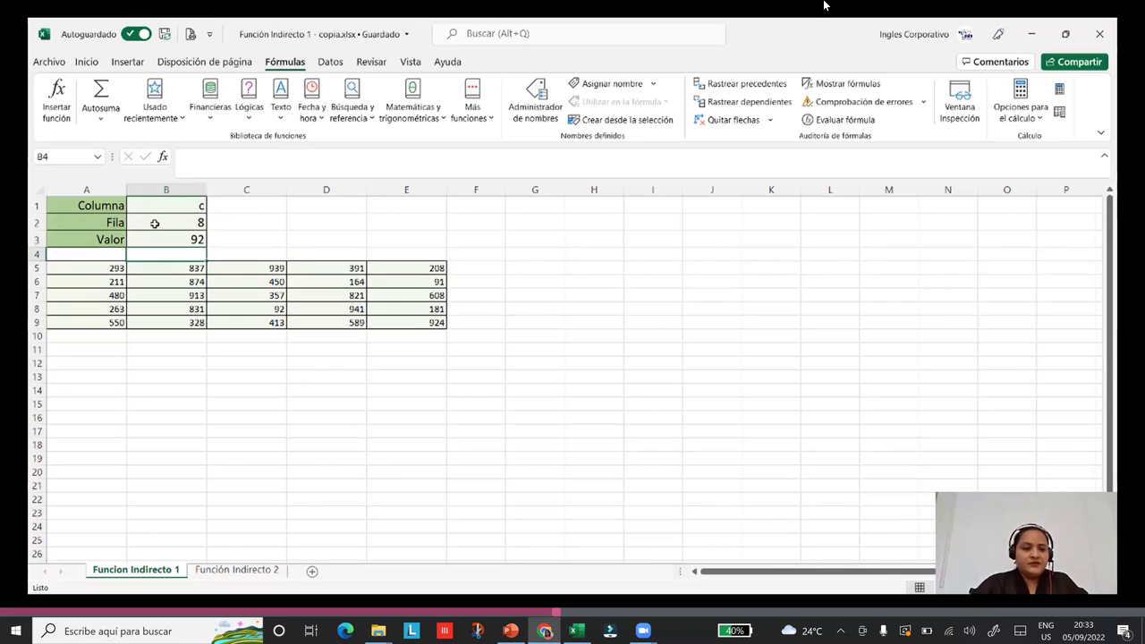
Shade cell C8, holding the returned 92, with blue fill.
{"action": "left_click", "coordinate": [145, 243]}
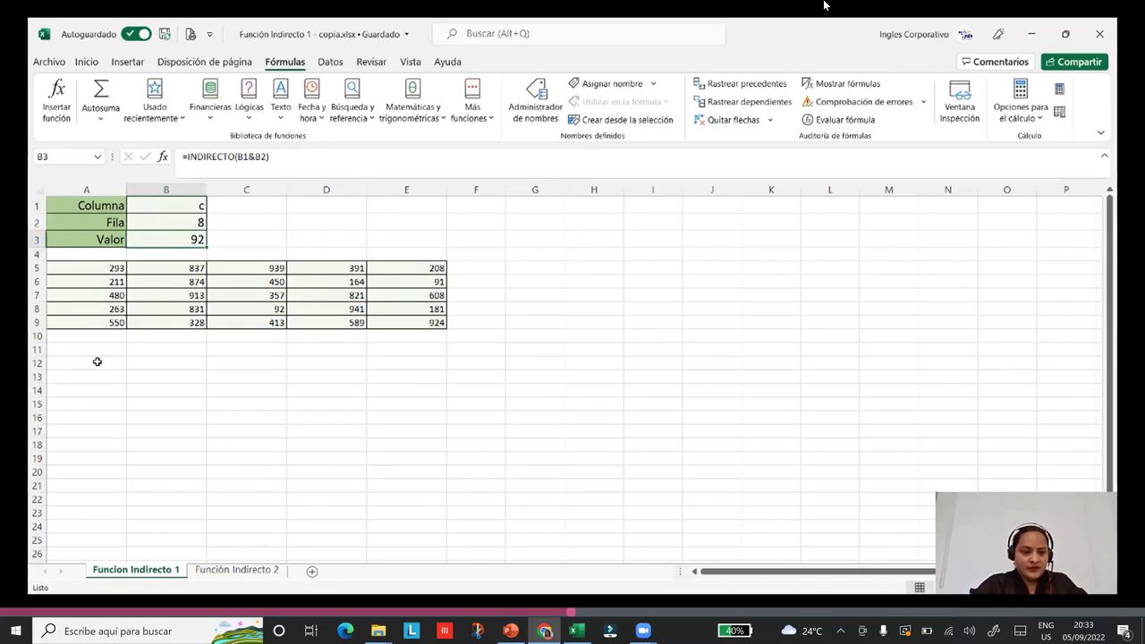
{"action": "left_click", "coordinate": [270, 309]}
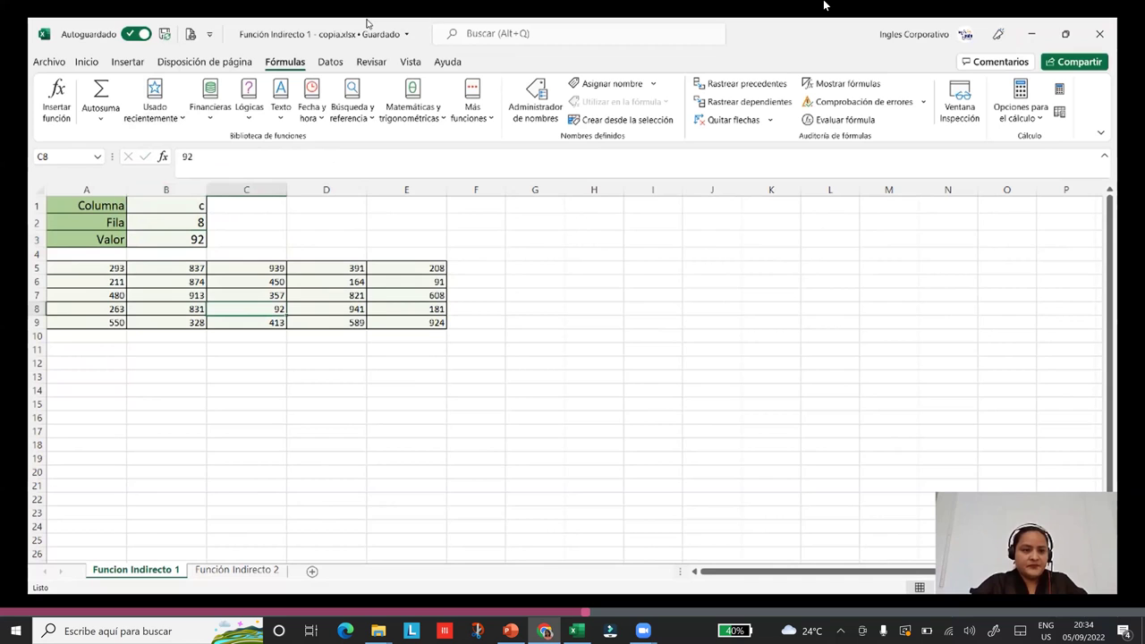
{"action": "scroll", "coordinate": [268, 89], "scroll_direction": "up", "scroll_amount": 3}
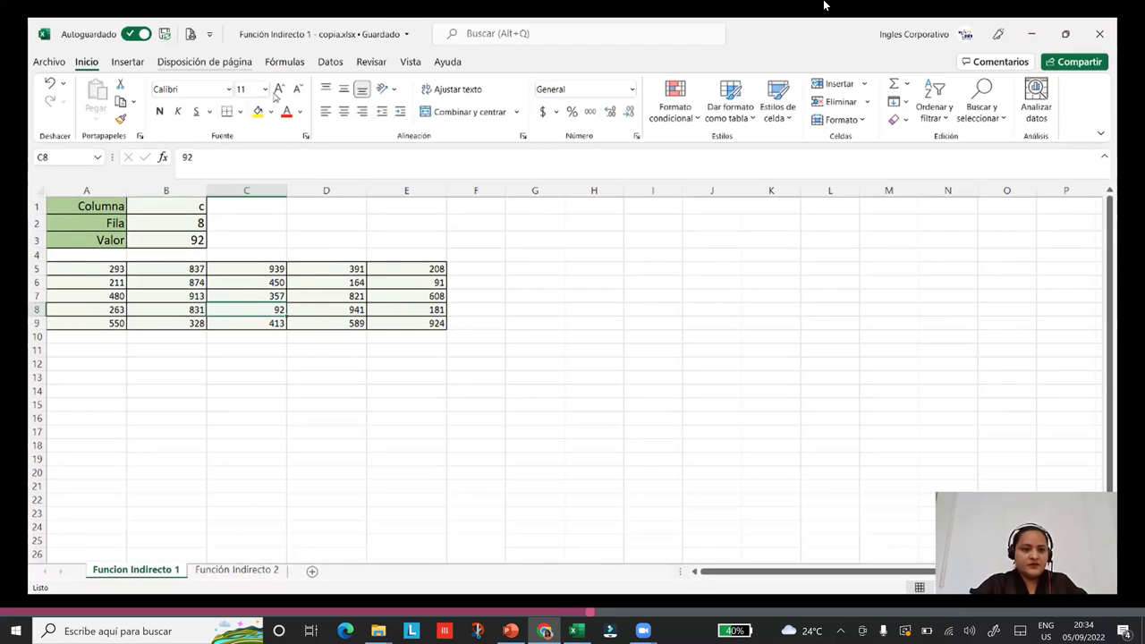
{"action": "left_click", "coordinate": [271, 112]}
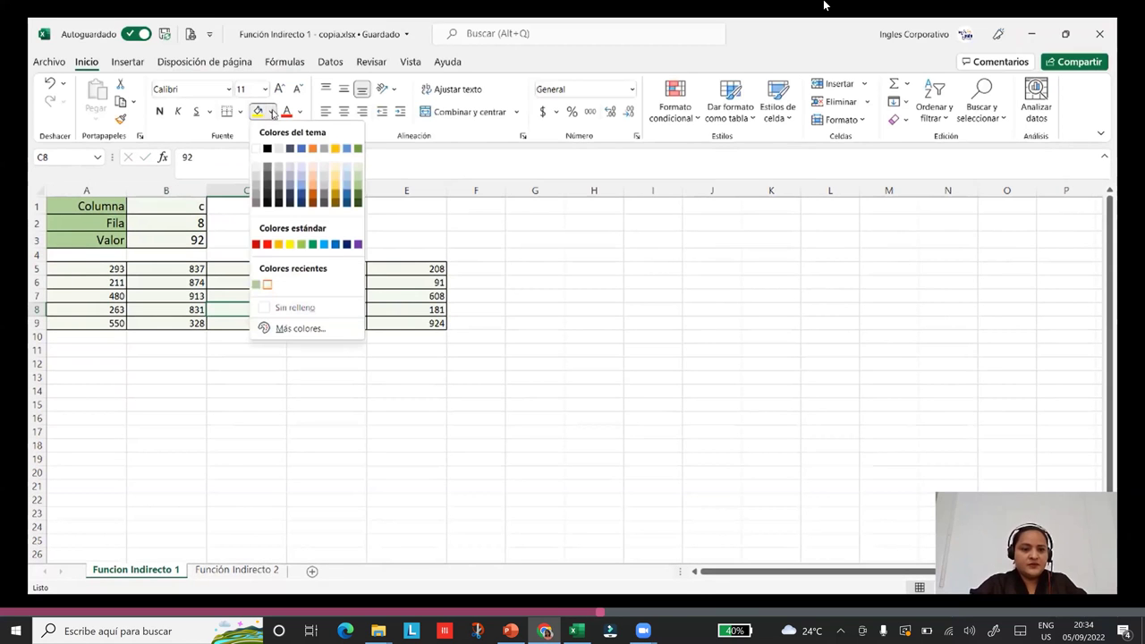
{"action": "left_click", "coordinate": [301, 182]}
{"action": "left_click", "coordinate": [534, 418]}
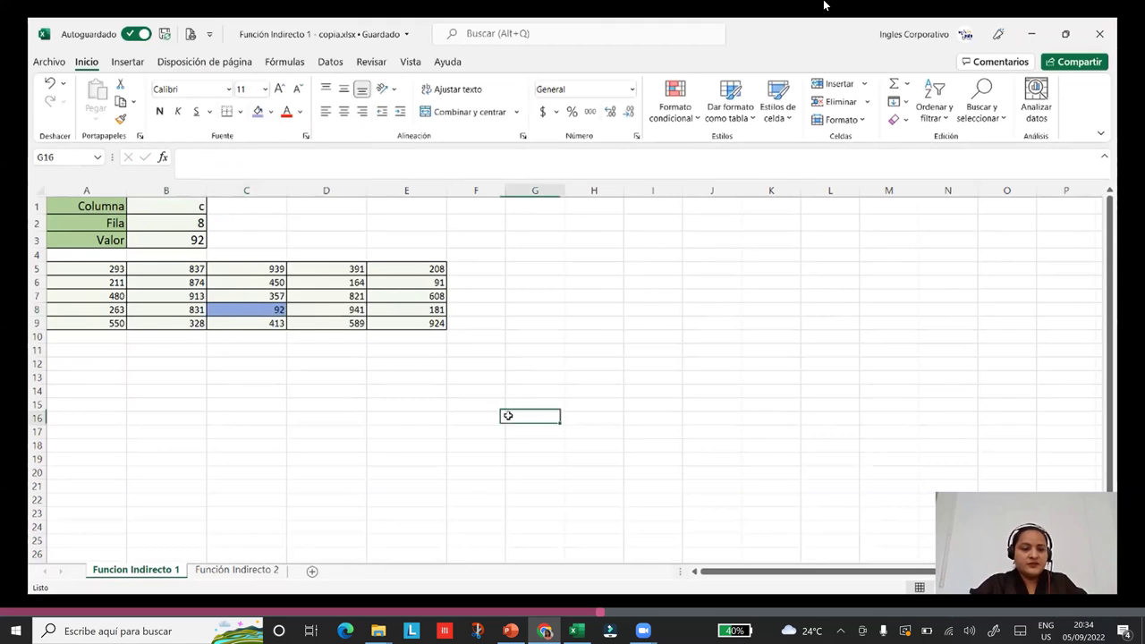
Change Columna to b and Fila to 9 so Valor returns 328.
{"action": "left_click", "coordinate": [185, 240]}
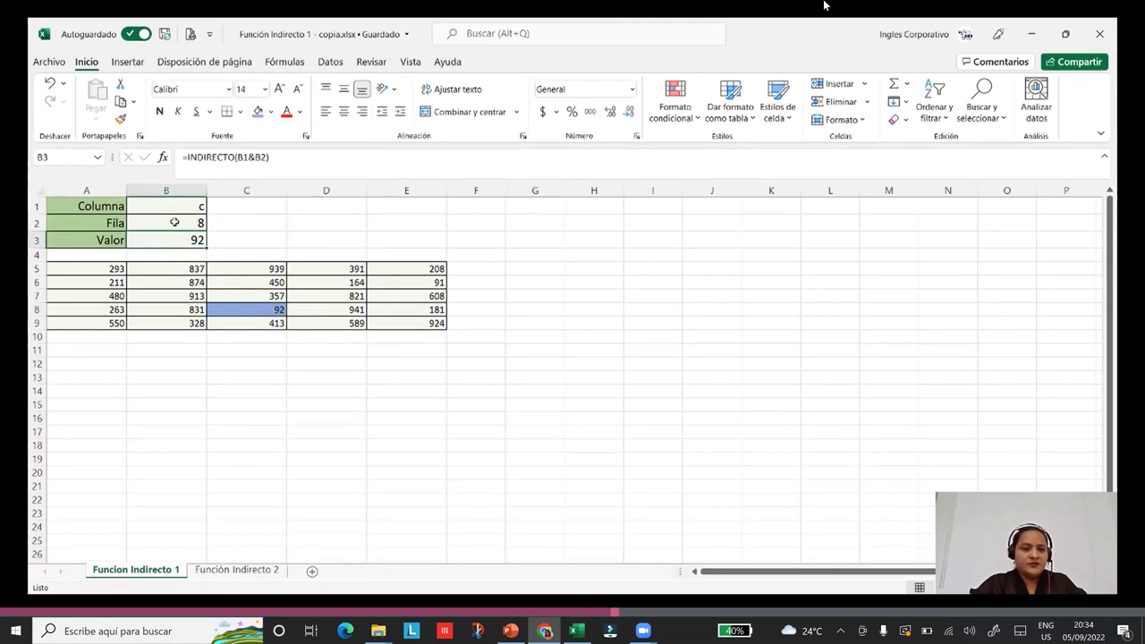
{"action": "left_click", "coordinate": [177, 205]}
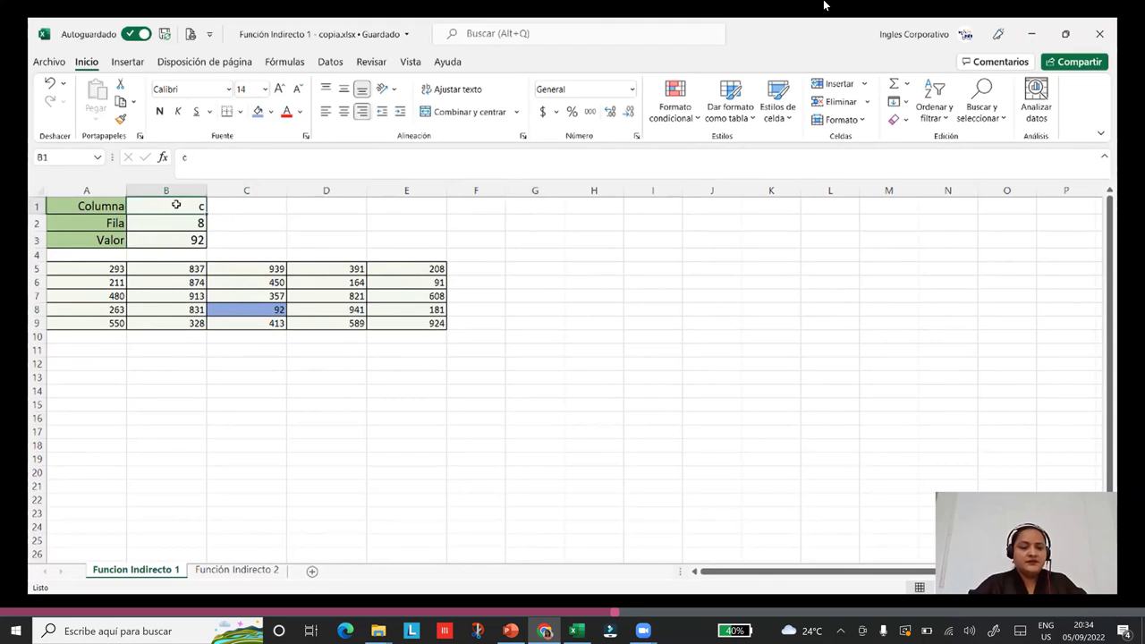
{"action": "type", "text": "b"}
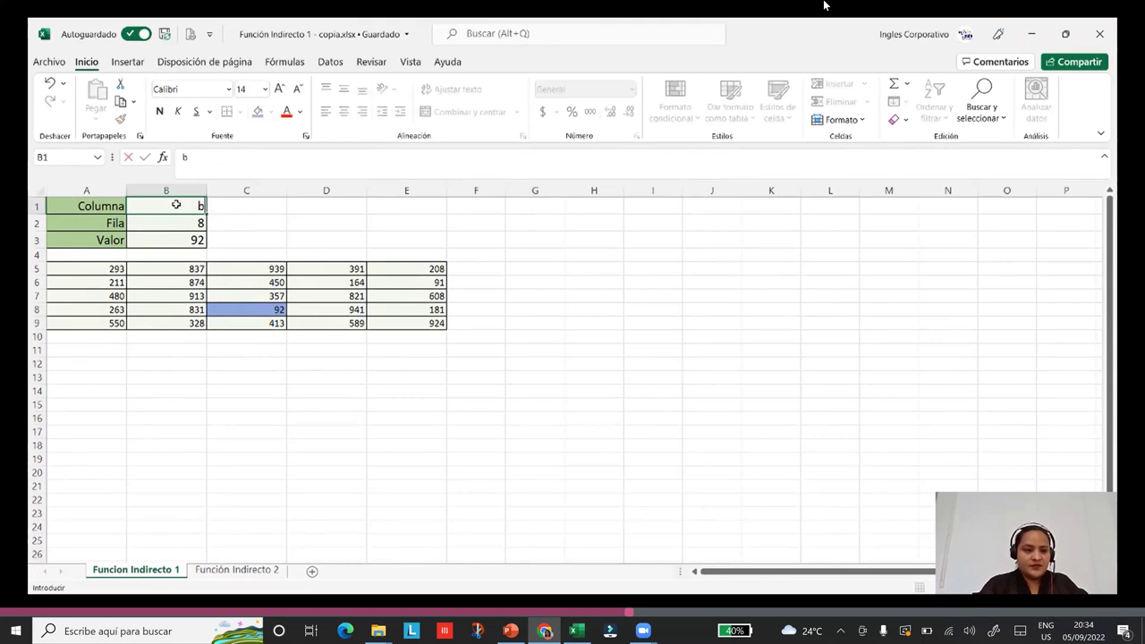
{"action": "key", "text": "Return"}
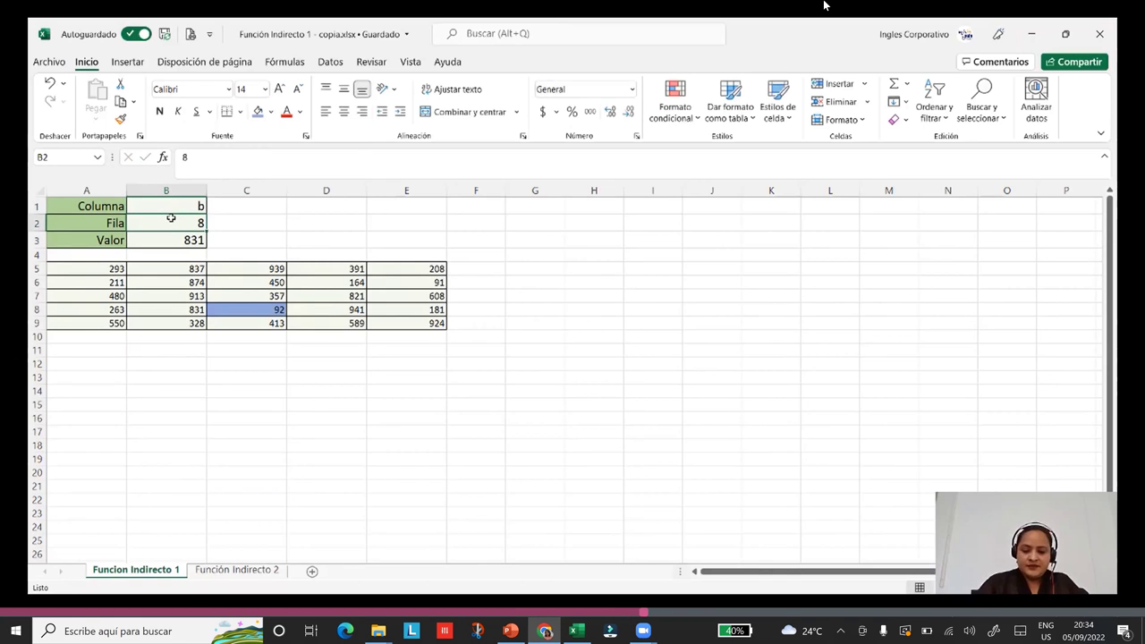
{"action": "type", "text": "9"}
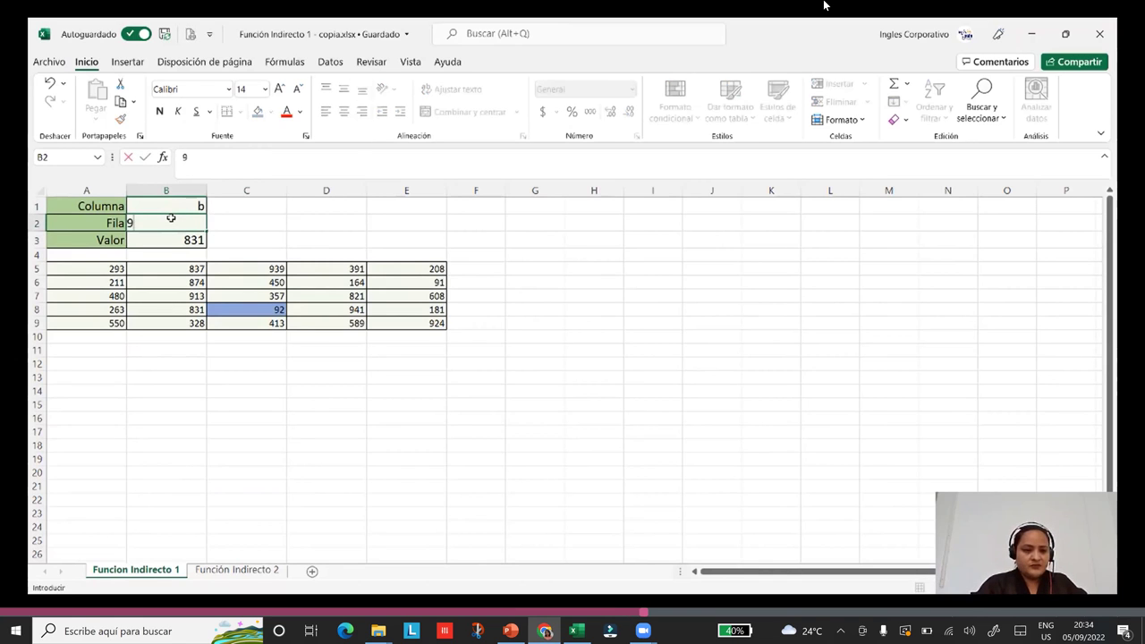
{"action": "key", "text": "Return"}
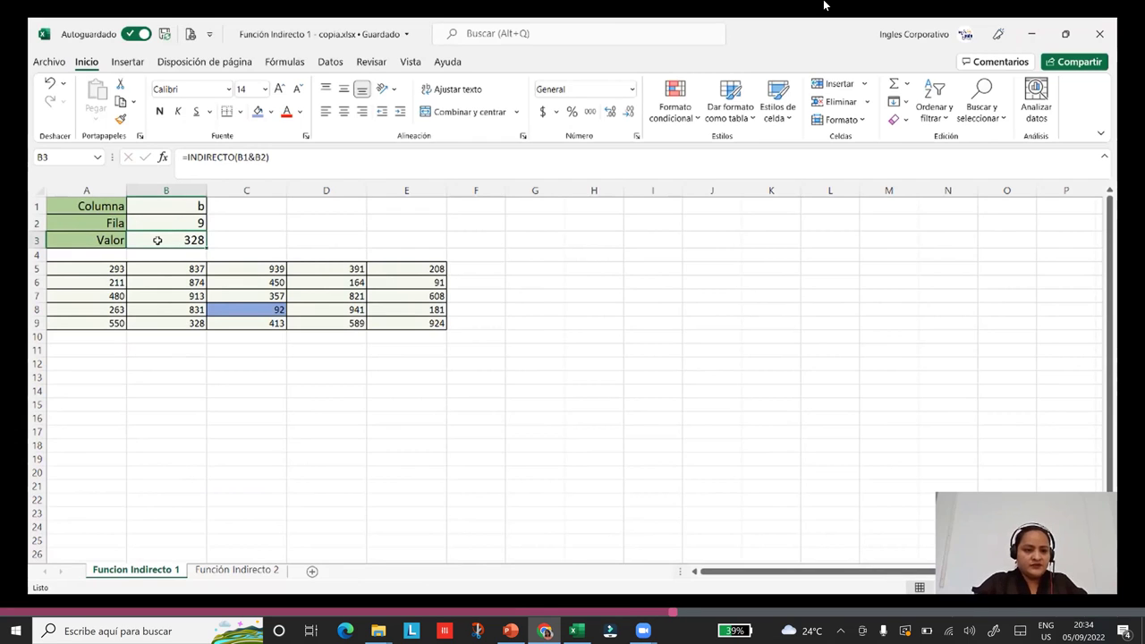
Shade cell B9, holding 328, with blue fill.
{"action": "left_click", "coordinate": [157, 324]}
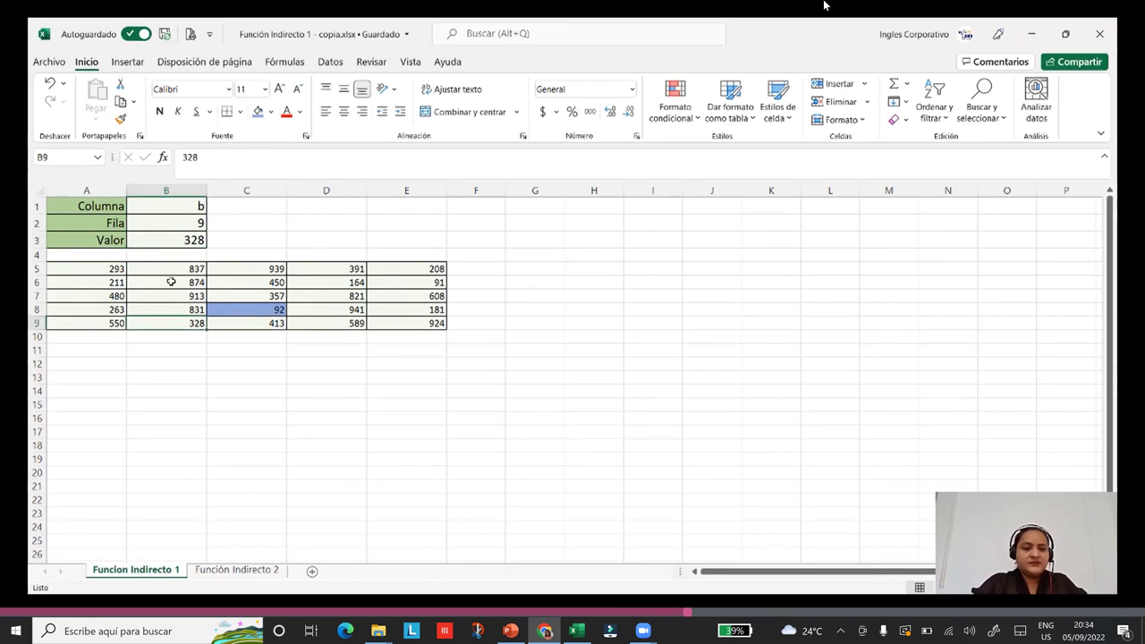
{"action": "left_click", "coordinate": [258, 113]}
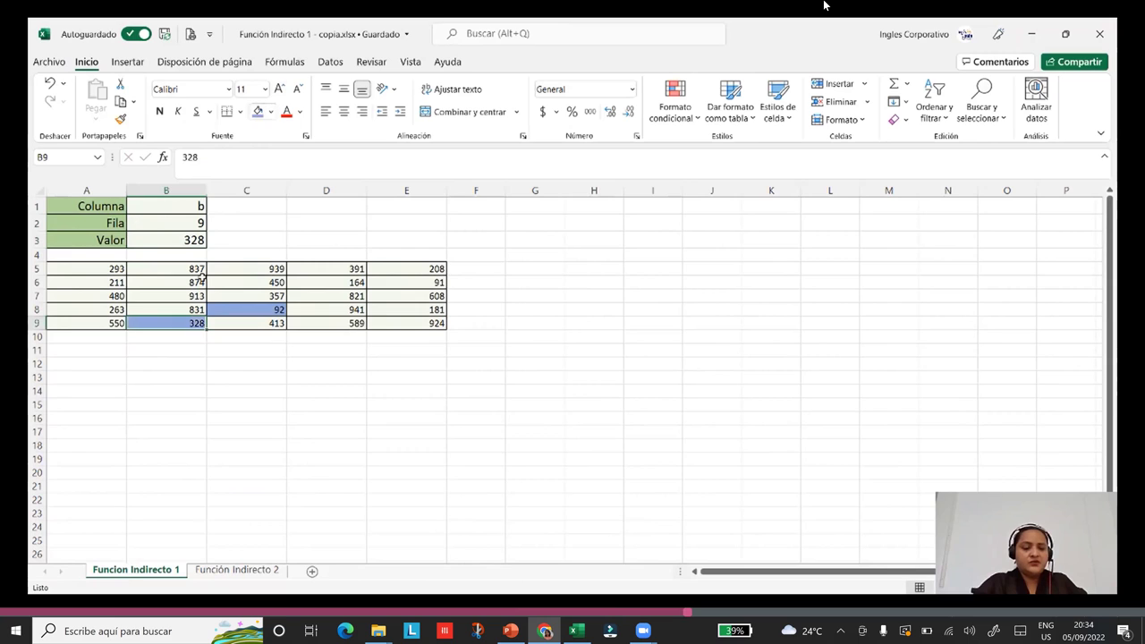
{"action": "left_click", "coordinate": [215, 389]}
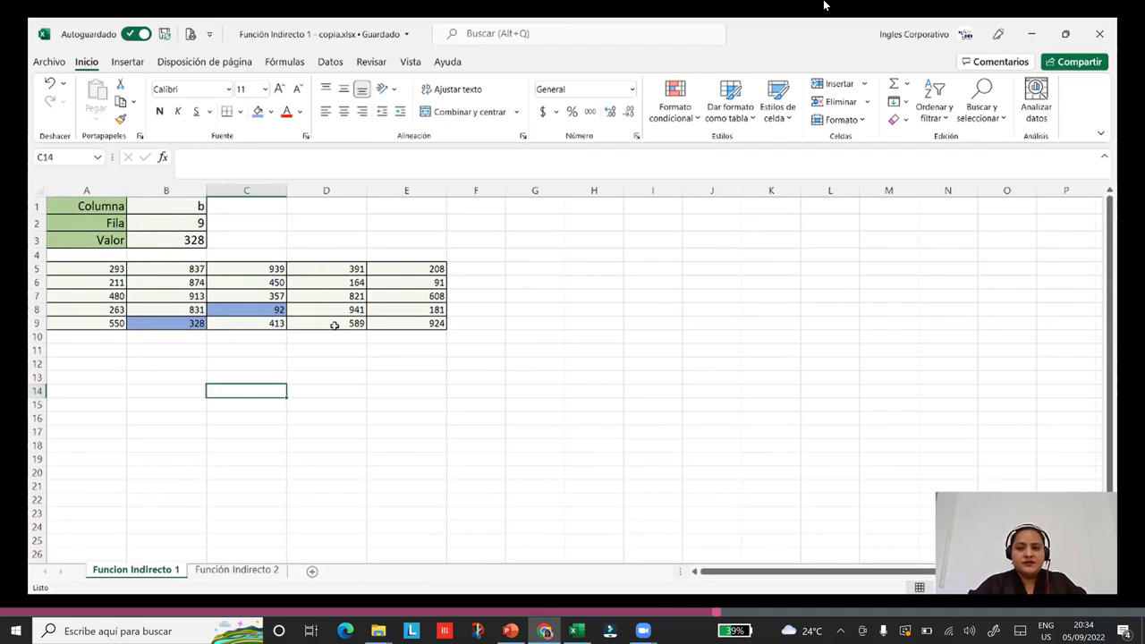
Go to the Función Indirecto 2 sheet and select the letter cell I6.
{"action": "left_click", "coordinate": [251, 572]}
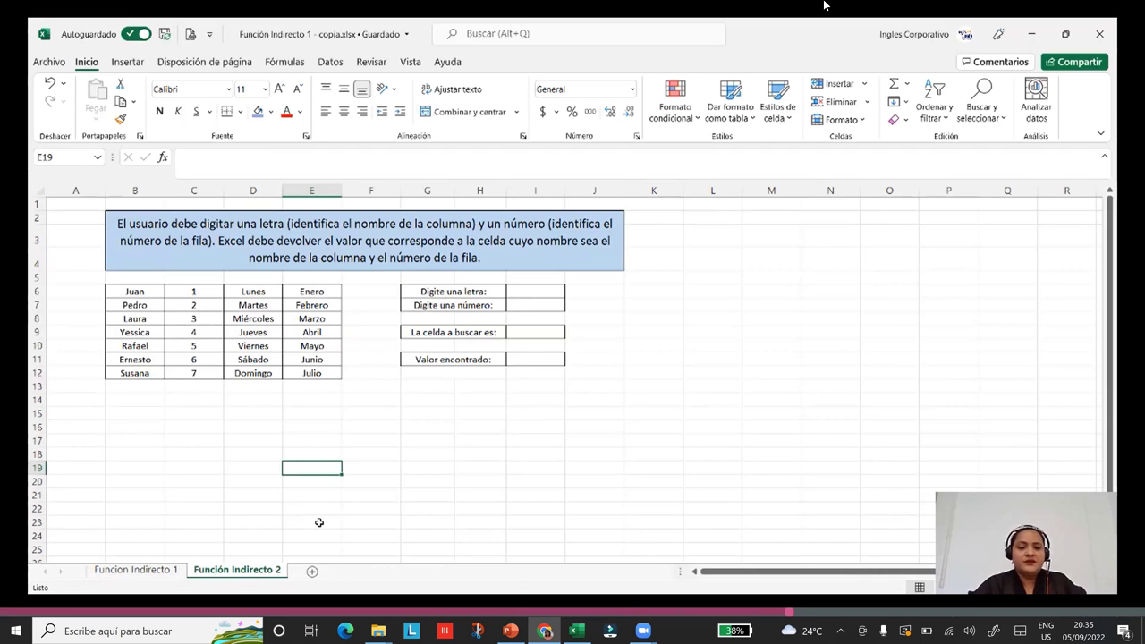
{"action": "left_click_drag", "start_coordinate": [591, 454], "coordinate": [588, 463]}
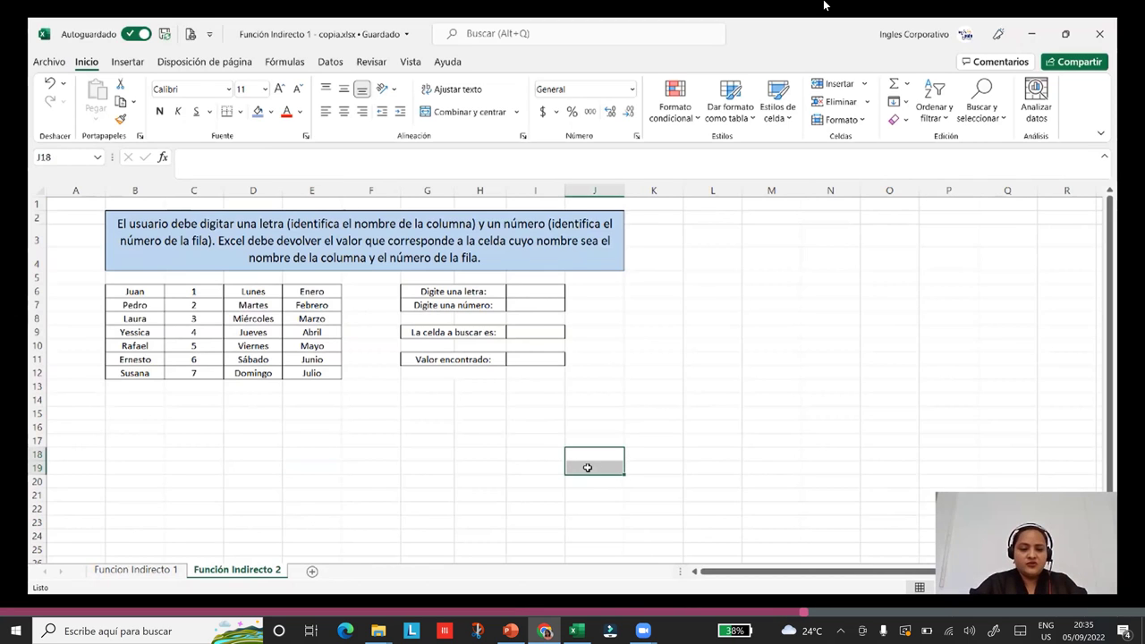
{"action": "left_click", "coordinate": [544, 291]}
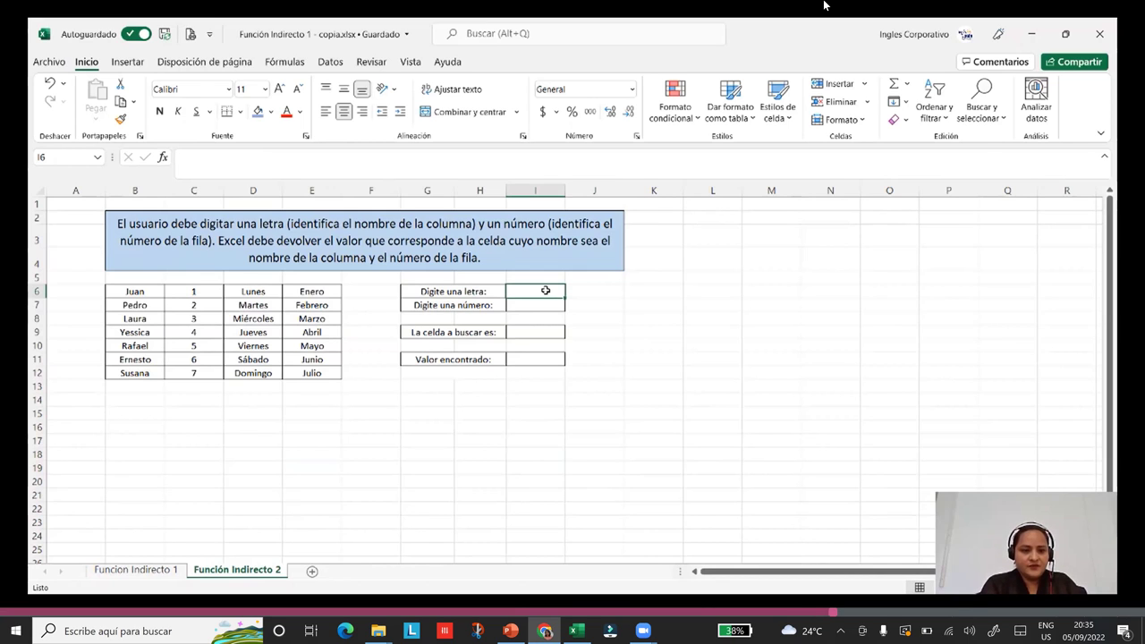
Enter letter e in I6 and number 10 in I7.
{"action": "type", "text": "e"}
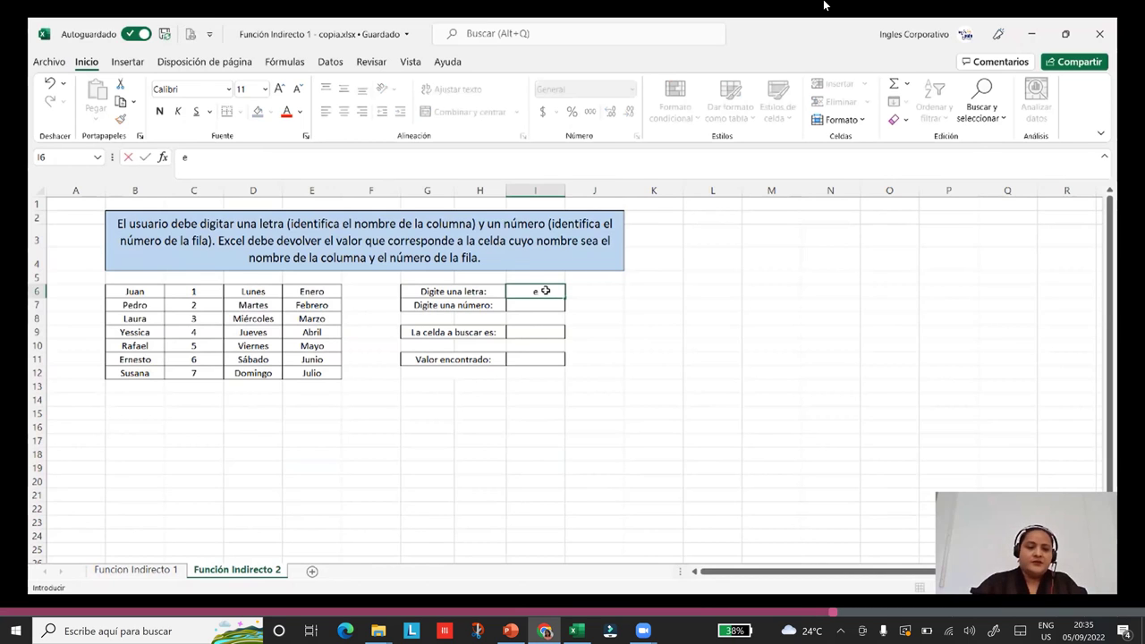
{"action": "left_click", "coordinate": [535, 305]}
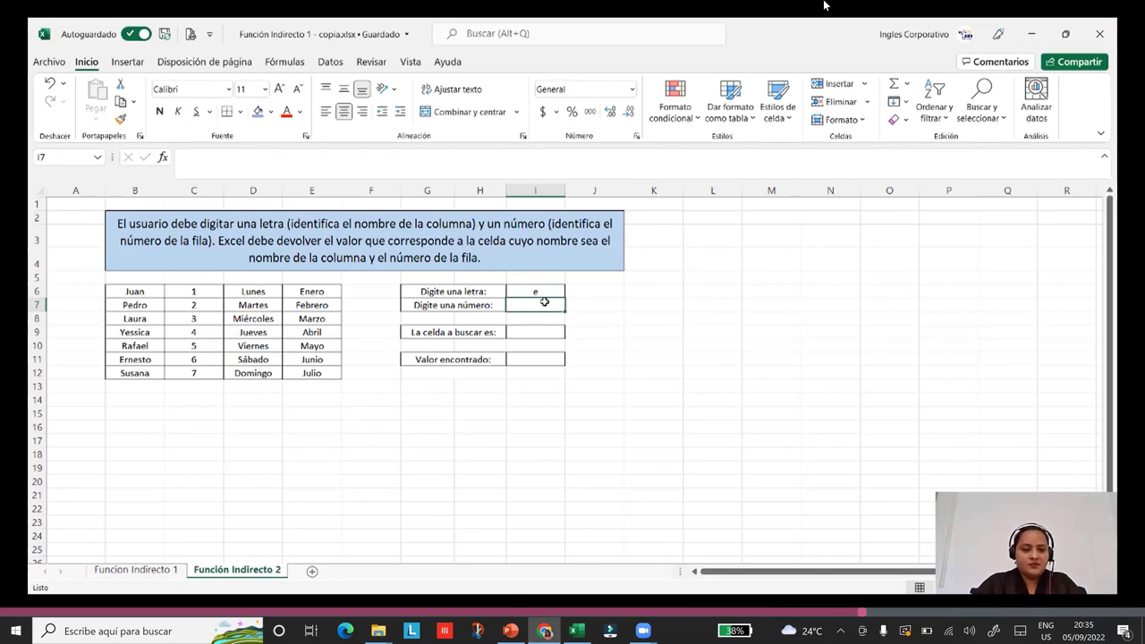
{"action": "type", "text": "10"}
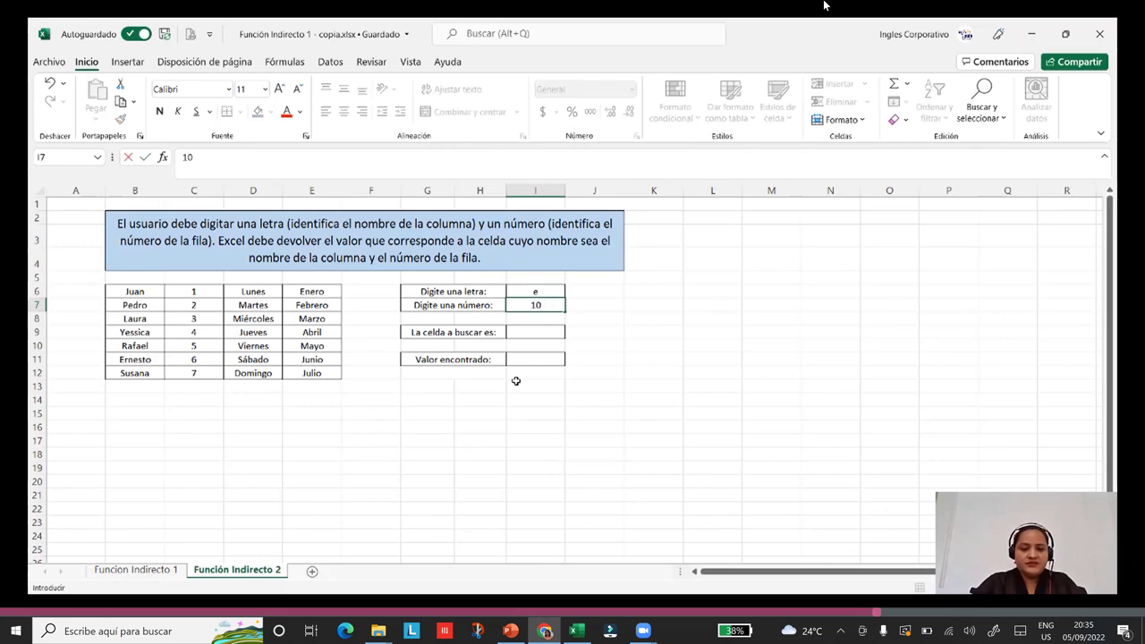
Join them in I9 with =(I6&I7) so it shows e10.
{"action": "left_click", "coordinate": [525, 339]}
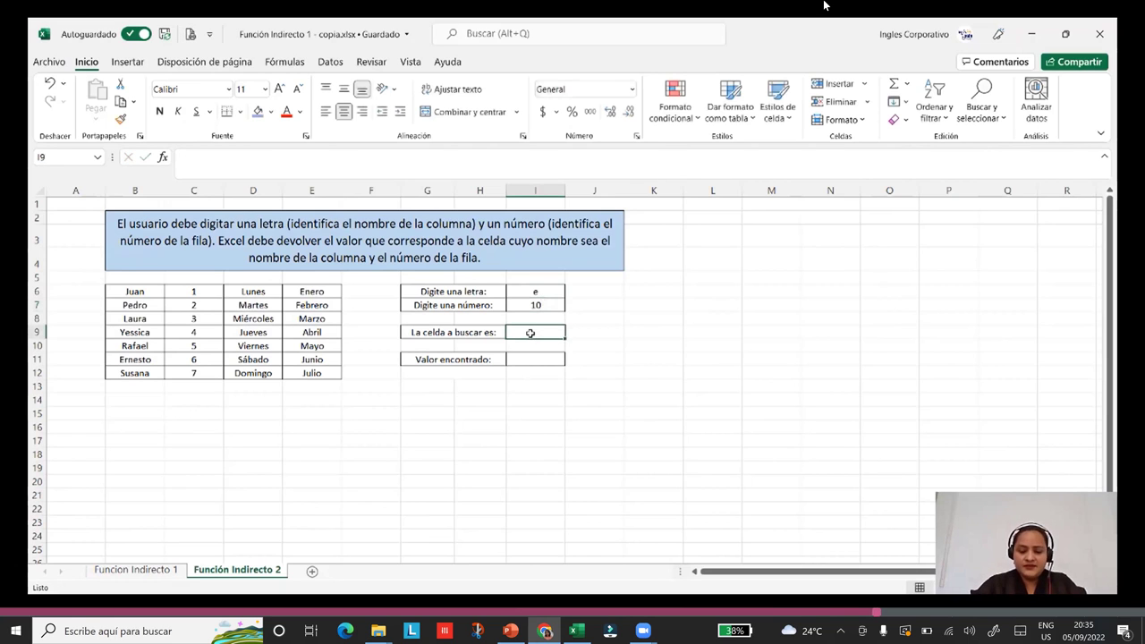
{"action": "type", "text": "="}
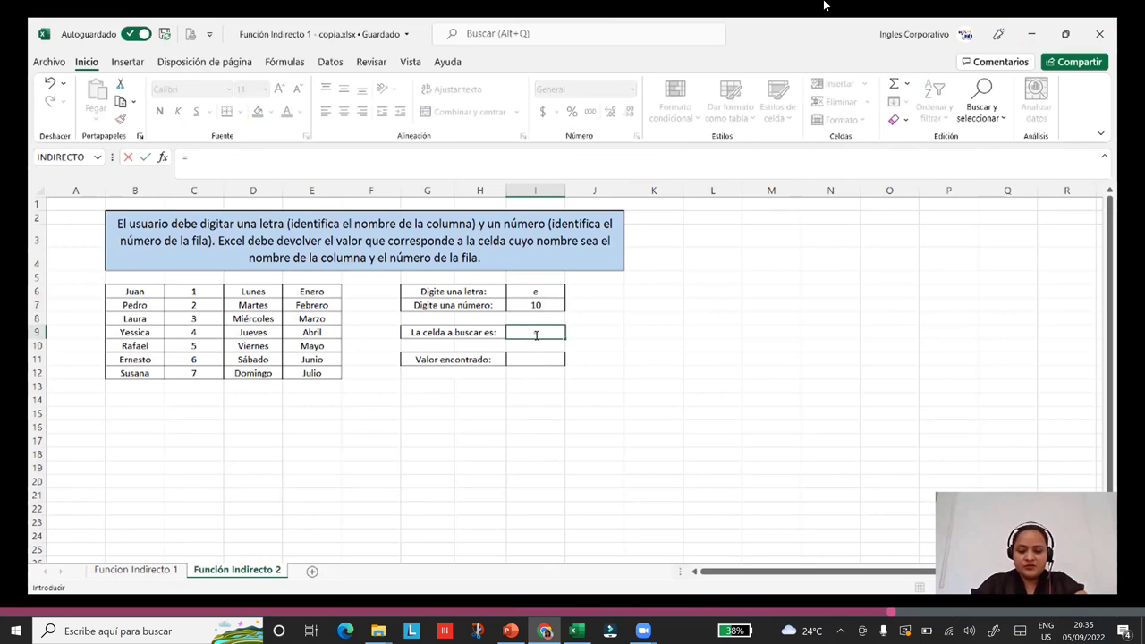
{"action": "type", "text": "("}
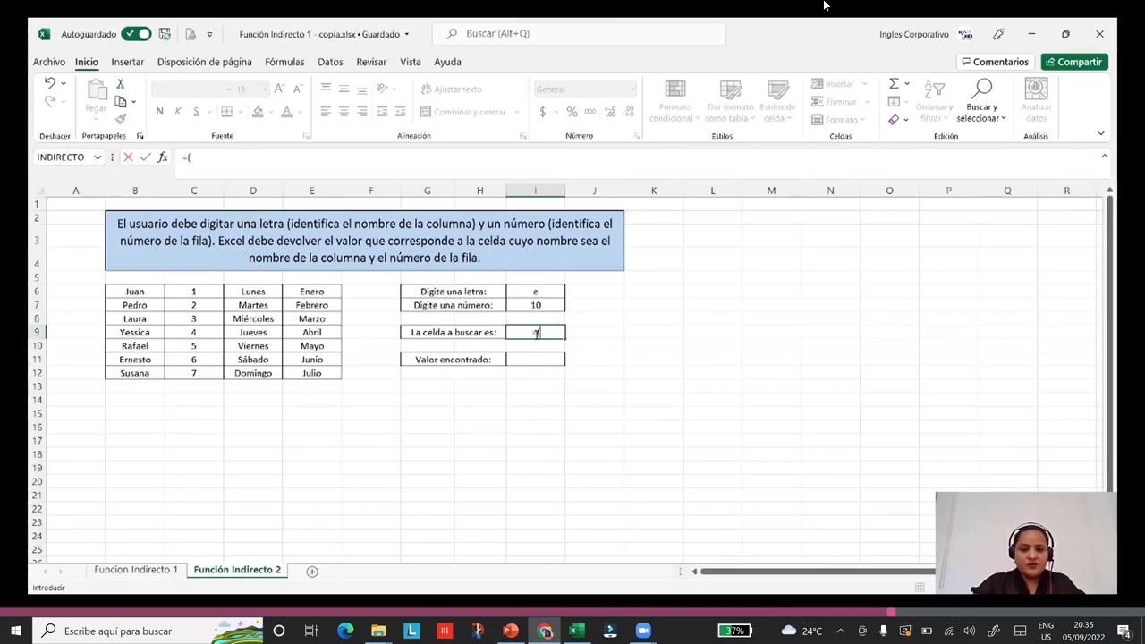
{"action": "left_click", "coordinate": [534, 294]}
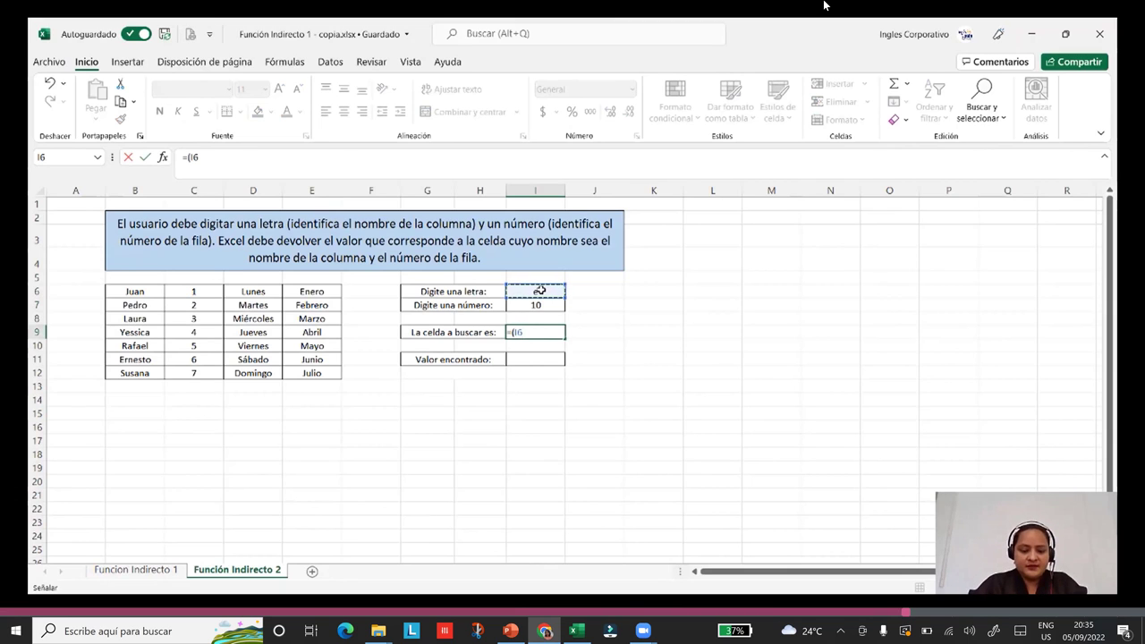
{"action": "type", "text": "&"}
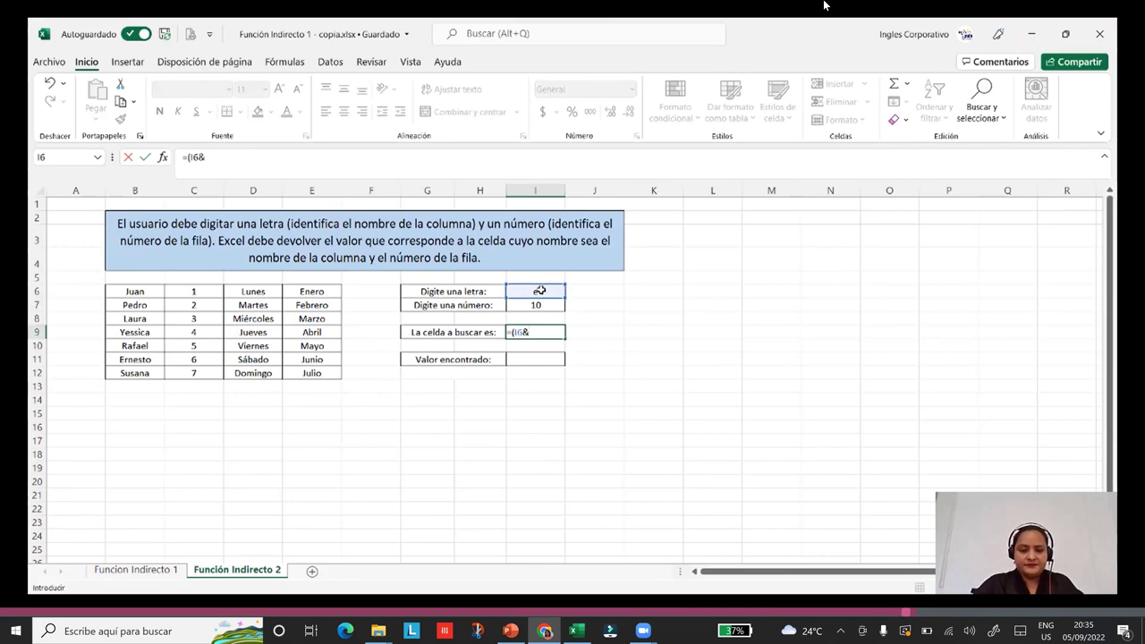
{"action": "left_click", "coordinate": [540, 305]}
{"action": "type", "text": ")"}
{"action": "key", "text": "Return"}
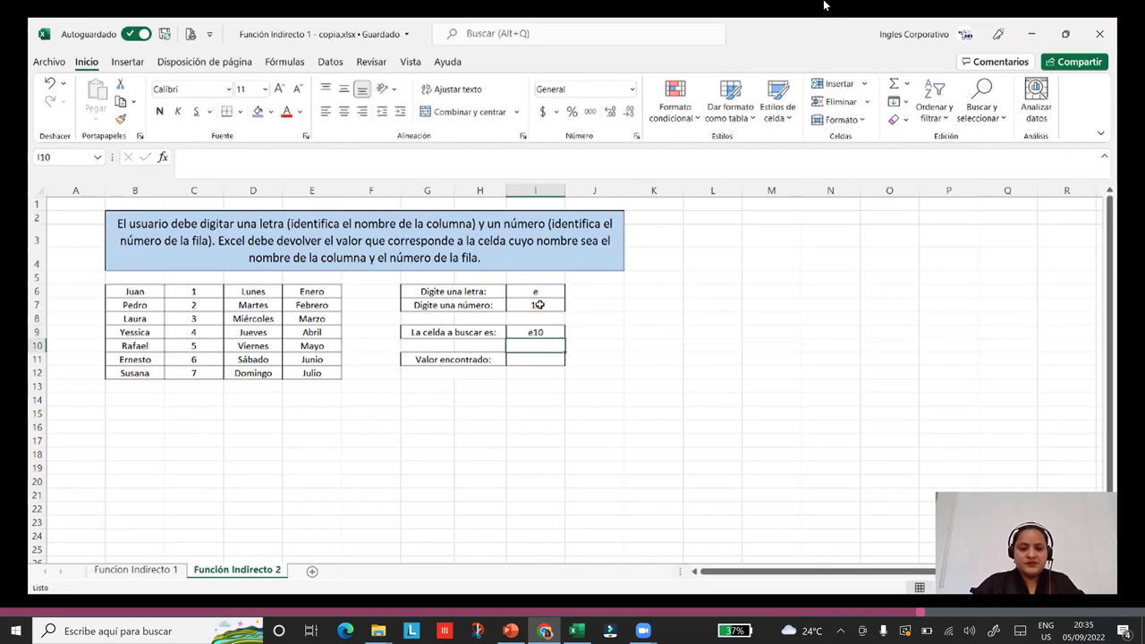
Enter =INDIRECTO(I9) in I11 so Valor encontrado returns Mayo, matching cell E10.
{"action": "left_click", "coordinate": [533, 360]}
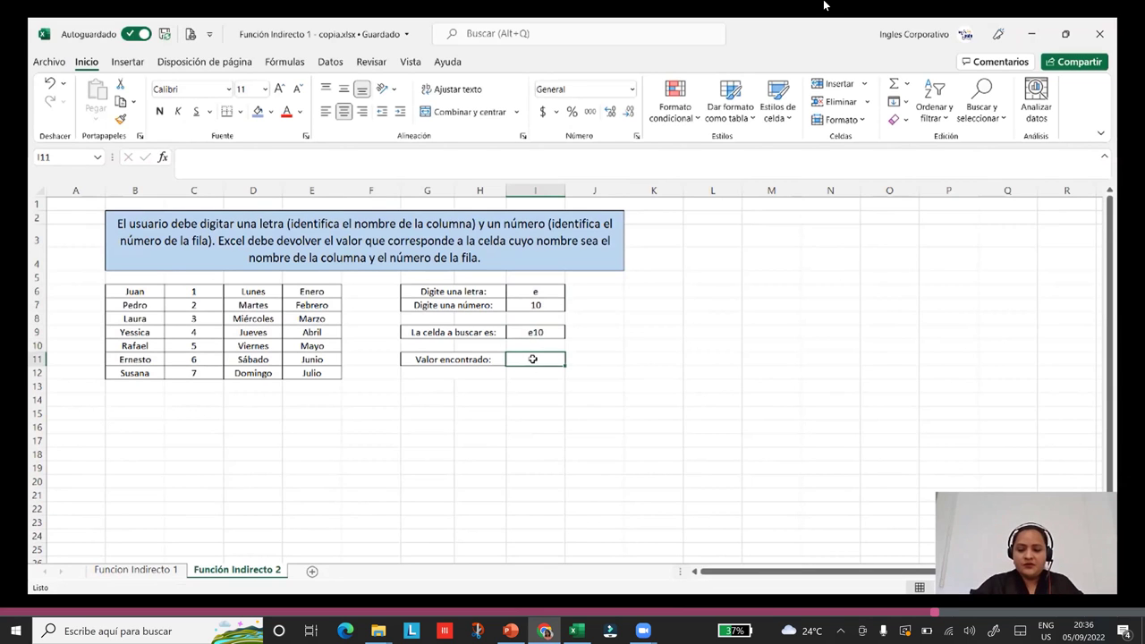
{"action": "type", "text": "="}
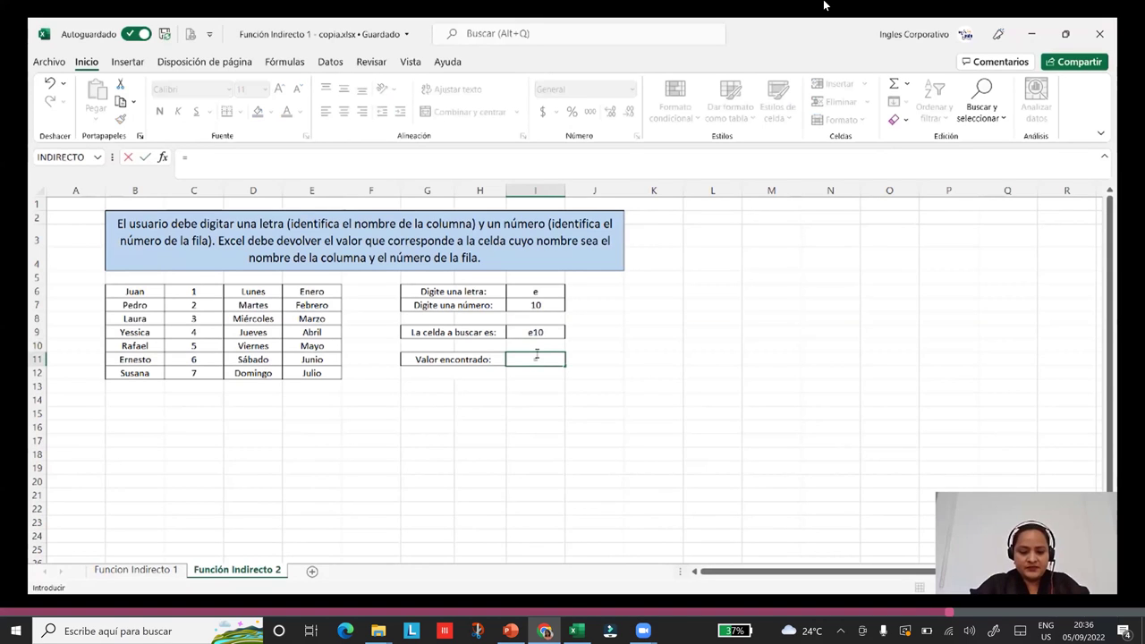
{"action": "type", "text": "indi"}
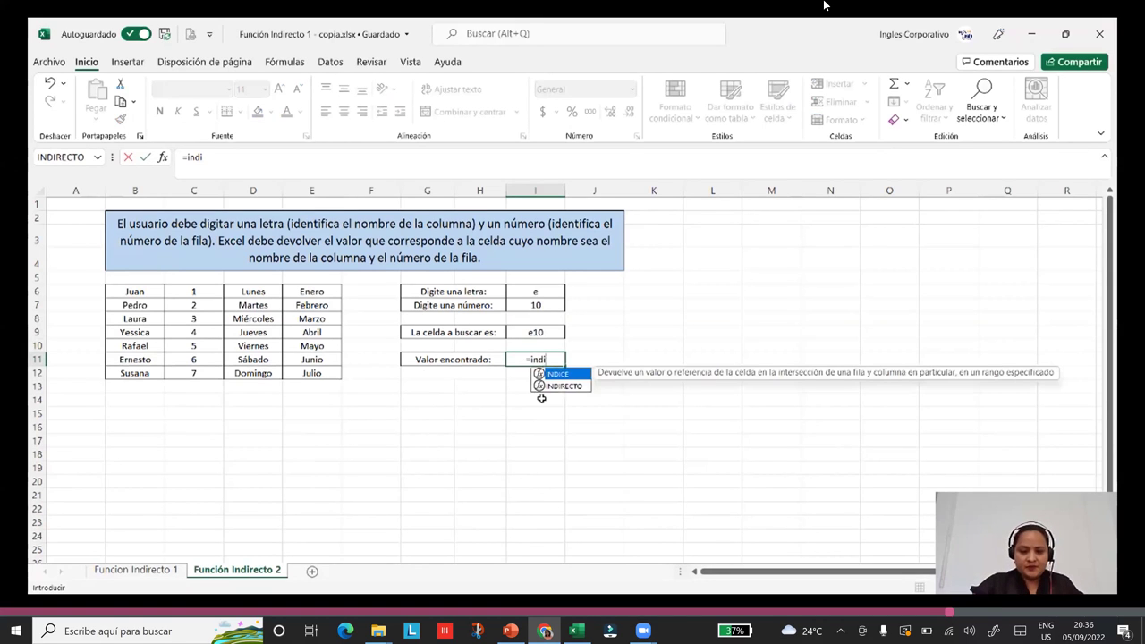
{"action": "left_click", "coordinate": [565, 387]}
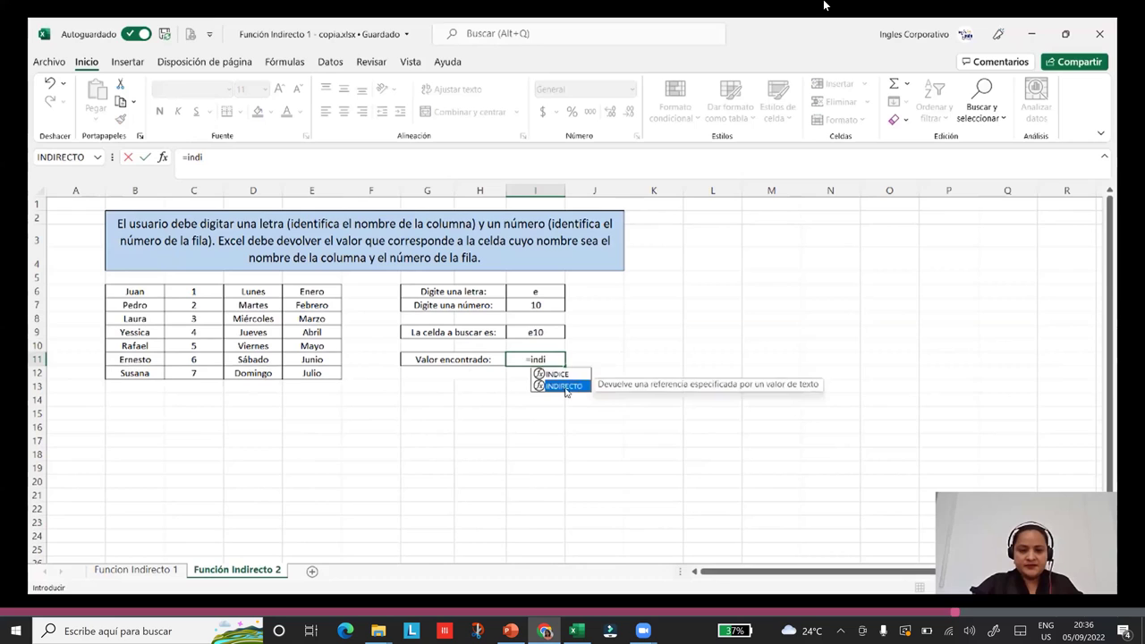
{"action": "double_click", "coordinate": [564, 386]}
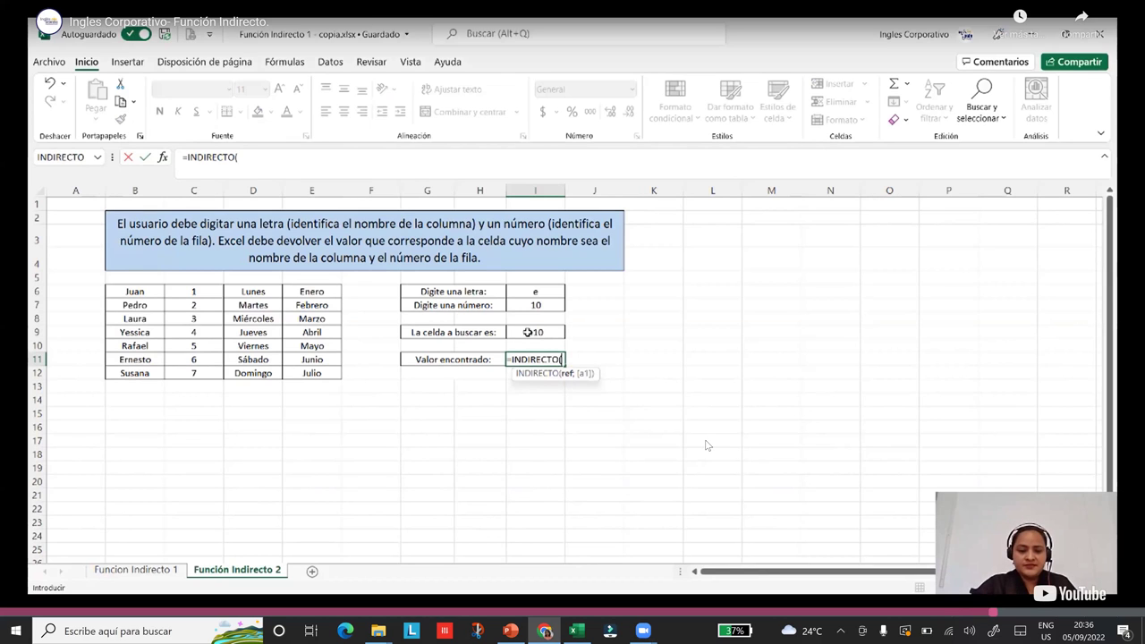
{"action": "left_click", "coordinate": [528, 332]}
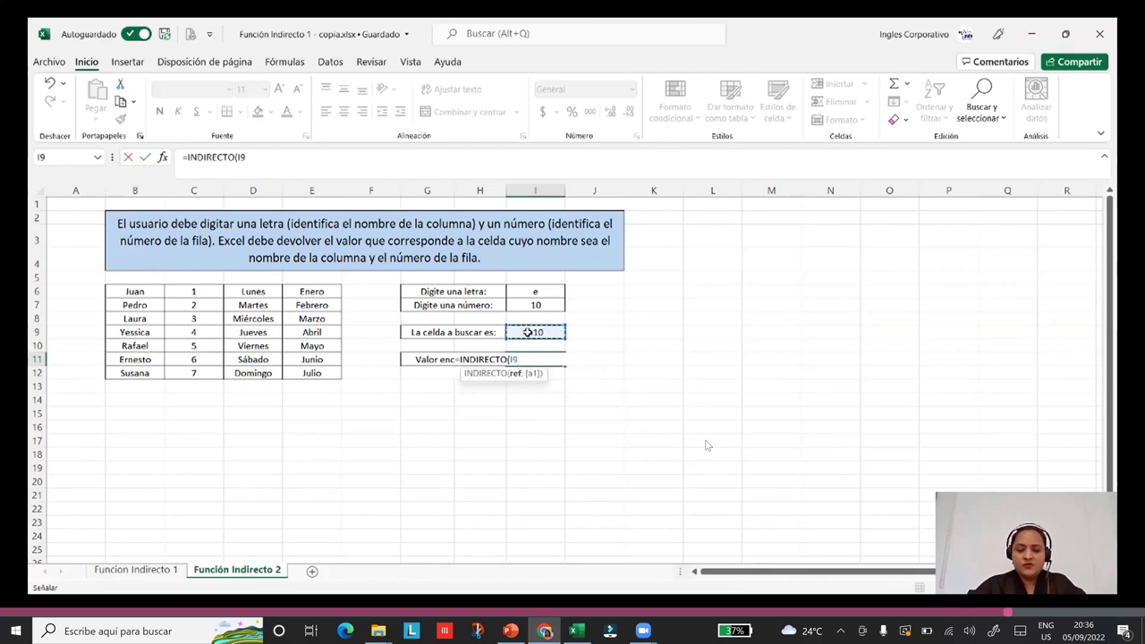
{"action": "type", "text": ")"}
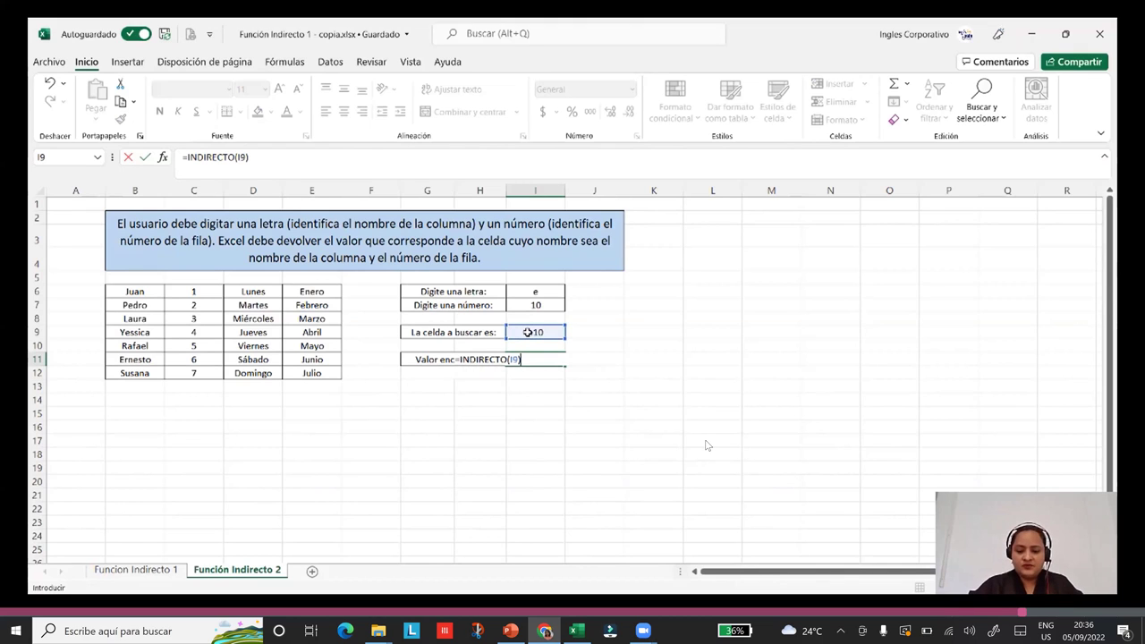
{"action": "key", "text": "Return"}
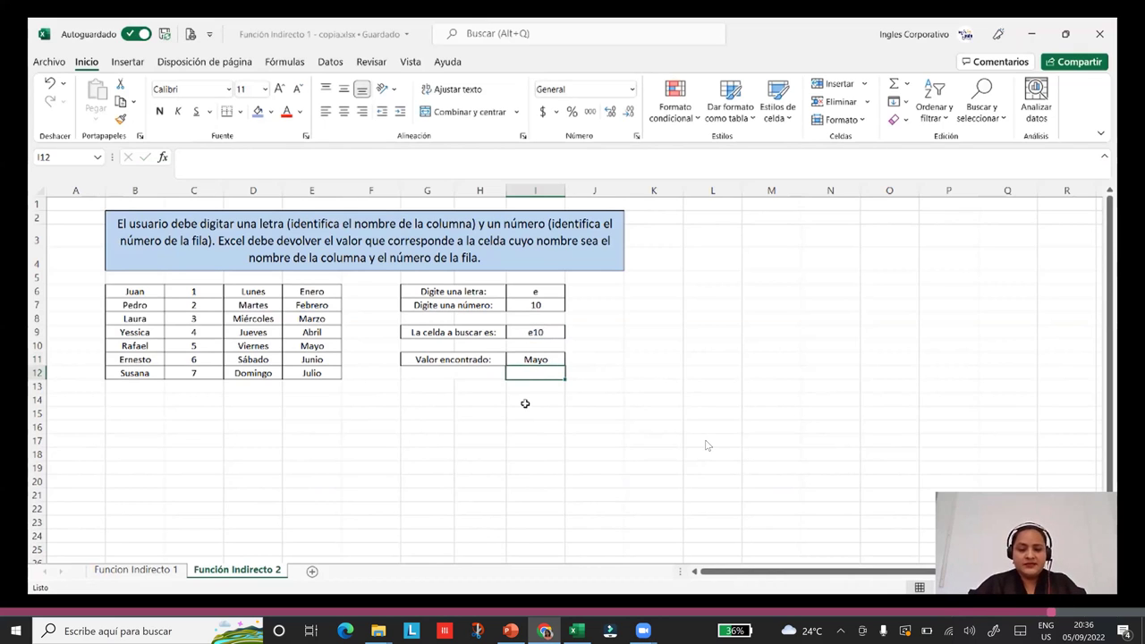
{"action": "left_click", "coordinate": [526, 358]}
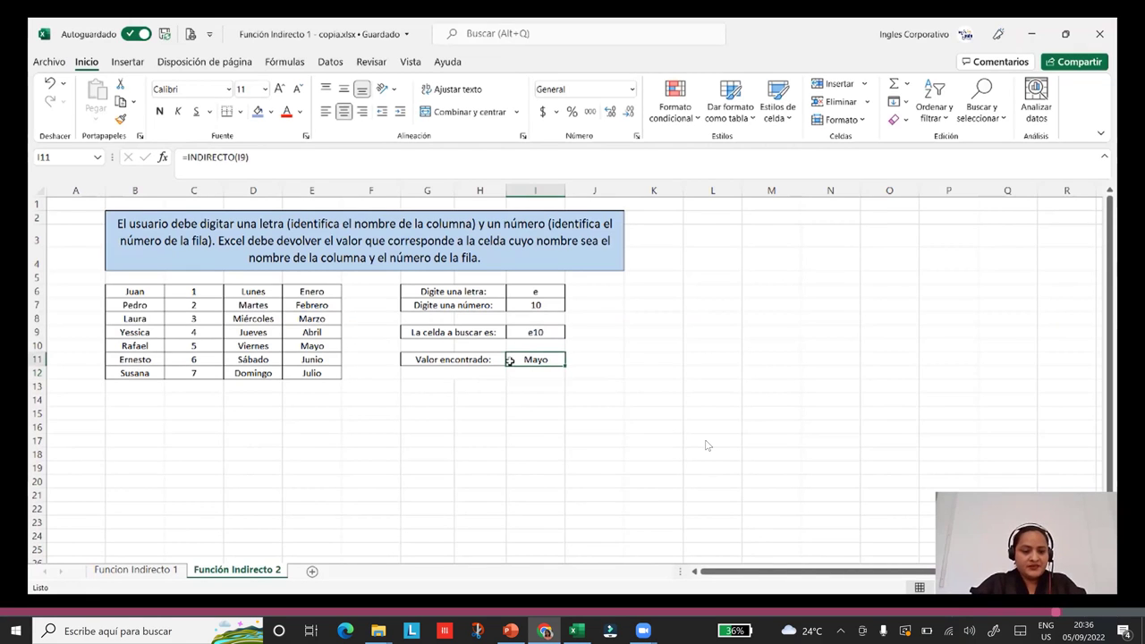
{"action": "left_click", "coordinate": [320, 345]}
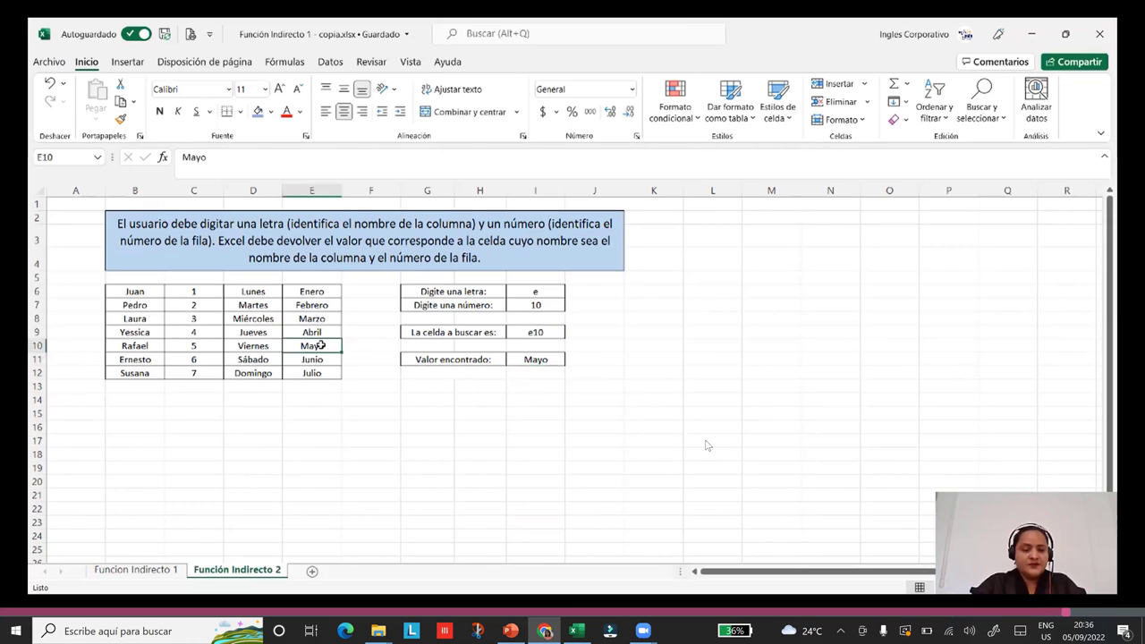
Shade E10 blue and change the letter in I6 to c, making the lookup return 5.
{"action": "left_click", "coordinate": [480, 468], "text": "ctrl"}
{"action": "left_click", "coordinate": [539, 292]}
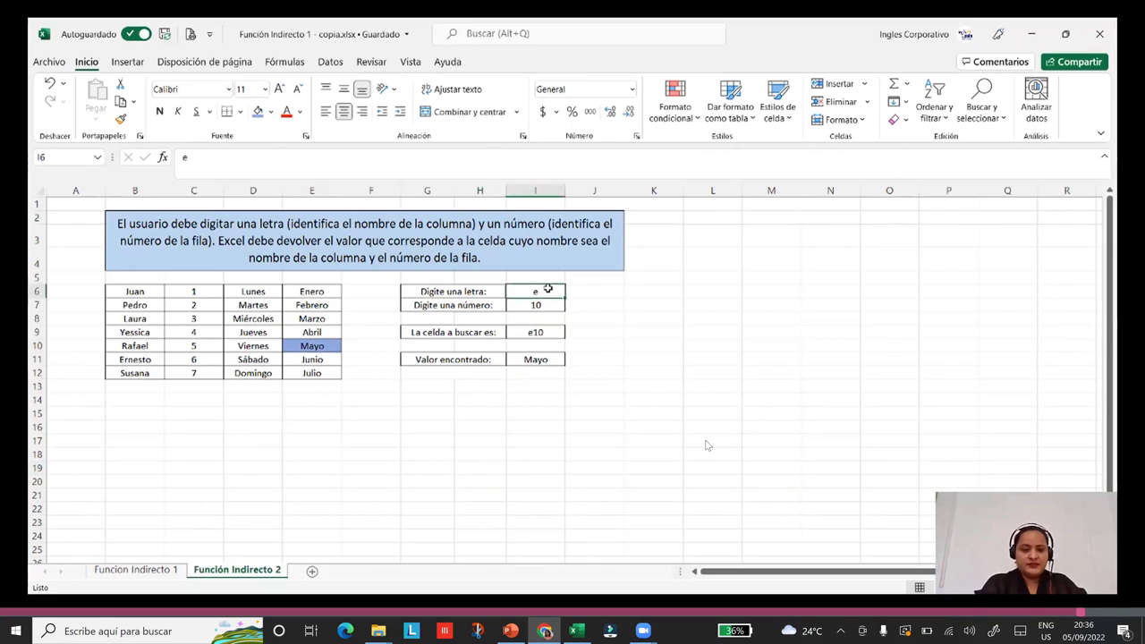
{"action": "type", "text": "c"}
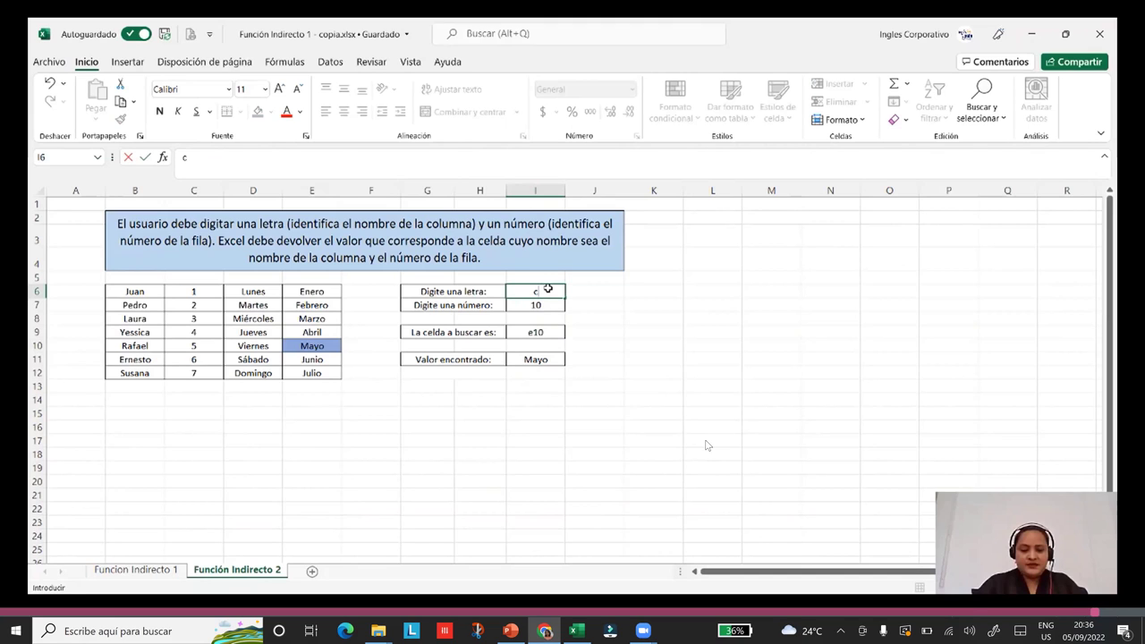
{"action": "left_click", "coordinate": [527, 358]}
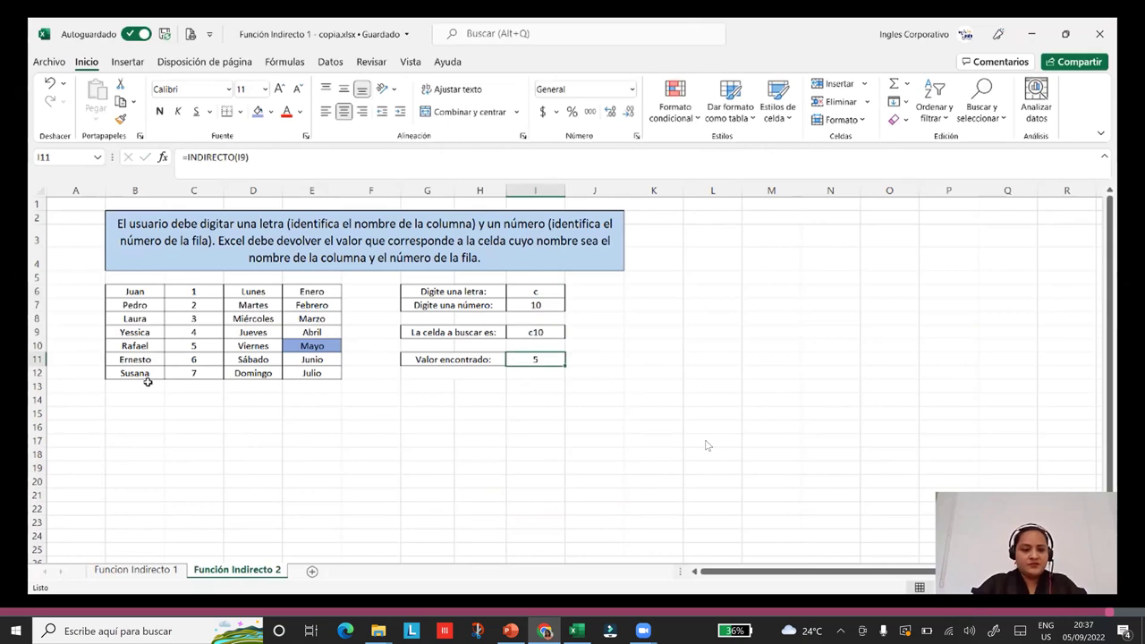
Shade cell C10, holding 5, with blue fill.
{"action": "left_click", "coordinate": [180, 346]}
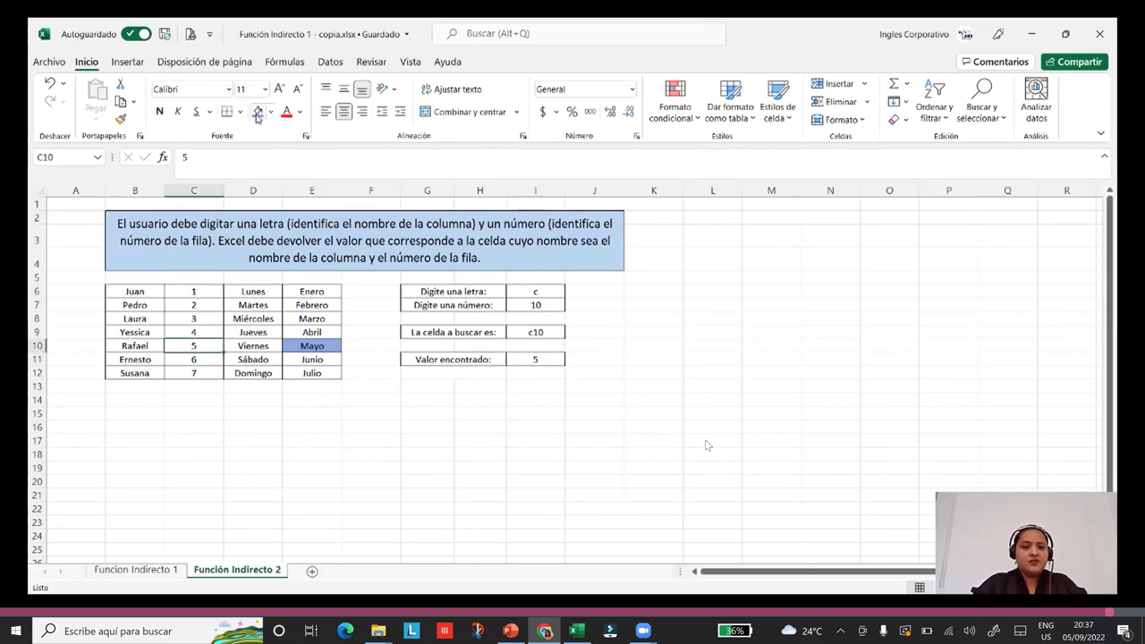
{"action": "left_click", "coordinate": [258, 114]}
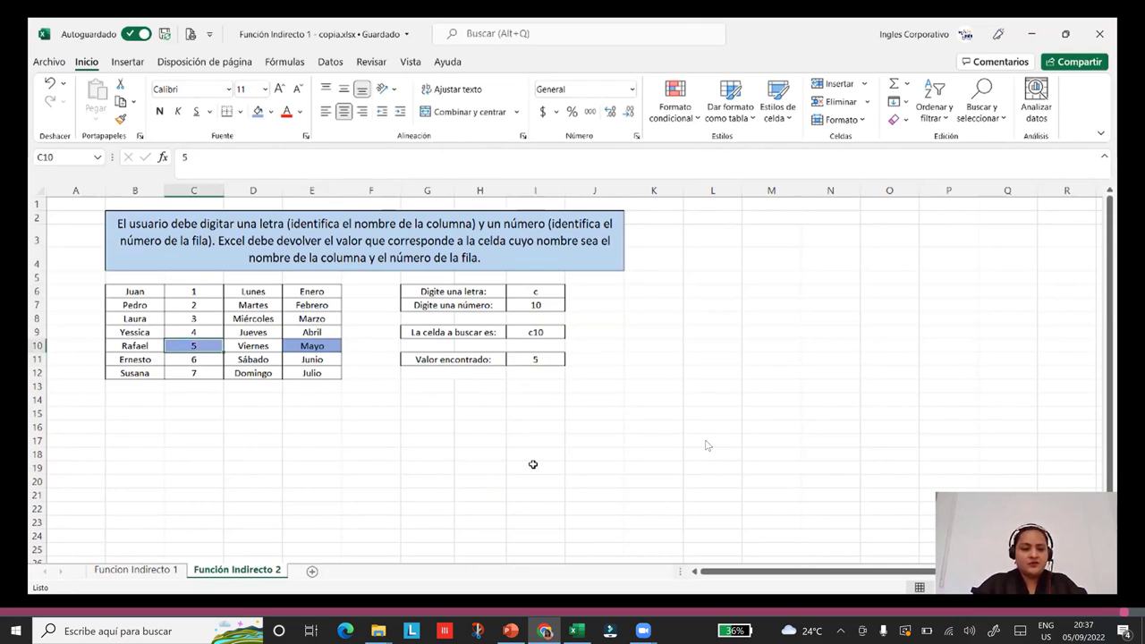
{"action": "left_click", "coordinate": [542, 293]}
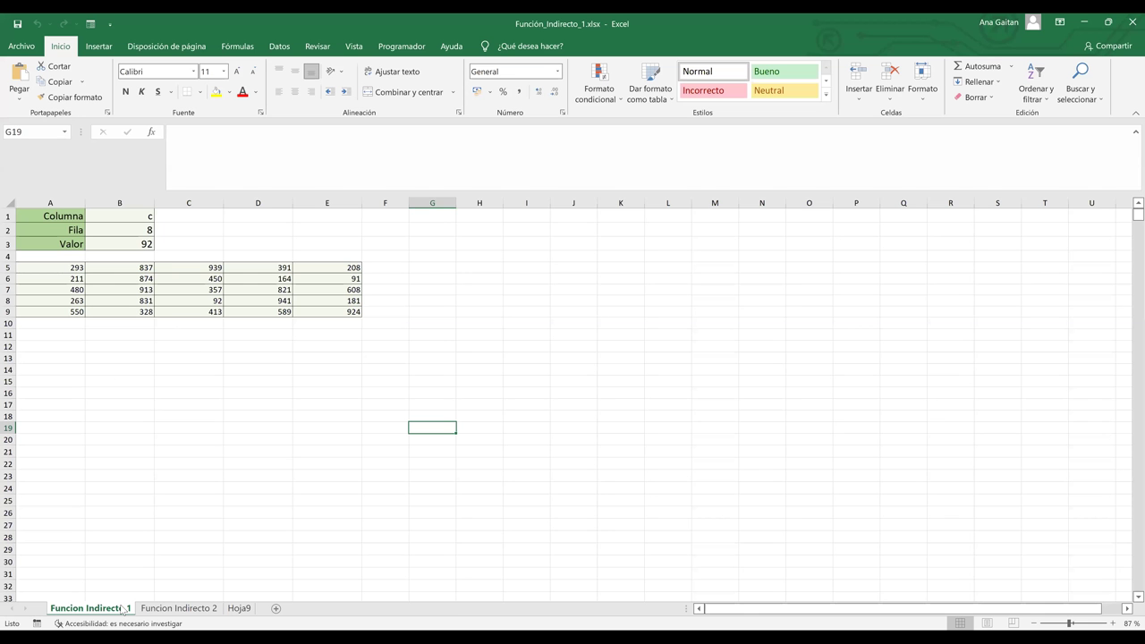
Empty B1:B3, which held c, 8 and the INDIRECTO result 92, then glance at Funcion Indirecto 2.
{"action": "left_click", "coordinate": [135, 242]}
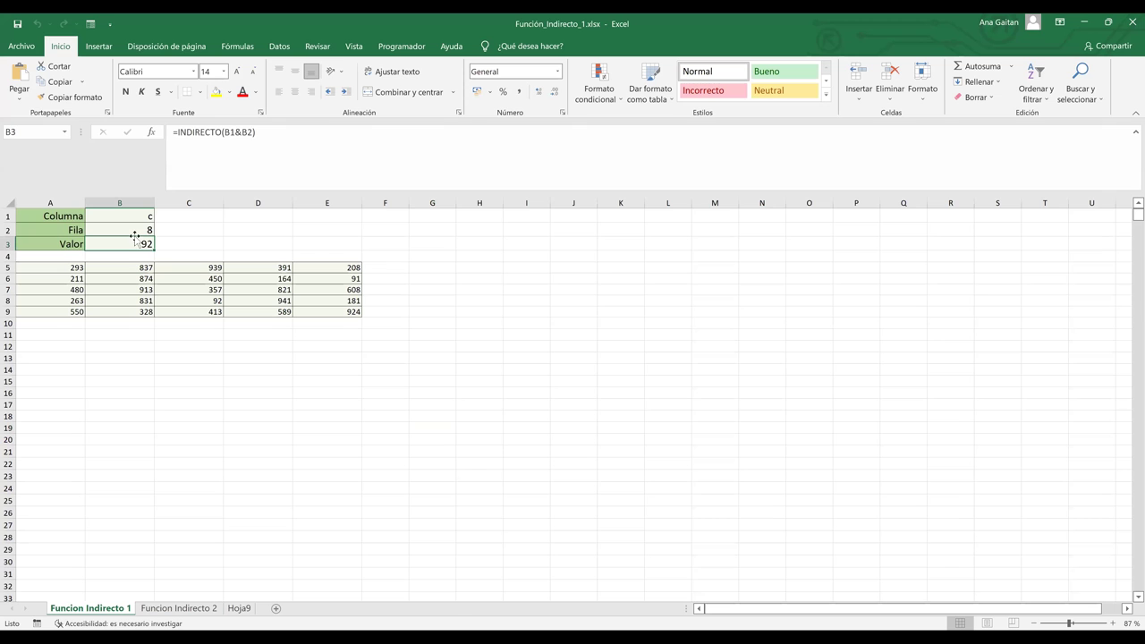
{"action": "left_click_drag", "start_coordinate": [135, 218], "coordinate": [139, 251]}
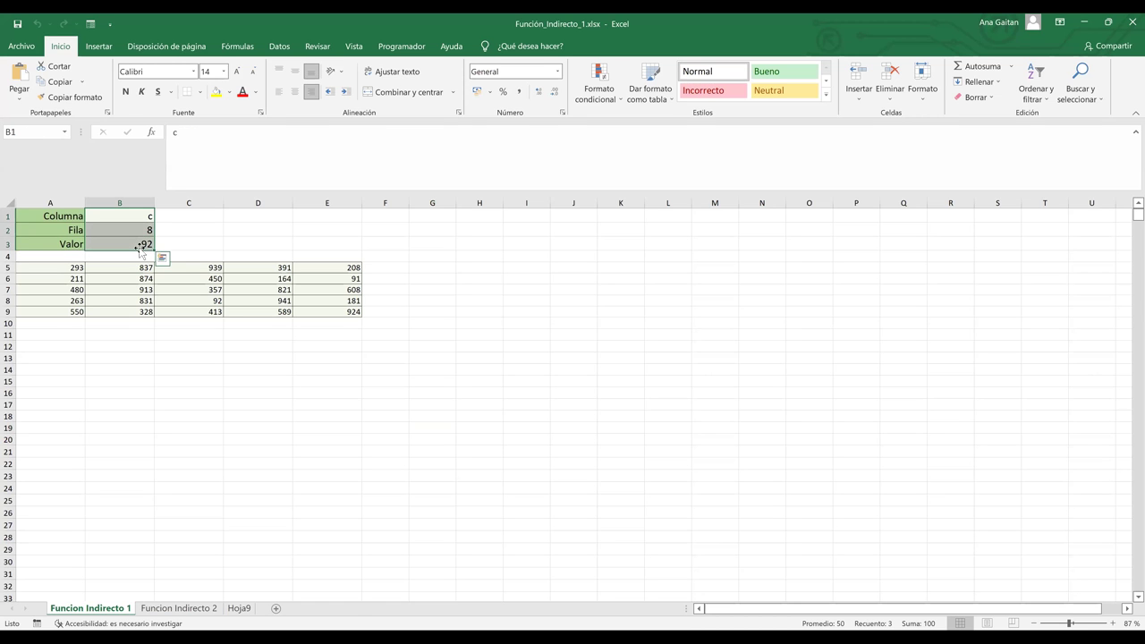
{"action": "key", "text": "Delete"}
{"action": "left_click", "coordinate": [170, 407]}
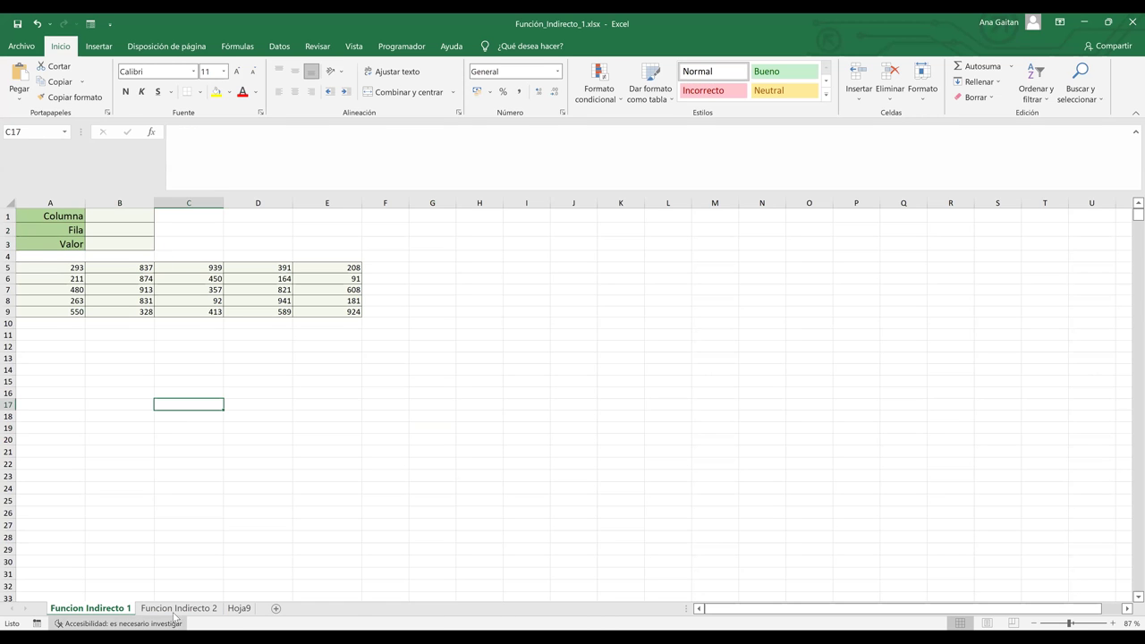
{"action": "left_click", "coordinate": [177, 610]}
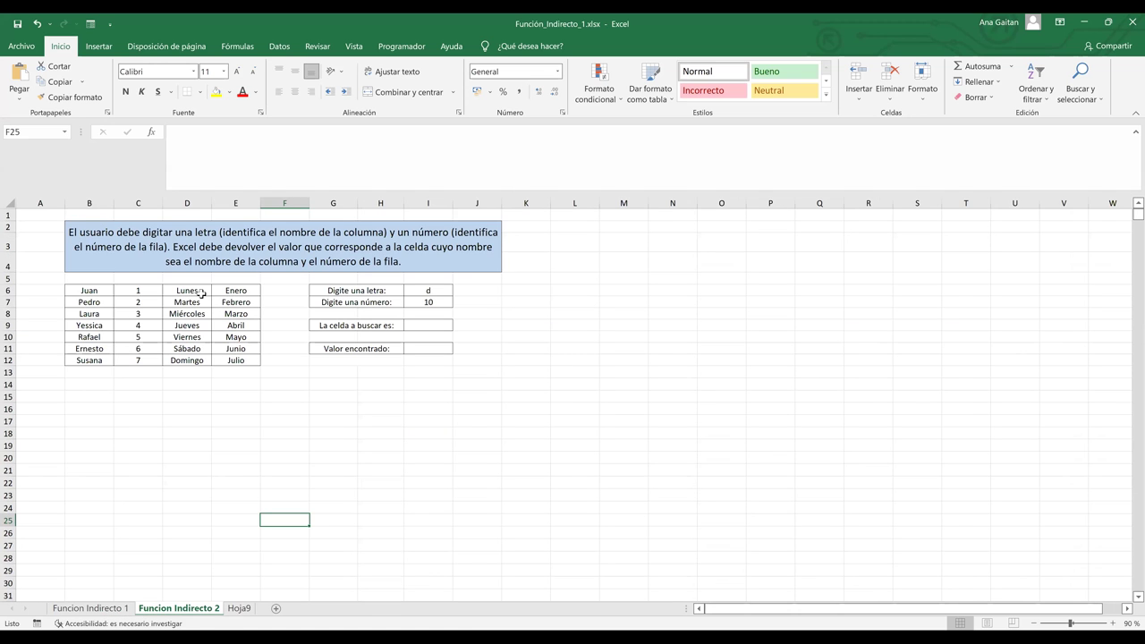
{"action": "key", "text": "ctrl+Page_Up"}
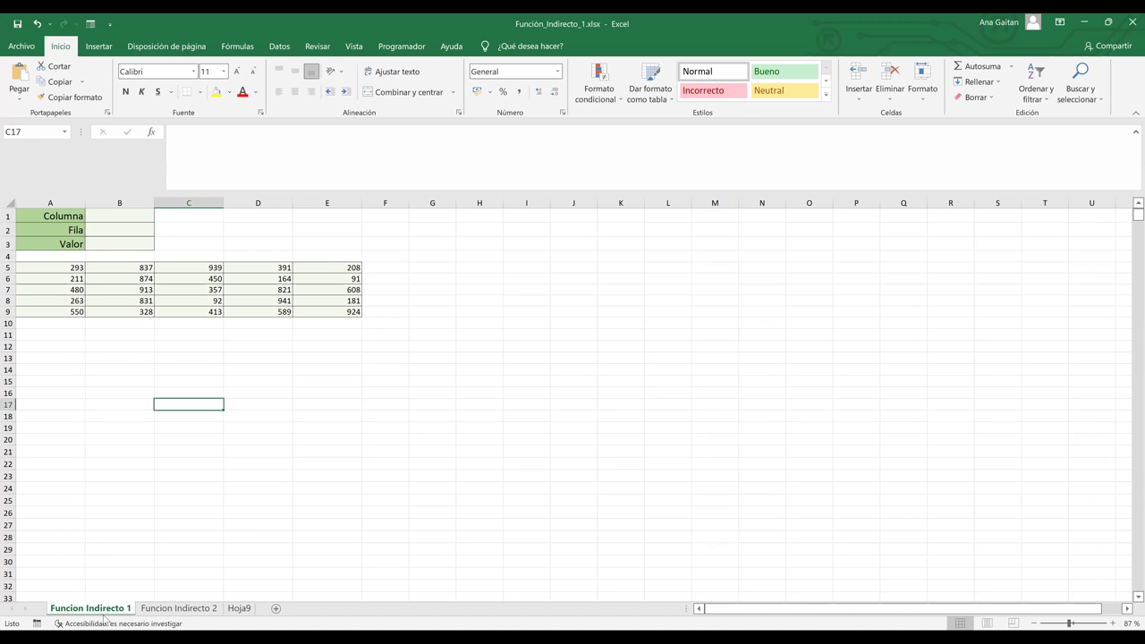
{"action": "left_click", "coordinate": [117, 477]}
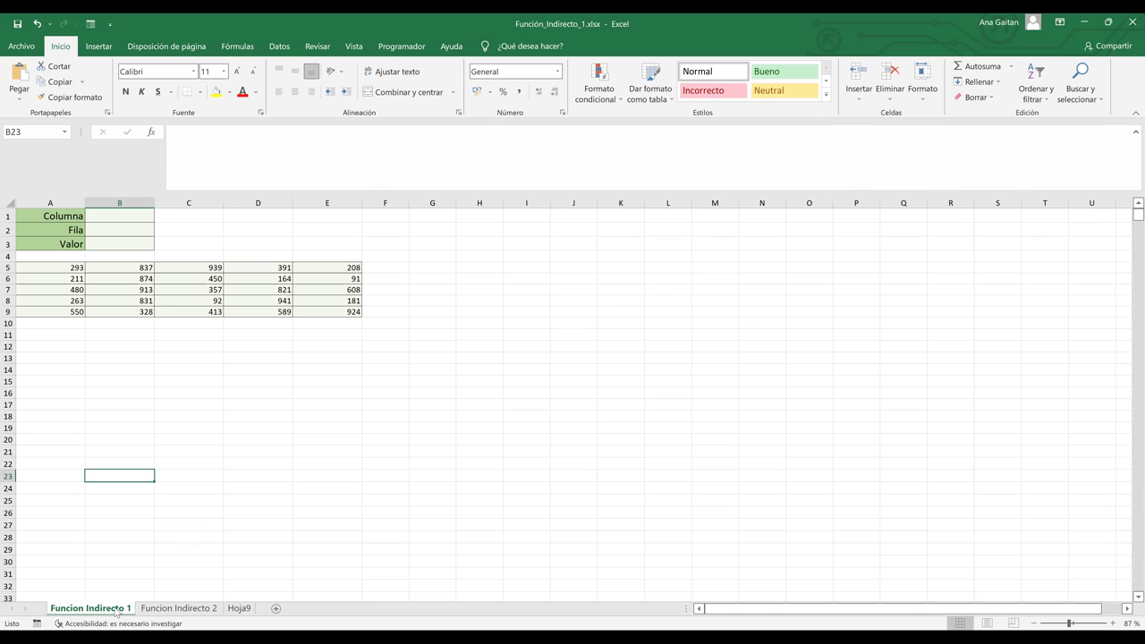
{"action": "left_click", "coordinate": [247, 430]}
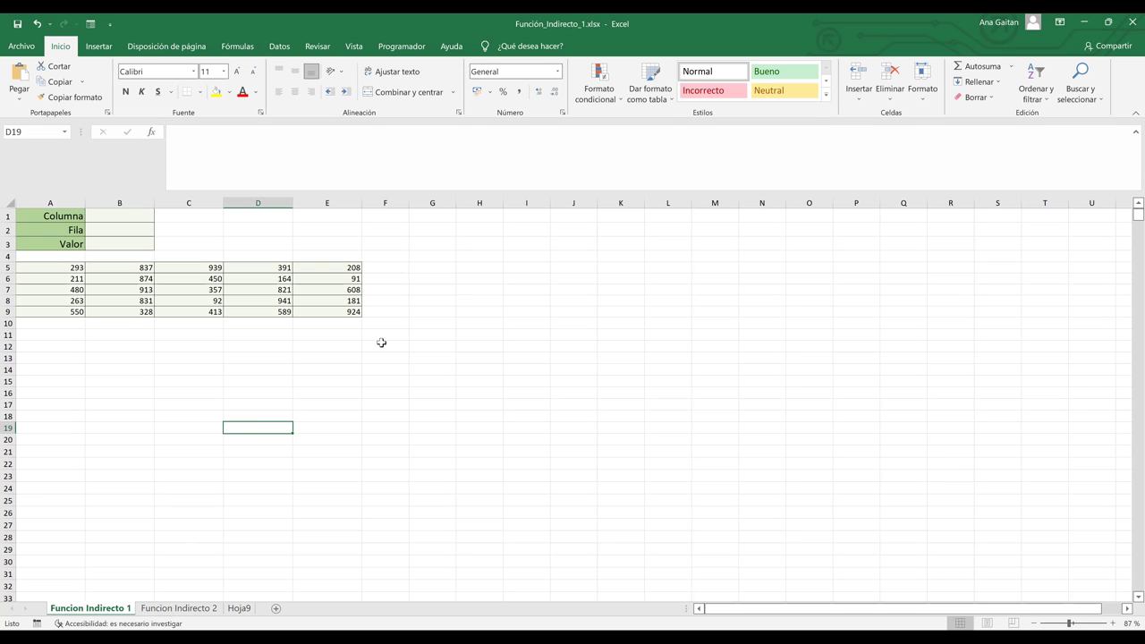
{"action": "left_click", "coordinate": [466, 266]}
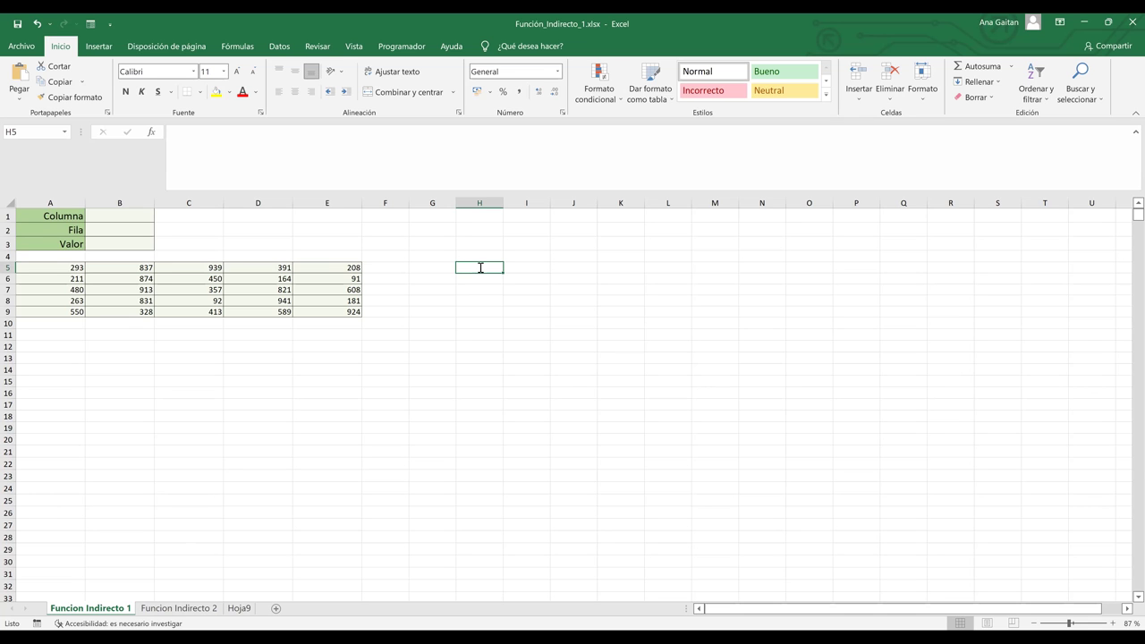
{"action": "type", "text": "+"}
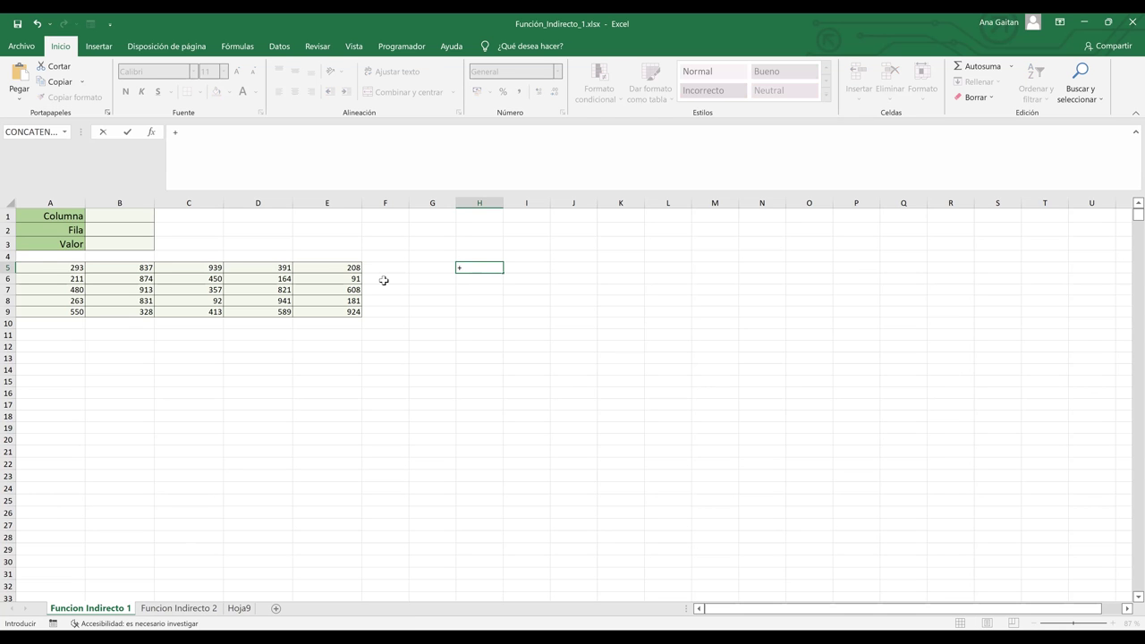
{"action": "key", "text": "BackSpace"}
{"action": "type", "text": "="}
{"action": "type", "text": "e5"}
{"action": "key", "text": "Return"}
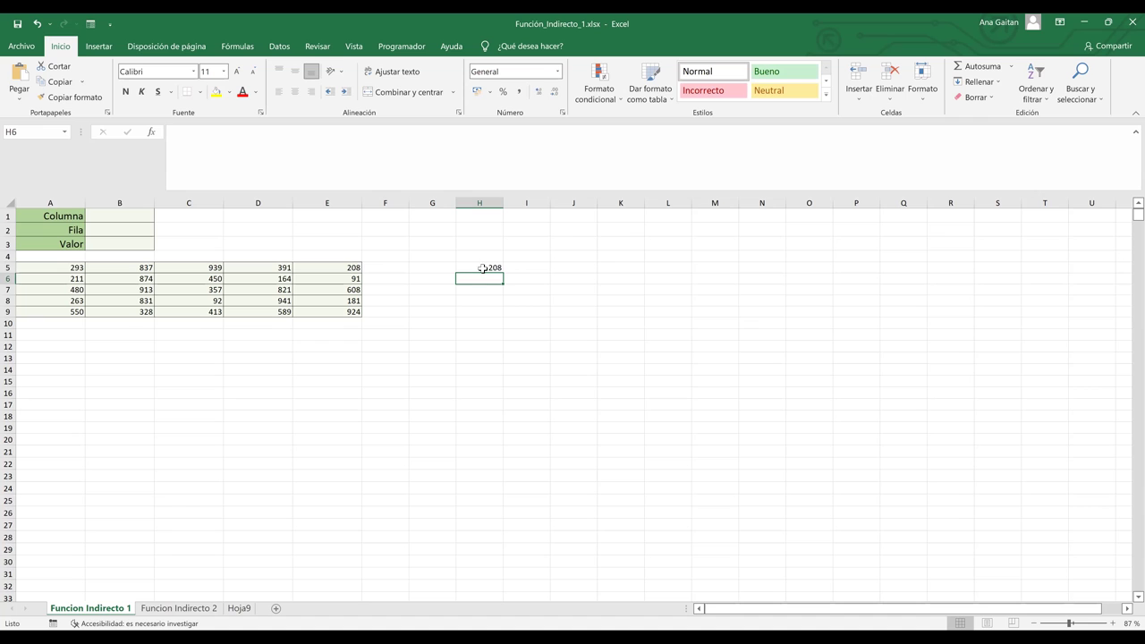
{"action": "left_click", "coordinate": [484, 267]}
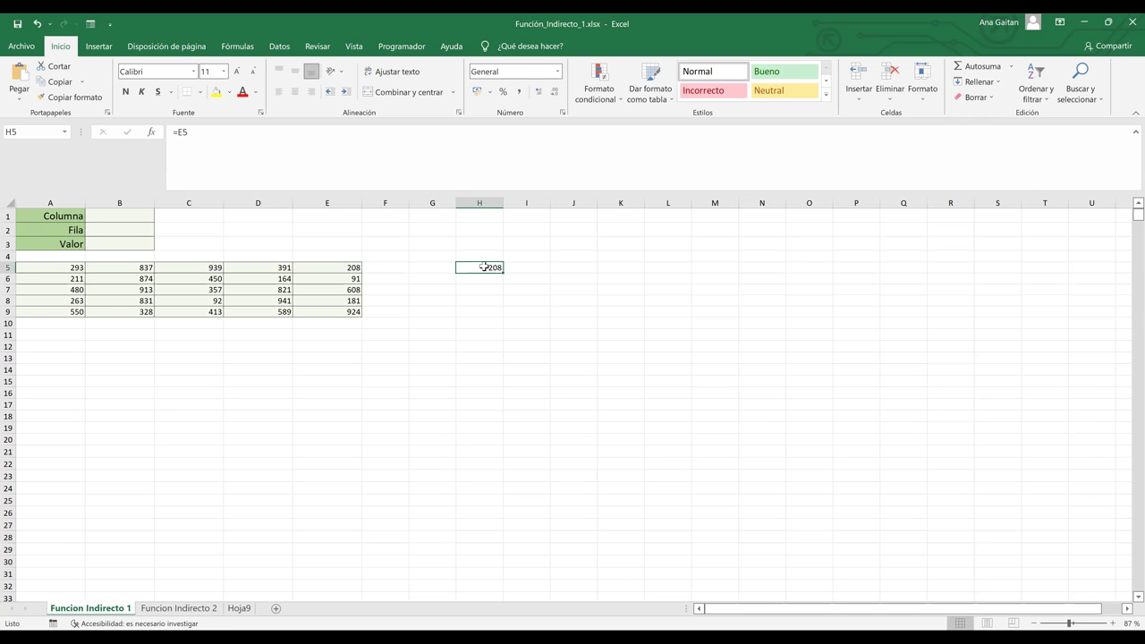
{"action": "double_click", "coordinate": [484, 267]}
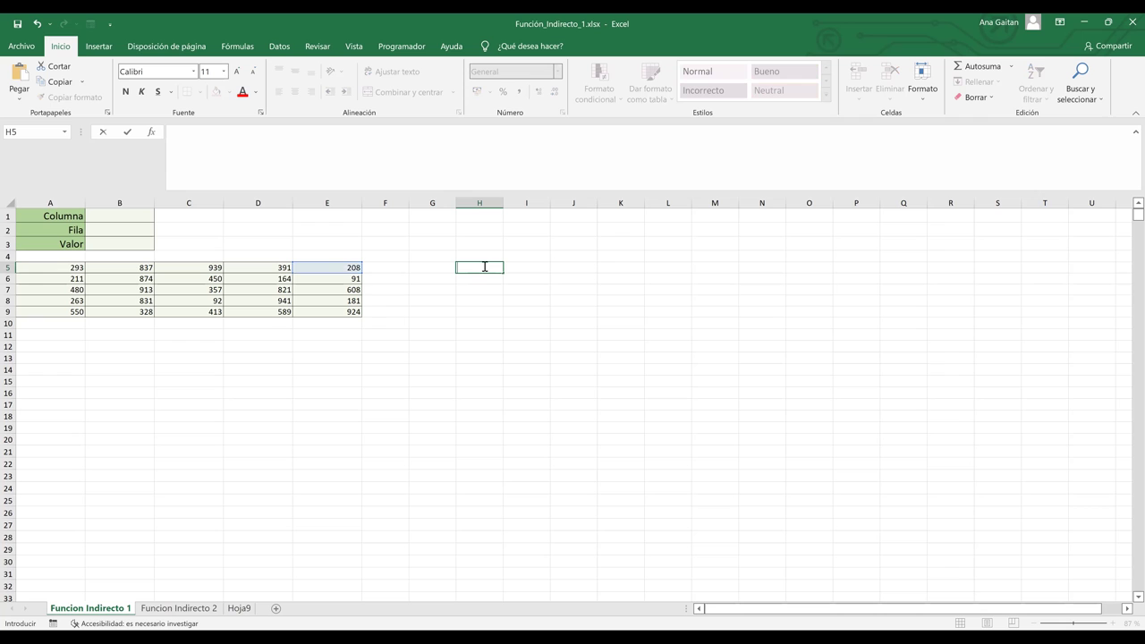
{"action": "left_click", "coordinate": [470, 372]}
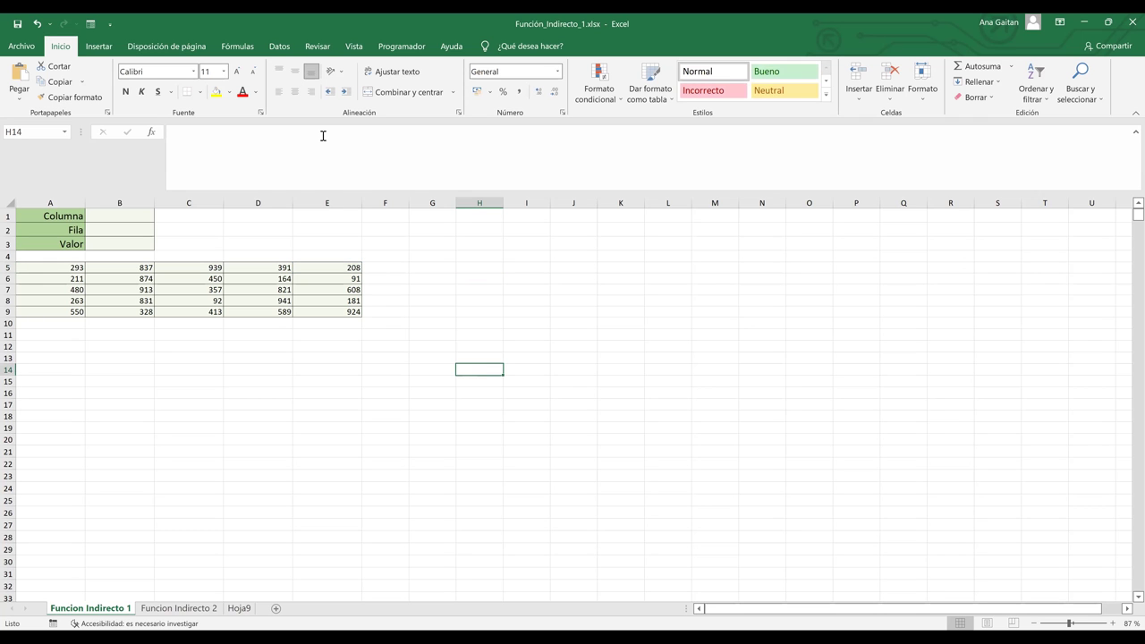
{"action": "left_click", "coordinate": [569, 168]}
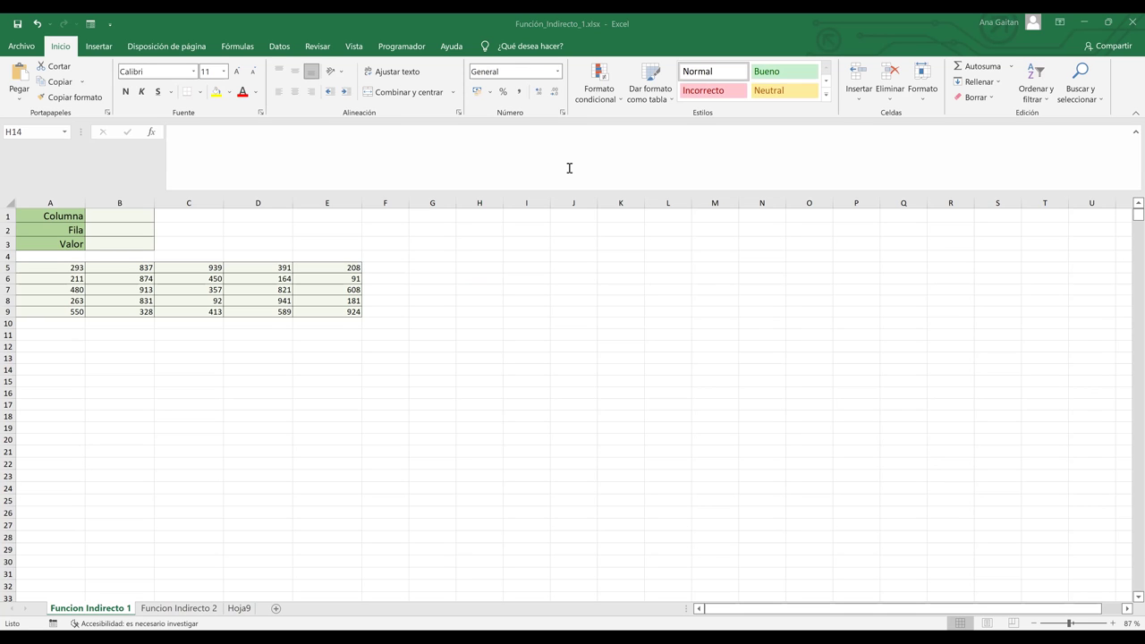
{"action": "key", "text": "Escape"}
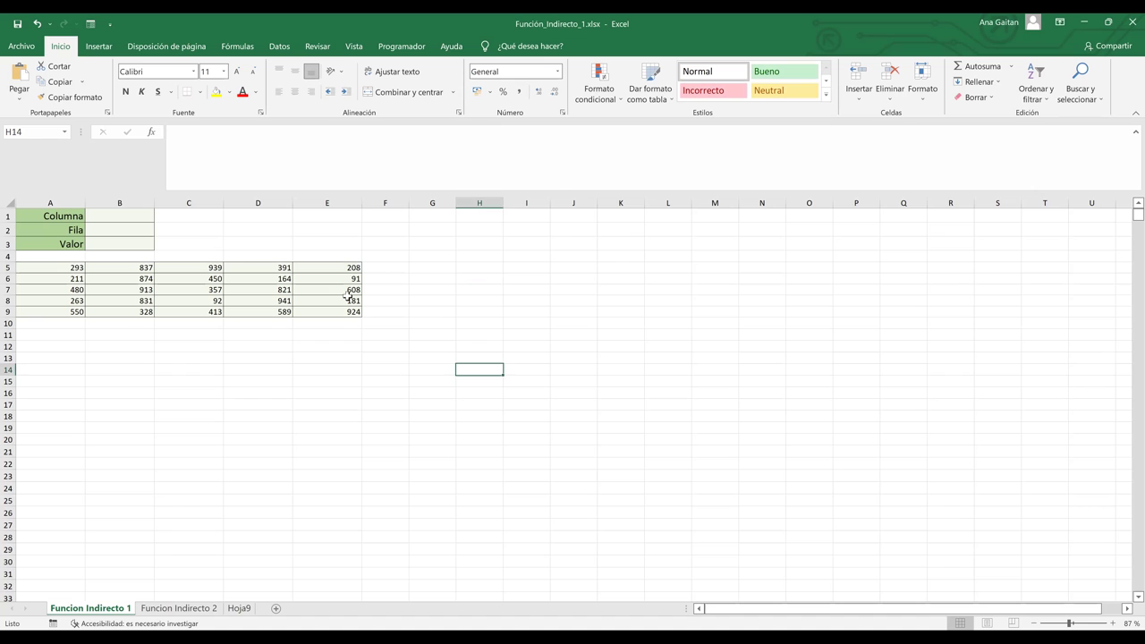
{"action": "left_click", "coordinate": [332, 258]}
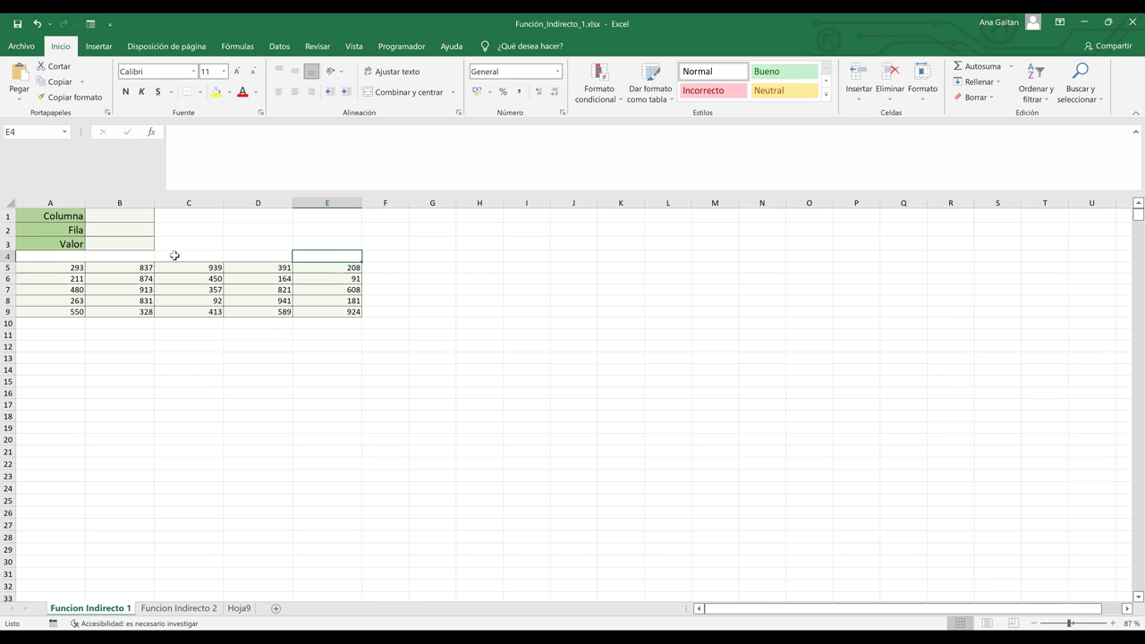
{"action": "left_click", "coordinate": [124, 217]}
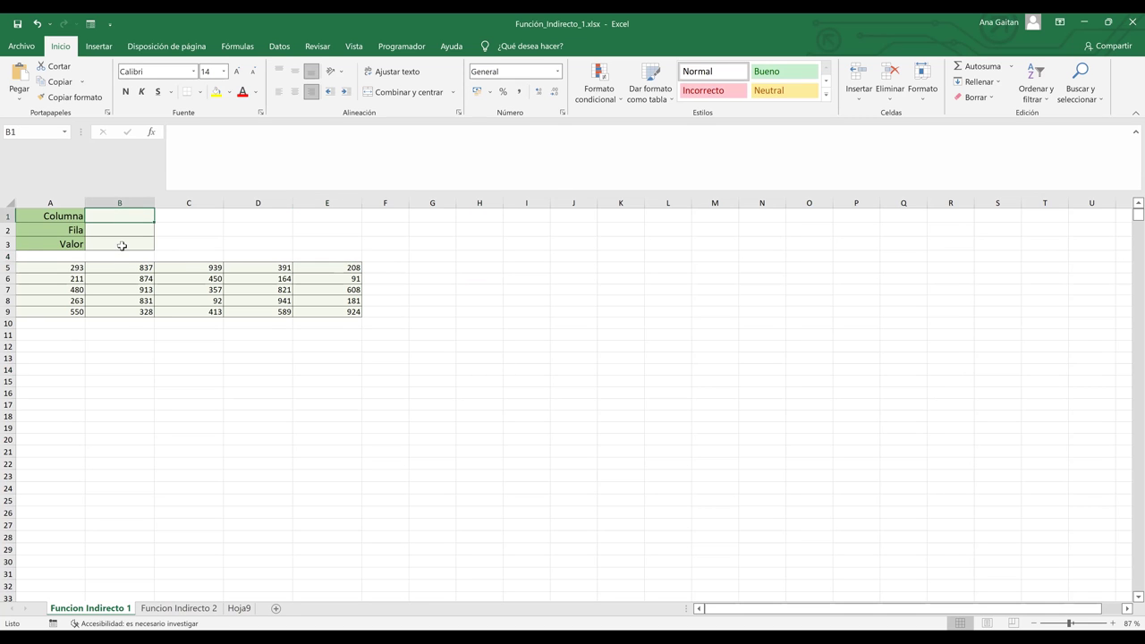
{"action": "left_click", "coordinate": [121, 245]}
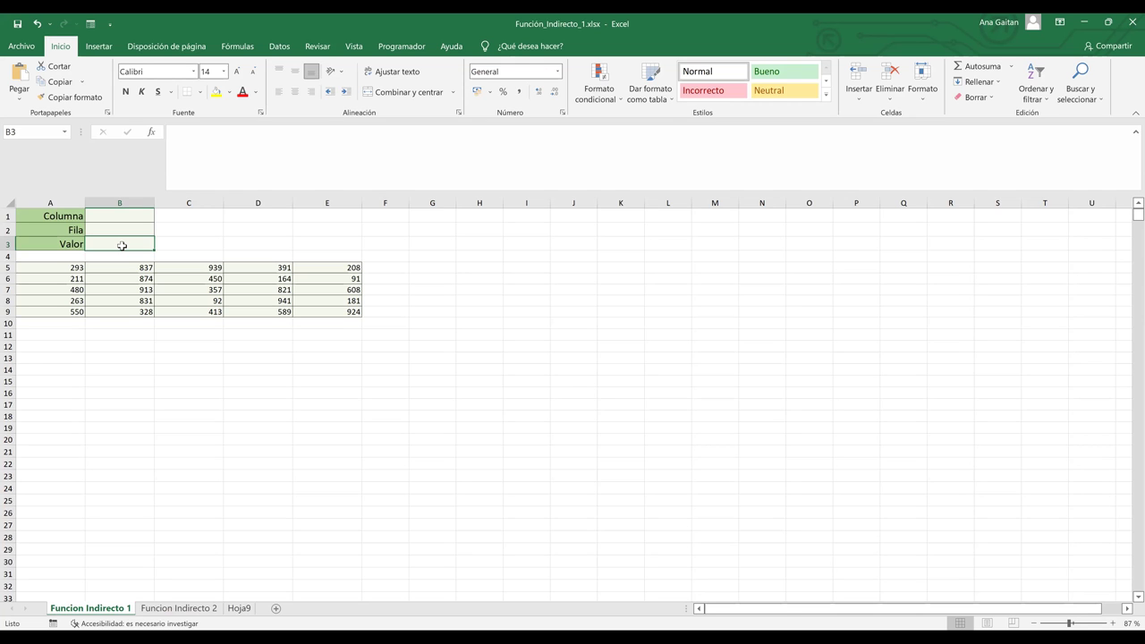
{"action": "left_click", "coordinate": [490, 320]}
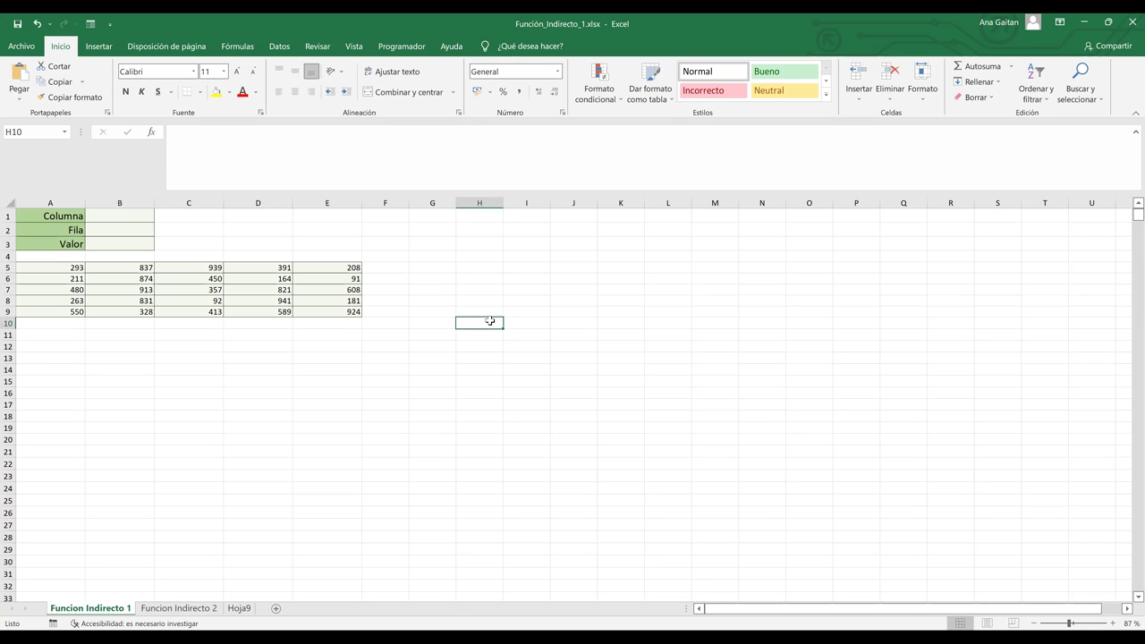
{"action": "type", "text": "+"}
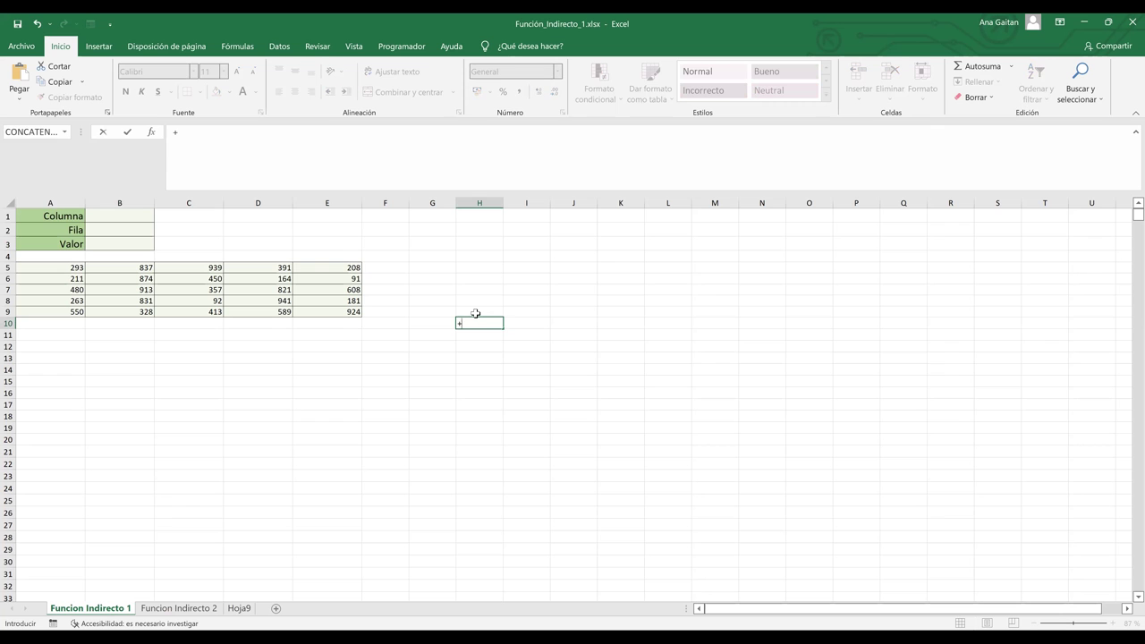
{"action": "key", "text": "Escape"}
{"action": "type", "text": "="}
{"action": "left_click", "coordinate": [339, 311]}
{"action": "key", "text": "Return"}
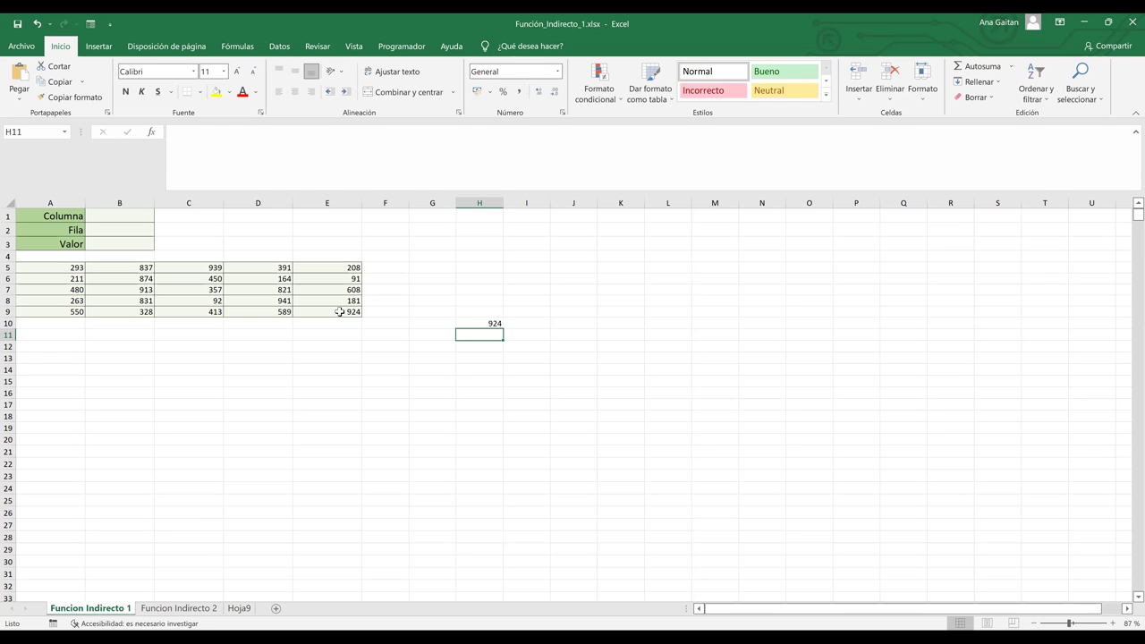
{"action": "key", "text": "Up"}
{"action": "left_click_drag", "start_coordinate": [496, 373], "coordinate": [484, 328]}
{"action": "key", "text": "Delete"}
{"action": "left_click", "coordinate": [601, 357]}
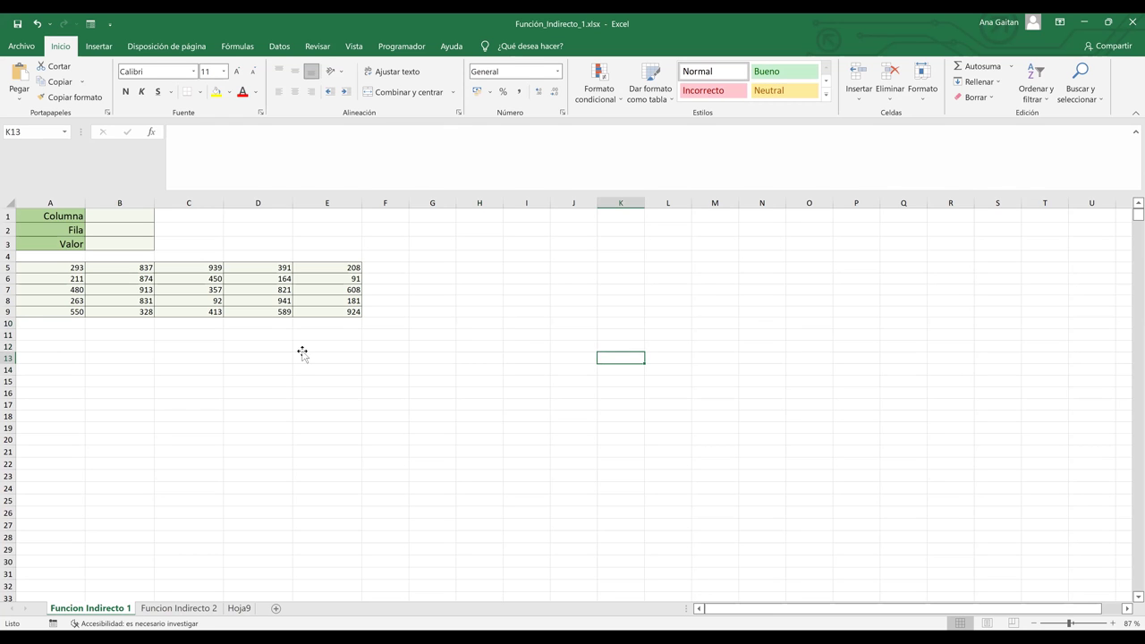
{"action": "left_click", "coordinate": [302, 351]}
{"action": "left_click", "coordinate": [123, 348]}
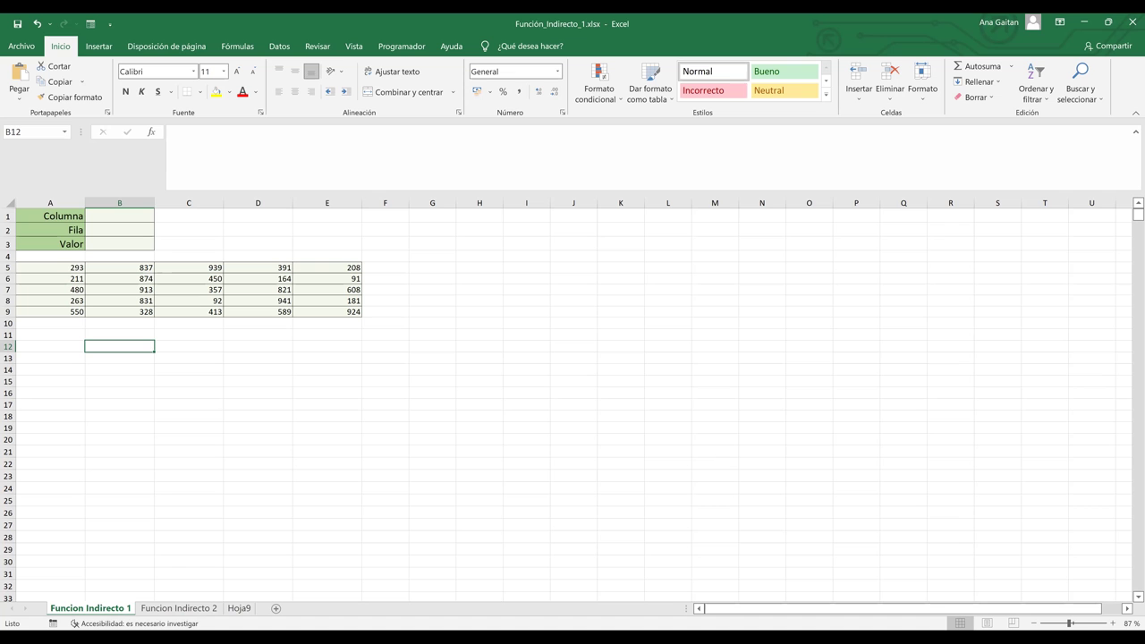
Zoom the sheet to 130% and point out B1, the A5:E9 number grid and C5 (939).
{"action": "scroll", "coordinate": [1128, 203], "scroll_direction": "down", "scroll_amount": 1}
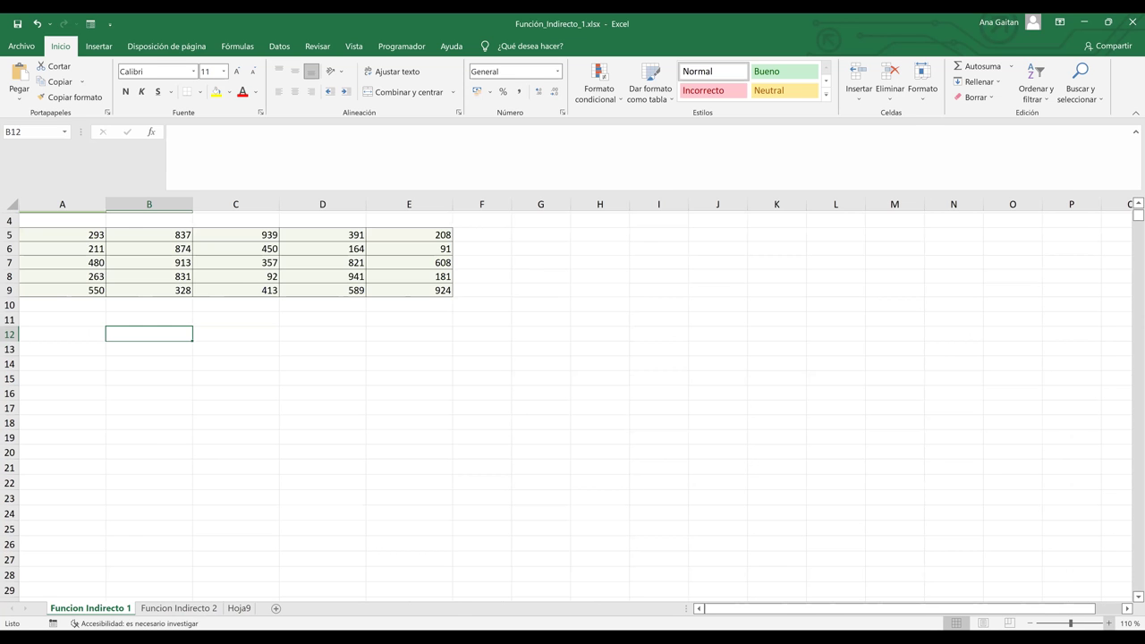
{"action": "scroll", "coordinate": [1128, 203], "scroll_direction": "up", "scroll_amount": 3, "text": "ctrl"}
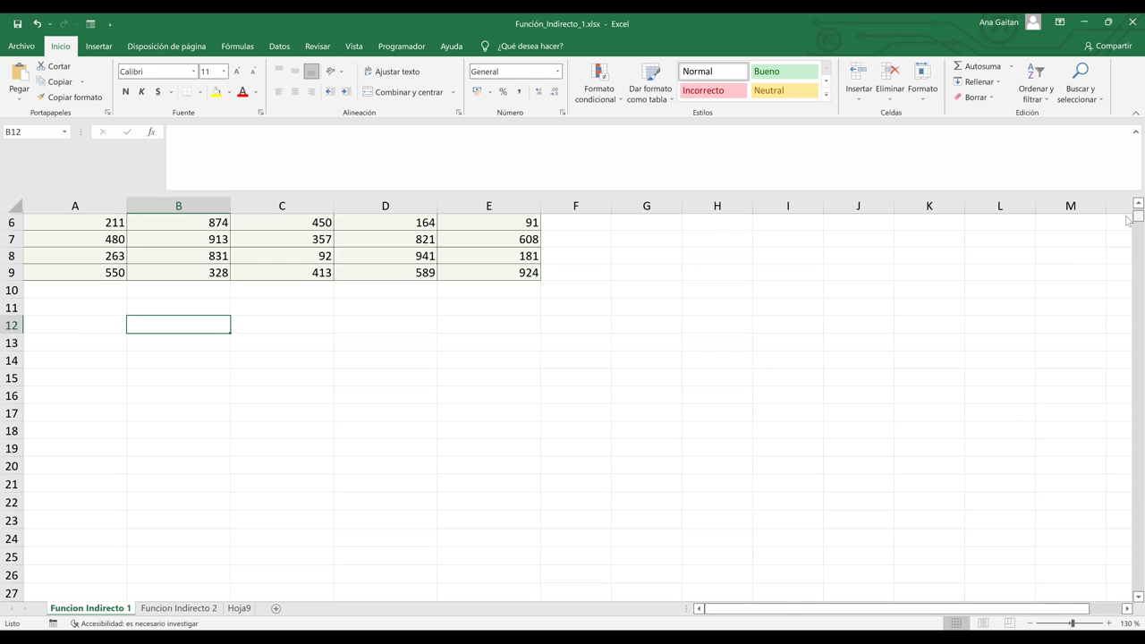
{"action": "scroll", "coordinate": [1128, 203], "scroll_direction": "up", "scroll_amount": 2}
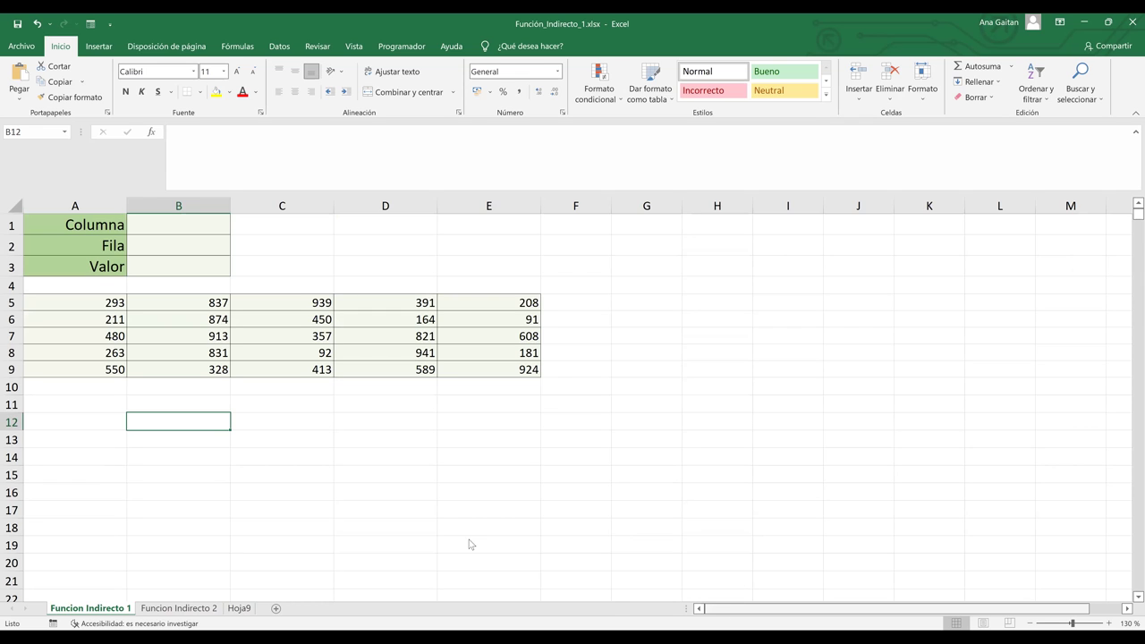
{"action": "left_click", "coordinate": [160, 226]}
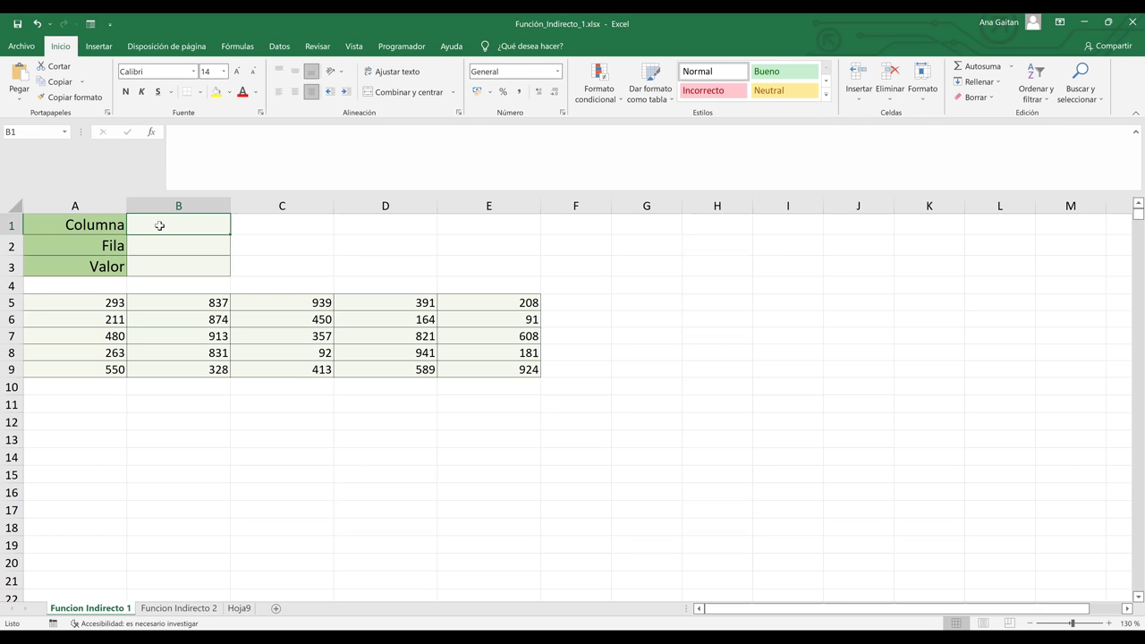
{"action": "key", "text": "Down"}
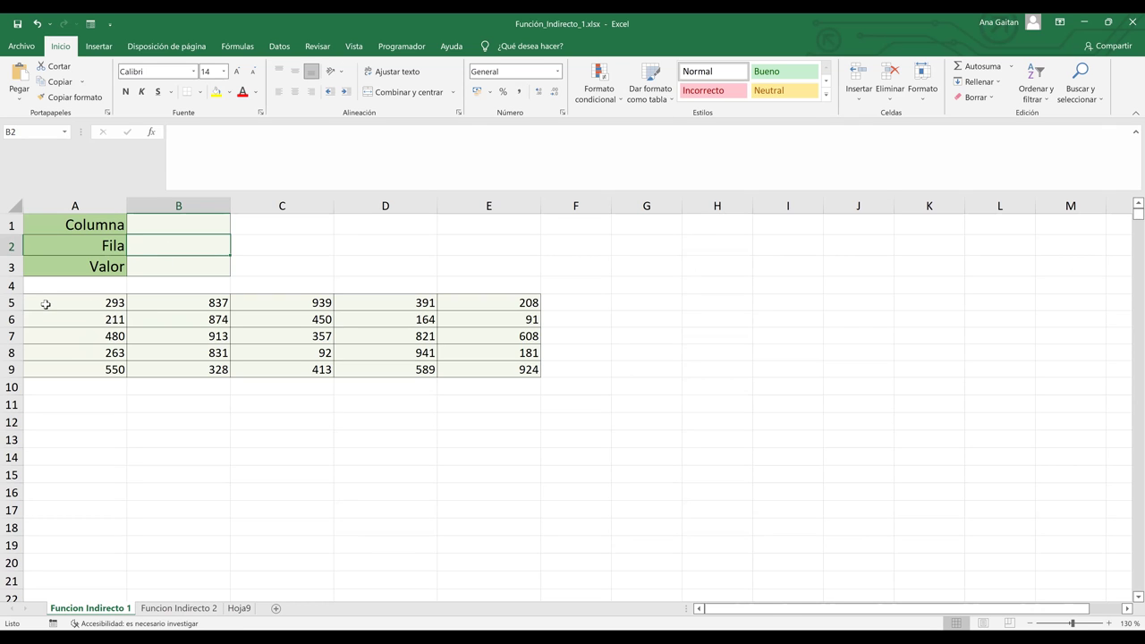
{"action": "left_click_drag", "start_coordinate": [107, 302], "coordinate": [486, 365]}
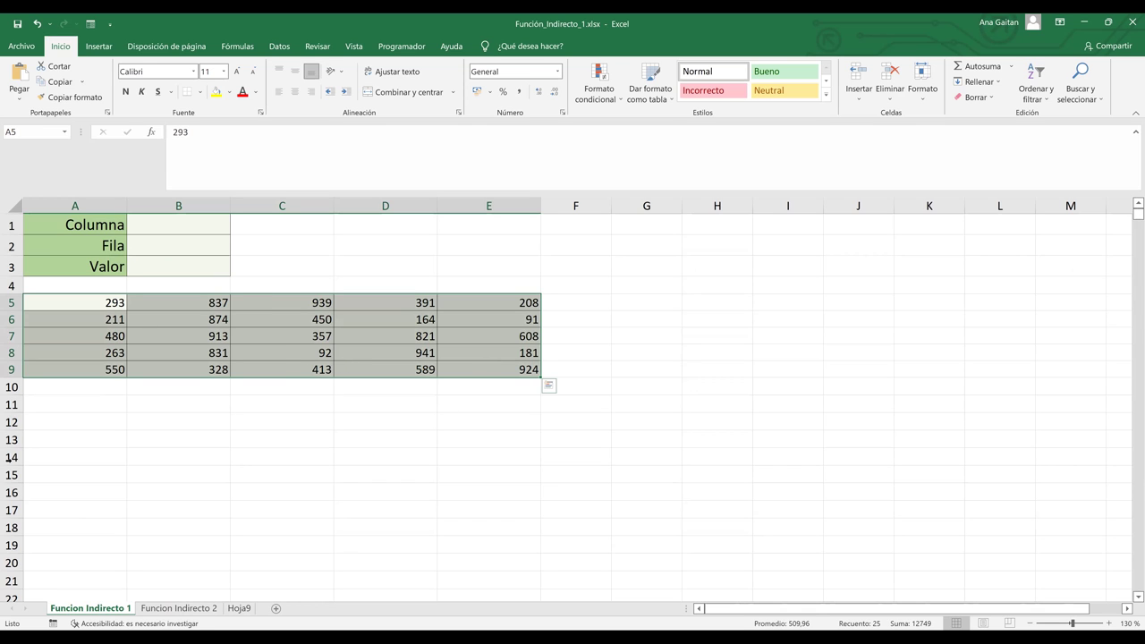
{"action": "left_click", "coordinate": [315, 303]}
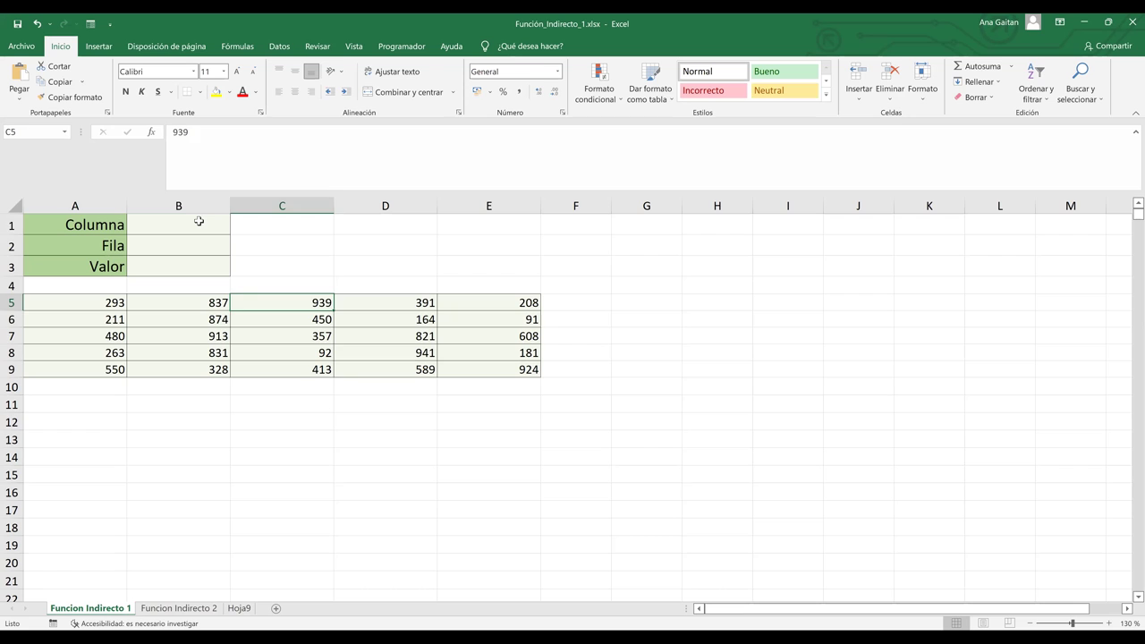
{"action": "left_click", "coordinate": [199, 221]}
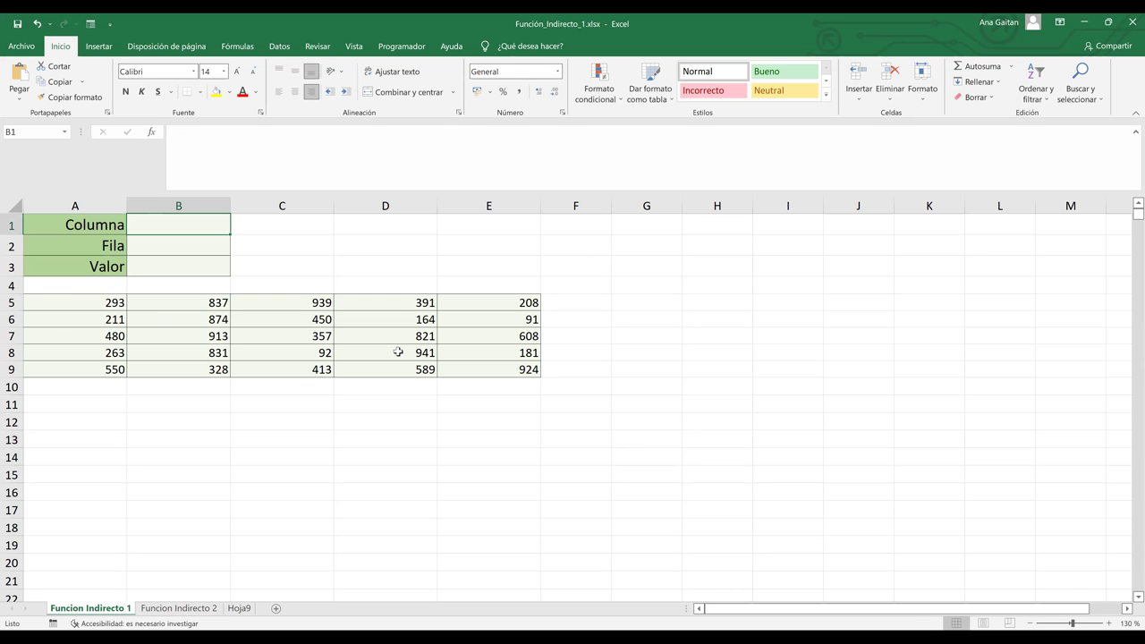
{"action": "left_click", "coordinate": [649, 168]}
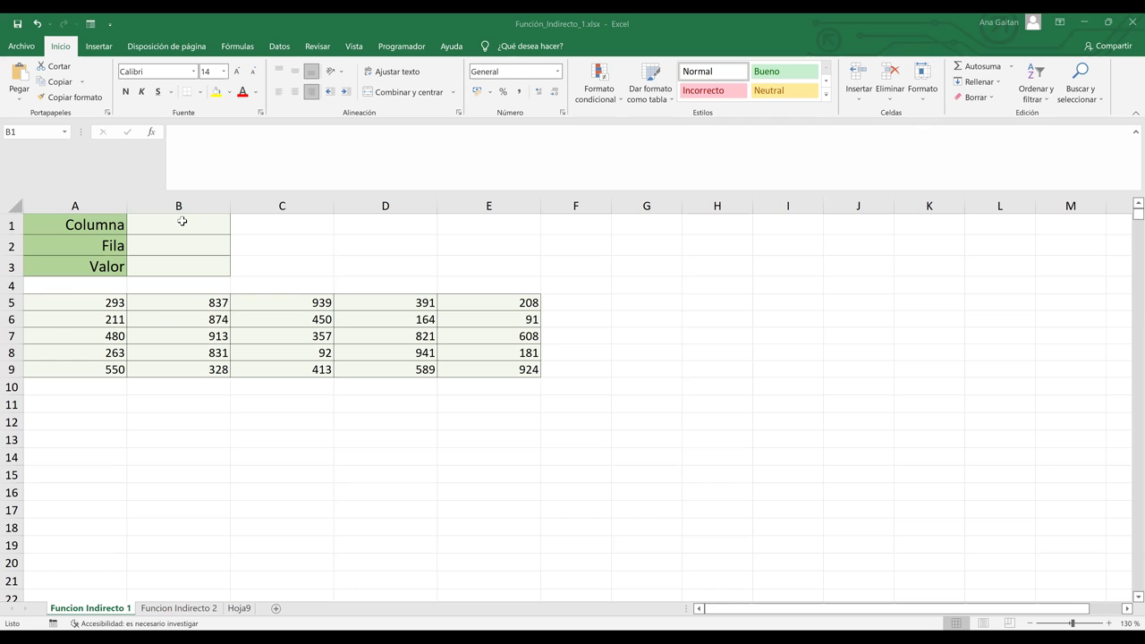
Enter d in Columna (B1) and 7 in Fila (B2), and start a formula in Valor (B3).
{"action": "left_click", "coordinate": [184, 222]}
{"action": "type", "text": "d"}
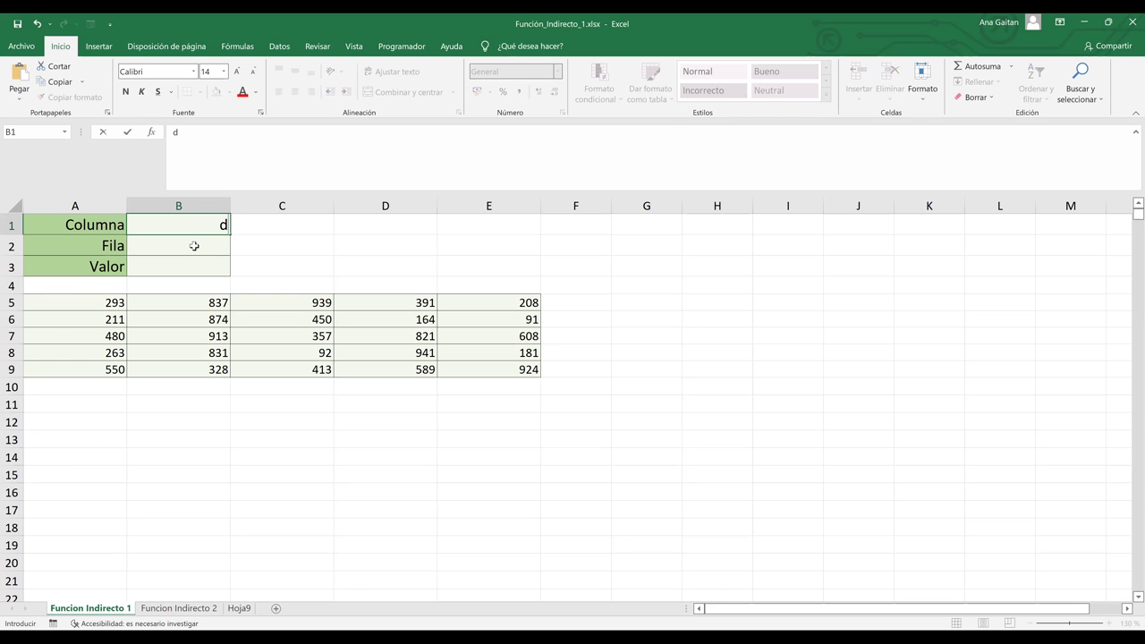
{"action": "left_click", "coordinate": [194, 246]}
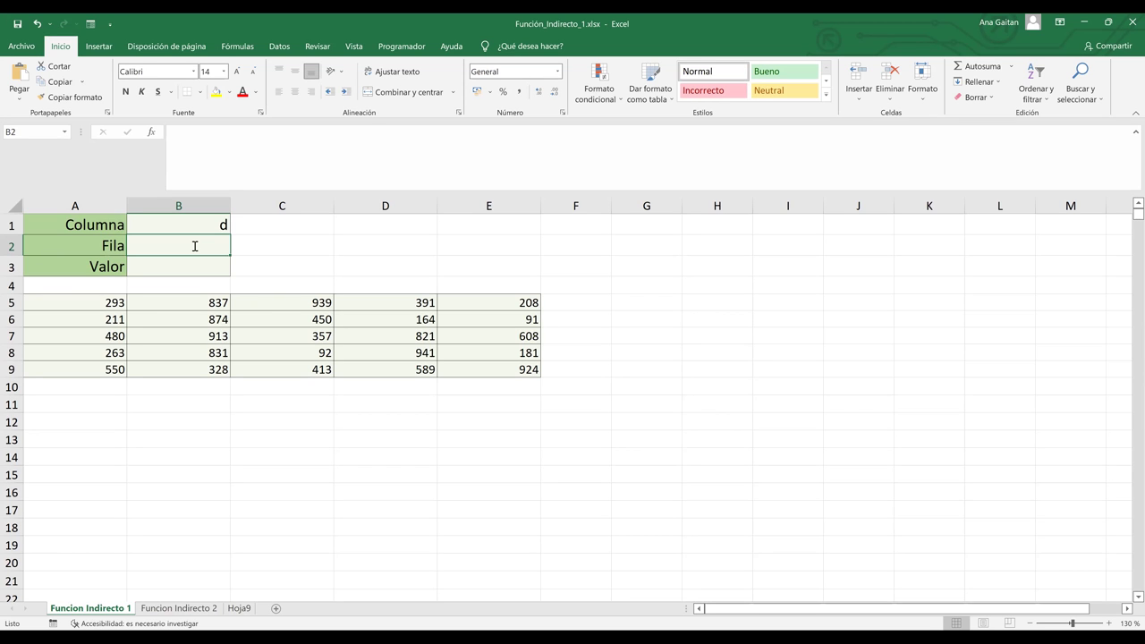
{"action": "type", "text": "7"}
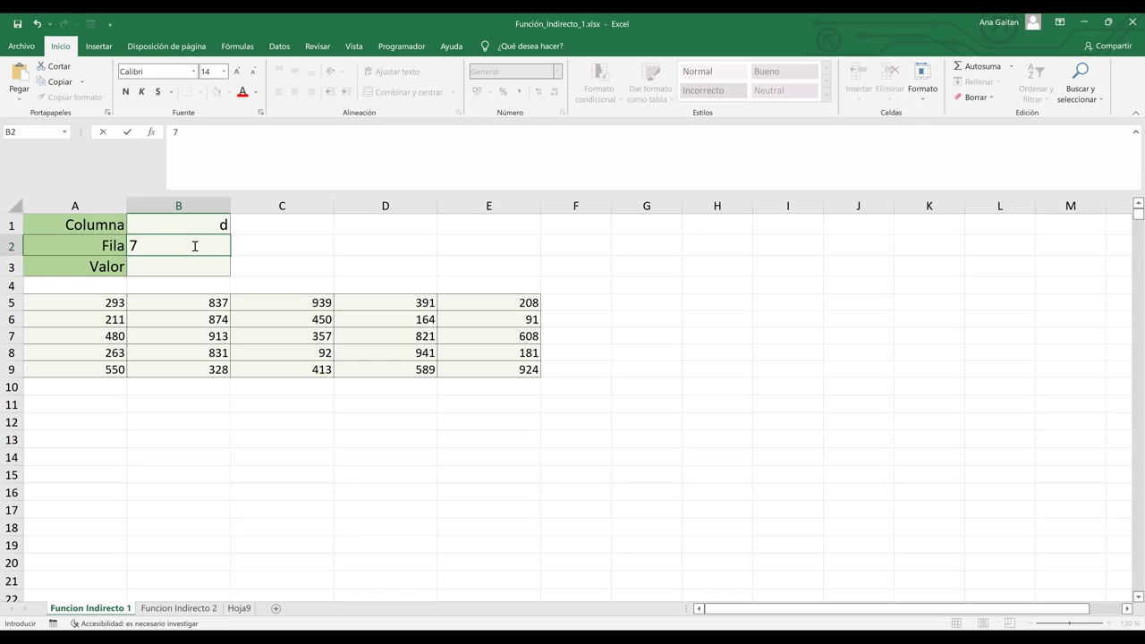
{"action": "left_click", "coordinate": [186, 267]}
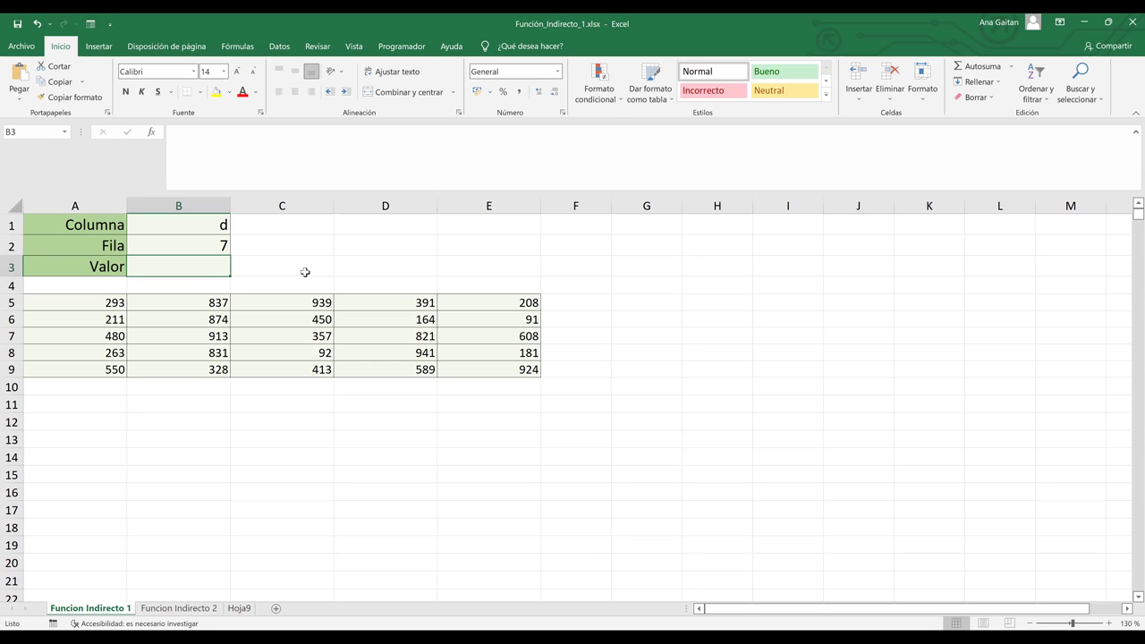
{"action": "type", "text": "="}
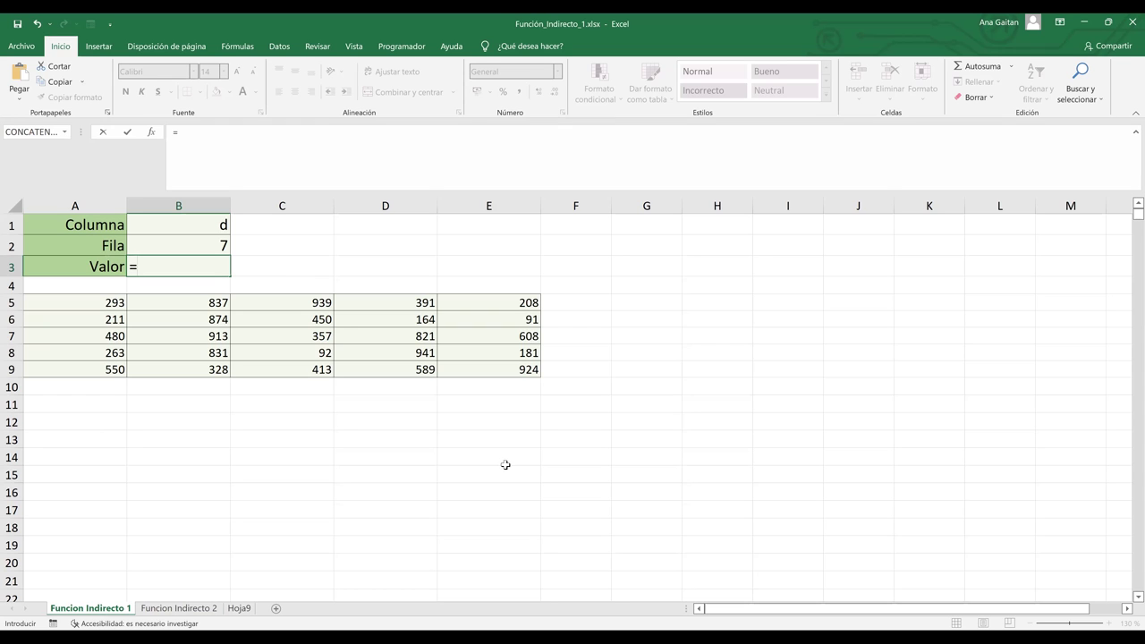
Complete B3 as =INDIRECTO(B1&B2), fixing a mistyped reference, so it returns 821 from D7.
{"action": "type", "text": "E13"}
{"action": "key", "text": "BackSpace"}
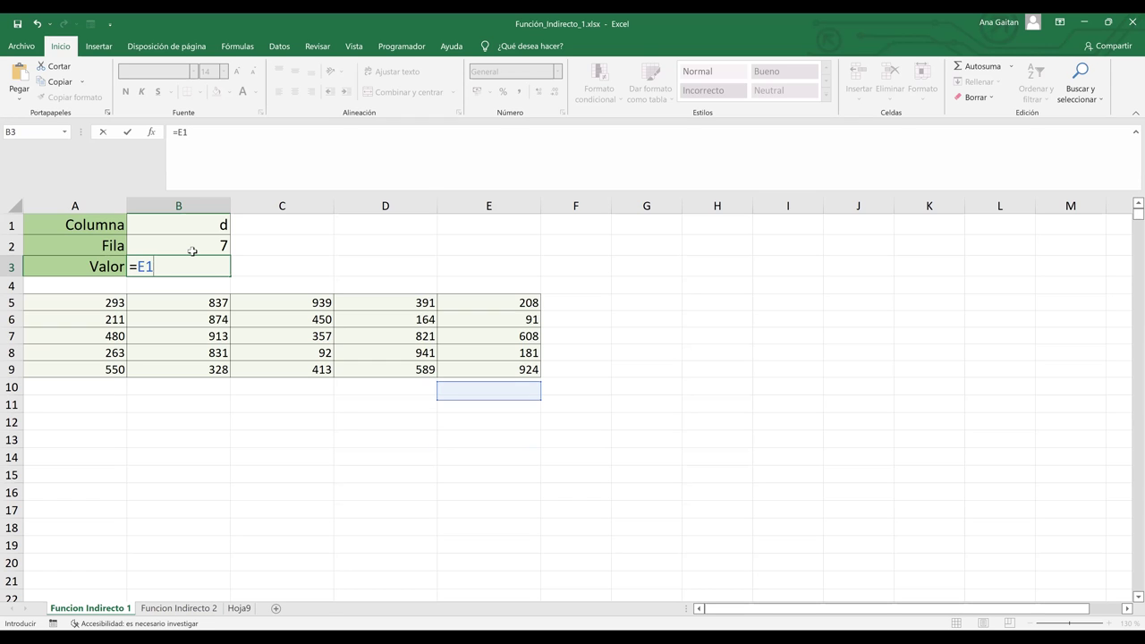
{"action": "key", "text": "BackSpace"}
{"action": "key", "text": "BackSpace"}
{"action": "type", "text": "in"}
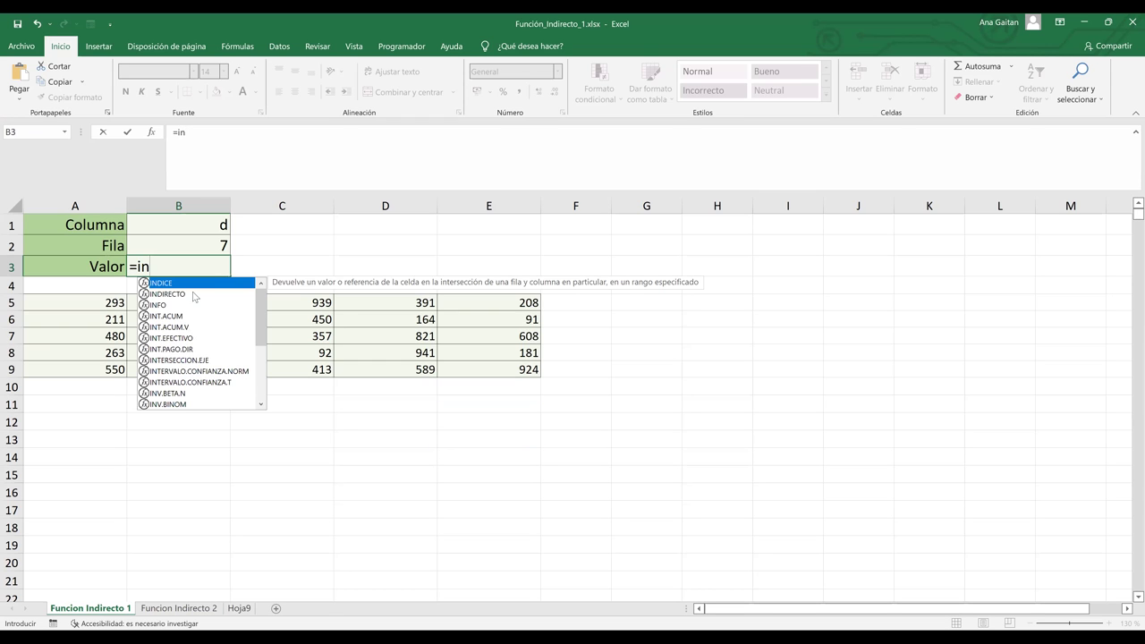
{"action": "double_click", "coordinate": [195, 294]}
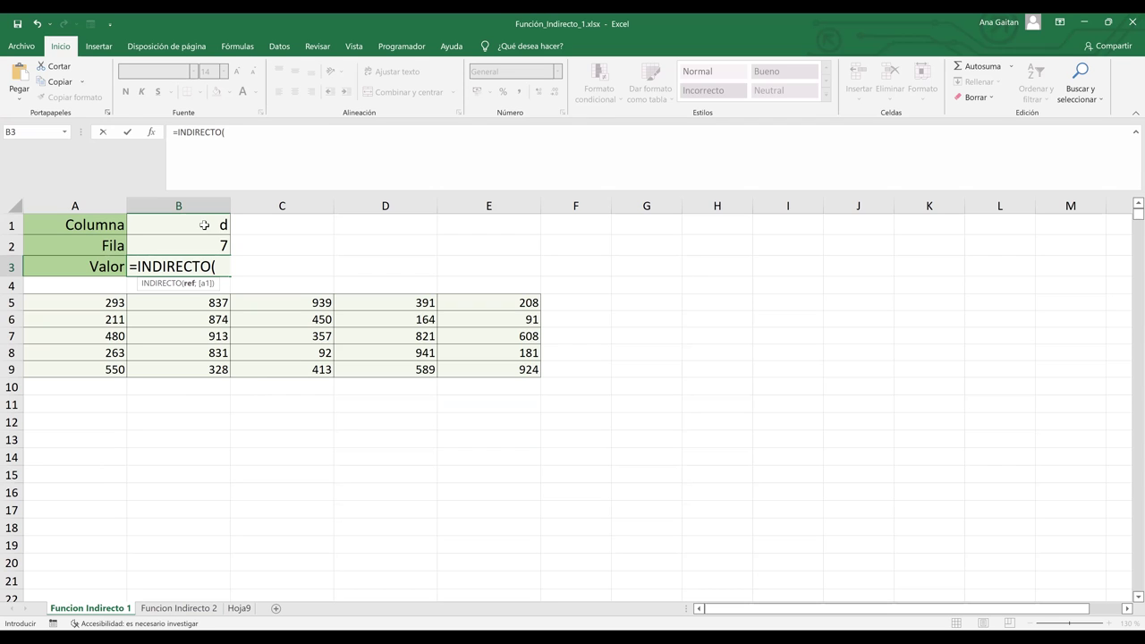
{"action": "left_click", "coordinate": [204, 224]}
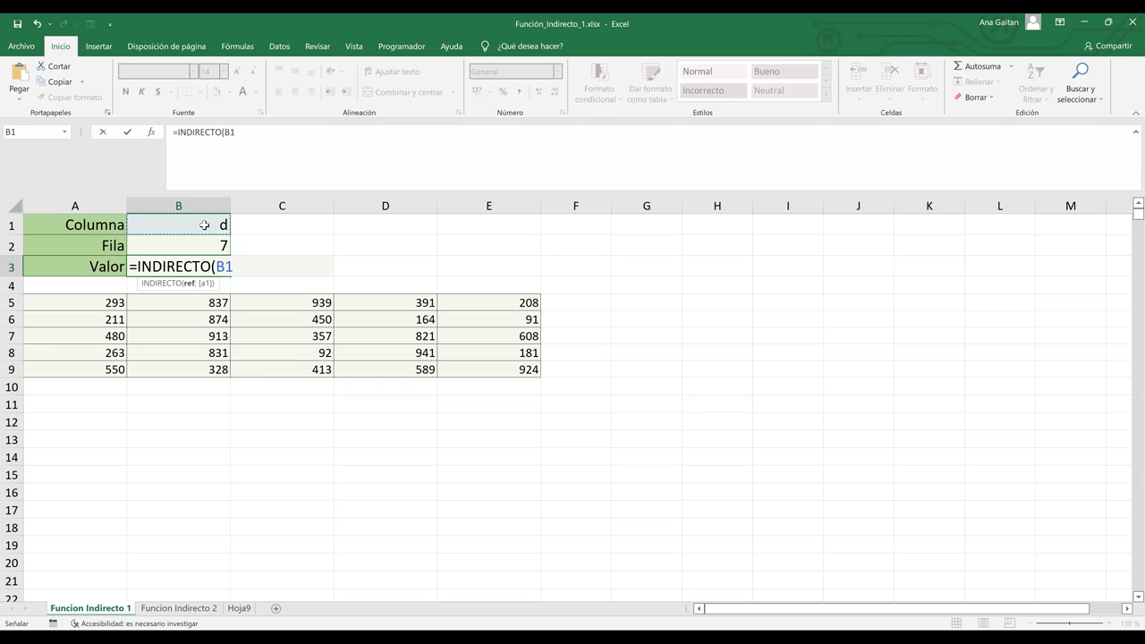
{"action": "type", "text": "&"}
{"action": "left_click", "coordinate": [216, 245]}
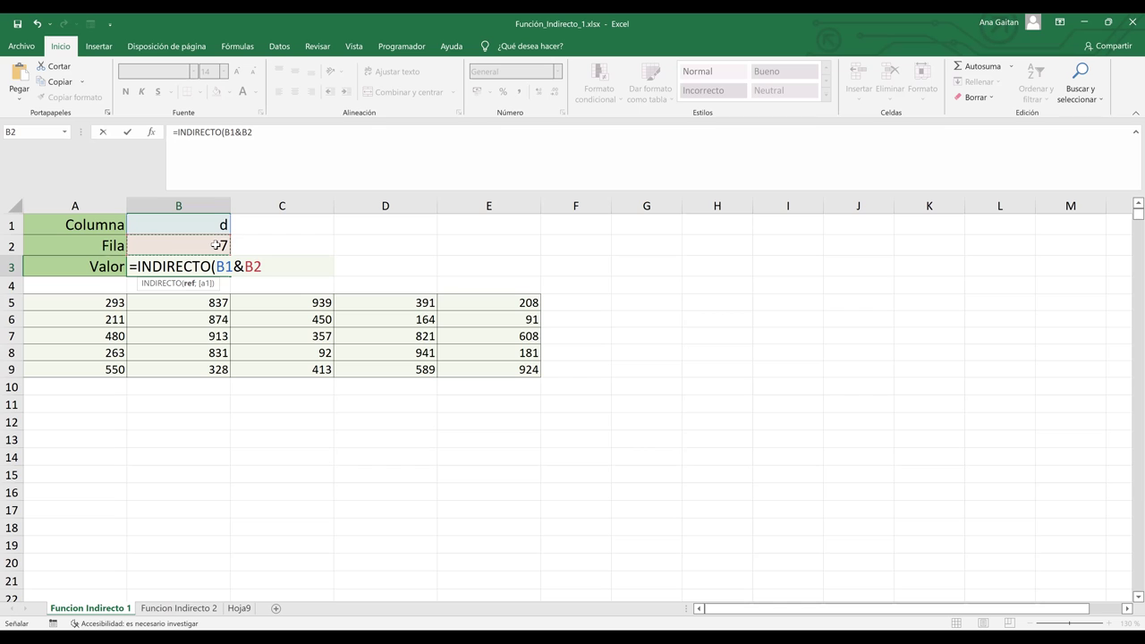
{"action": "type", "text": ")"}
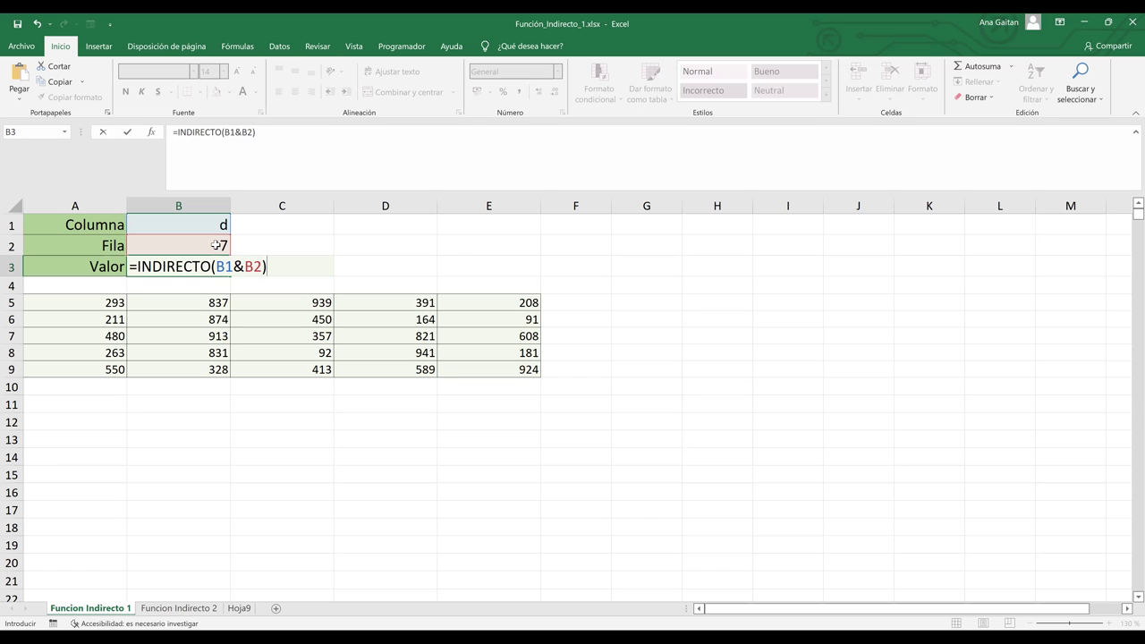
{"action": "key", "text": "Return"}
{"action": "left_click", "coordinate": [214, 267]}
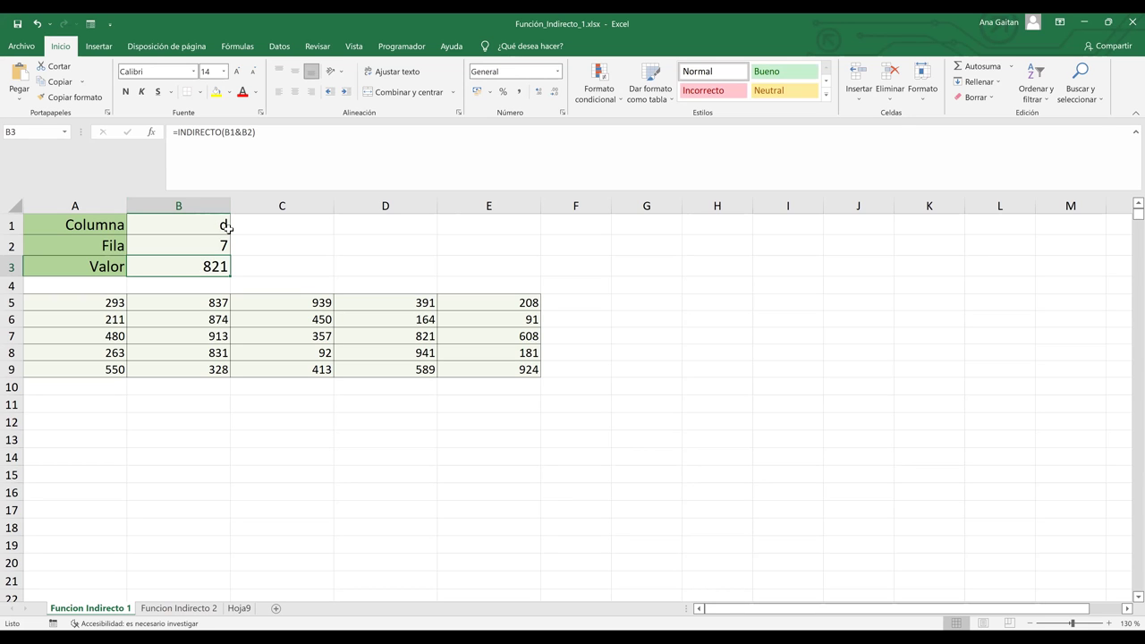
Trace column D and row 7, then fill cell D7 (821) yellow.
{"action": "left_click", "coordinate": [395, 199]}
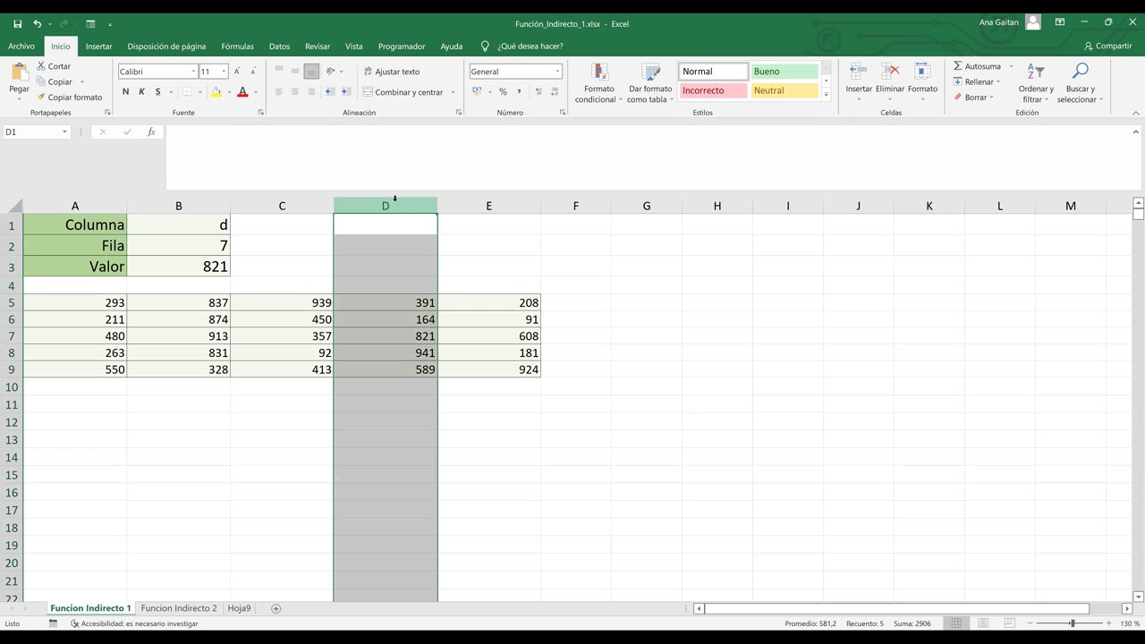
{"action": "left_click", "coordinate": [11, 337], "text": "ctrl"}
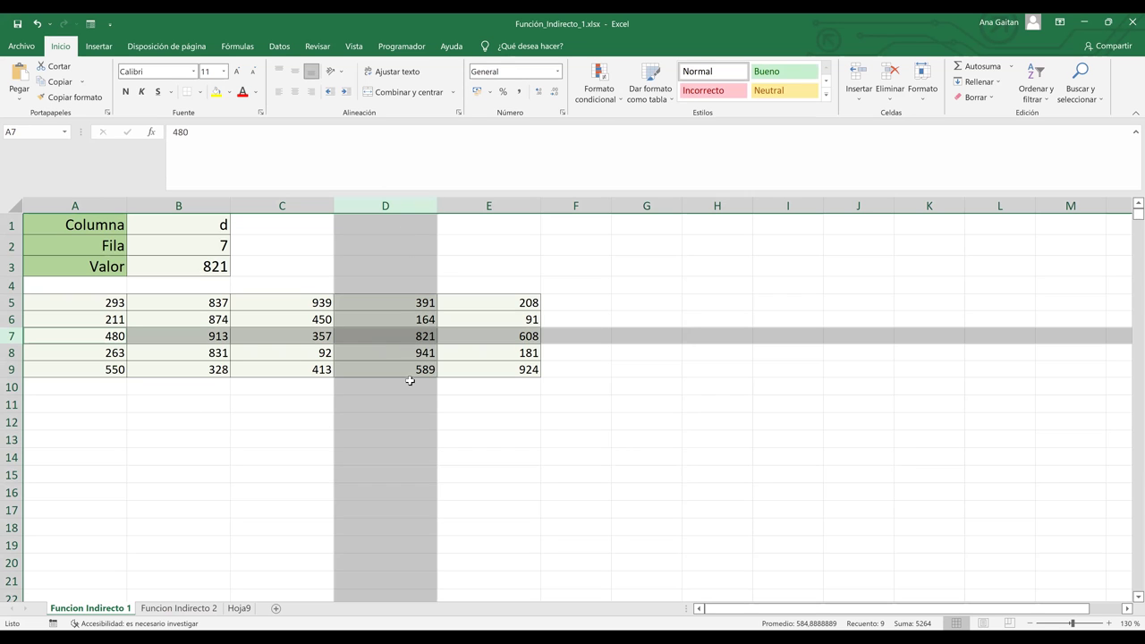
{"action": "left_click", "coordinate": [424, 334]}
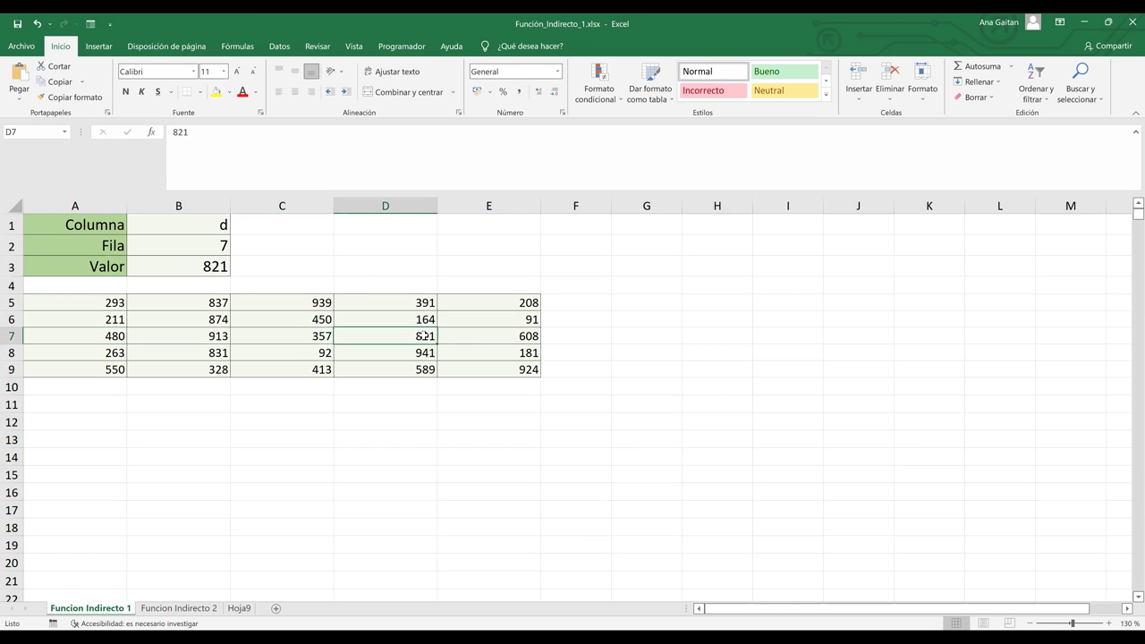
{"action": "left_click", "coordinate": [215, 95]}
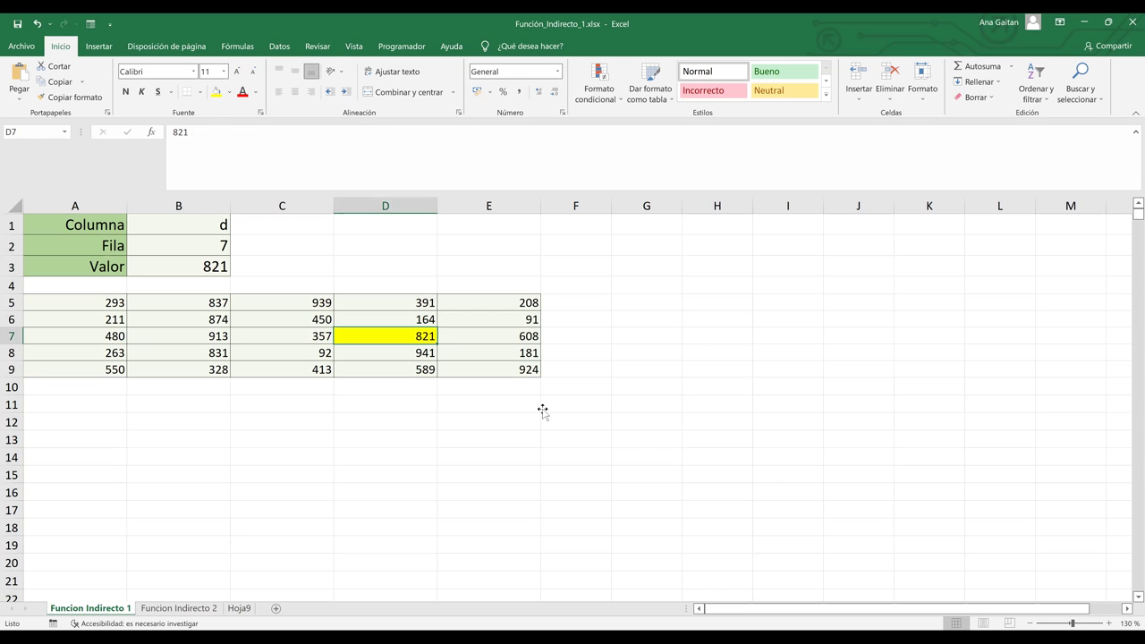
{"action": "left_click", "coordinate": [542, 409]}
{"action": "left_click", "coordinate": [206, 227]}
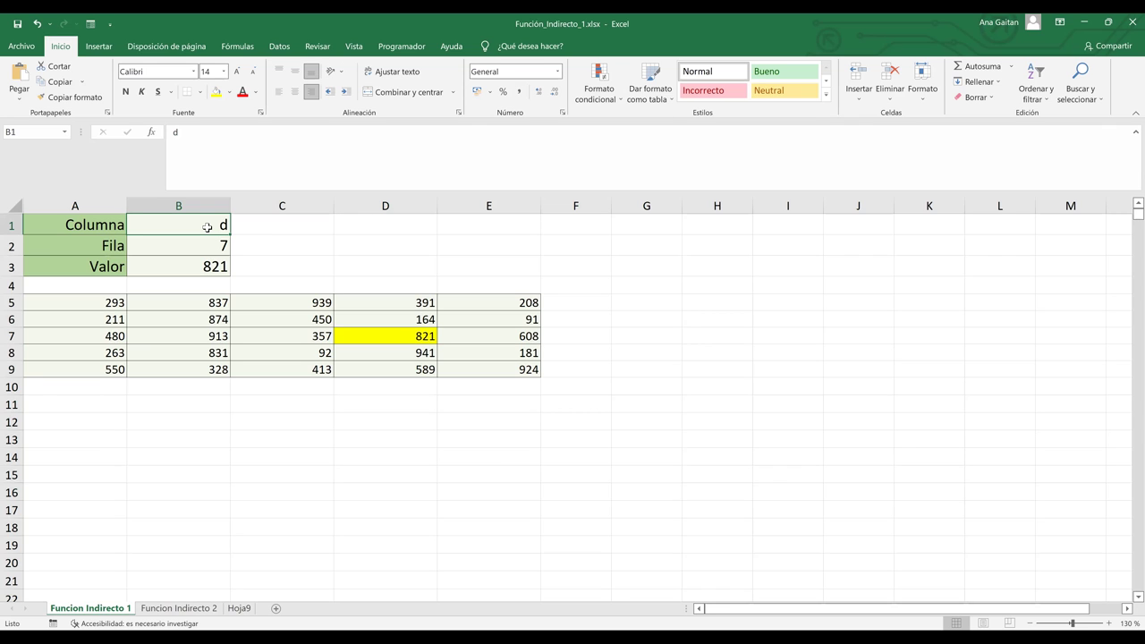
Change Columna to e and shade the intersecting cell E7 (608) yellow.
{"action": "type", "text": "e"}
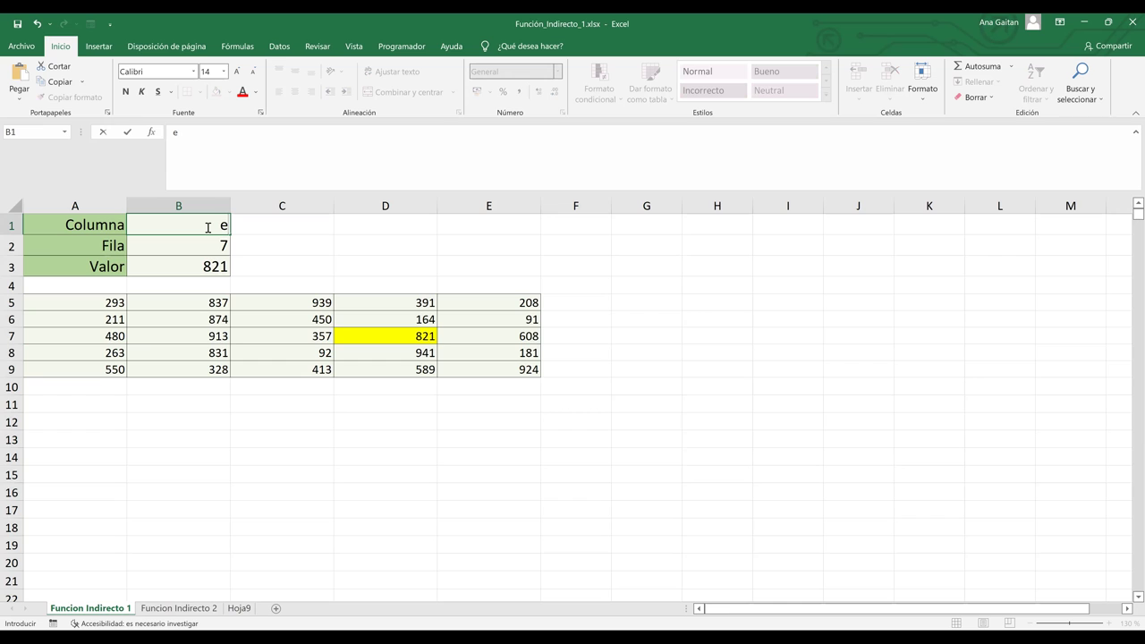
{"action": "key", "text": "Return"}
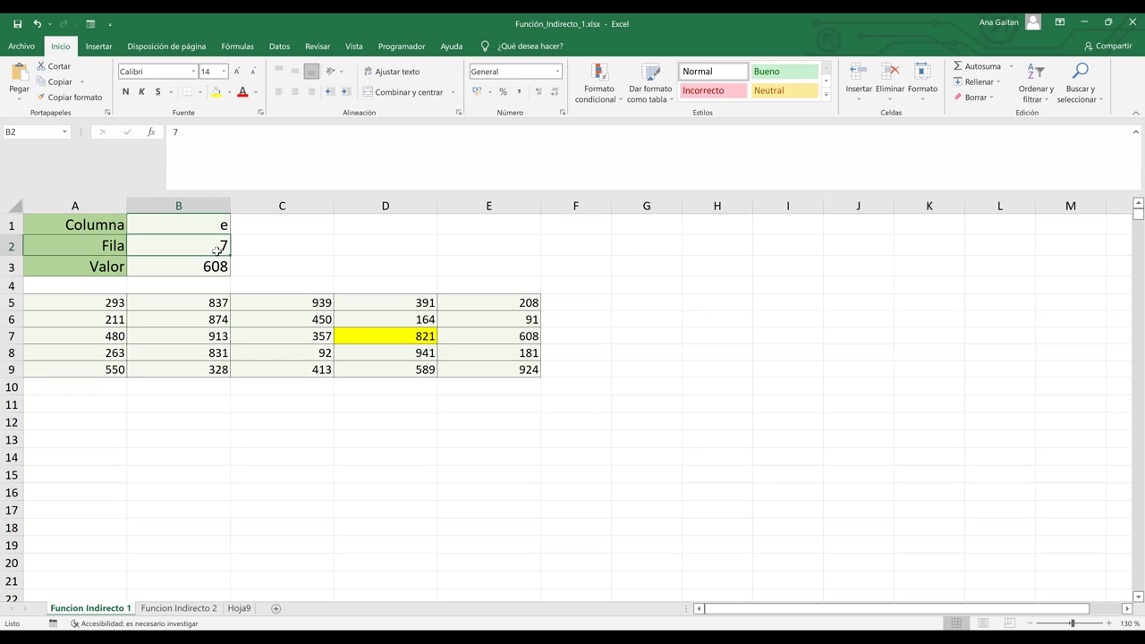
{"action": "left_click", "coordinate": [209, 266]}
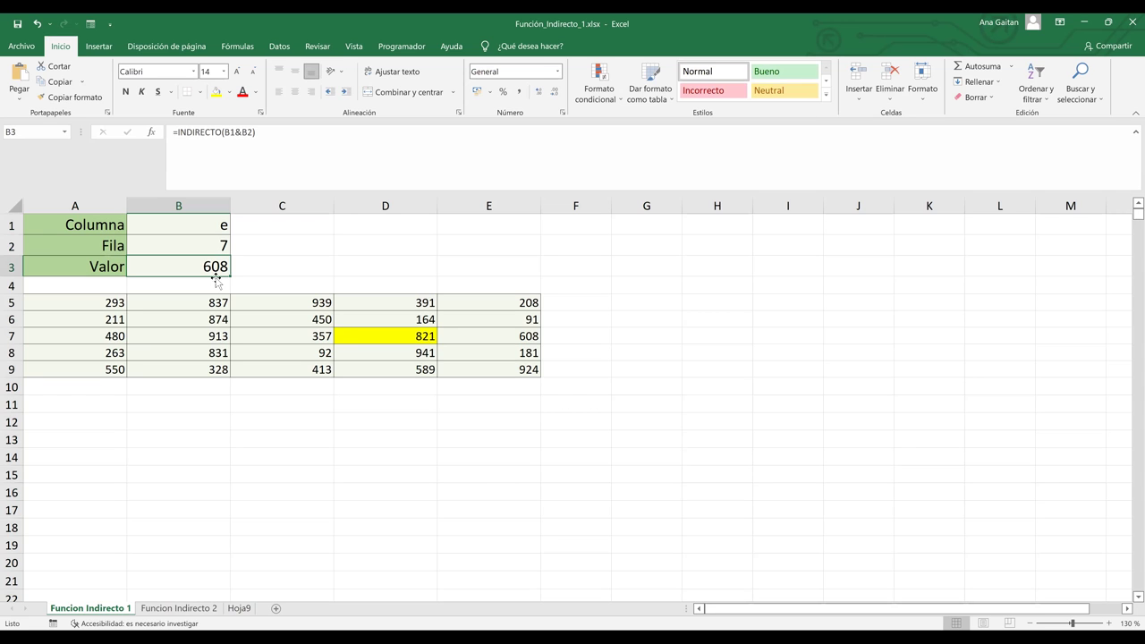
{"action": "left_click", "coordinate": [491, 204]}
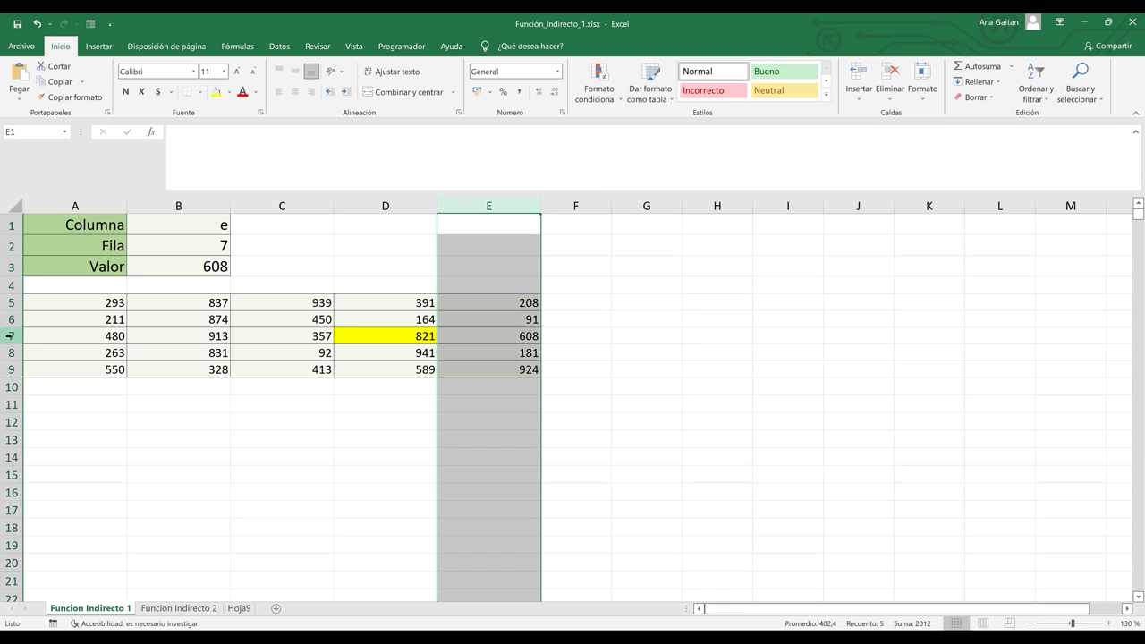
{"action": "left_click", "coordinate": [10, 336], "text": "ctrl"}
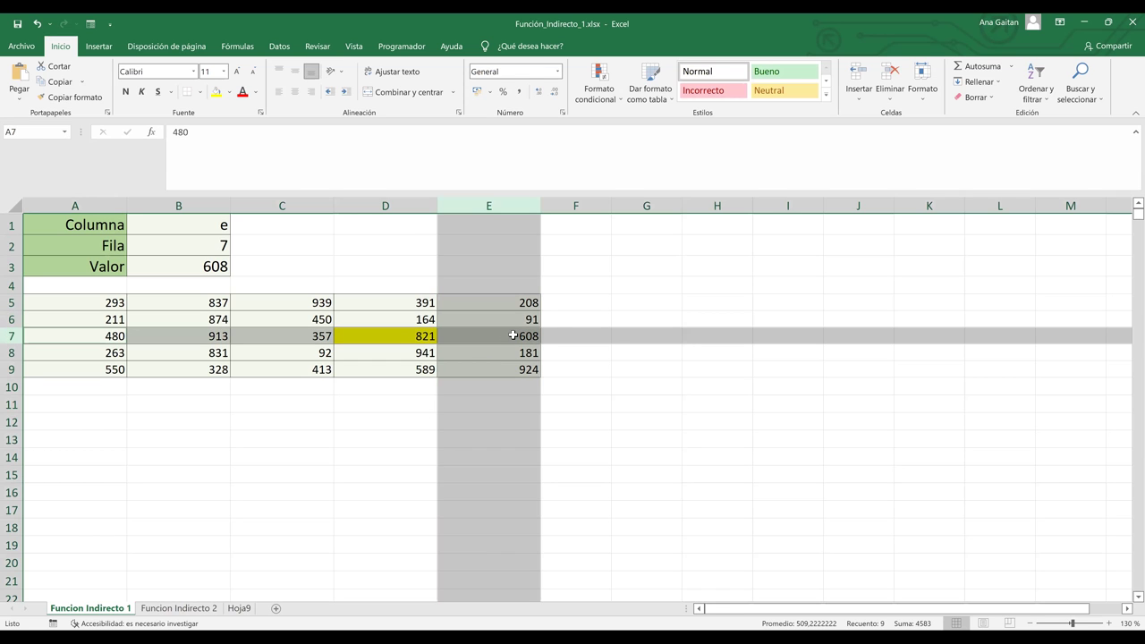
{"action": "left_click", "coordinate": [514, 336]}
{"action": "left_click", "coordinate": [217, 92]}
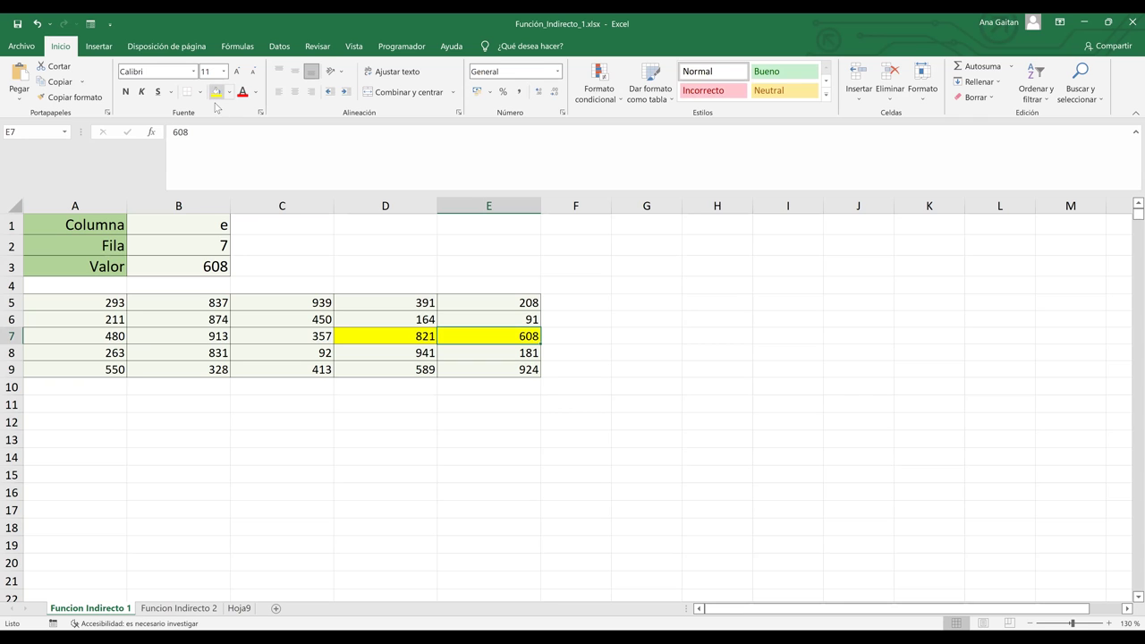
Change Fila to 5 so Valor shows 208, and shade E5 yellow.
{"action": "left_click", "coordinate": [217, 245]}
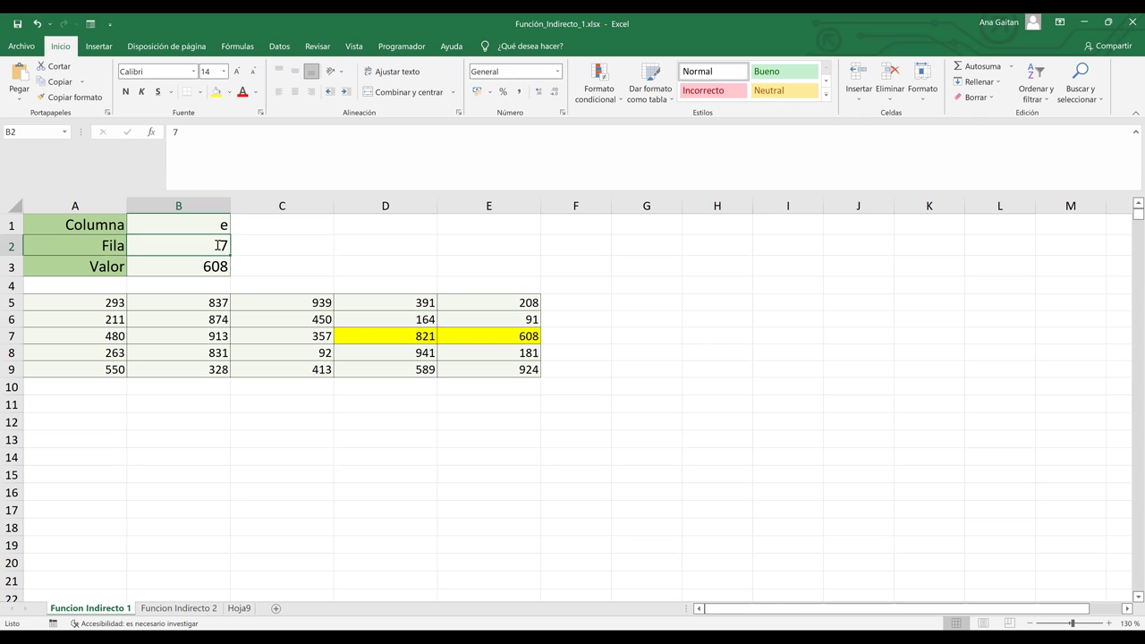
{"action": "type", "text": "5"}
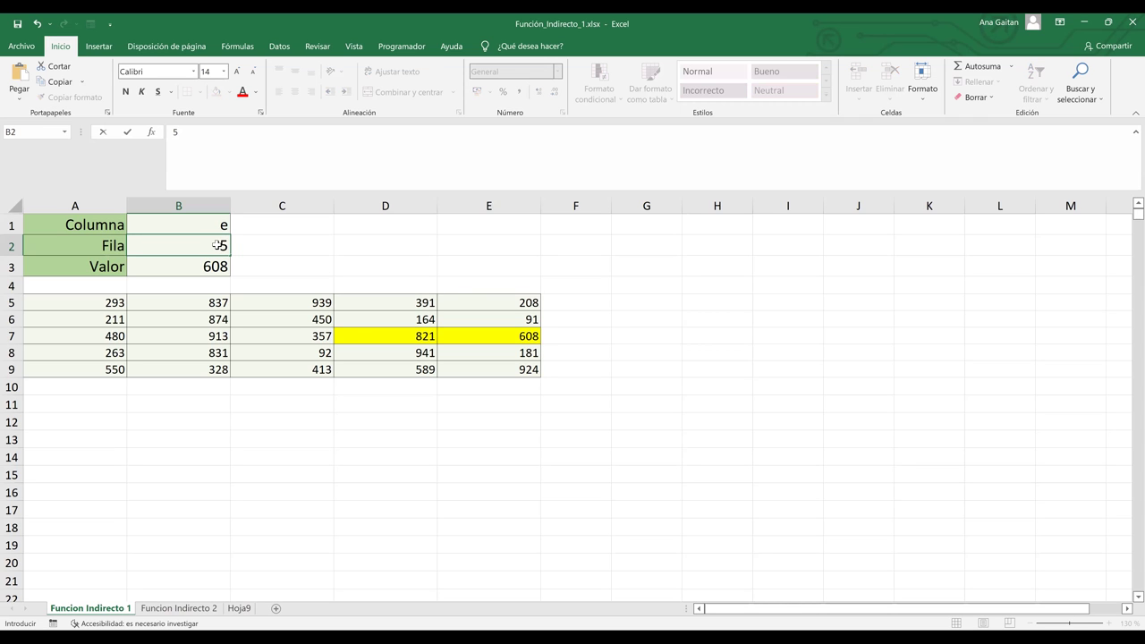
{"action": "key", "text": "Return"}
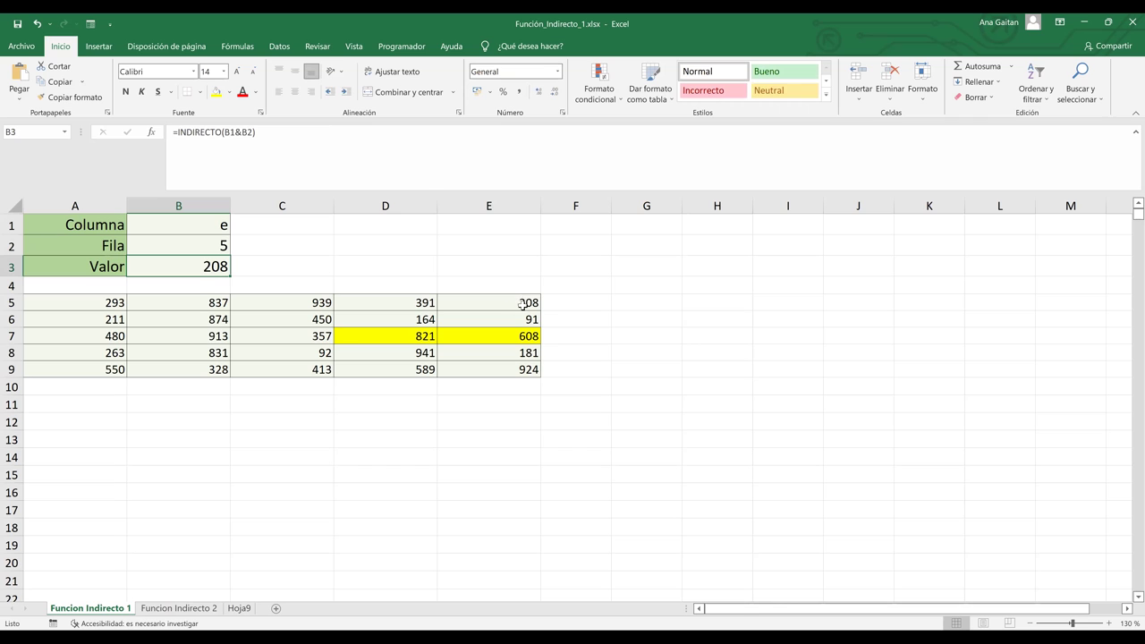
{"action": "left_click", "coordinate": [522, 305]}
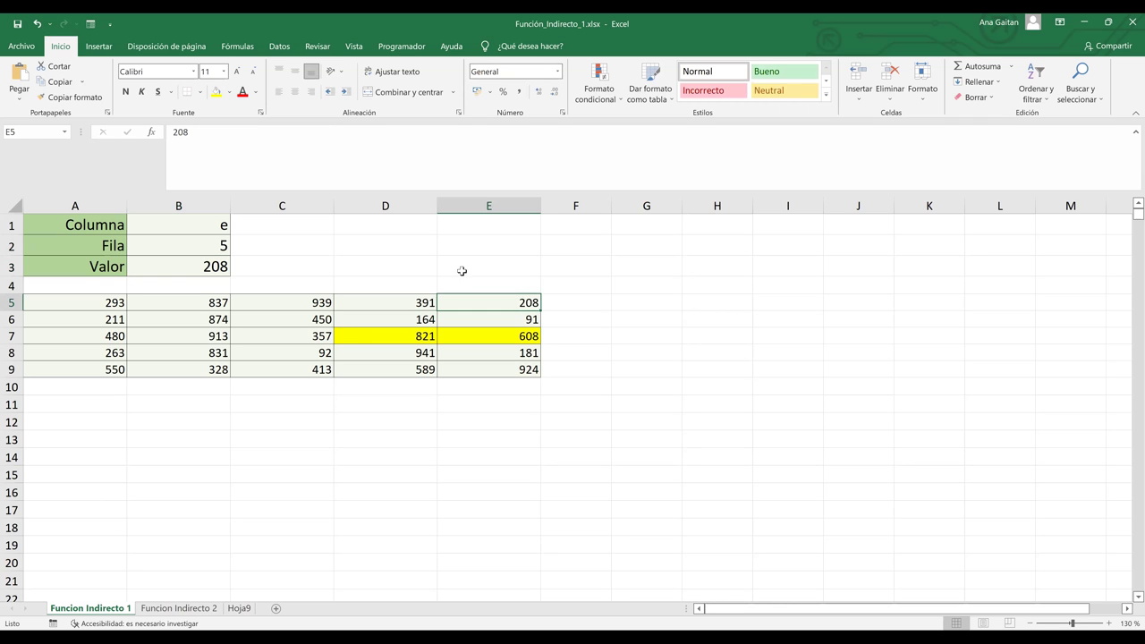
{"action": "left_click", "coordinate": [216, 93]}
{"action": "left_click", "coordinate": [626, 317]}
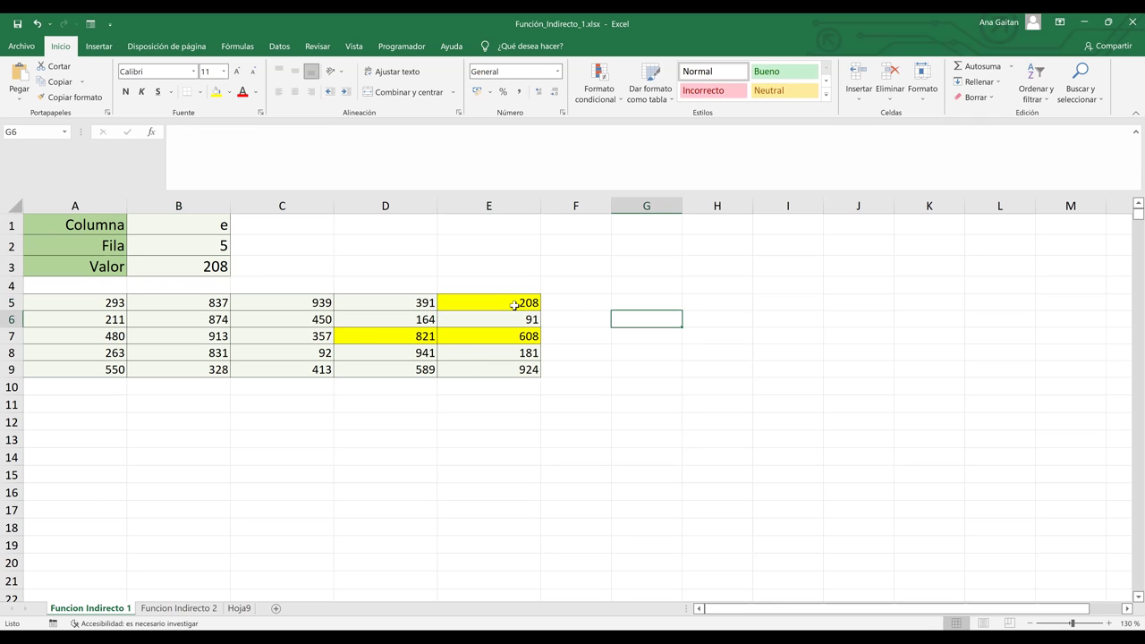
{"action": "left_click", "coordinate": [506, 306]}
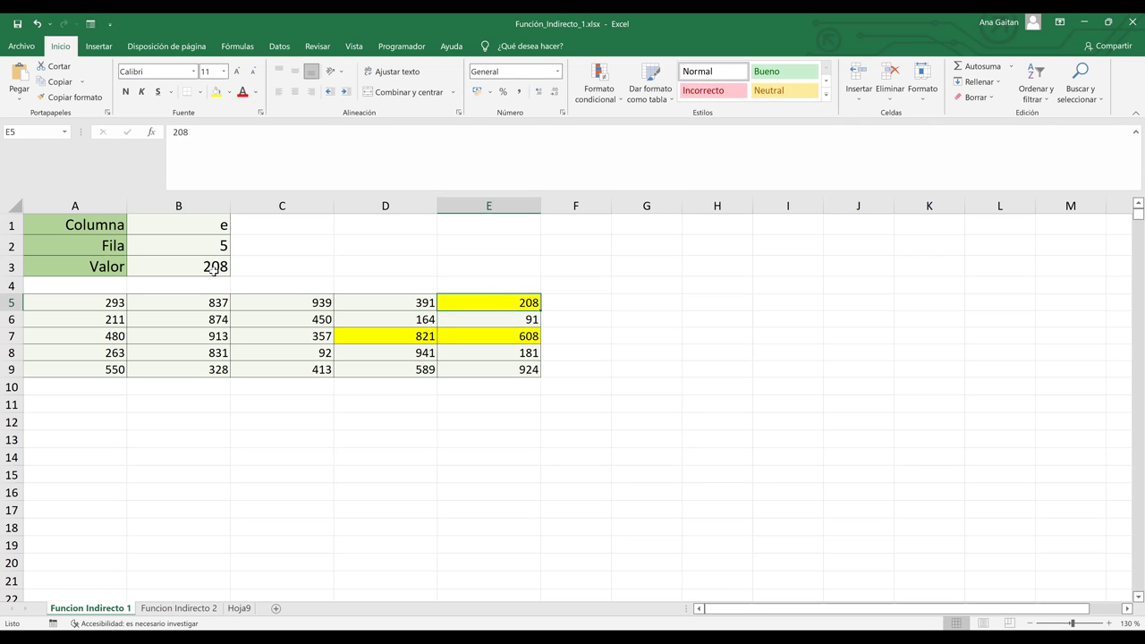
{"action": "left_click", "coordinate": [211, 224]}
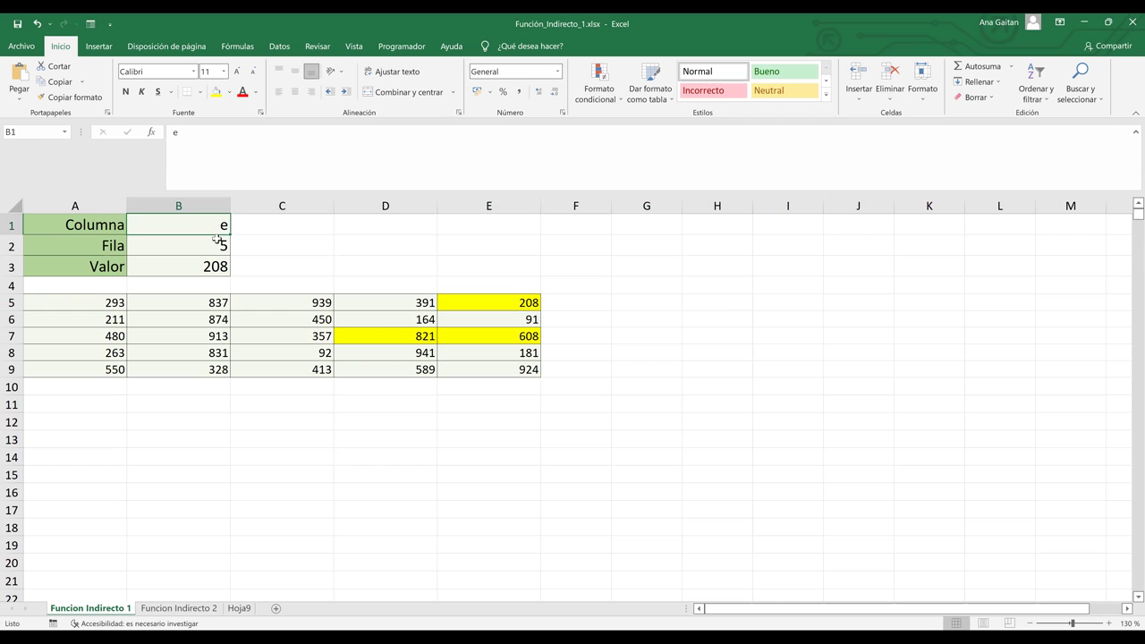
{"action": "left_click", "coordinate": [218, 243], "text": "shift"}
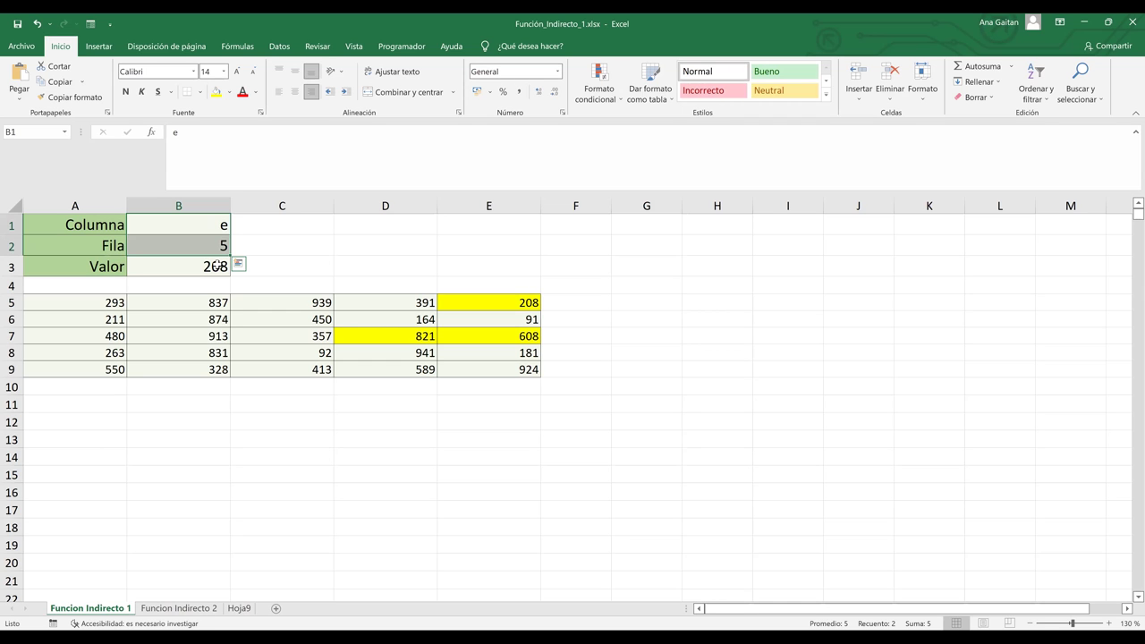
Switch to the Funcion Indirecto 2 sheet and look over its input and result cells.
{"action": "left_click", "coordinate": [181, 609]}
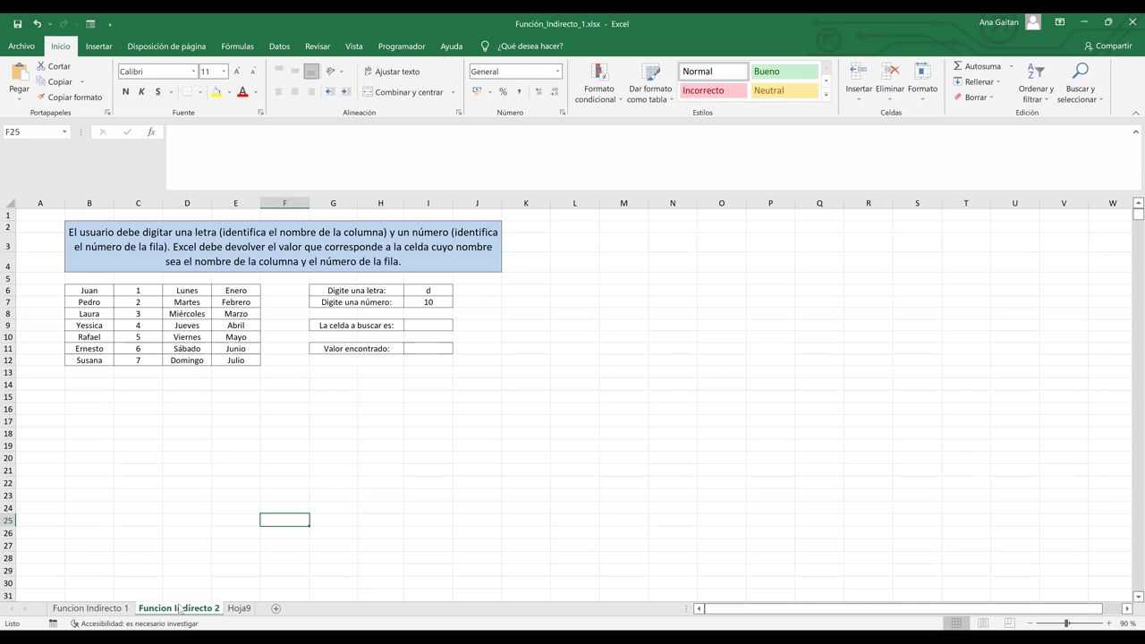
{"action": "left_click", "coordinate": [305, 375]}
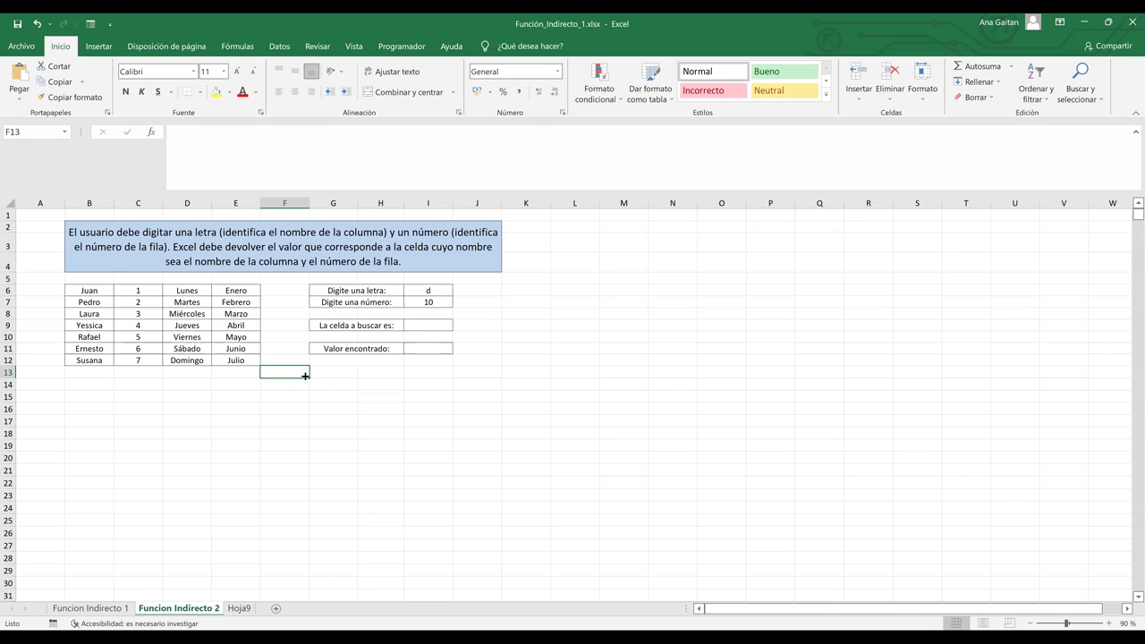
{"action": "left_click", "coordinate": [432, 302]}
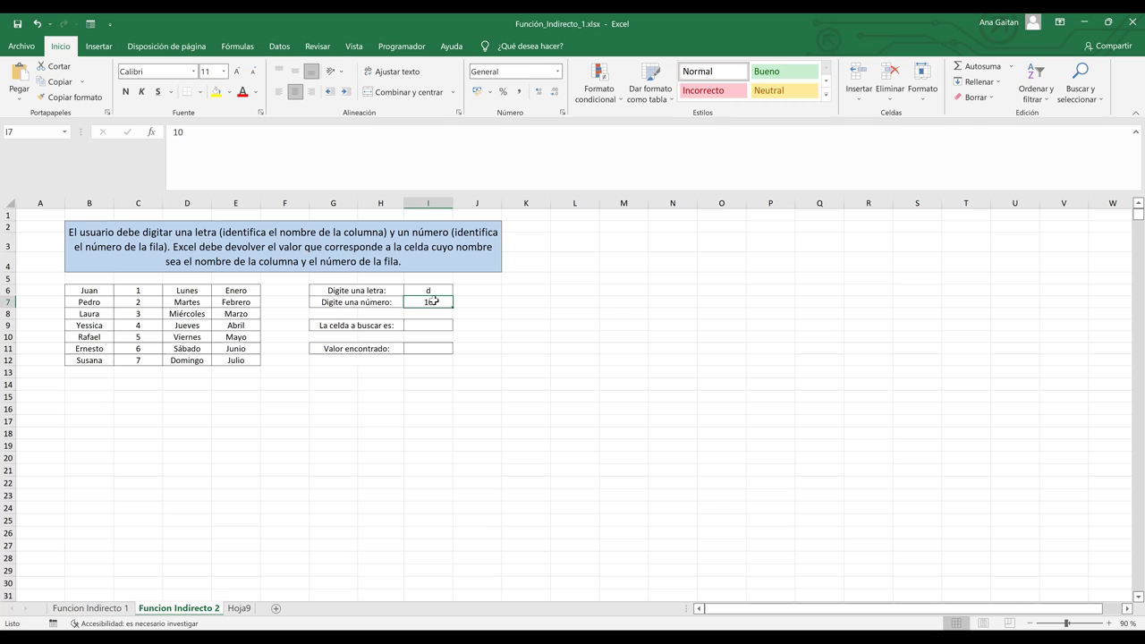
{"action": "key", "text": "Down"}
{"action": "key", "text": "Down"}
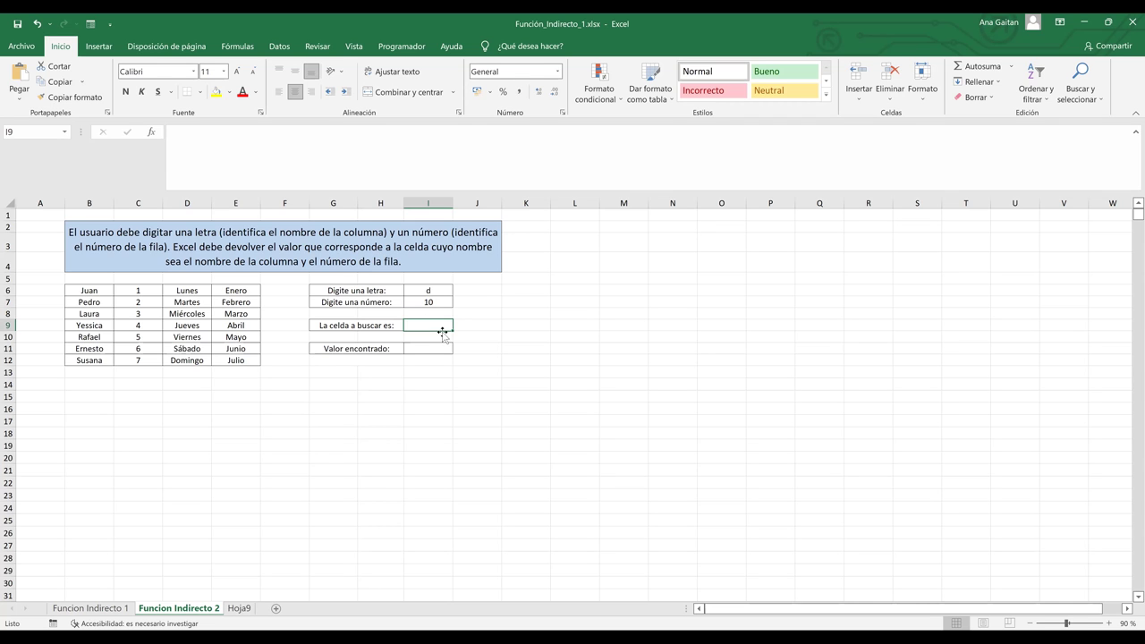
Enter the letter c in I6 and replace the number 10 with 8 in I7.
{"action": "left_click", "coordinate": [427, 292]}
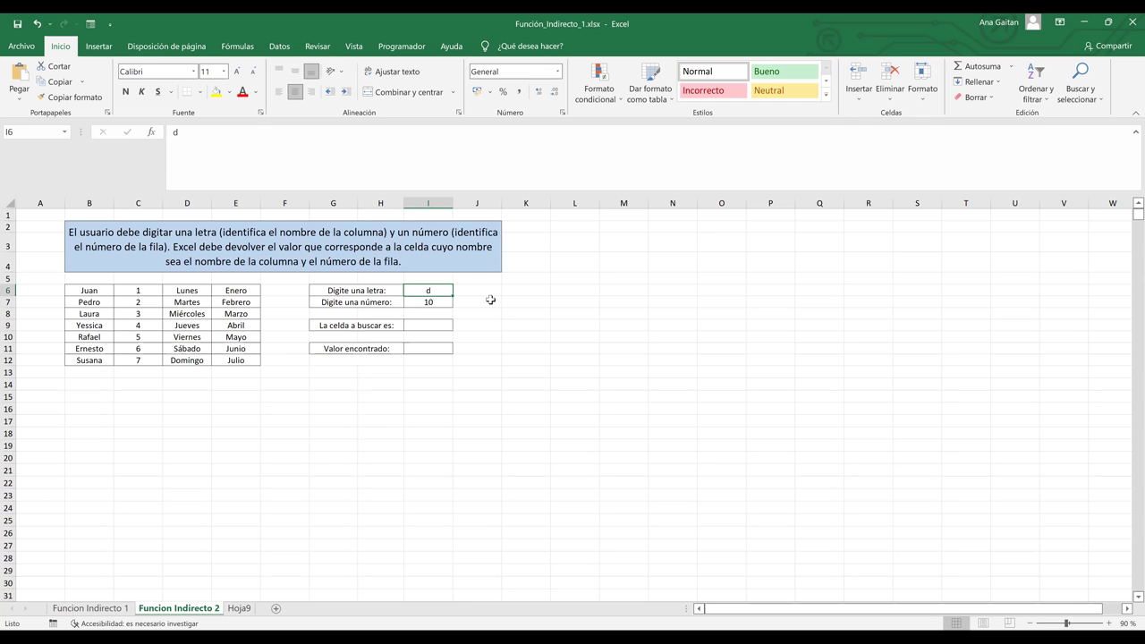
{"action": "type", "text": "c"}
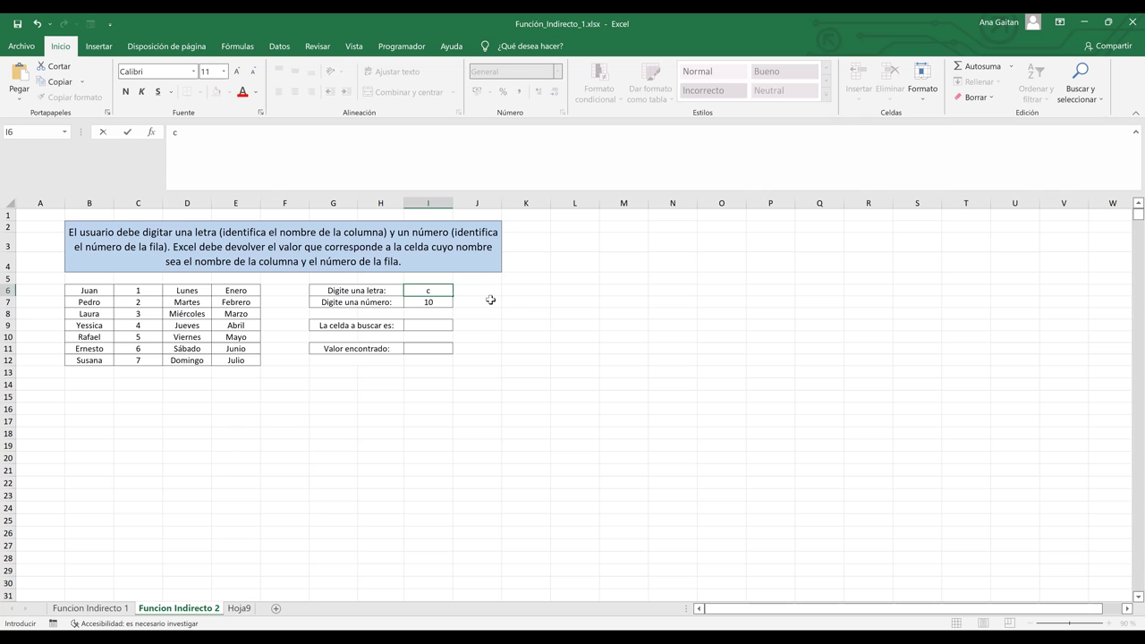
{"action": "key", "text": "Return"}
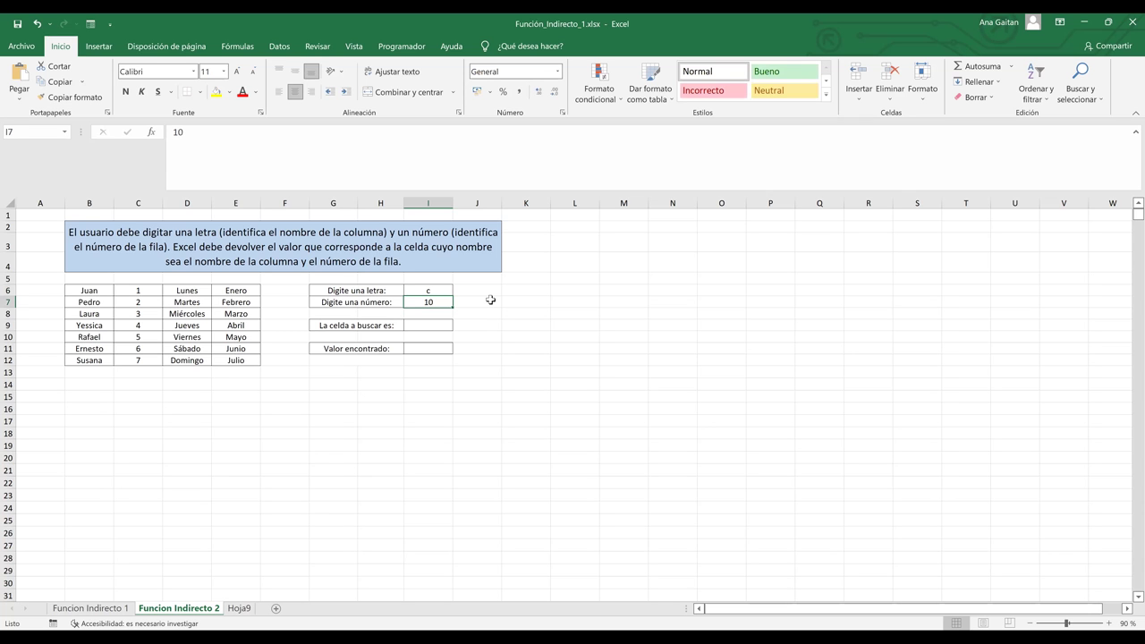
{"action": "key", "text": "BackSpace"}
{"action": "type", "text": "8"}
{"action": "key", "text": "Return"}
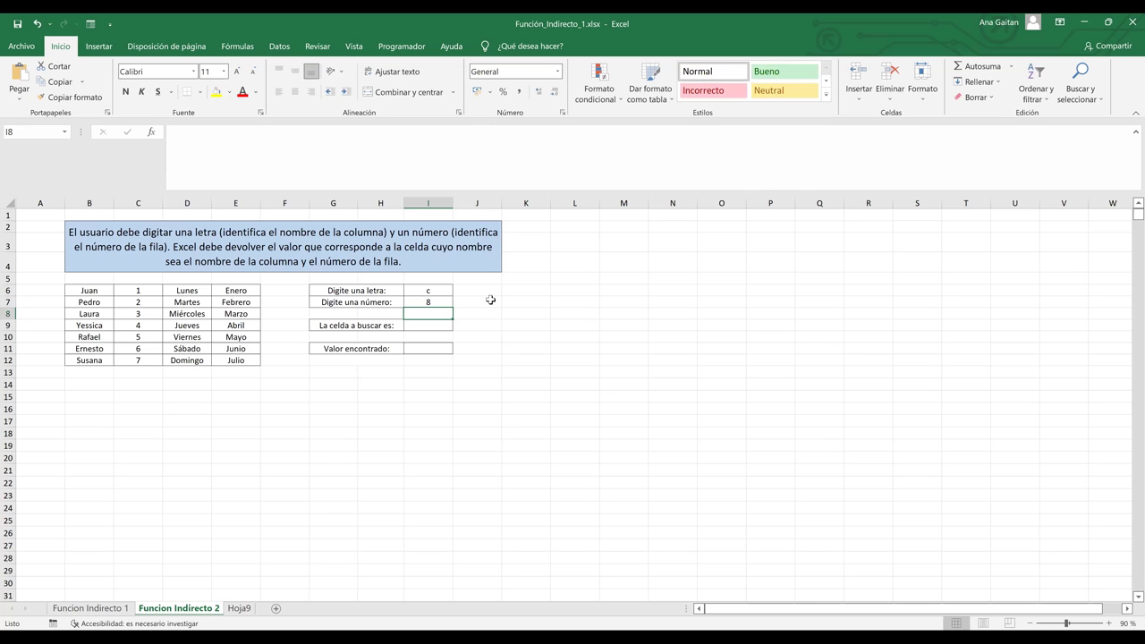
{"action": "key", "text": "Down"}
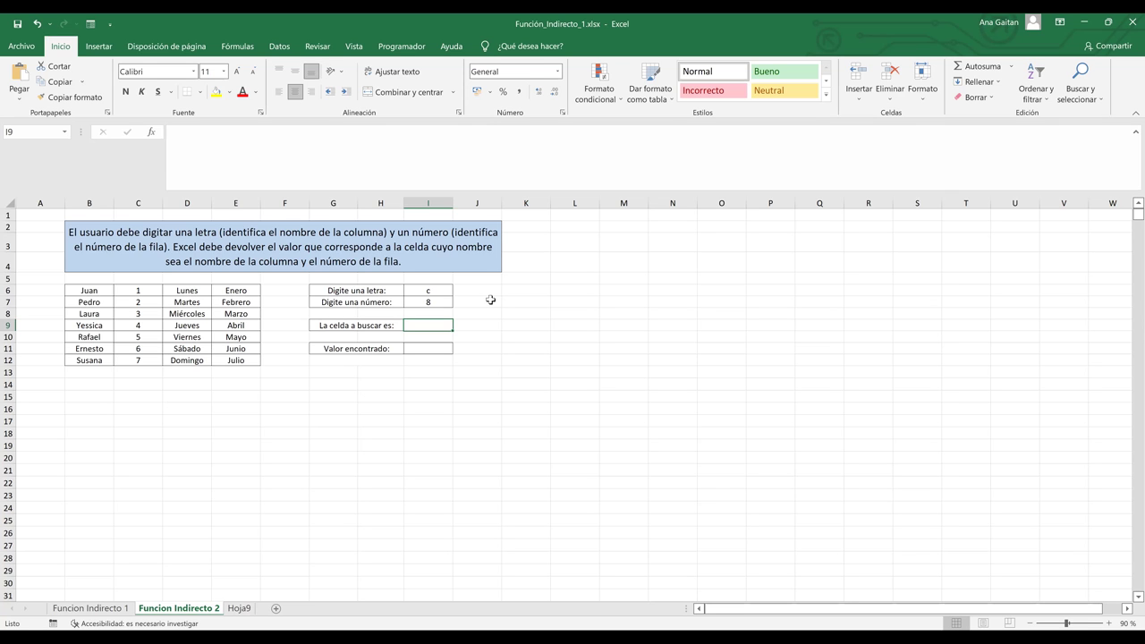
Enter =I6&I7 in I9 to build the address c8, then review its input cells.
{"action": "type", "text": "="}
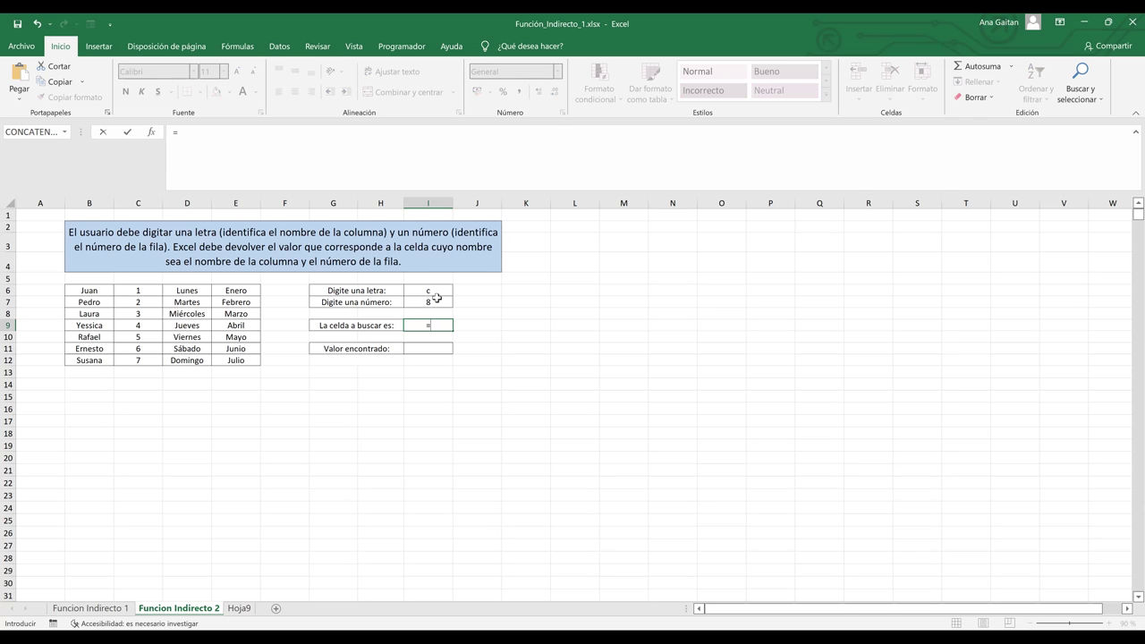
{"action": "left_click", "coordinate": [435, 291]}
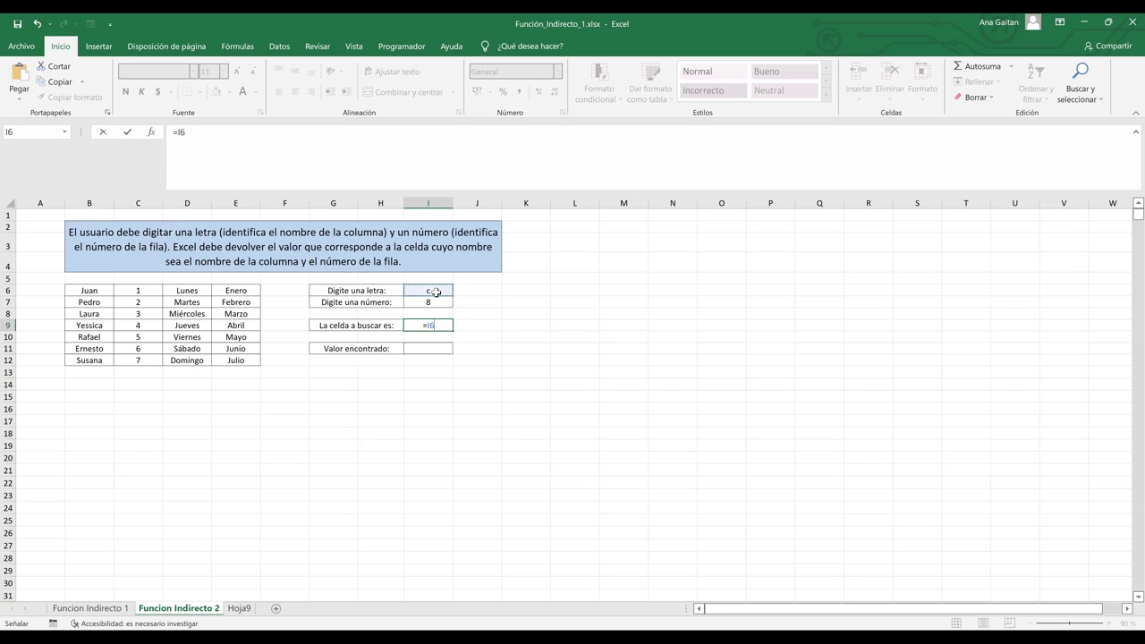
{"action": "type", "text": "&"}
{"action": "left_click", "coordinate": [431, 303]}
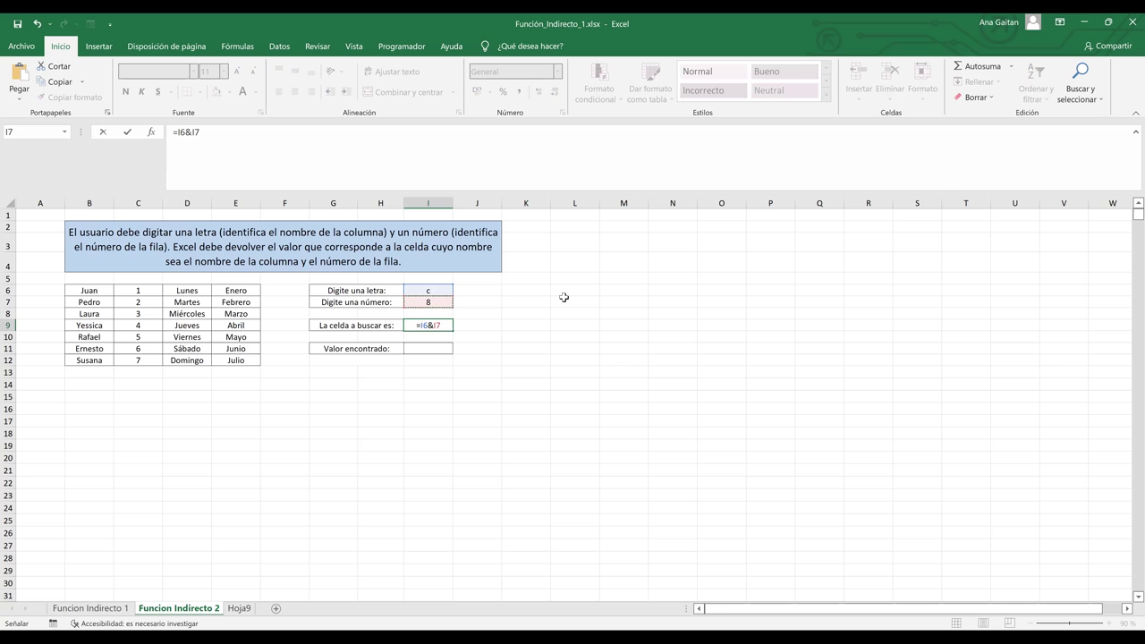
{"action": "key", "text": "Return"}
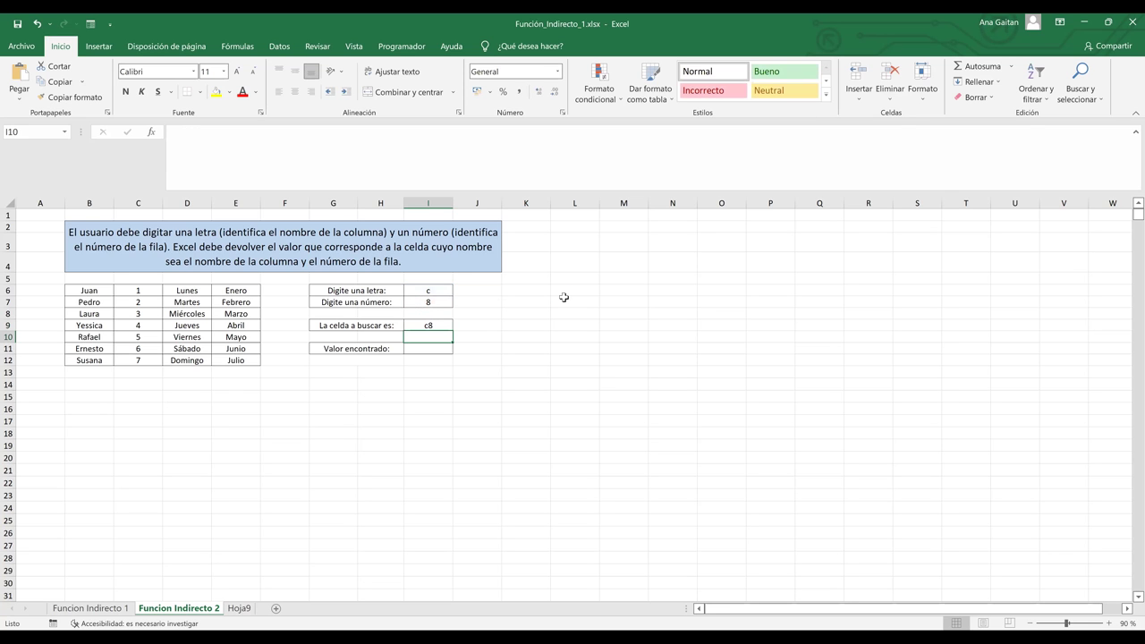
{"action": "left_click", "coordinate": [426, 325]}
{"action": "left_click", "coordinate": [431, 290]}
{"action": "left_click", "coordinate": [431, 304]}
{"action": "left_click", "coordinate": [432, 325]}
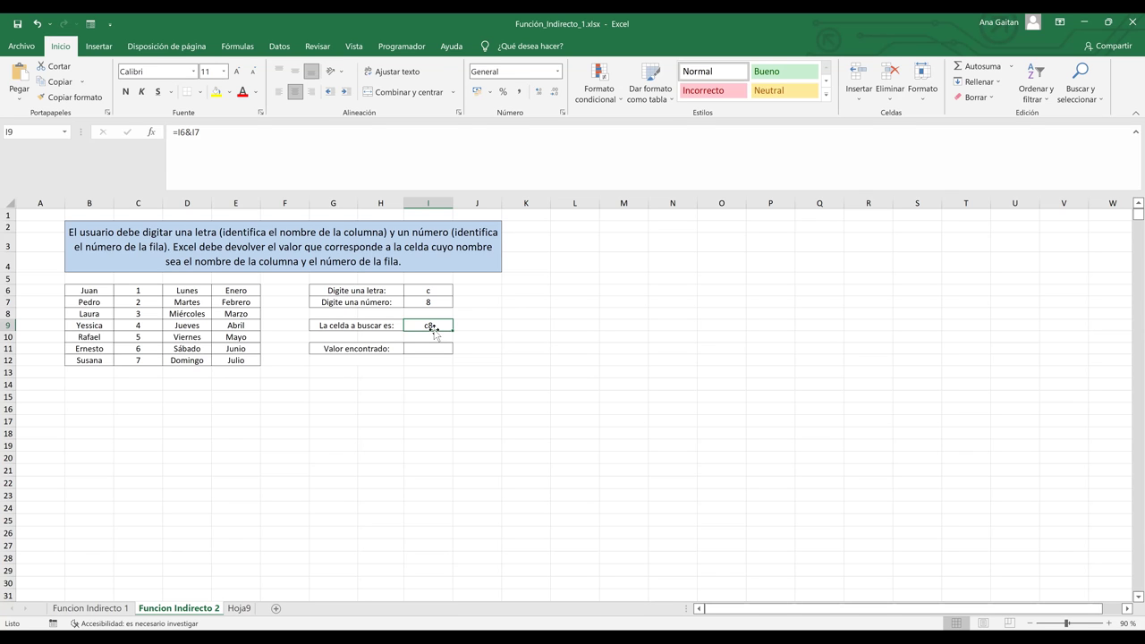
{"action": "left_click", "coordinate": [429, 347]}
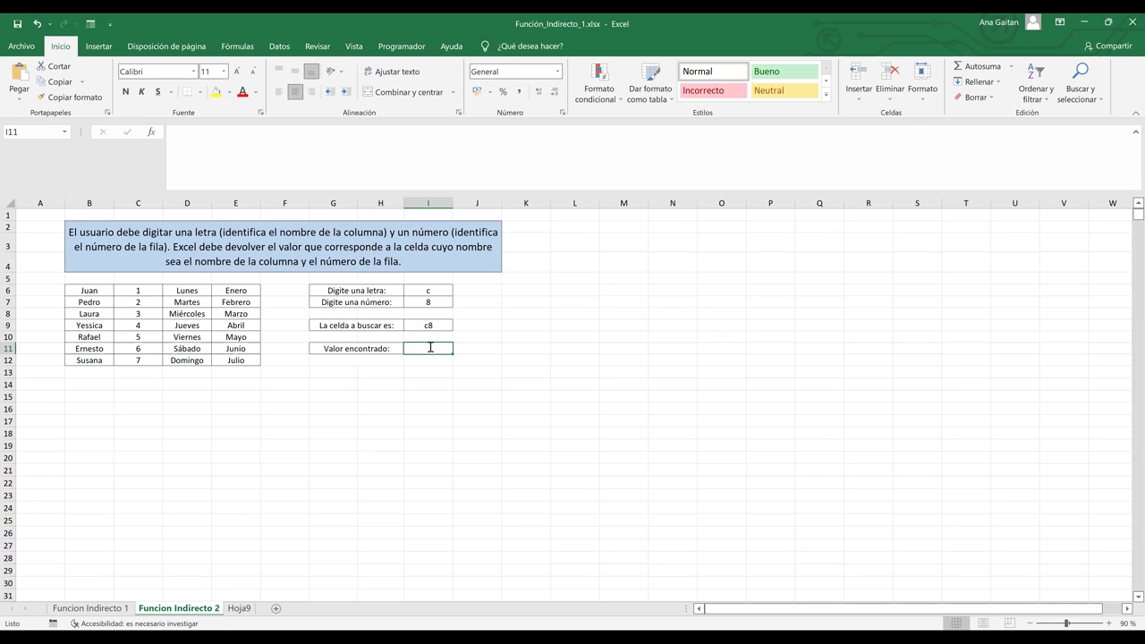
Enter =INDIRECTO(I9) in I11 so Valor encontrado returns 3 from C8.
{"action": "type", "text": "=ind"}
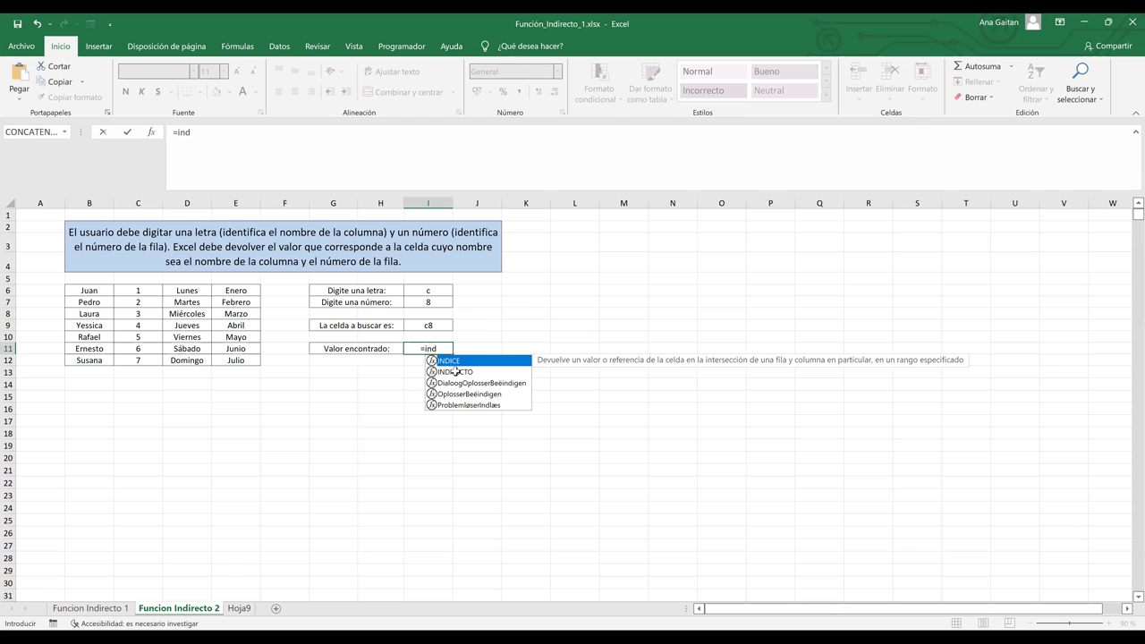
{"action": "double_click", "coordinate": [456, 372]}
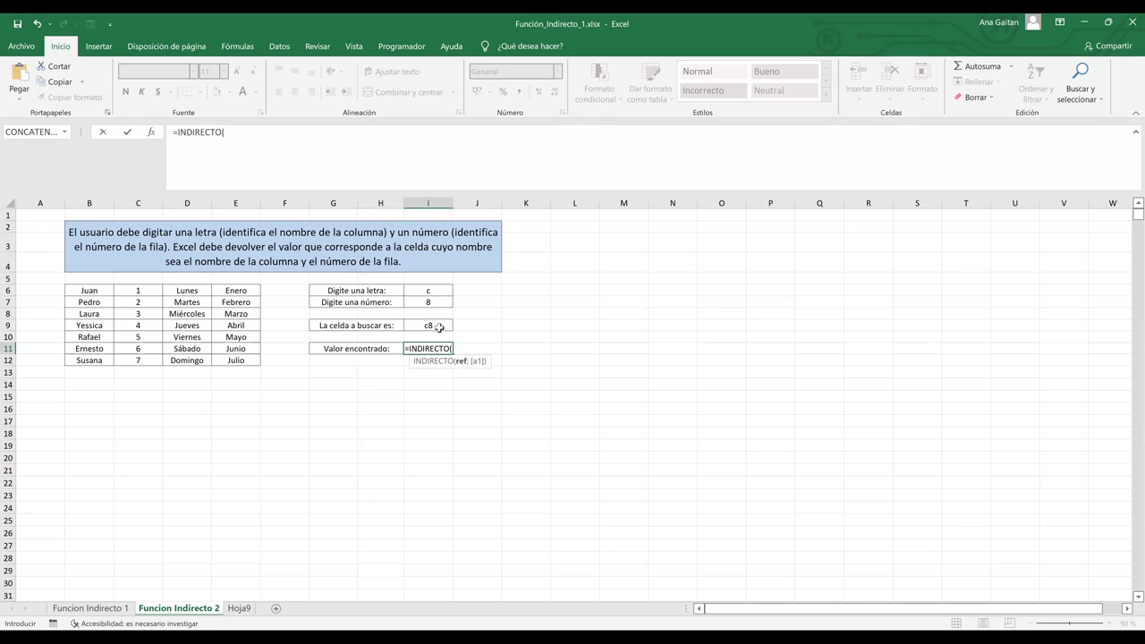
{"action": "type", "text": "i"}
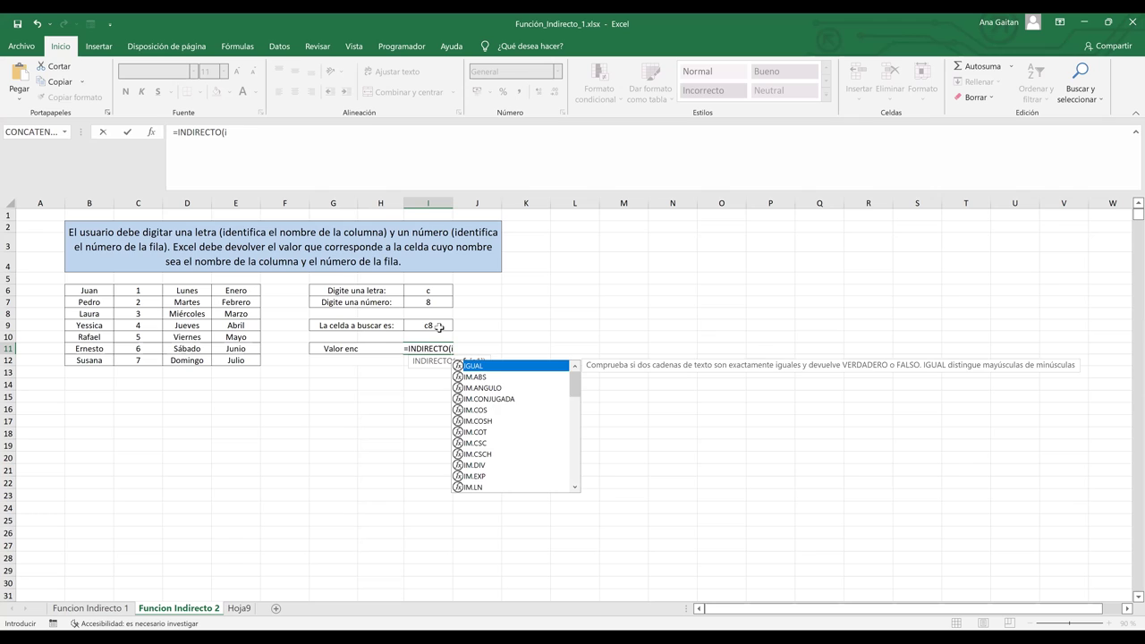
{"action": "type", "text": "9"}
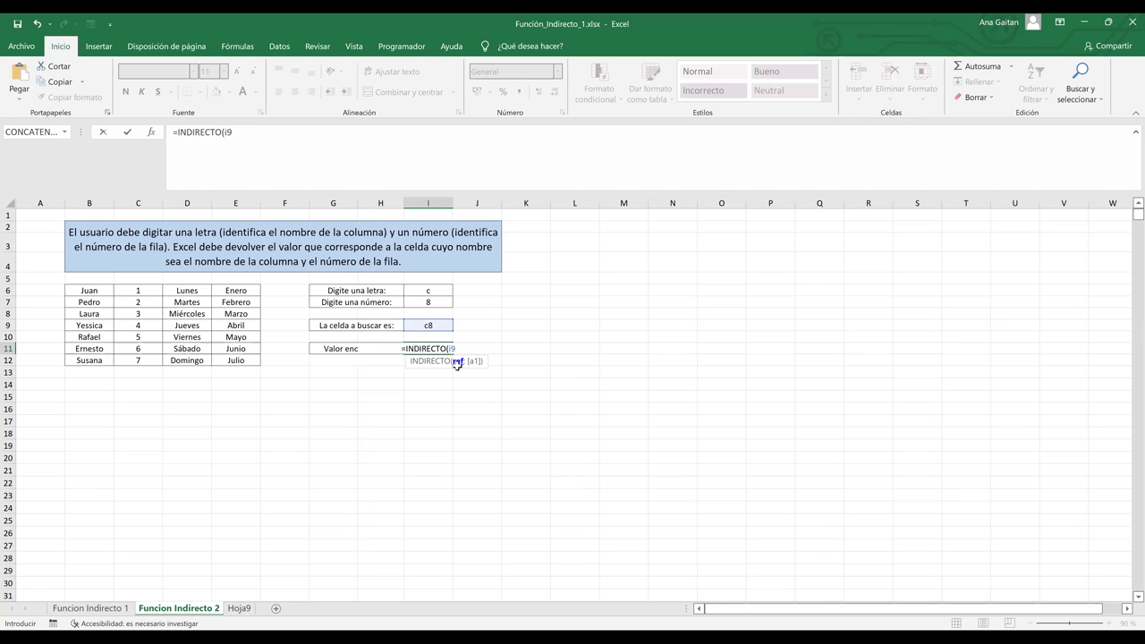
{"action": "key", "text": "Return"}
{"action": "left_click", "coordinate": [433, 347]}
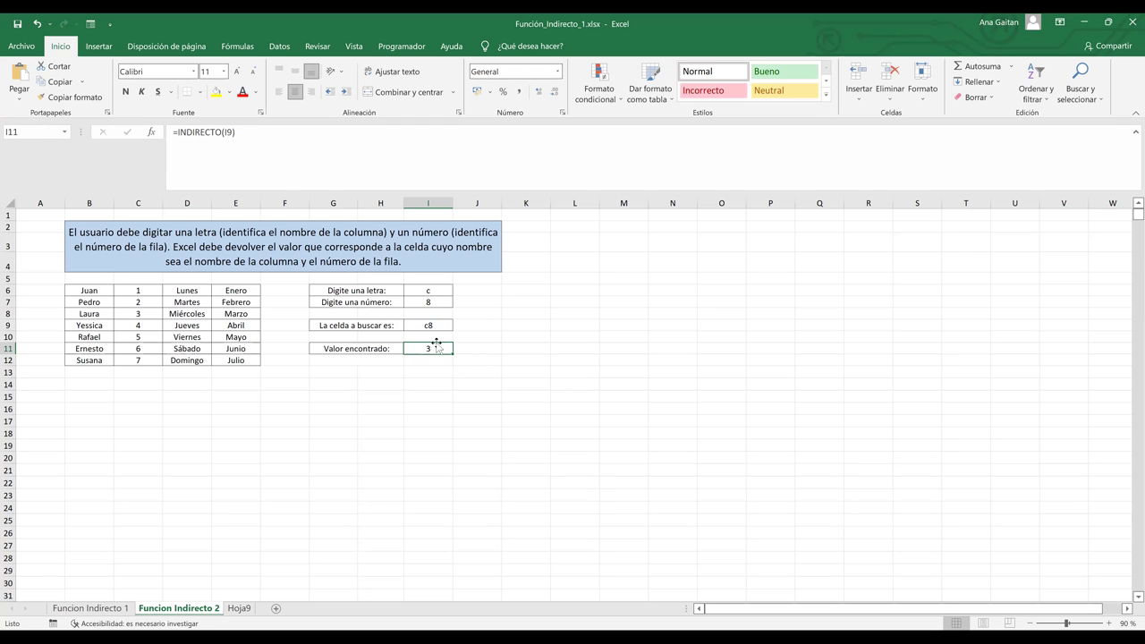
{"action": "left_click", "coordinate": [141, 199]}
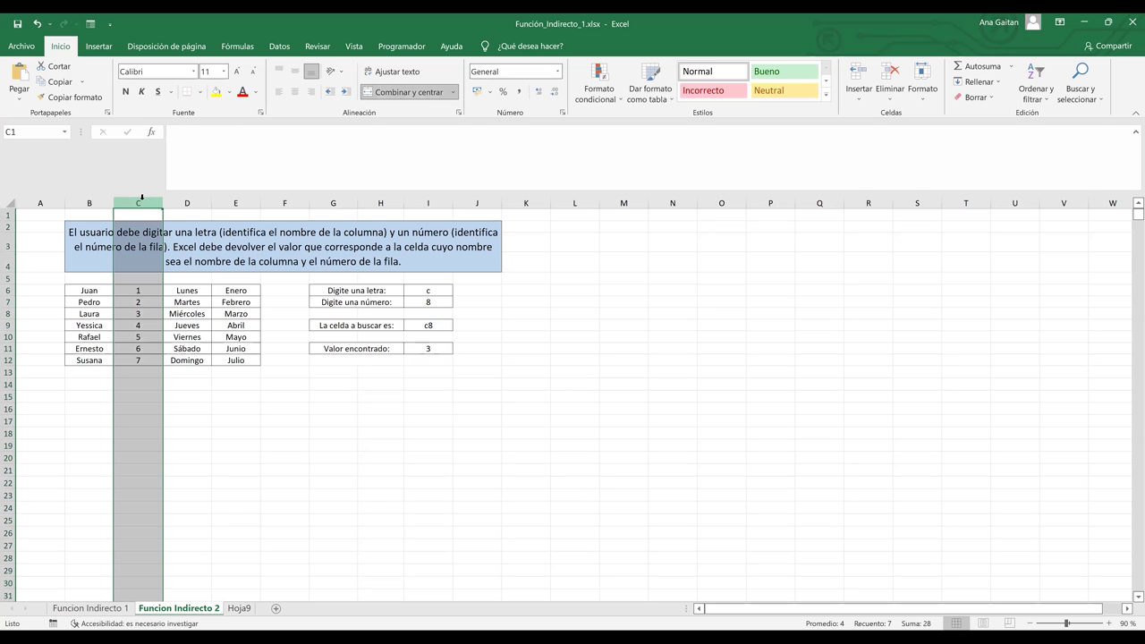
Shade C8, the value found by INDIRECTO, yellow.
{"action": "left_click", "coordinate": [10, 314], "text": "ctrl"}
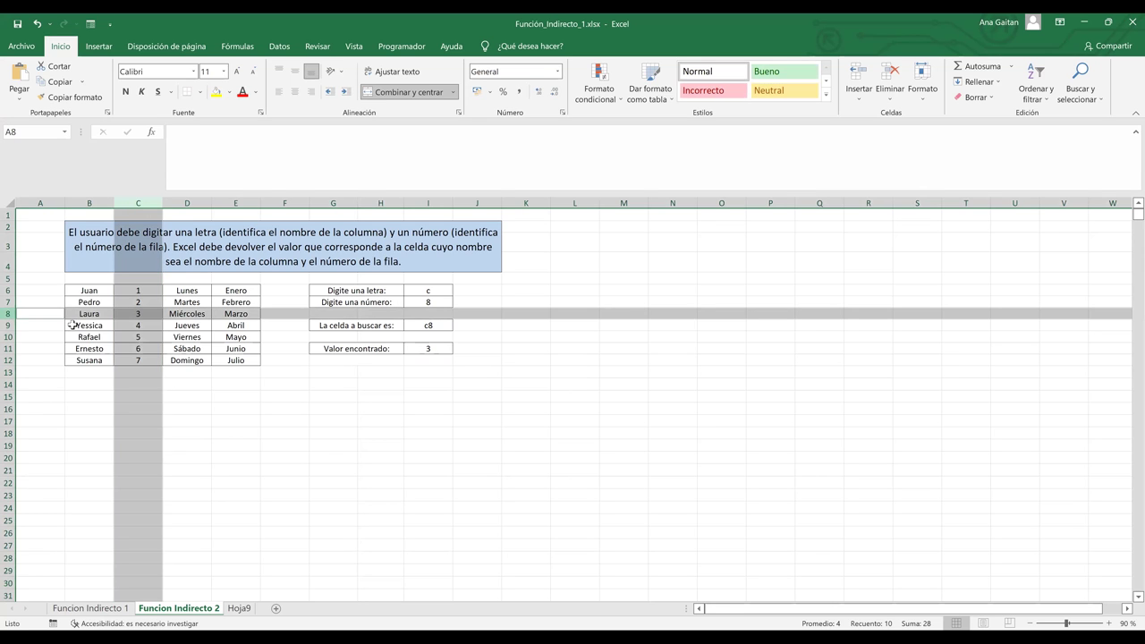
{"action": "left_click", "coordinate": [130, 316]}
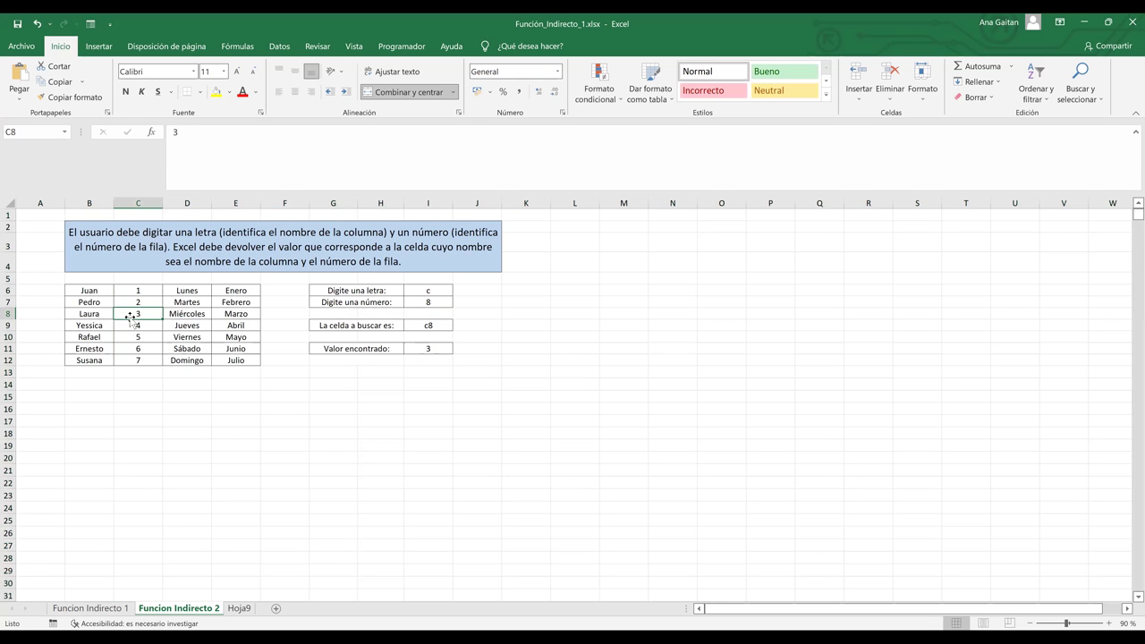
{"action": "left_click", "coordinate": [218, 92]}
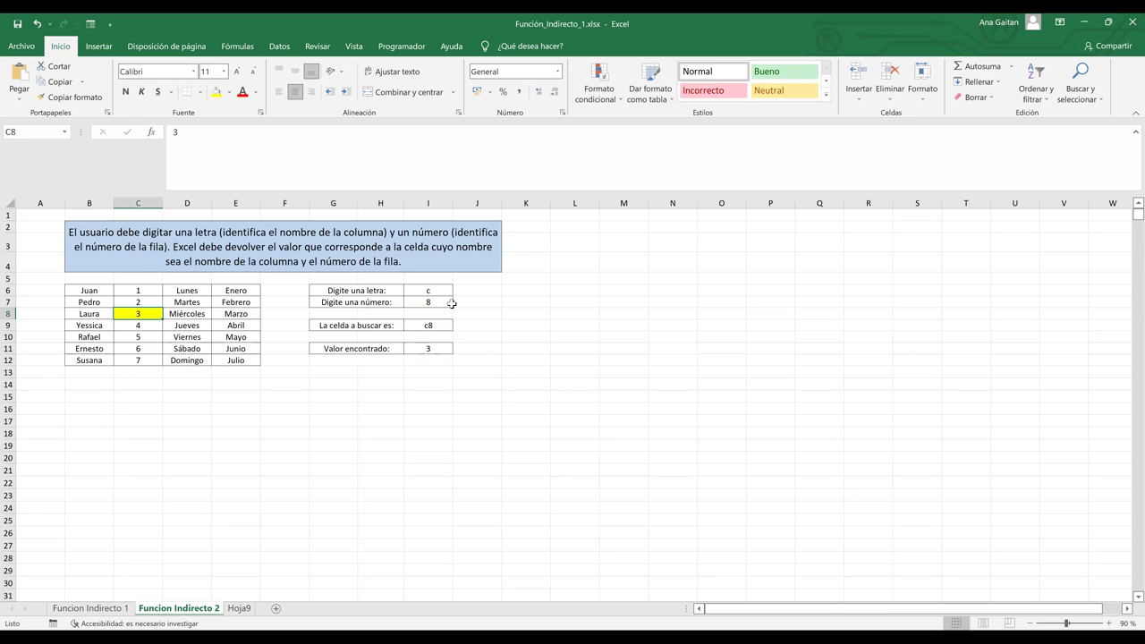
Clear the letter and number inputs I6:I7, leaving Valor encontrado at #¡REF!
{"action": "left_click", "coordinate": [437, 289]}
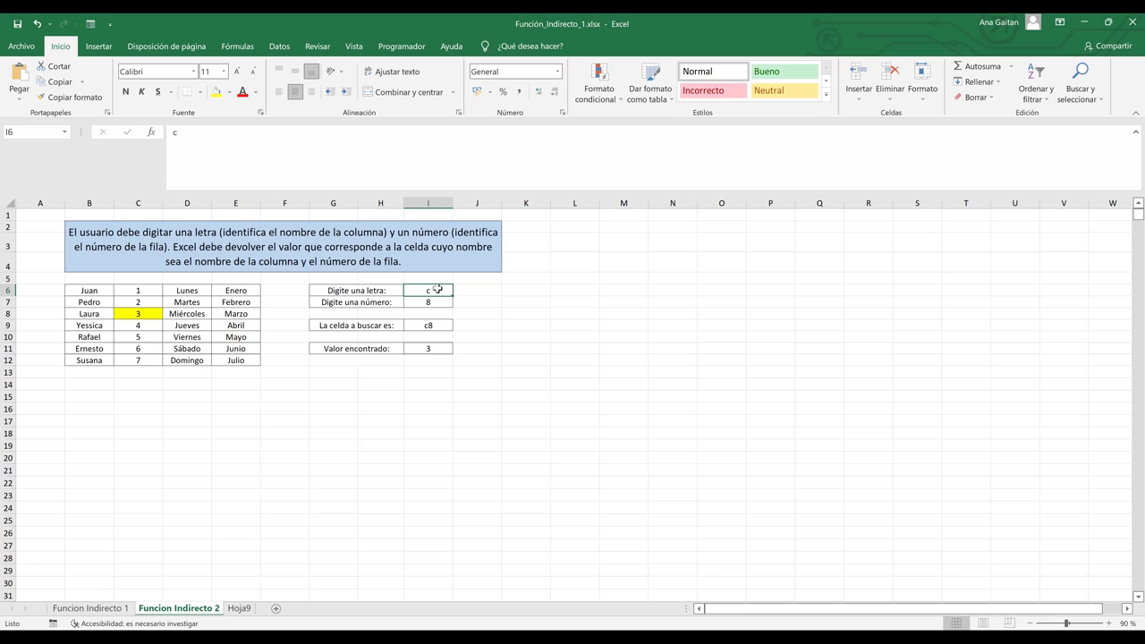
{"action": "left_click_drag", "start_coordinate": [438, 289], "coordinate": [438, 302]}
{"action": "key", "text": "Delete"}
{"action": "left_click", "coordinate": [468, 313]}
{"action": "left_click", "coordinate": [433, 289]}
Enter d in I6 and 9 in I7 so the lookup returns Jueves.
{"action": "type", "text": "d"}
{"action": "key", "text": "Return"}
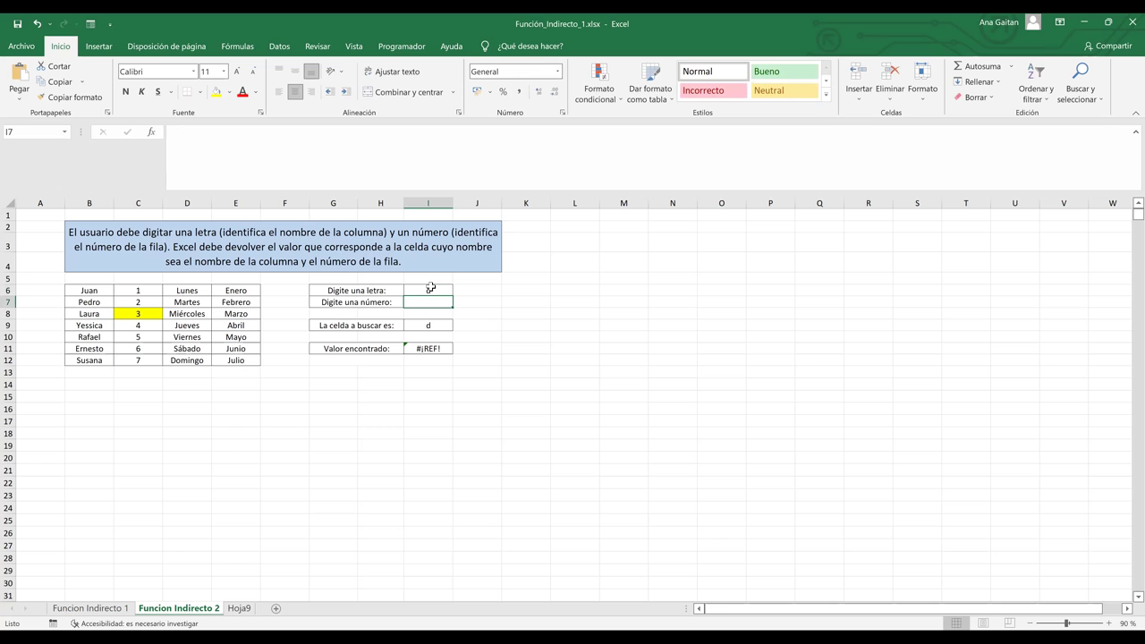
{"action": "type", "text": "9"}
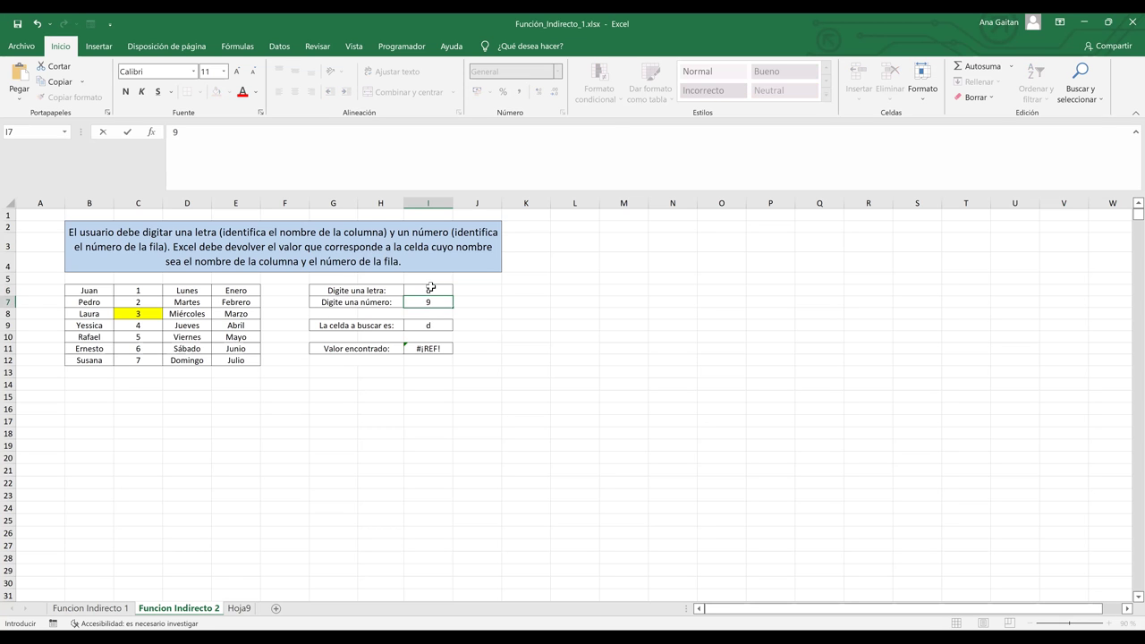
{"action": "key", "text": "Return"}
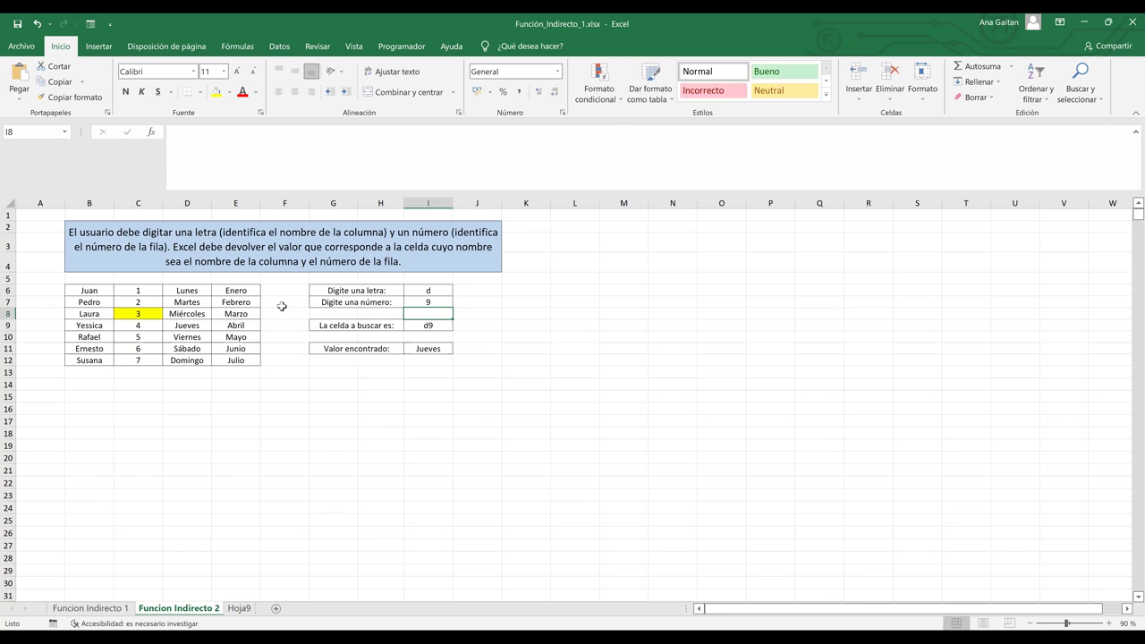
Trace column D and row 9, then fill the found cell D9 yellow.
{"action": "left_click", "coordinate": [189, 204]}
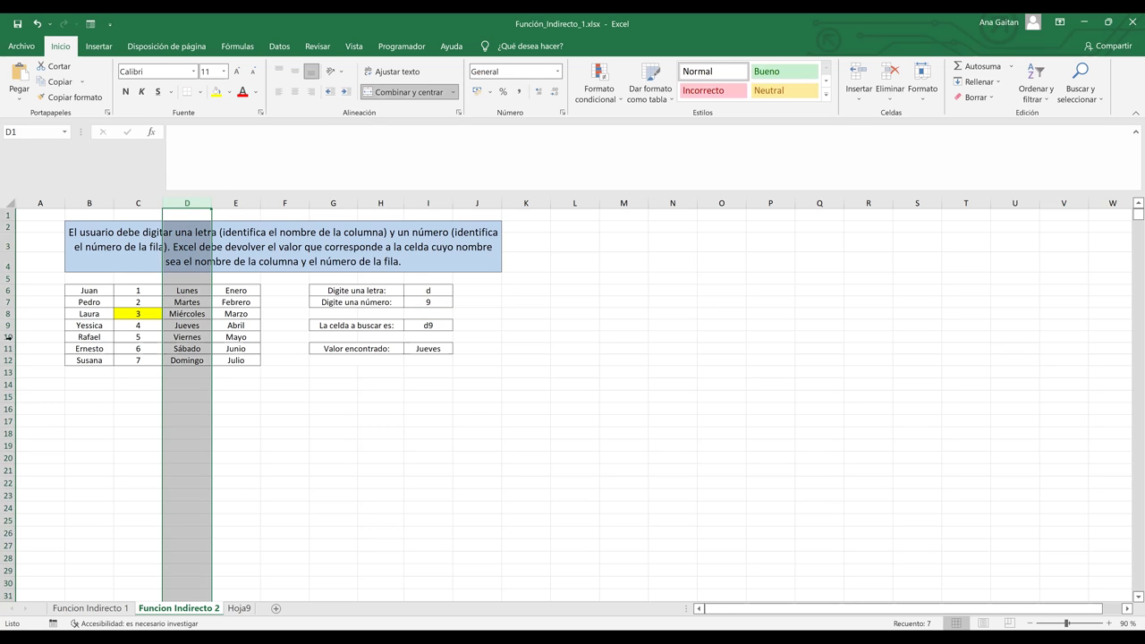
{"action": "left_click", "coordinate": [9, 326], "text": "ctrl"}
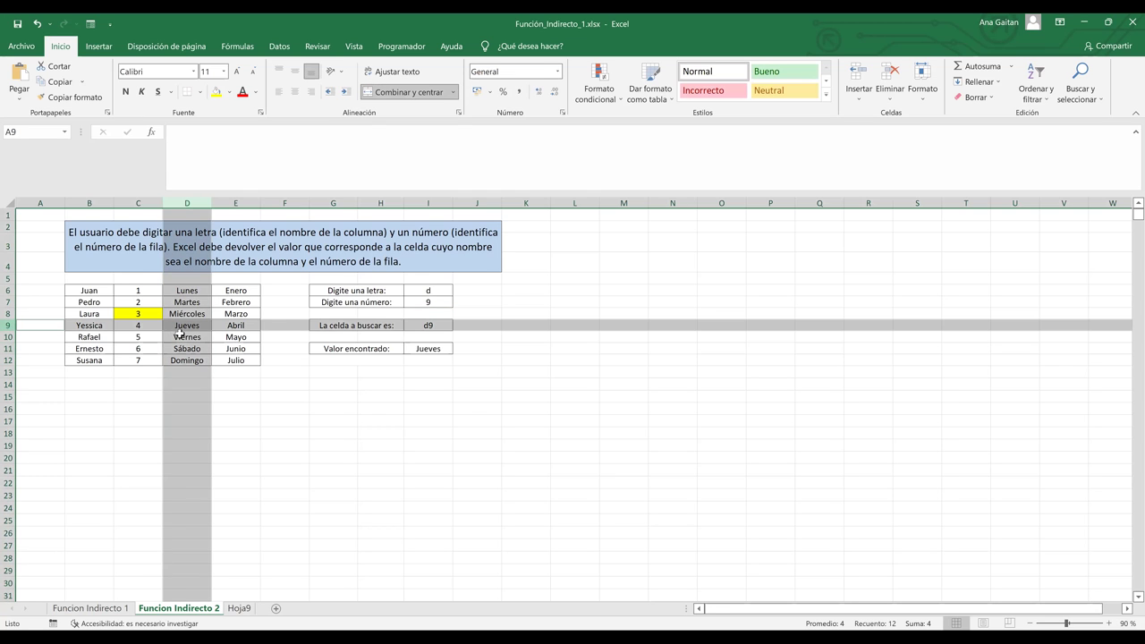
{"action": "left_click", "coordinate": [192, 325]}
{"action": "left_click", "coordinate": [216, 91]}
Review the INDIRECTO formula in I11 and move to the Hoja9 sheet.
{"action": "left_click", "coordinate": [427, 349]}
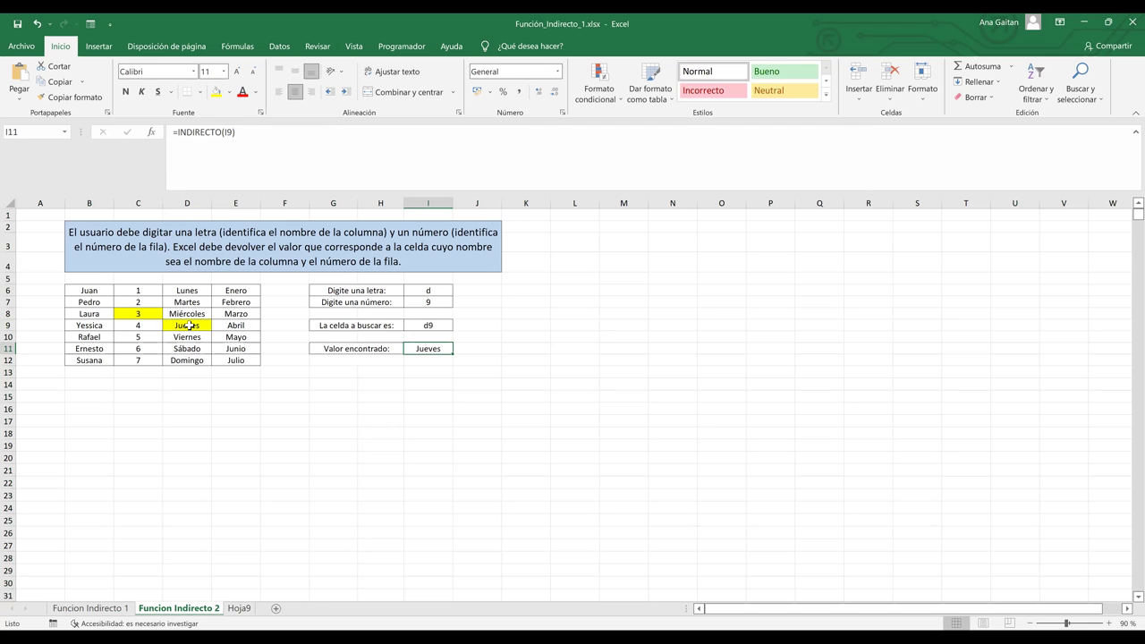
{"action": "left_click", "coordinate": [454, 361]}
{"action": "left_click", "coordinate": [432, 353]}
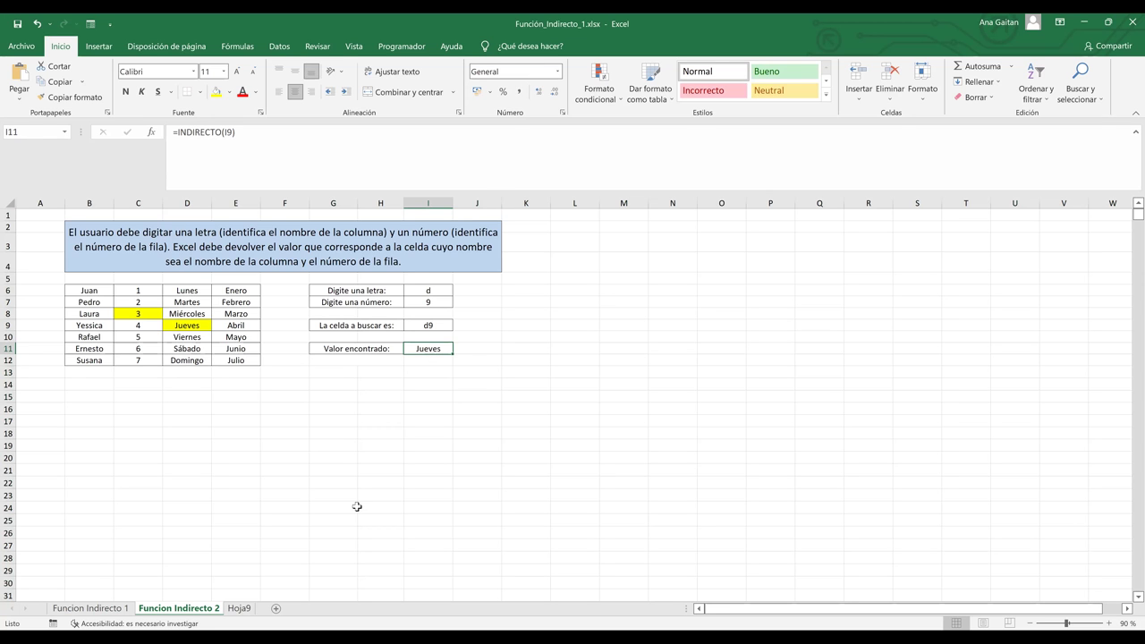
{"action": "left_click", "coordinate": [239, 609]}
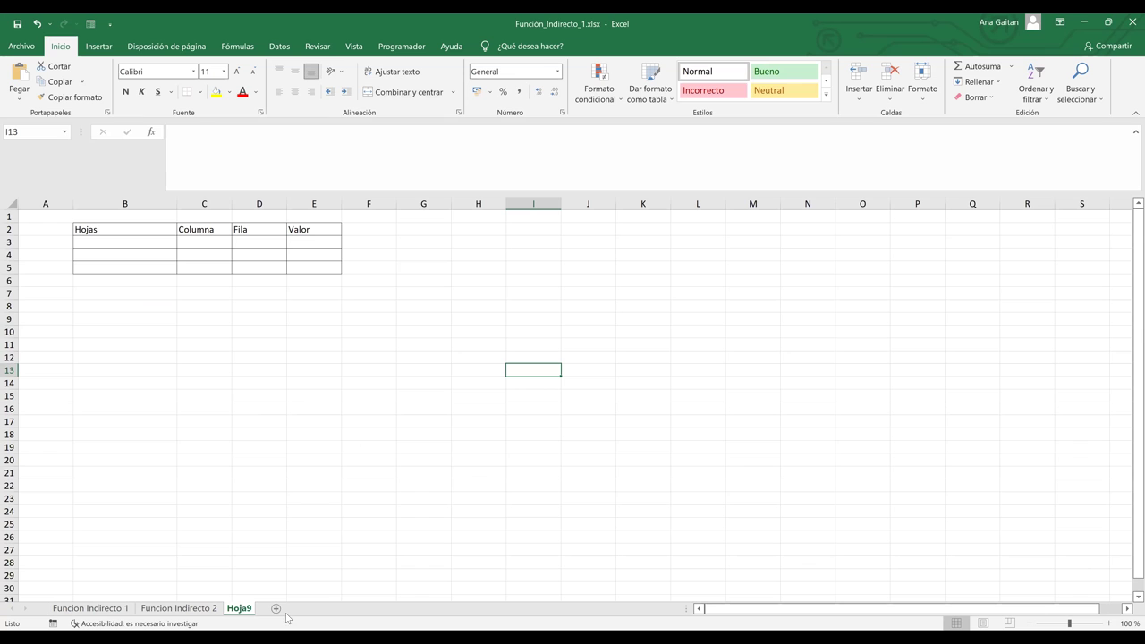
Add a new sheet with headers Nombre Completo, Edad and Estado Civil in C4:E4.
{"action": "left_click", "coordinate": [277, 609]}
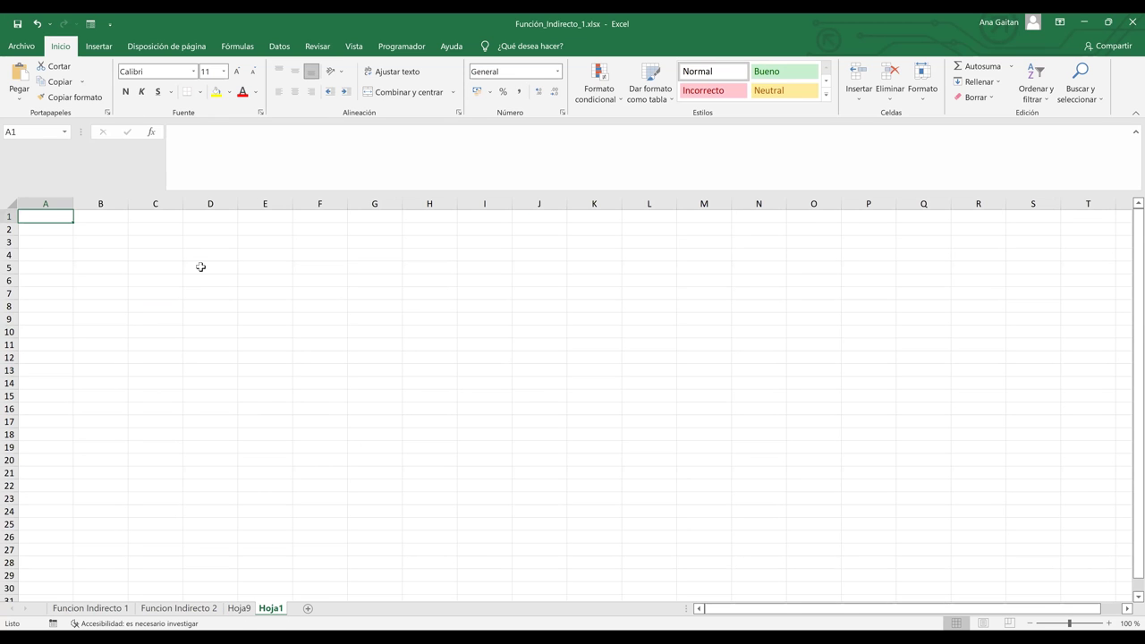
{"action": "left_click", "coordinate": [156, 254]}
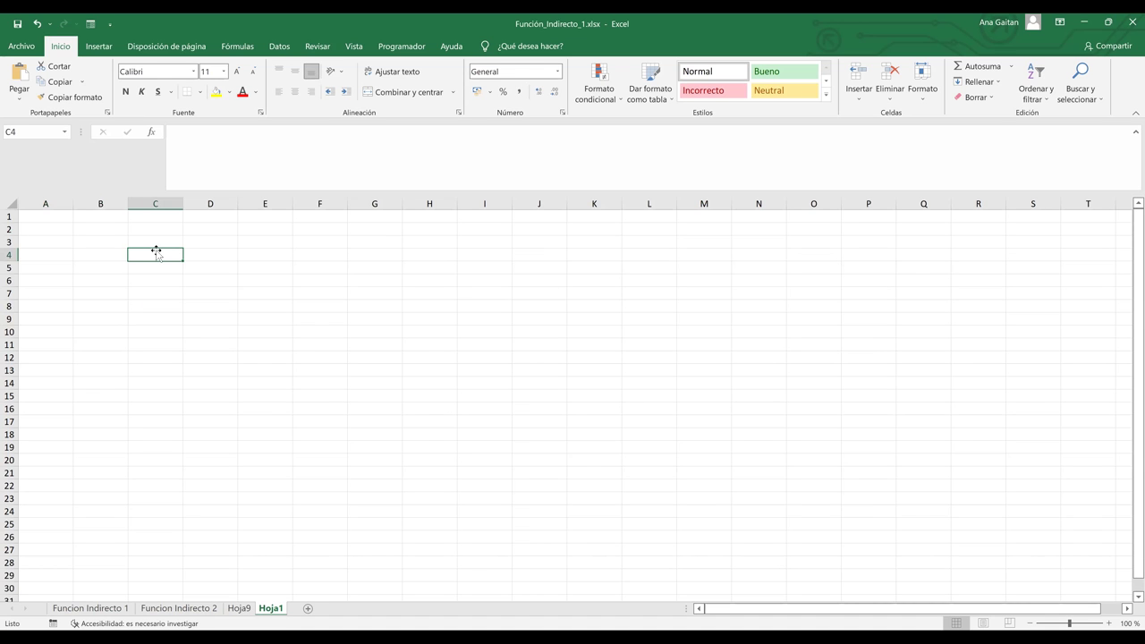
{"action": "type", "text": "No"}
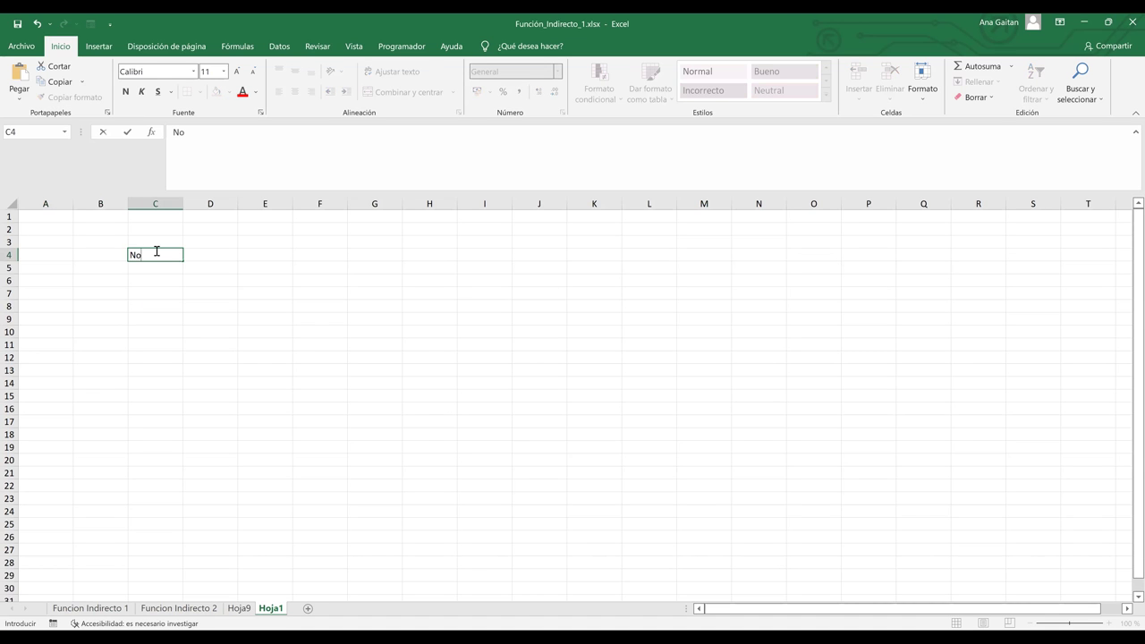
{"action": "type", "text": "mbre Completo"}
{"action": "key", "text": "Tab"}
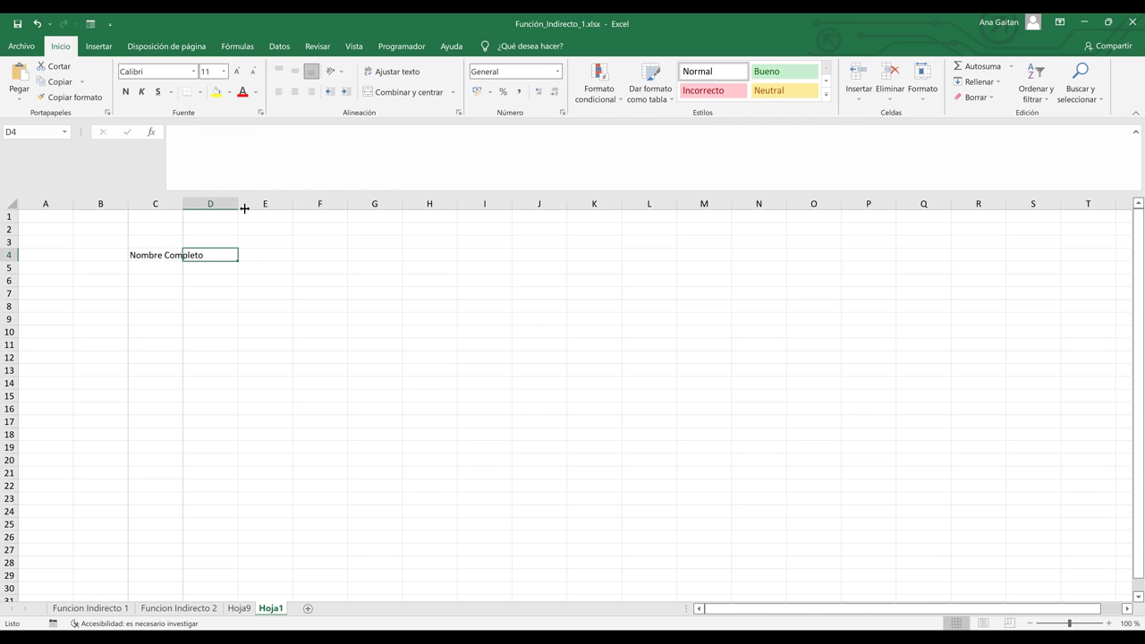
{"action": "type", "text": "Edad"}
{"action": "key", "text": "Tab"}
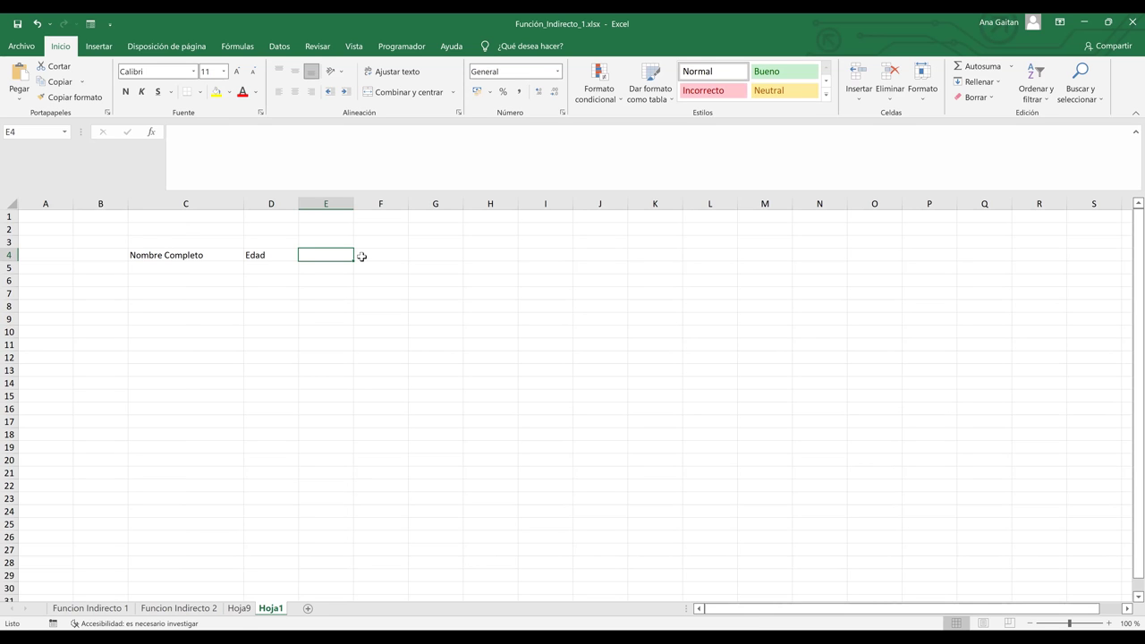
{"action": "type", "text": "Esta"}
{"action": "key", "text": "BackSpace"}
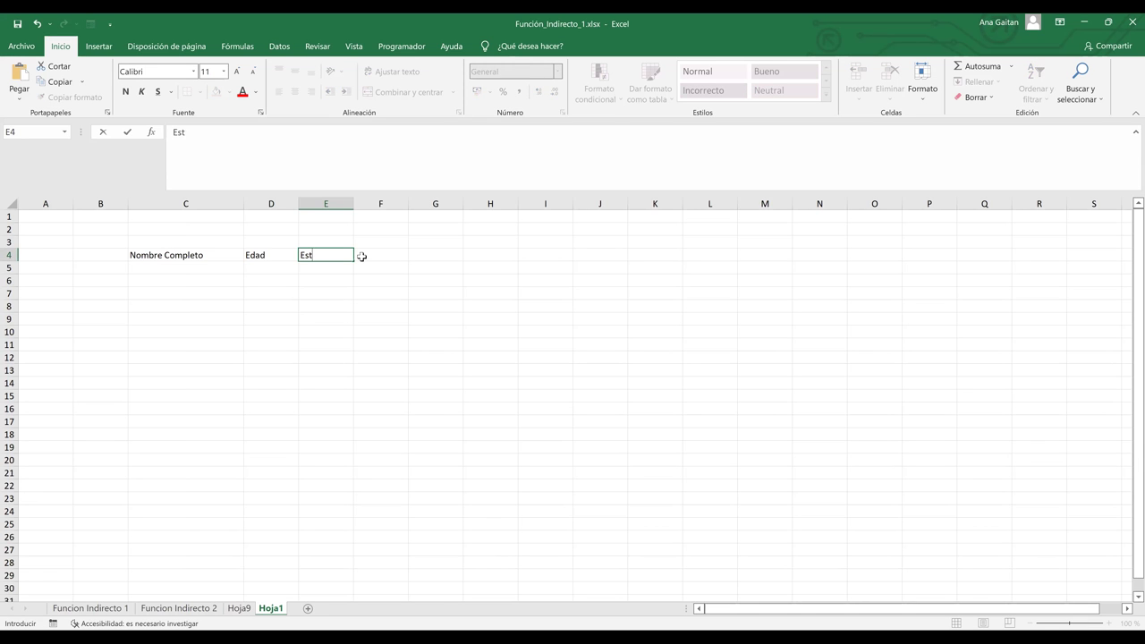
{"action": "type", "text": "ado Civil"}
{"action": "key", "text": "Return"}
Apply Todos los bordes to the table range C4:E8.
{"action": "left_click_drag", "start_coordinate": [159, 255], "coordinate": [321, 301]}
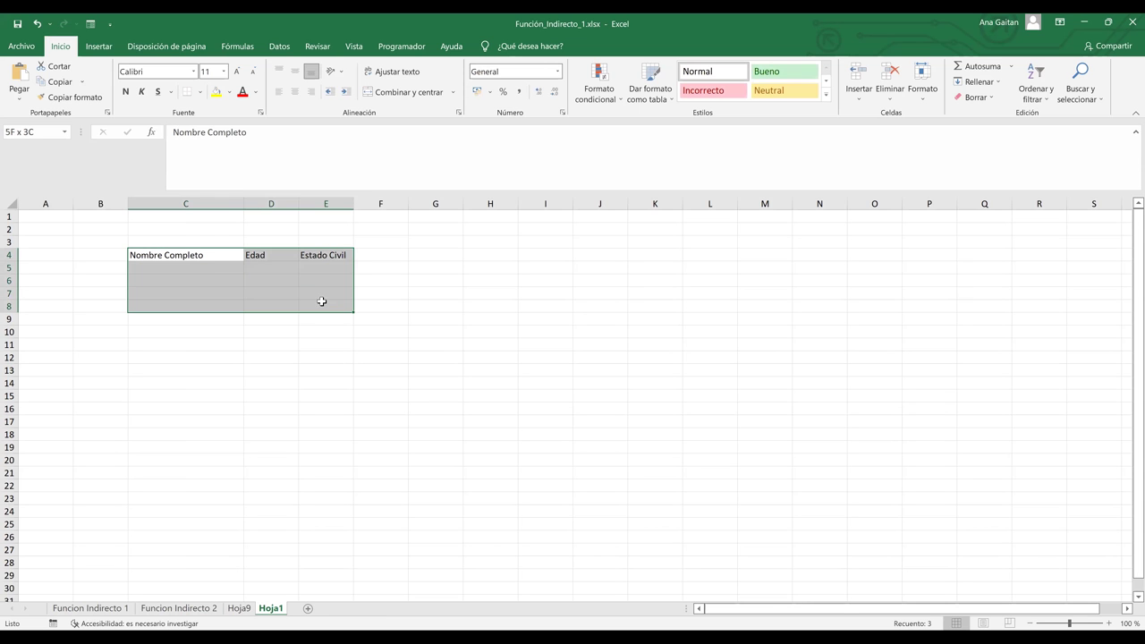
{"action": "left_click", "coordinate": [201, 93]}
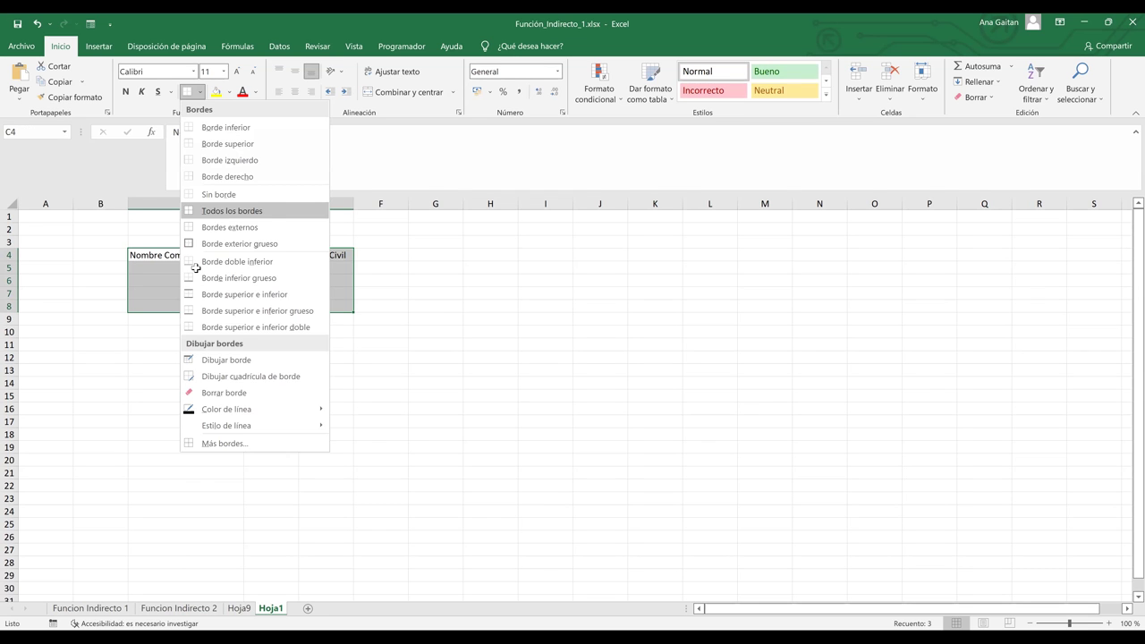
{"action": "left_click", "coordinate": [231, 210]}
{"action": "left_click", "coordinate": [195, 268]}
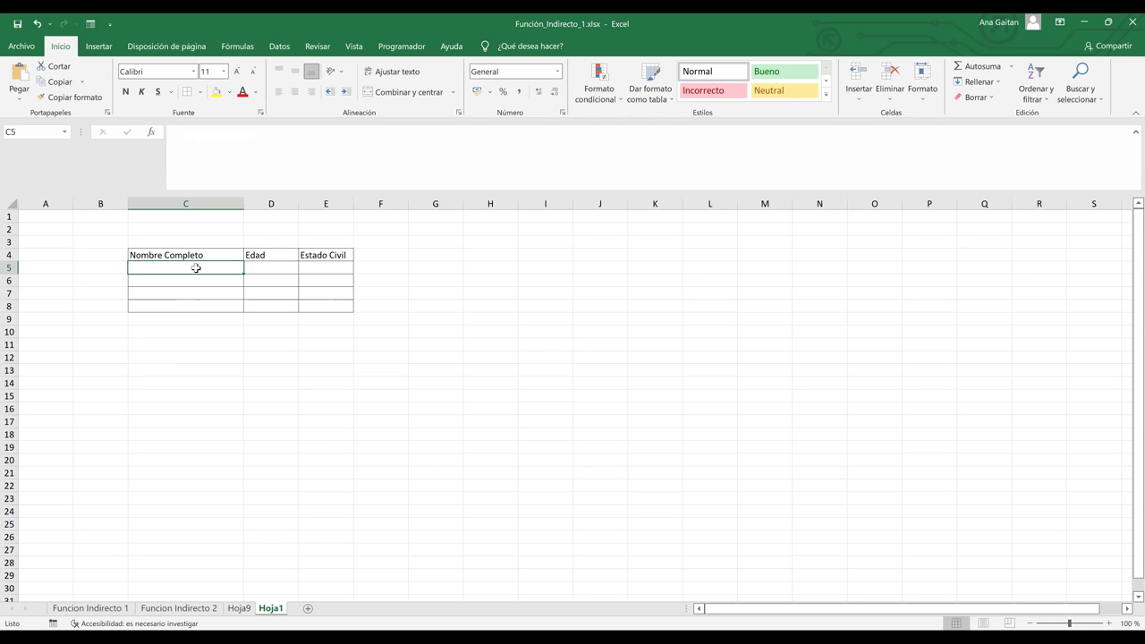
Back on Funcion Indirecto 2, set the lookup inputs to letter e and number 5.
{"action": "left_click", "coordinate": [217, 614]}
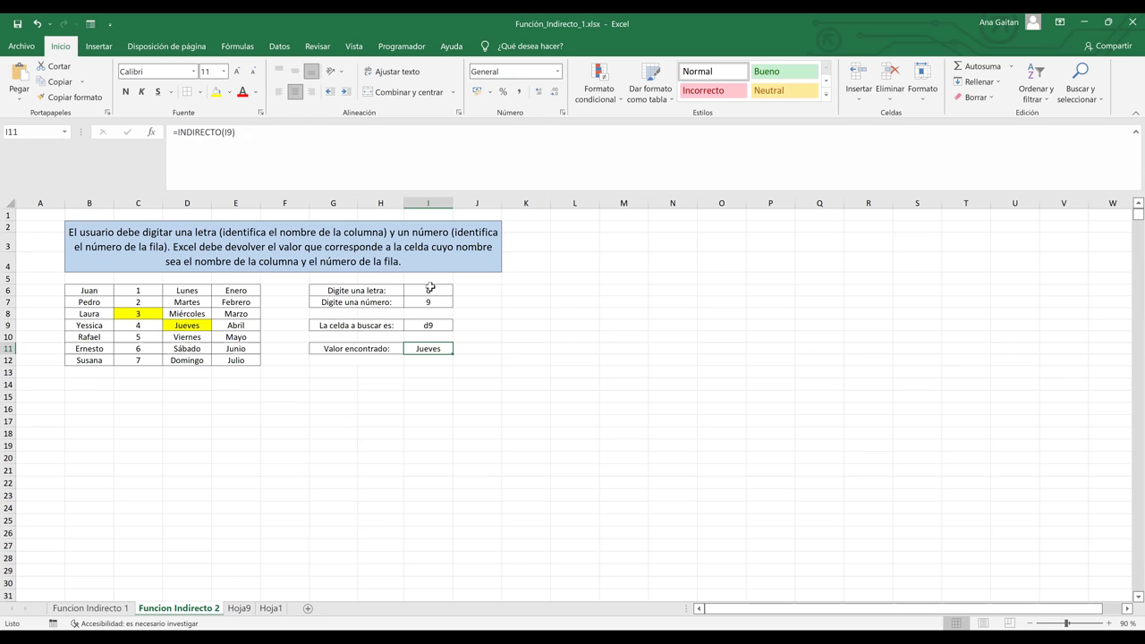
{"action": "left_click", "coordinate": [429, 301]}
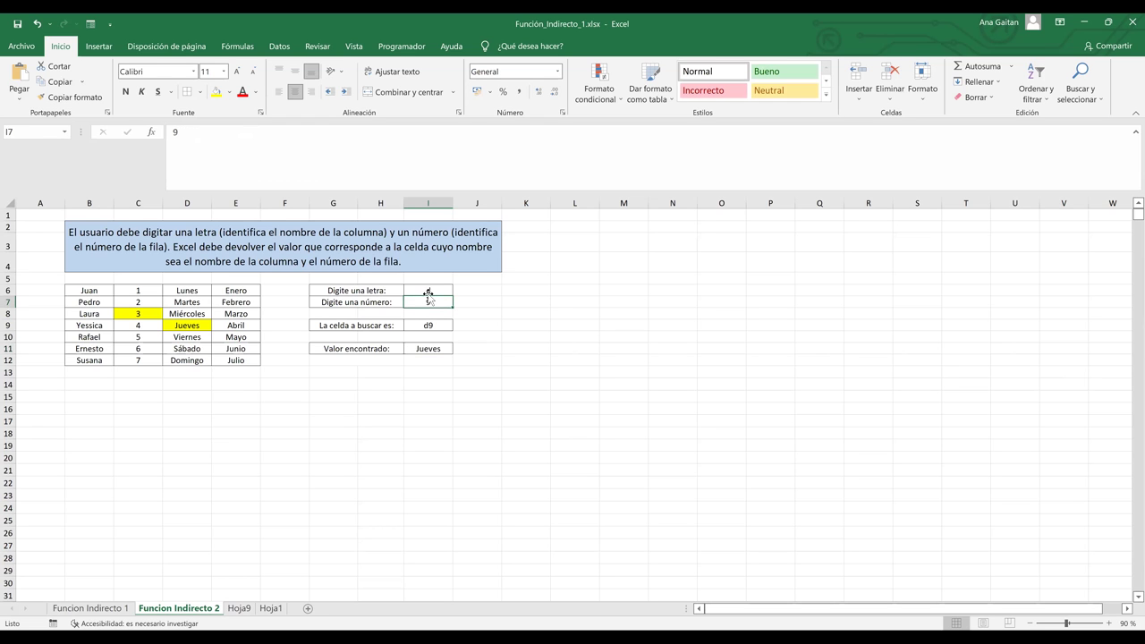
{"action": "left_click", "coordinate": [429, 290]}
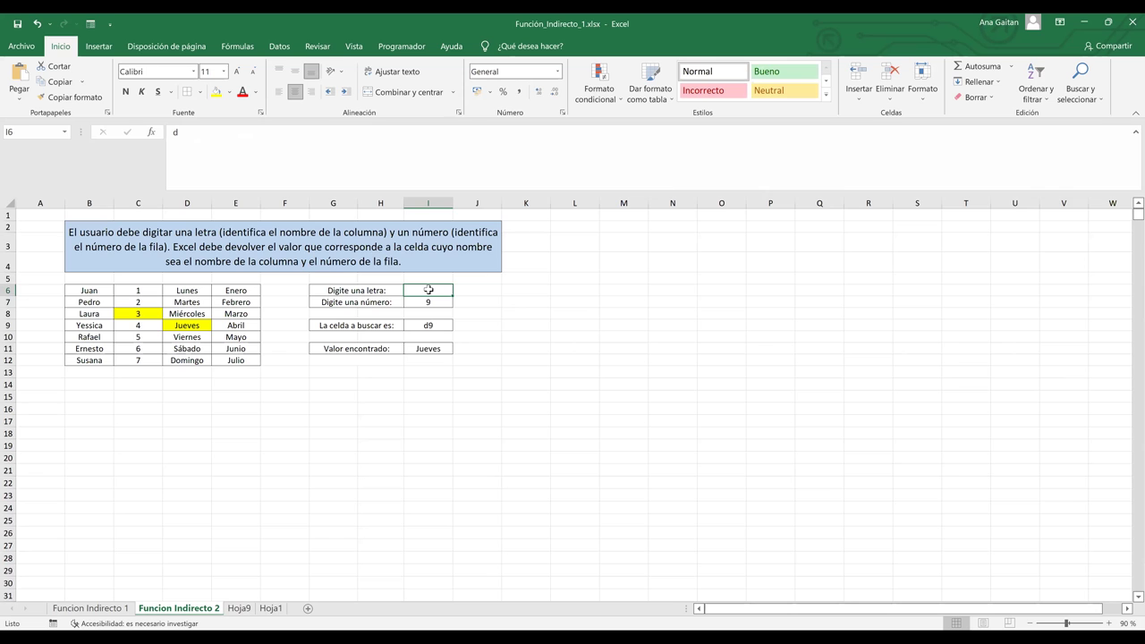
{"action": "type", "text": "e"}
{"action": "left_click", "coordinate": [433, 299]}
{"action": "type", "text": "5"}
{"action": "left_click", "coordinate": [437, 303]}
{"action": "left_click", "coordinate": [535, 301]}
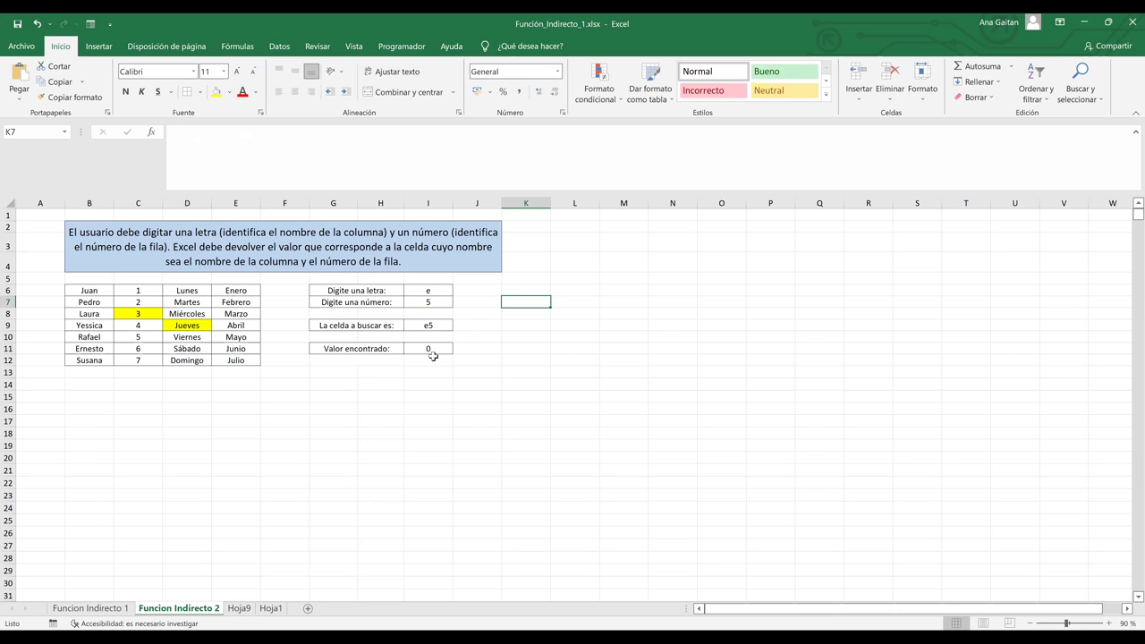
Fill cell E5 yellow and check the formula in result cell I11.
{"action": "left_click", "coordinate": [241, 203]}
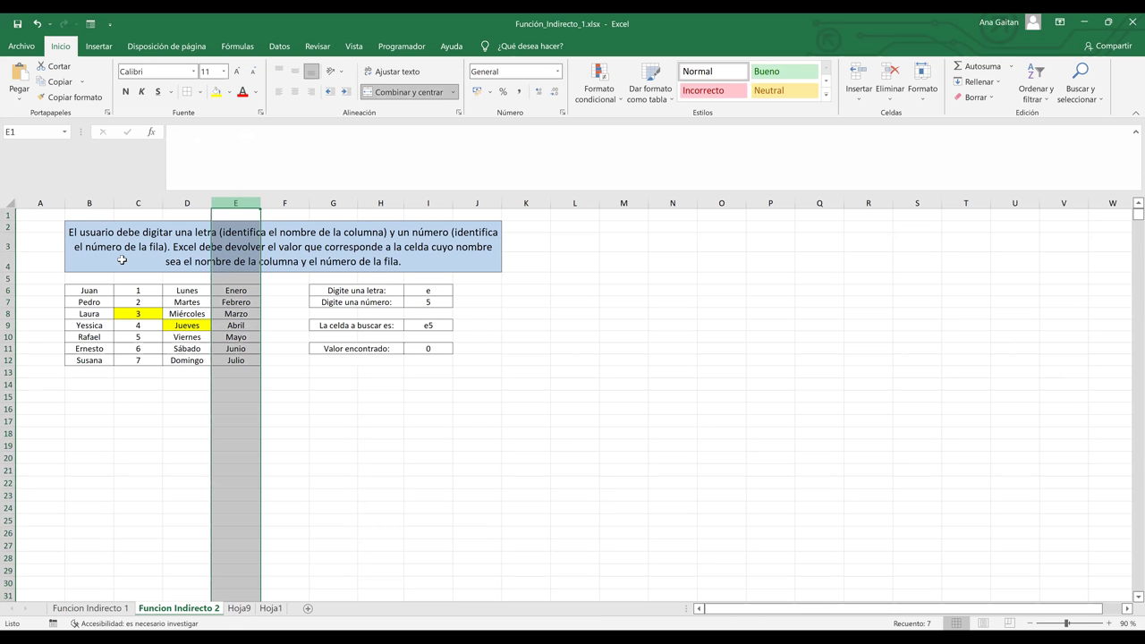
{"action": "left_click", "coordinate": [8, 278], "text": "ctrl"}
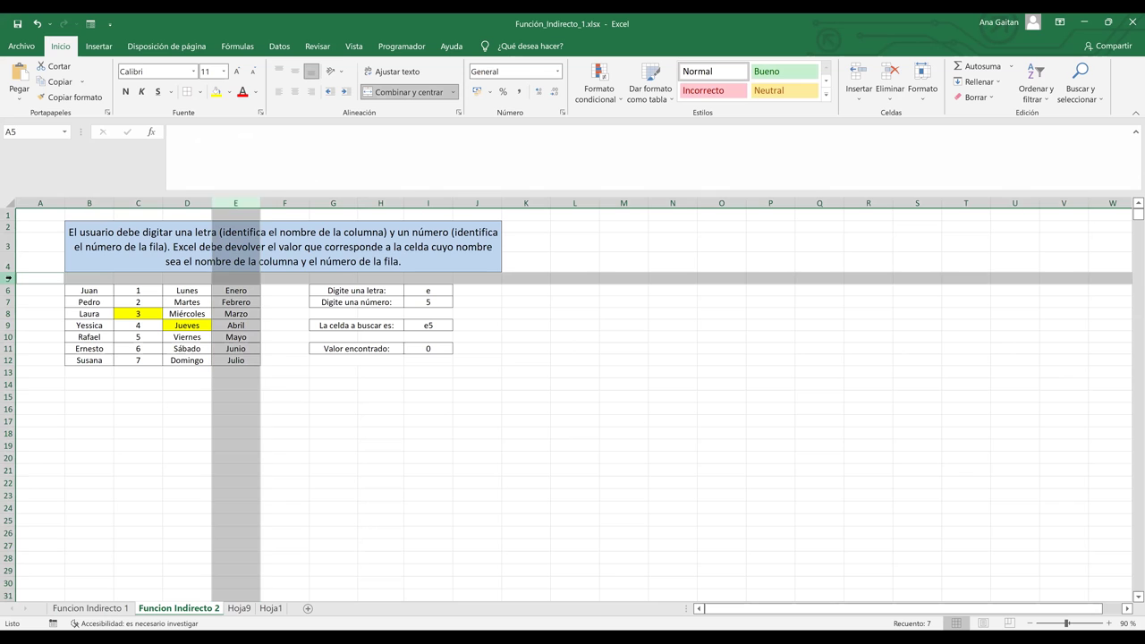
{"action": "left_click", "coordinate": [247, 278]}
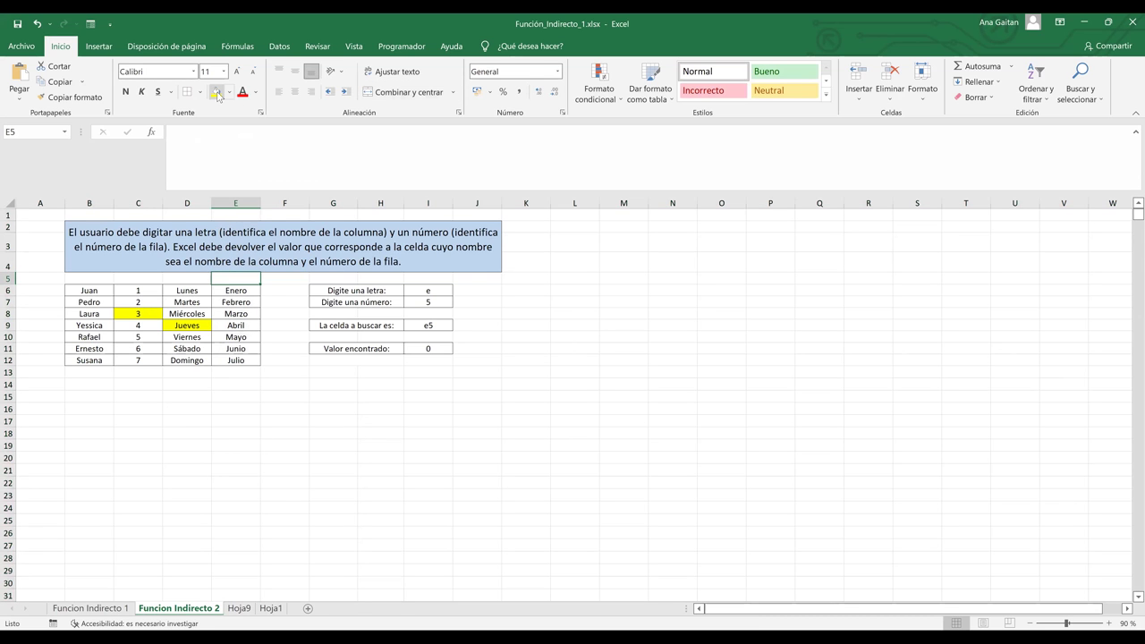
{"action": "left_click", "coordinate": [430, 348]}
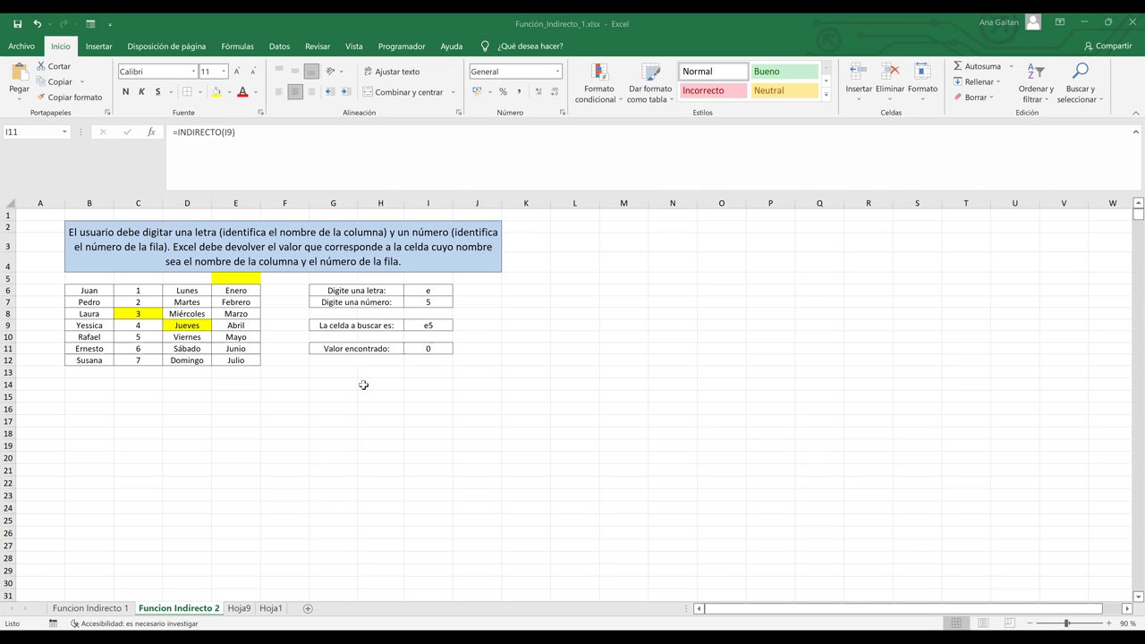
{"action": "left_click", "coordinate": [417, 357]}
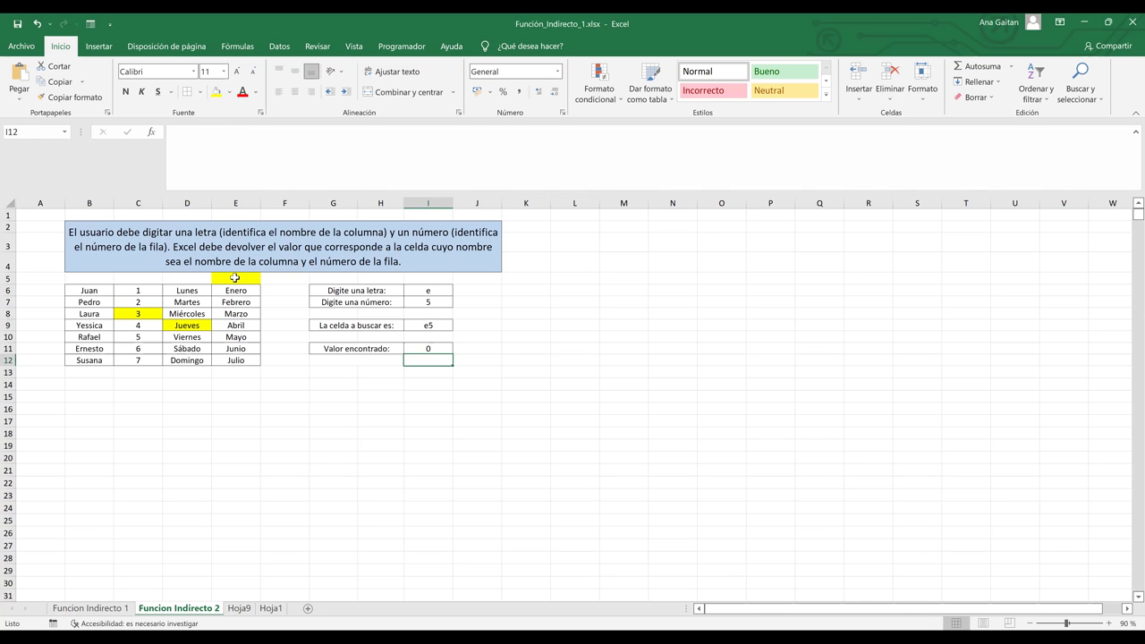
{"action": "left_click", "coordinate": [234, 277]}
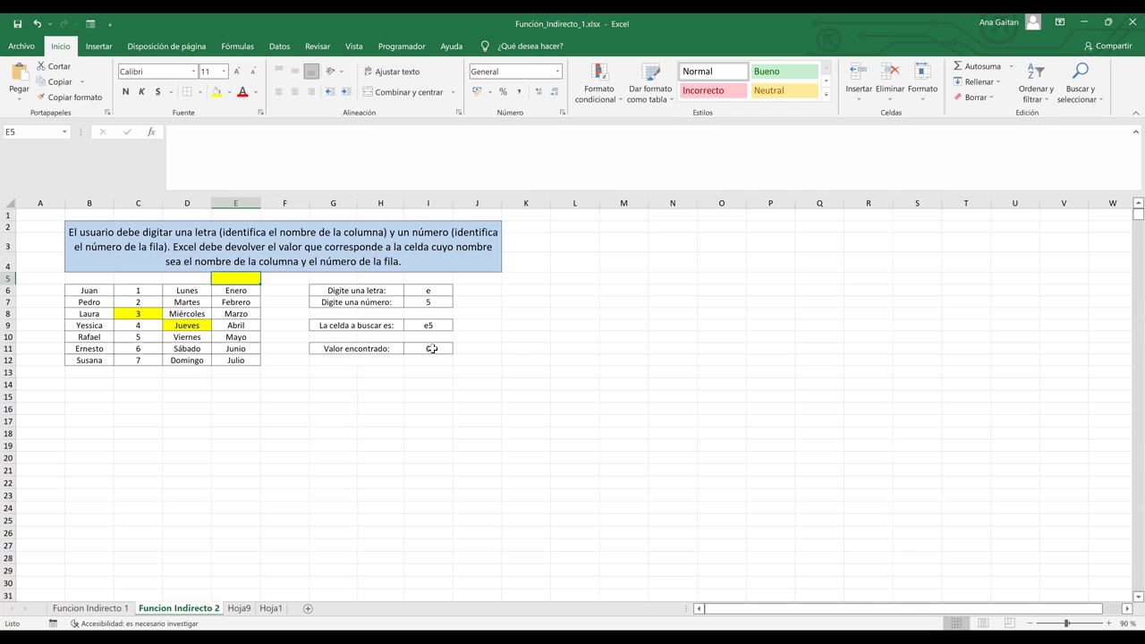
{"action": "left_click", "coordinate": [431, 348]}
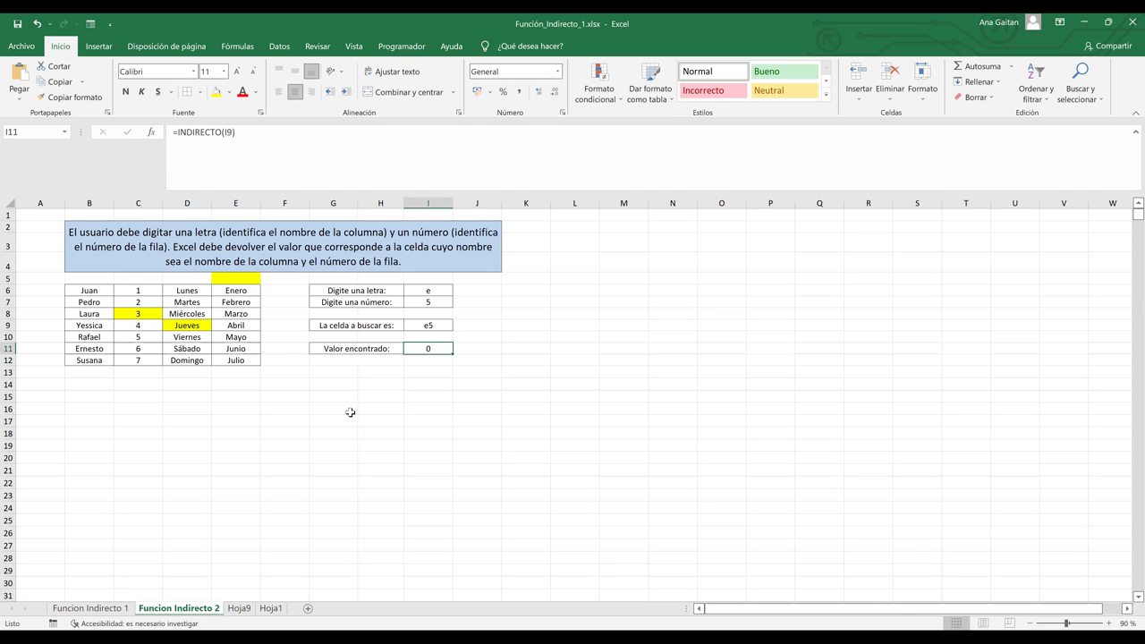
{"action": "left_click", "coordinate": [350, 410]}
{"action": "left_click", "coordinate": [281, 353]}
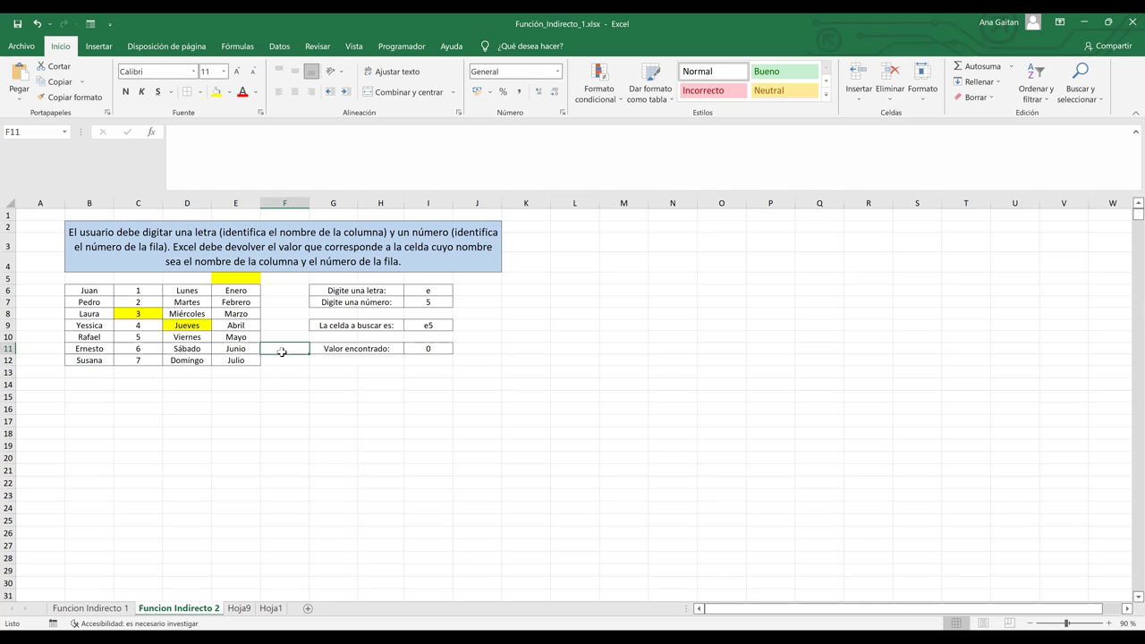
Change the inputs to e and 6 so I11 returns Enero.
{"action": "left_click", "coordinate": [429, 292]}
{"action": "type", "text": "e"}
{"action": "key", "text": "Return"}
{"action": "type", "text": "6"}
{"action": "left_click", "coordinate": [526, 351]}
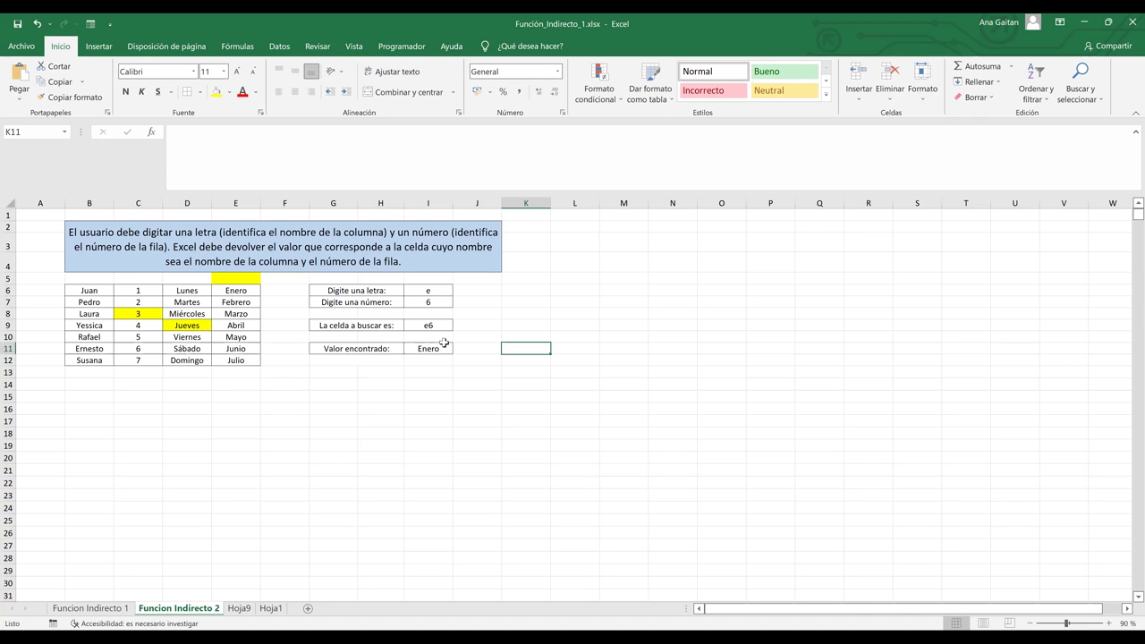
{"action": "left_click", "coordinate": [432, 349]}
{"action": "left_click_drag", "start_coordinate": [89, 294], "coordinate": [248, 364]}
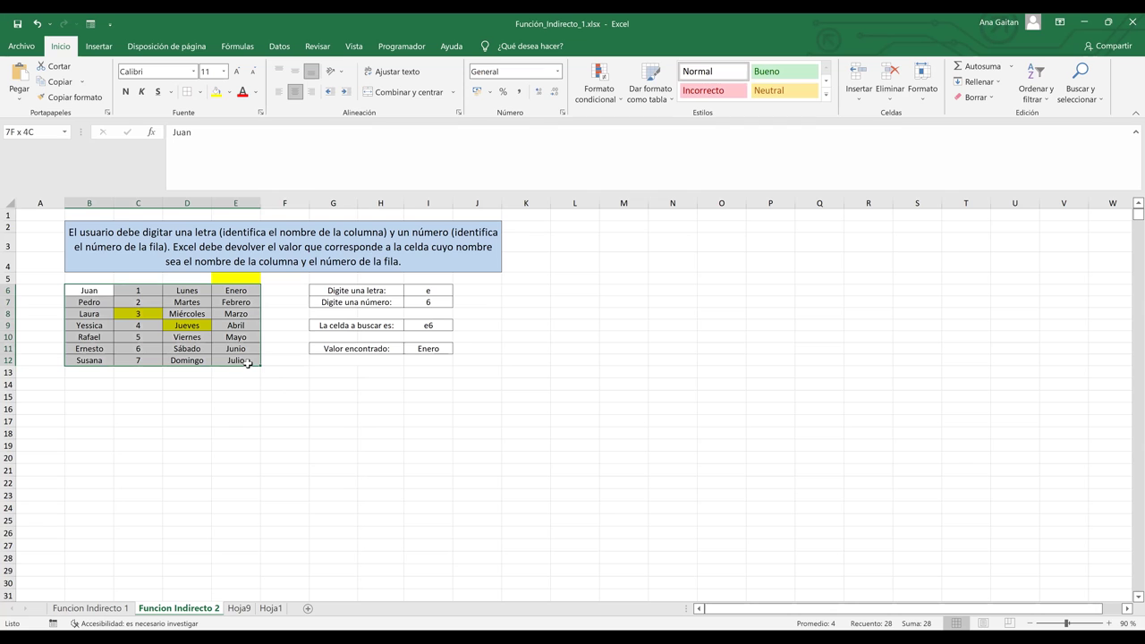
{"action": "left_click", "coordinate": [431, 396]}
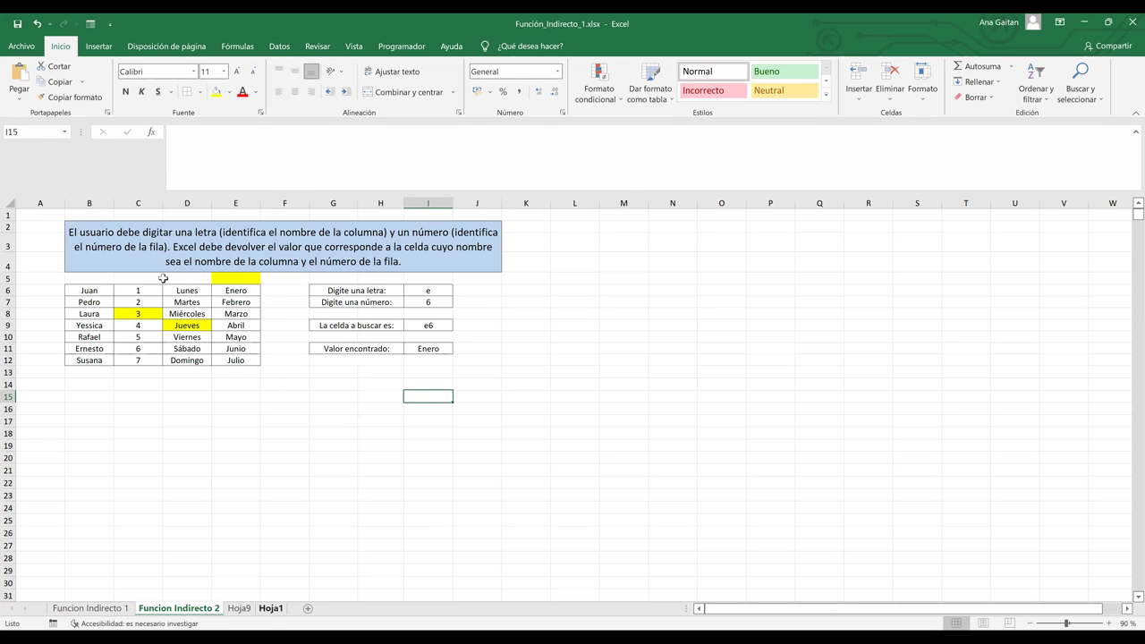
On Hoja1, enter four people's full names in C5:C8 under Nombre Completo.
{"action": "key", "text": "ctrl+Page_Down"}
{"action": "key", "text": "ctrl+Page_Down"}
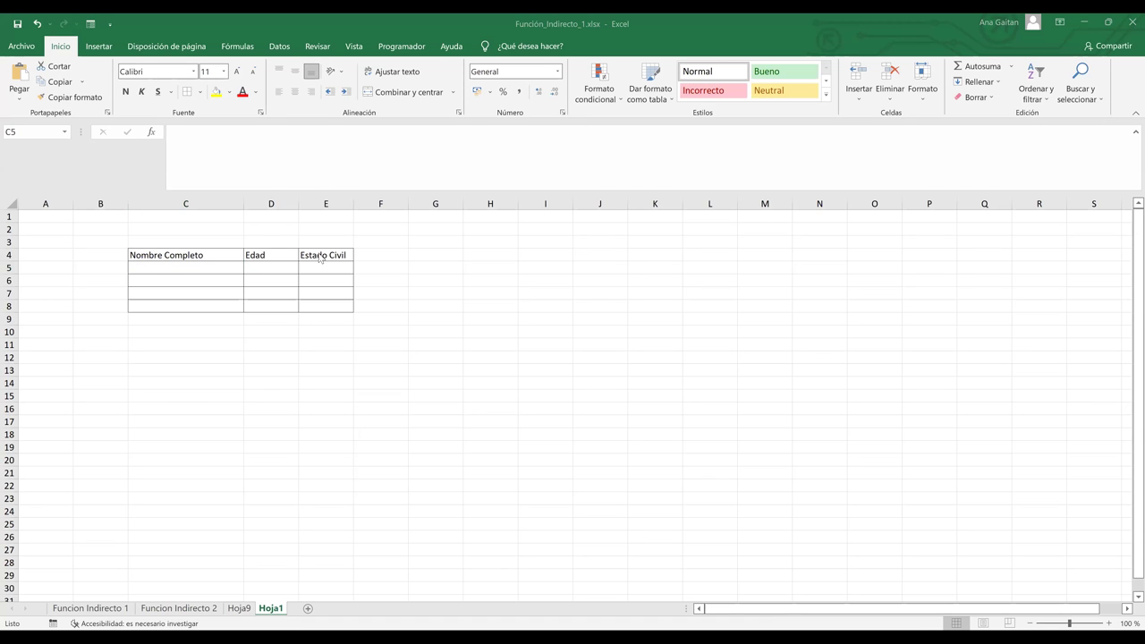
{"action": "left_click", "coordinate": [183, 266]}
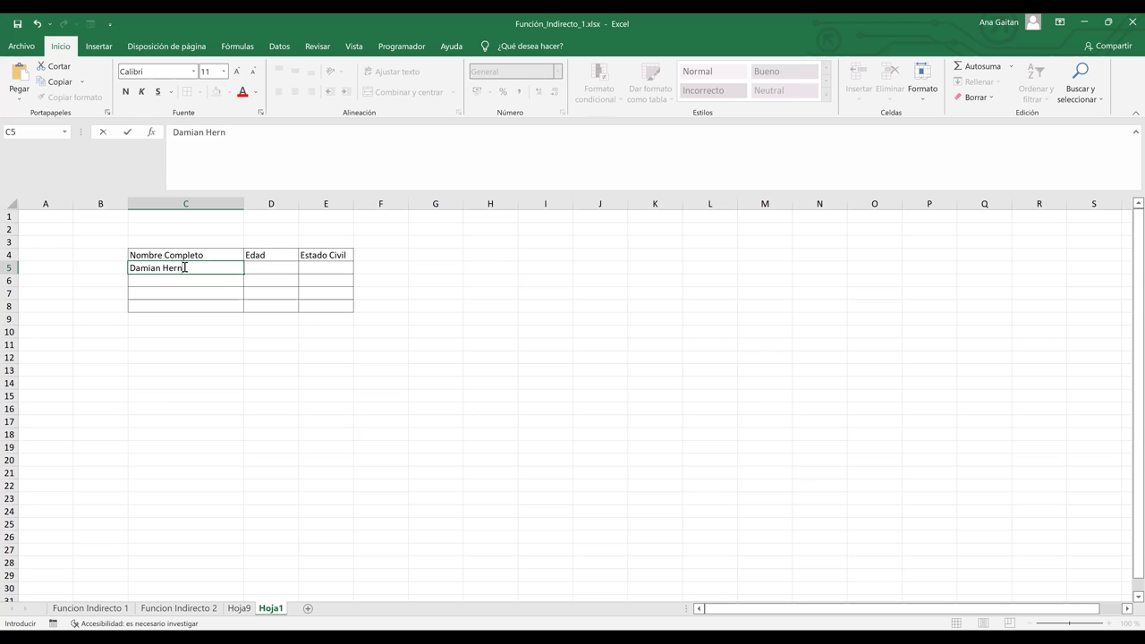
{"action": "key", "text": "Return"}
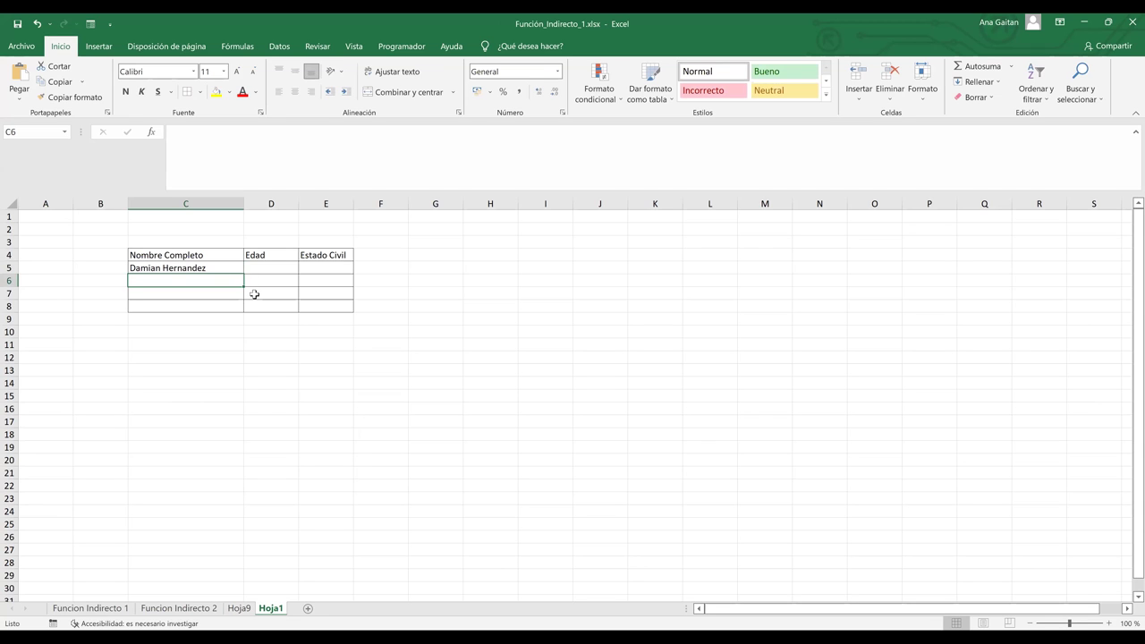
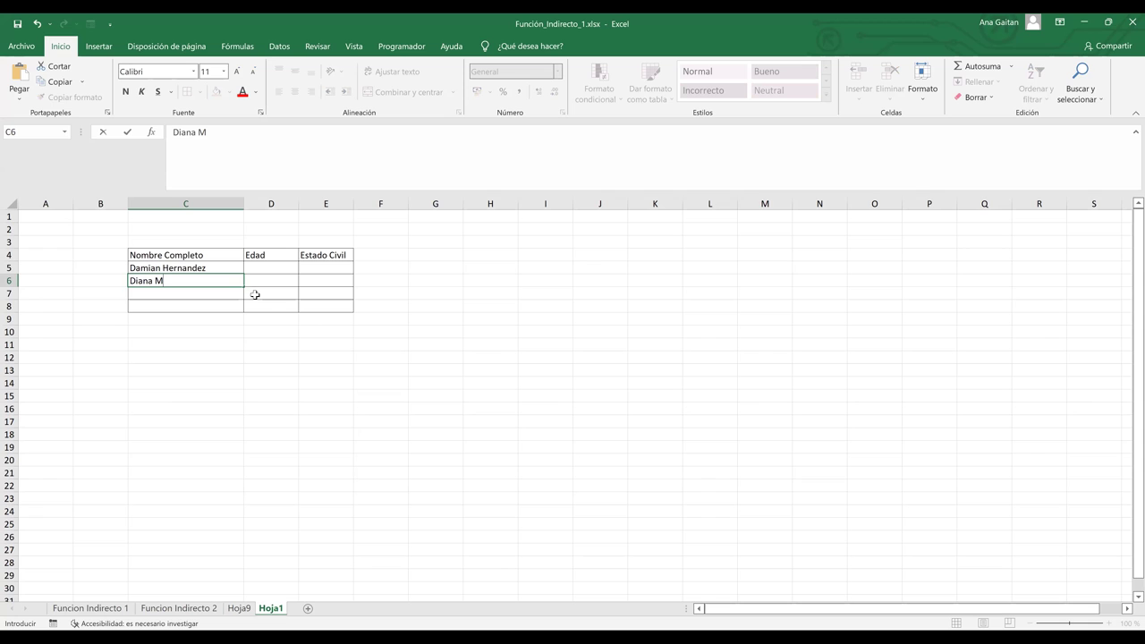
{"action": "left_click", "coordinate": [175, 293]}
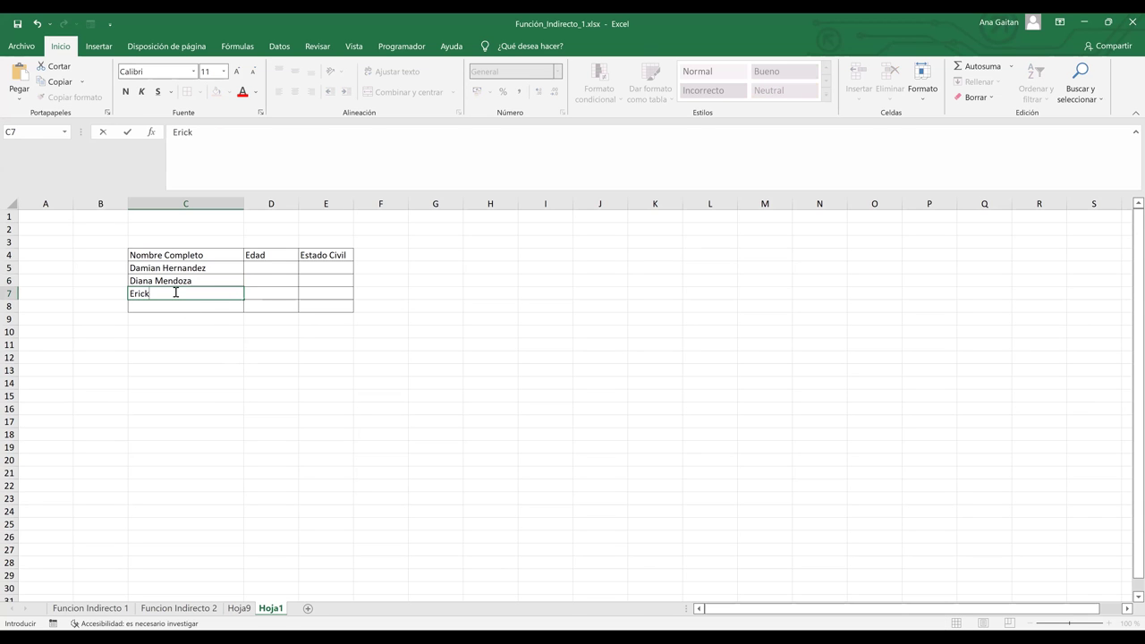
{"action": "left_click", "coordinate": [209, 310]}
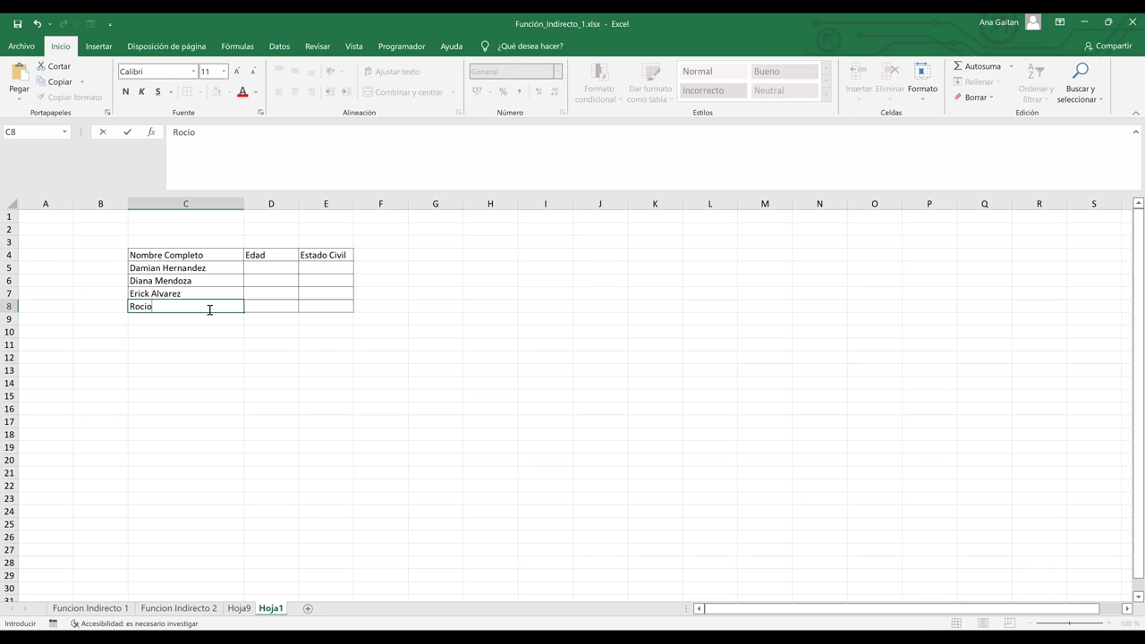
{"action": "left_click", "coordinate": [269, 266]}
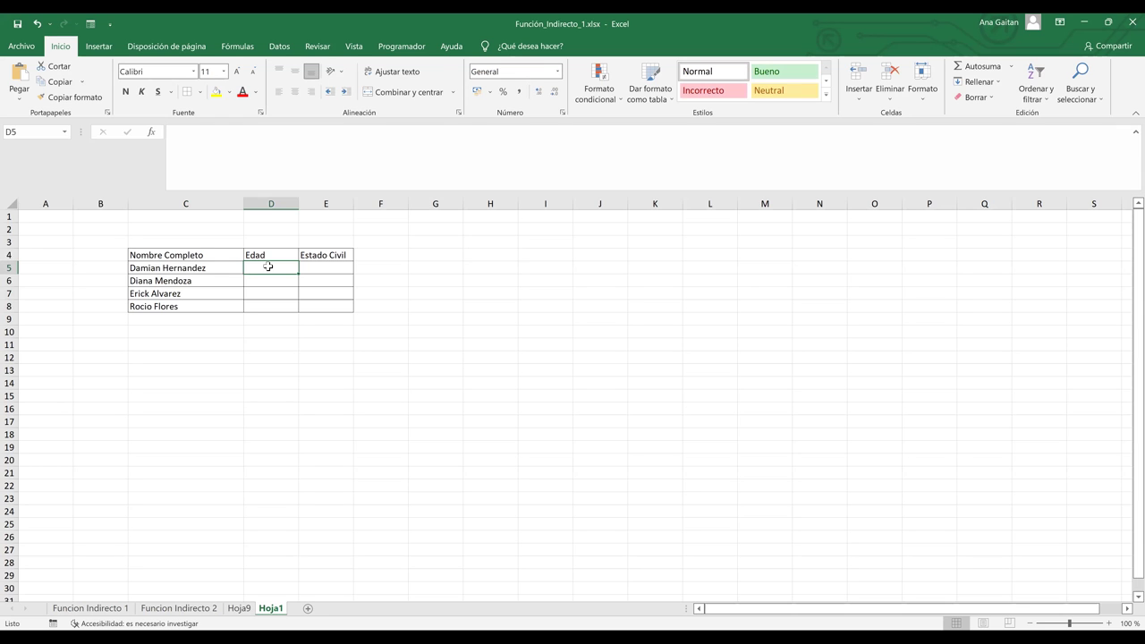
Enter ages 30, 25, 35 and 40 in the Edad column.
{"action": "type", "text": "30"}
{"action": "key", "text": "Return"}
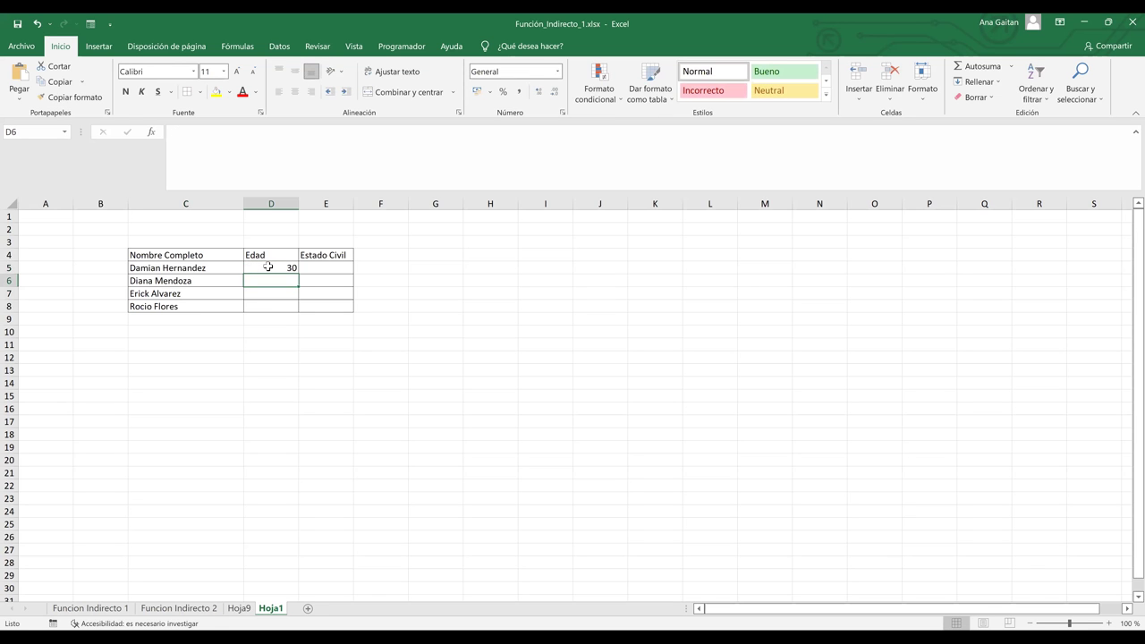
{"action": "type", "text": "25"}
{"action": "key", "text": "Return"}
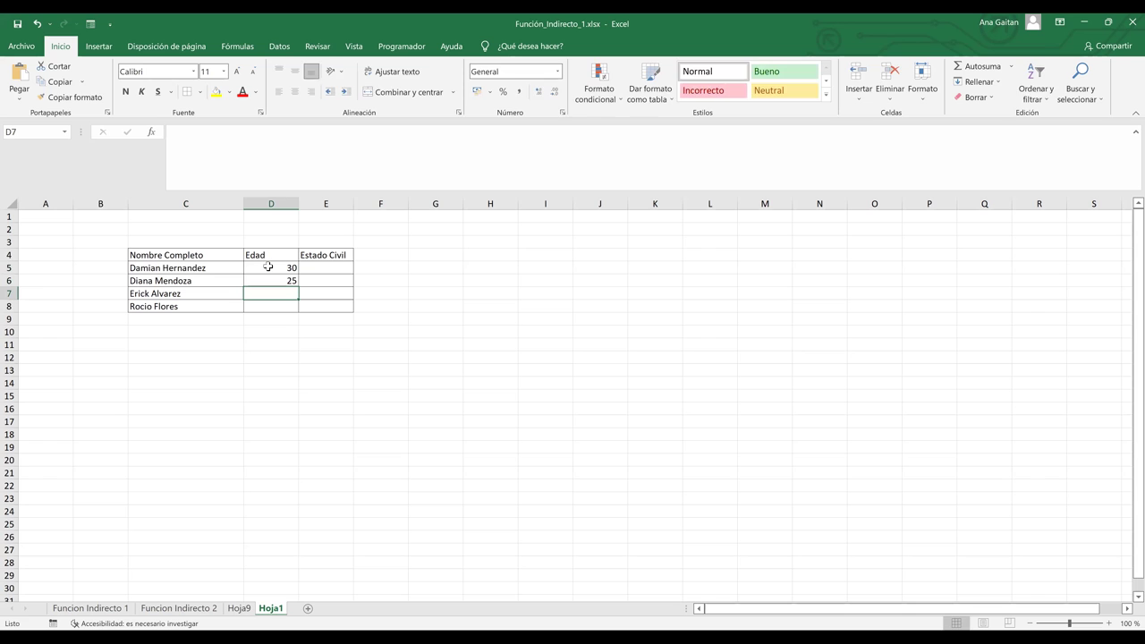
{"action": "type", "text": "35"}
{"action": "key", "text": "Left"}
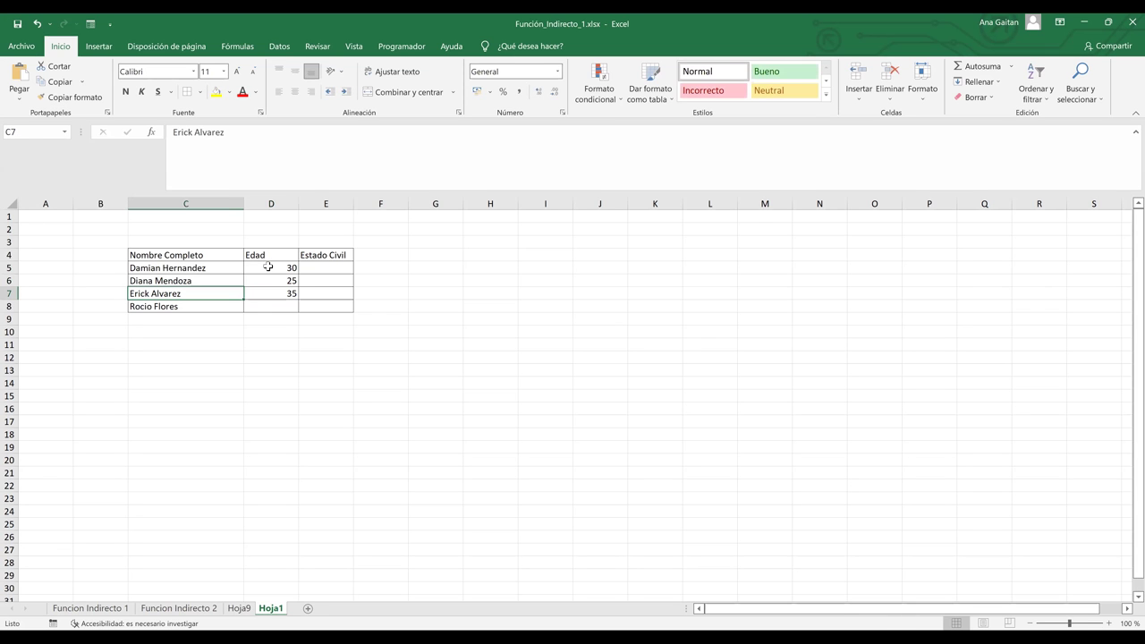
{"action": "key", "text": "Right"}
{"action": "key", "text": "Right"}
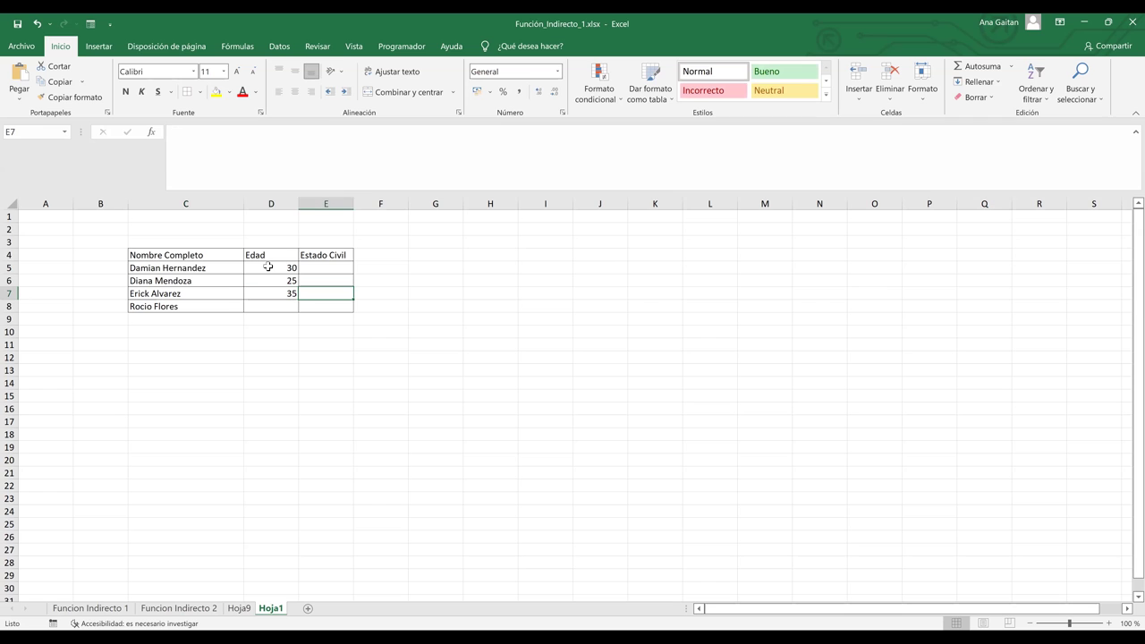
{"action": "key", "text": "Left"}
{"action": "key", "text": "Down"}
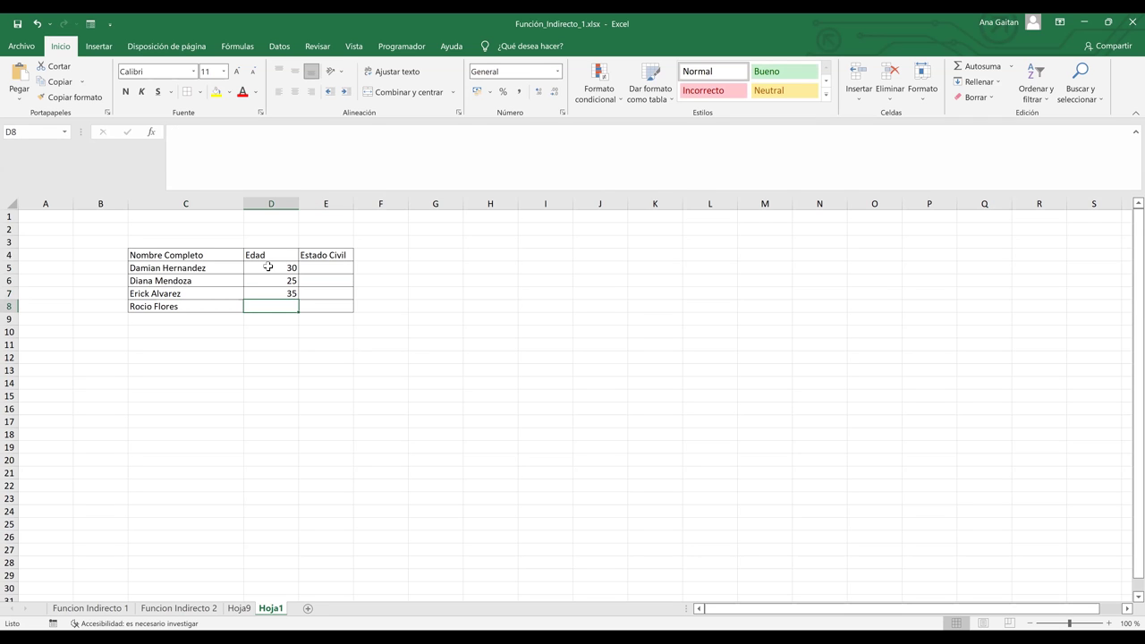
{"action": "type", "text": "40"}
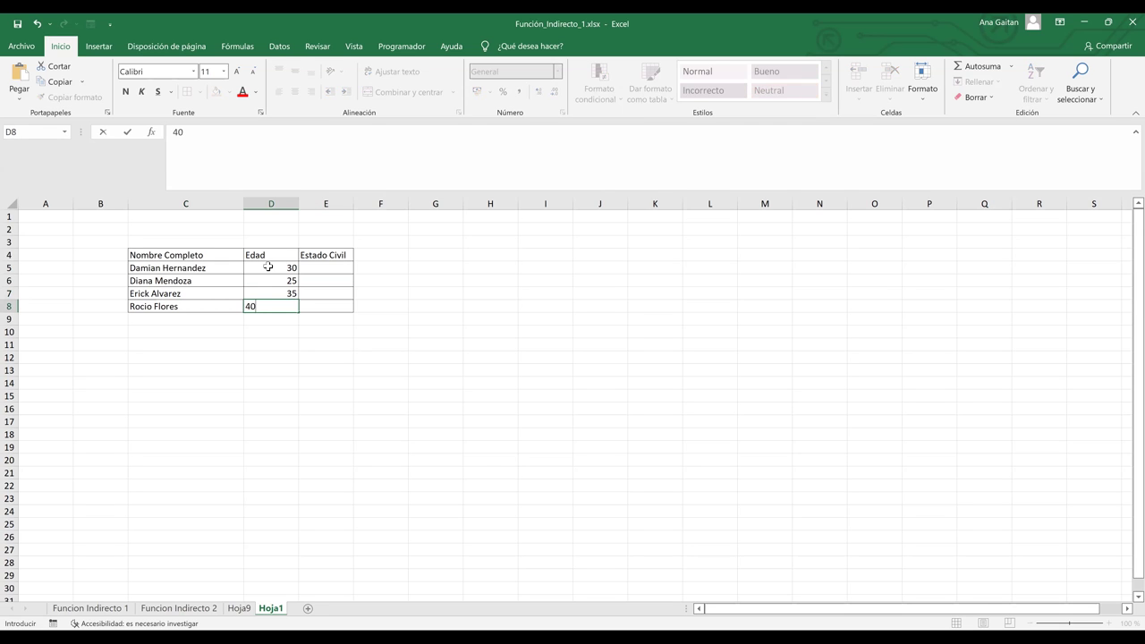
{"action": "key", "text": "Up"}
Fill Estado Civil with Soltero, Casada, Divorciado and Casada.
{"action": "key", "text": "Right"}
{"action": "key", "text": "Up"}
{"action": "key", "text": "Up"}
{"action": "type", "text": "Soltero"}
{"action": "key", "text": "Return"}
{"action": "type", "text": "asad"}
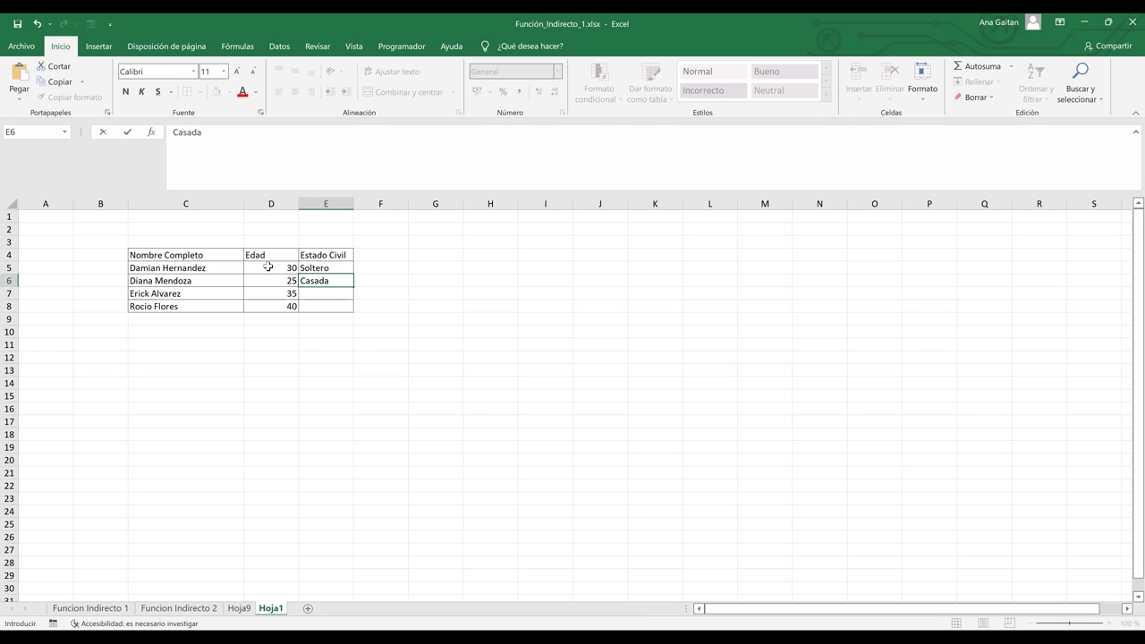
{"action": "key", "text": "Return"}
{"action": "type", "text": "D"}
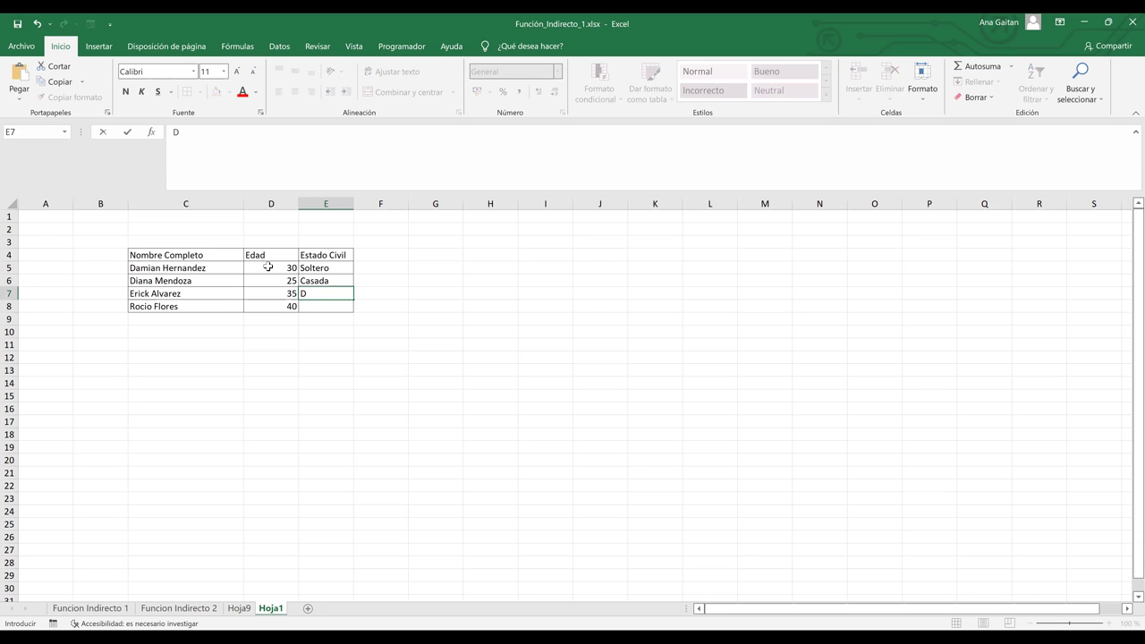
{"action": "type", "text": "ivorciado"}
{"action": "key", "text": "Return"}
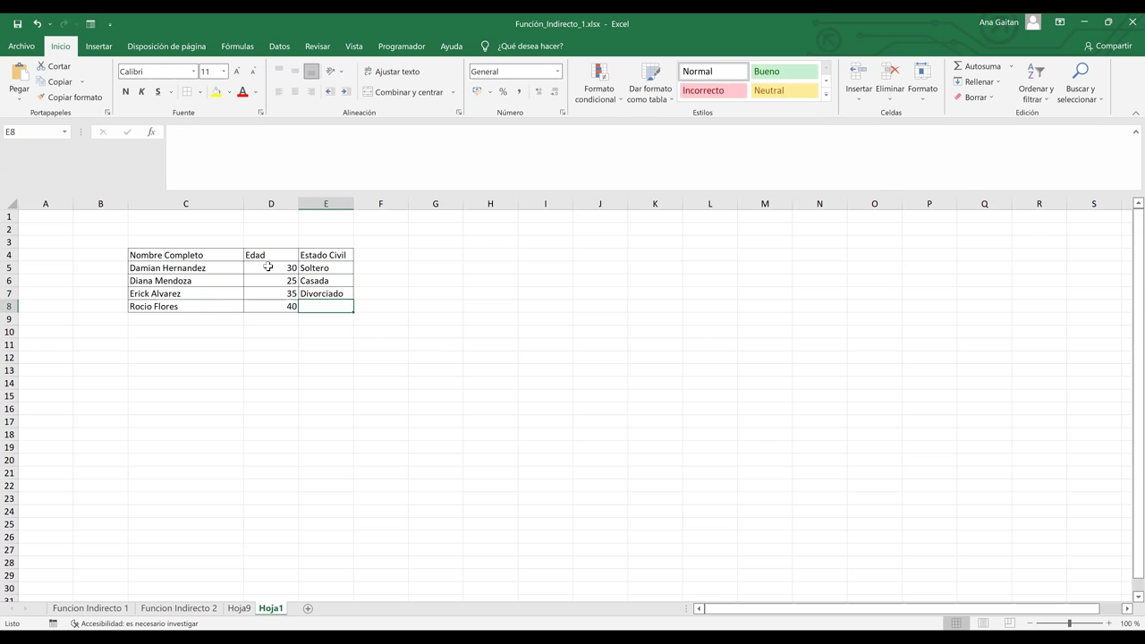
{"action": "type", "text": "Casada"}
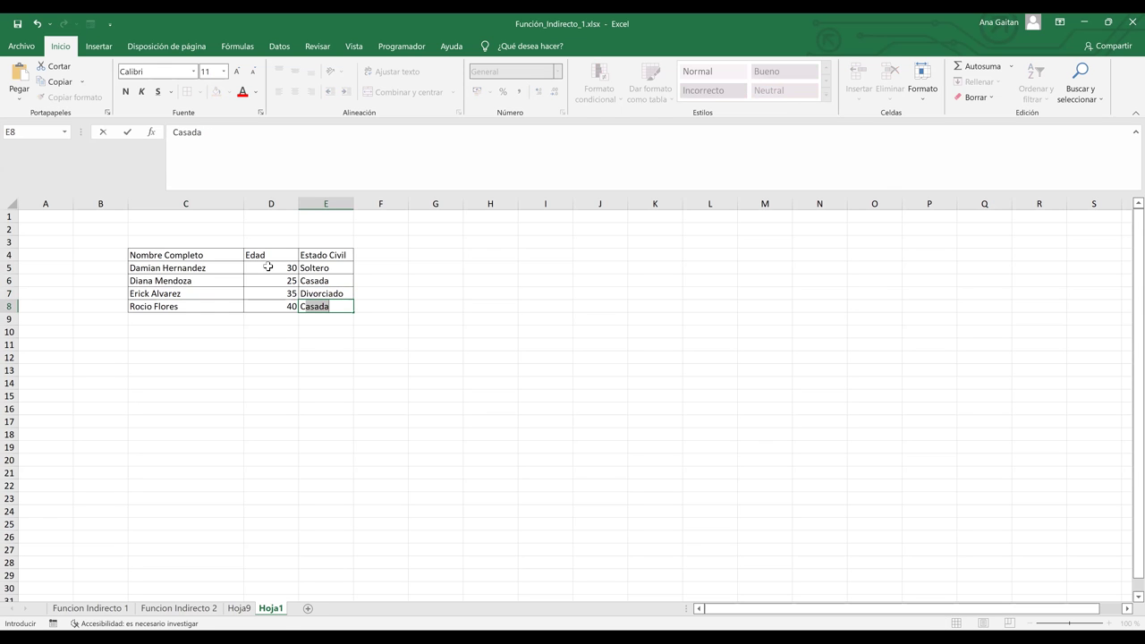
{"action": "key", "text": "Return"}
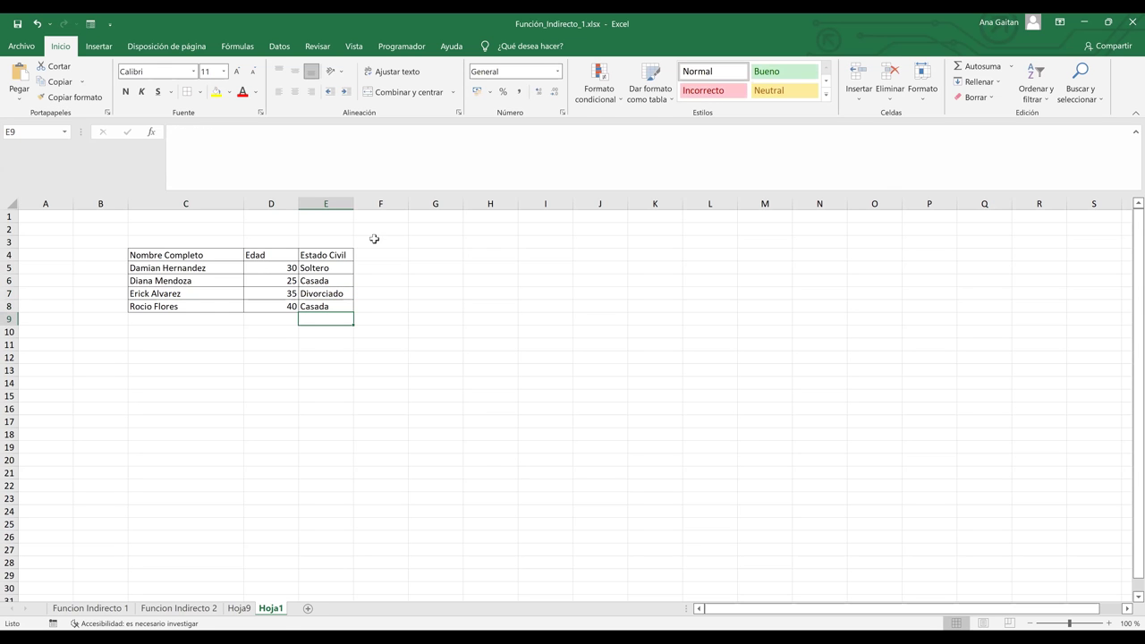
{"action": "left_click", "coordinate": [426, 227]}
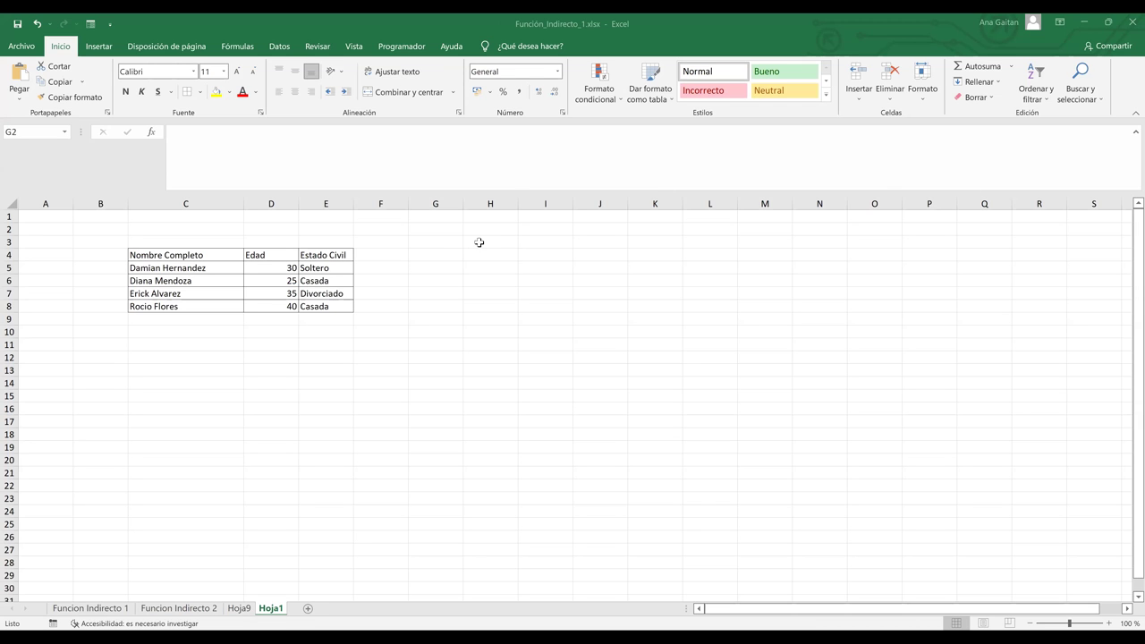
Type FALSO in H3 and merge-and-centre it across H3:I3.
{"action": "left_click", "coordinate": [465, 243]}
{"action": "type", "text": "Fal"}
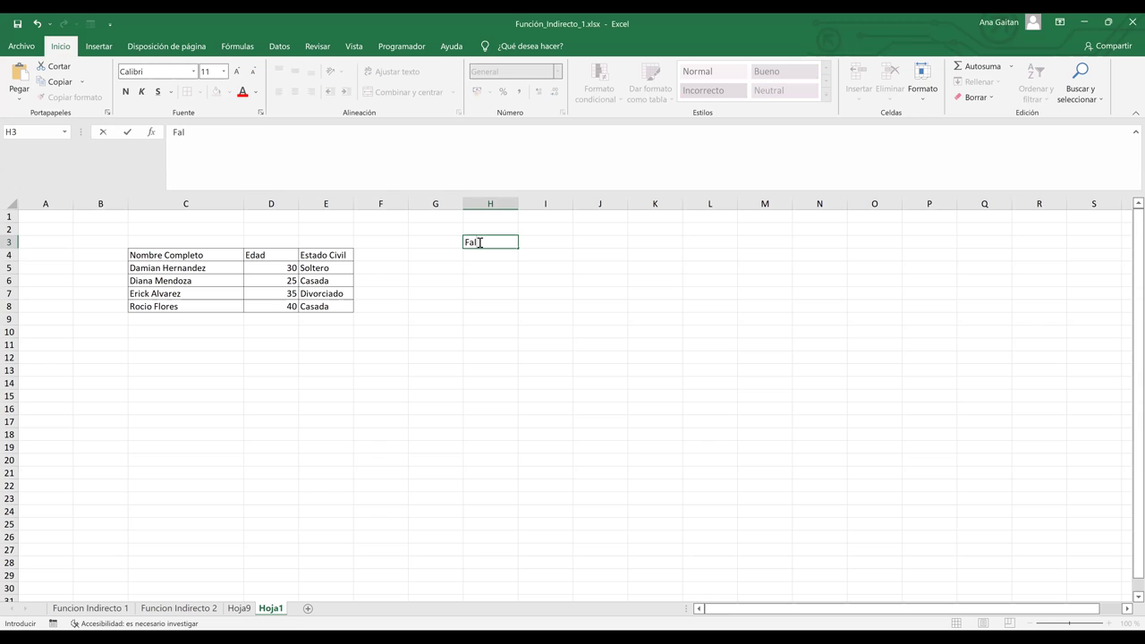
{"action": "type", "text": "so"}
{"action": "left_click", "coordinate": [506, 359]}
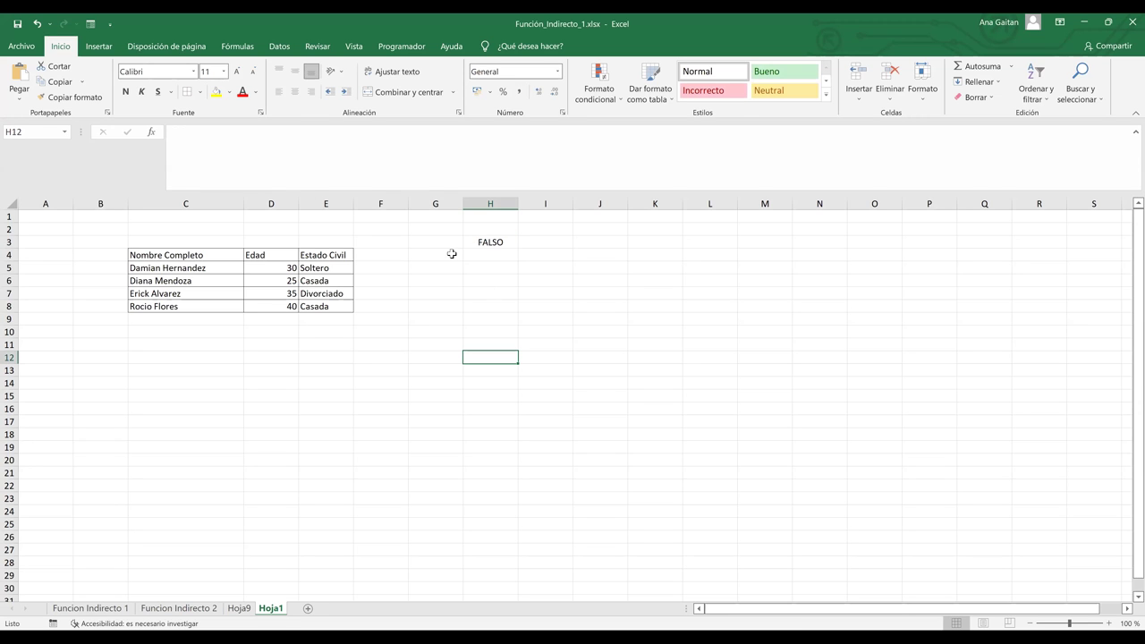
{"action": "left_click_drag", "start_coordinate": [489, 241], "coordinate": [537, 239]}
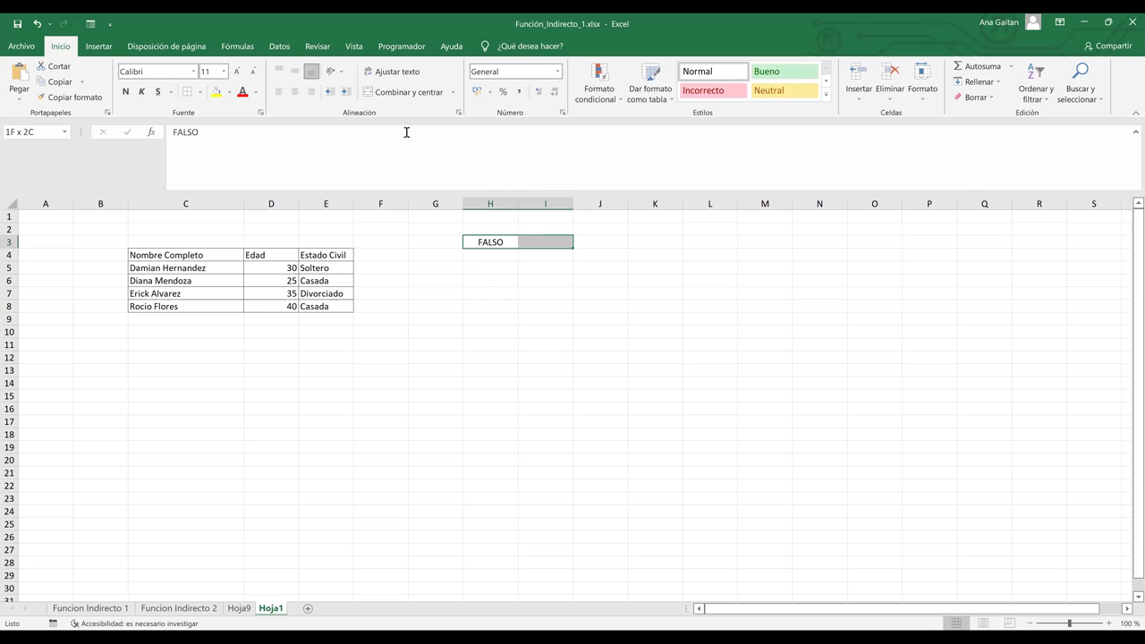
{"action": "left_click", "coordinate": [403, 93]}
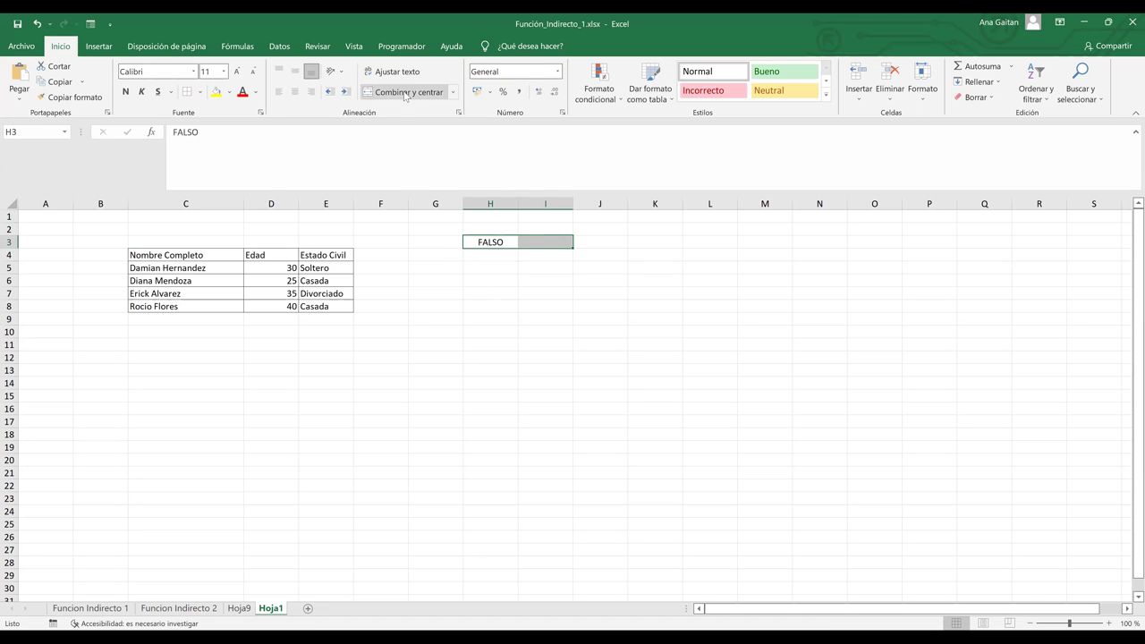
Add the Referencia and Valor headers in H4 and I4.
{"action": "left_click", "coordinate": [485, 256]}
{"action": "type", "text": "Referencia"}
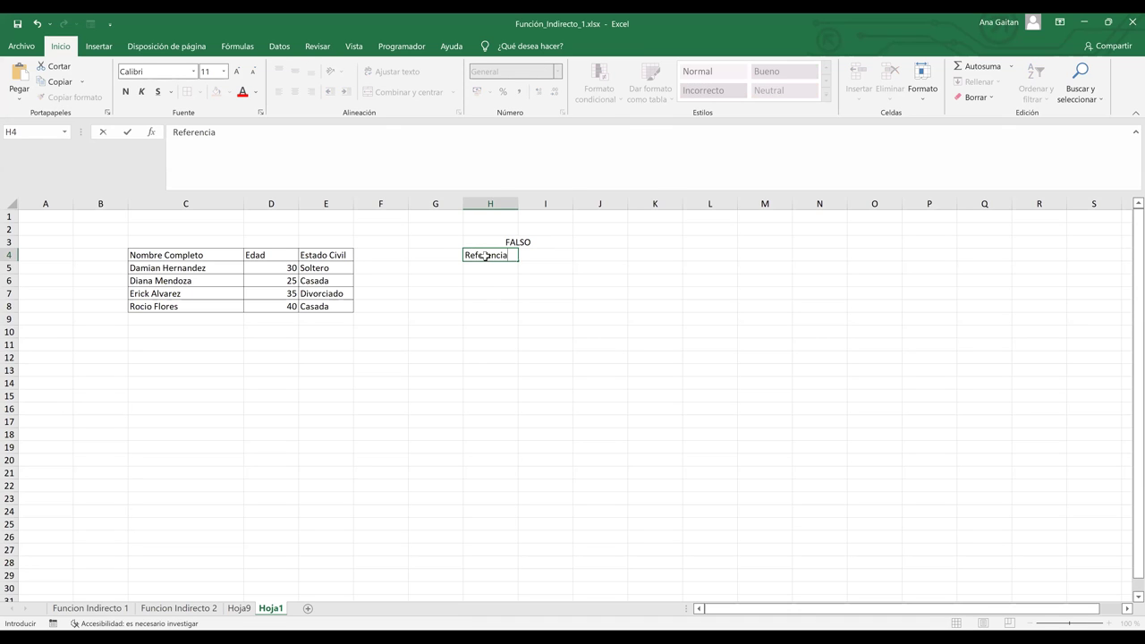
{"action": "key", "text": "Tab"}
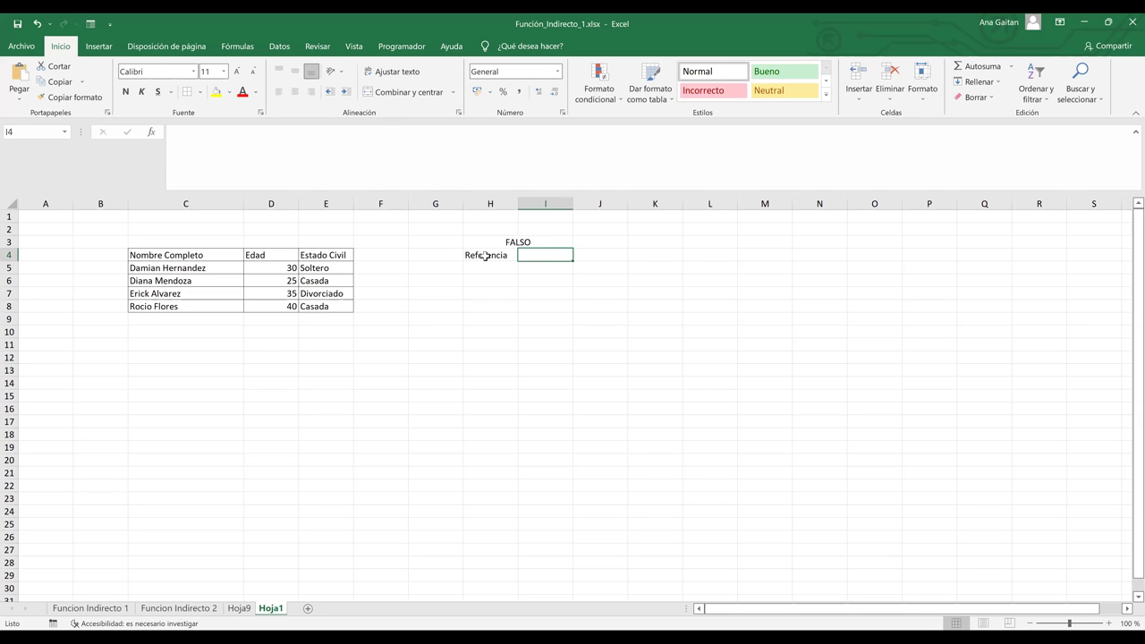
{"action": "type", "text": "Valor"}
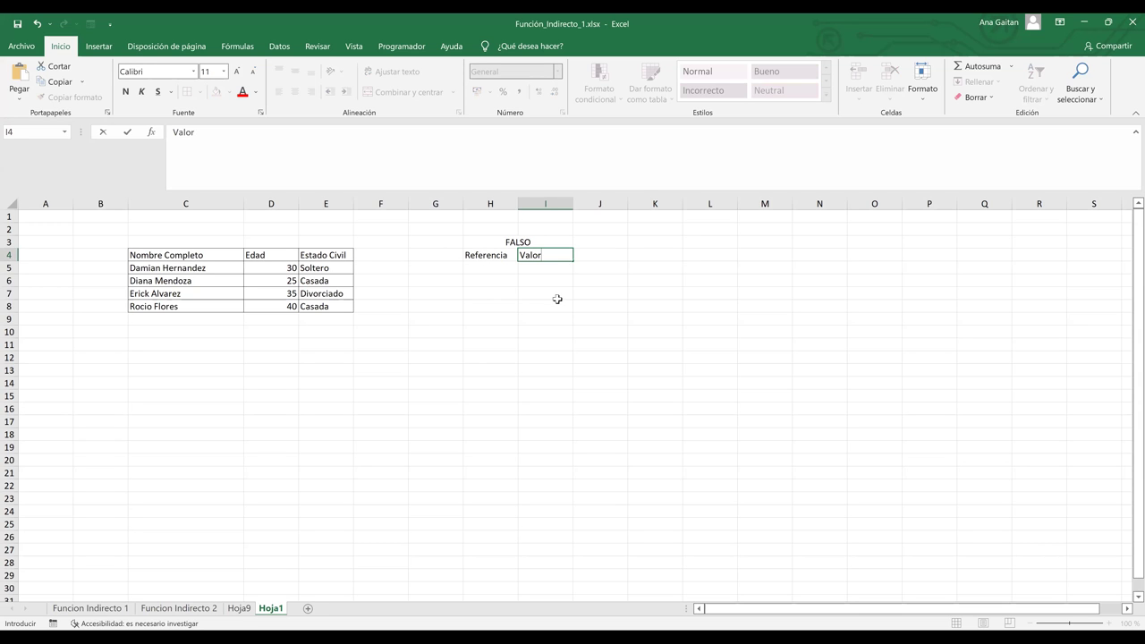
Copy the FALSO block H3:I4 to H10 and retitle the copy VERDADERO.
{"action": "key", "text": "Return"}
{"action": "left_click", "coordinate": [521, 243]}
{"action": "left_click_drag", "start_coordinate": [521, 243], "coordinate": [523, 256]}
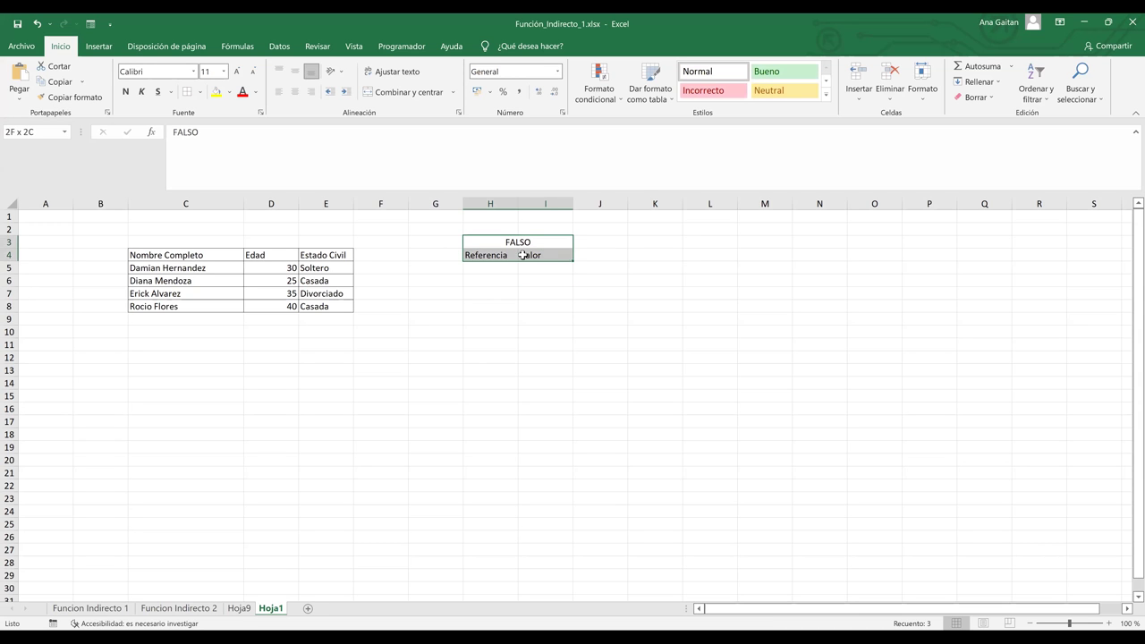
{"action": "key", "text": "ctrl+c"}
{"action": "left_click", "coordinate": [495, 332]}
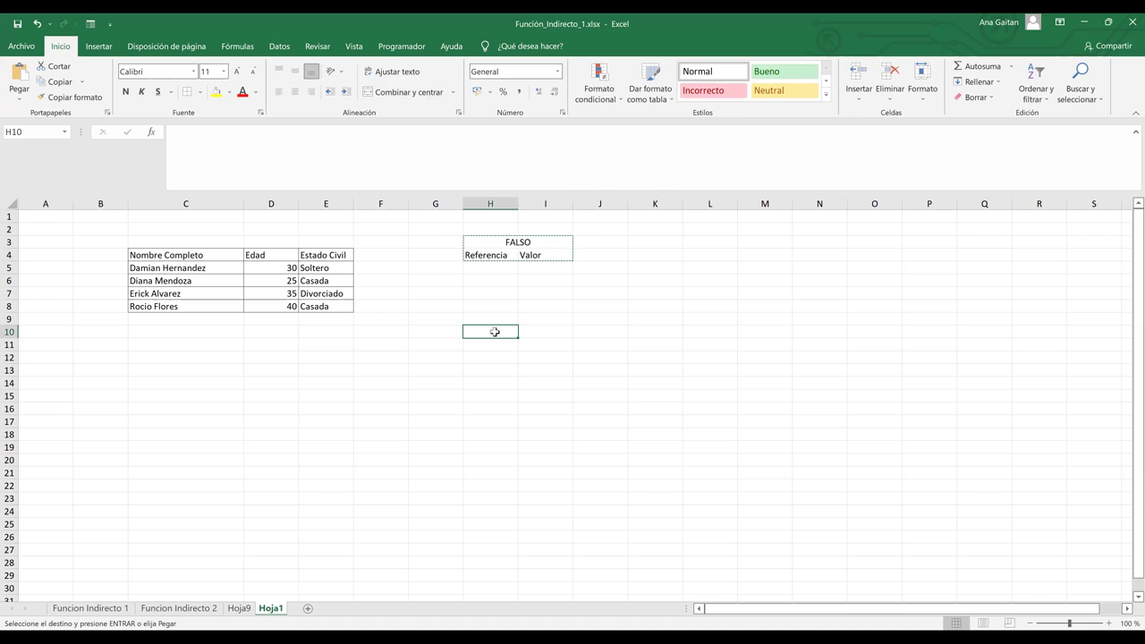
{"action": "key", "text": "ctrl+v"}
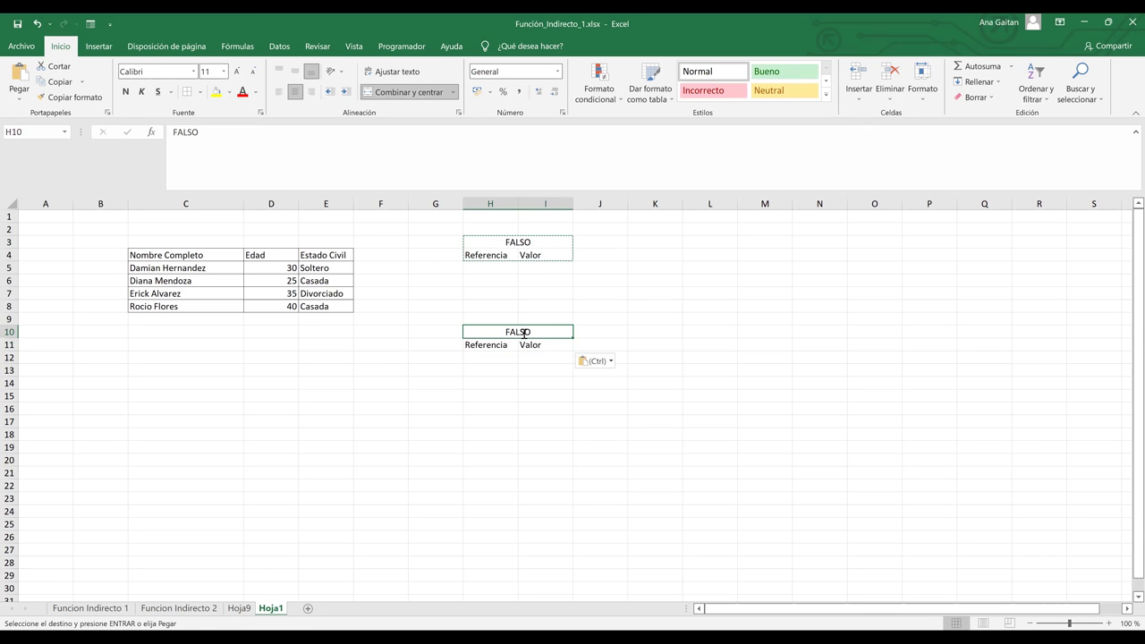
{"action": "type", "text": "V"}
{"action": "key", "text": "BackSpace"}
{"action": "type", "text": "Ver"}
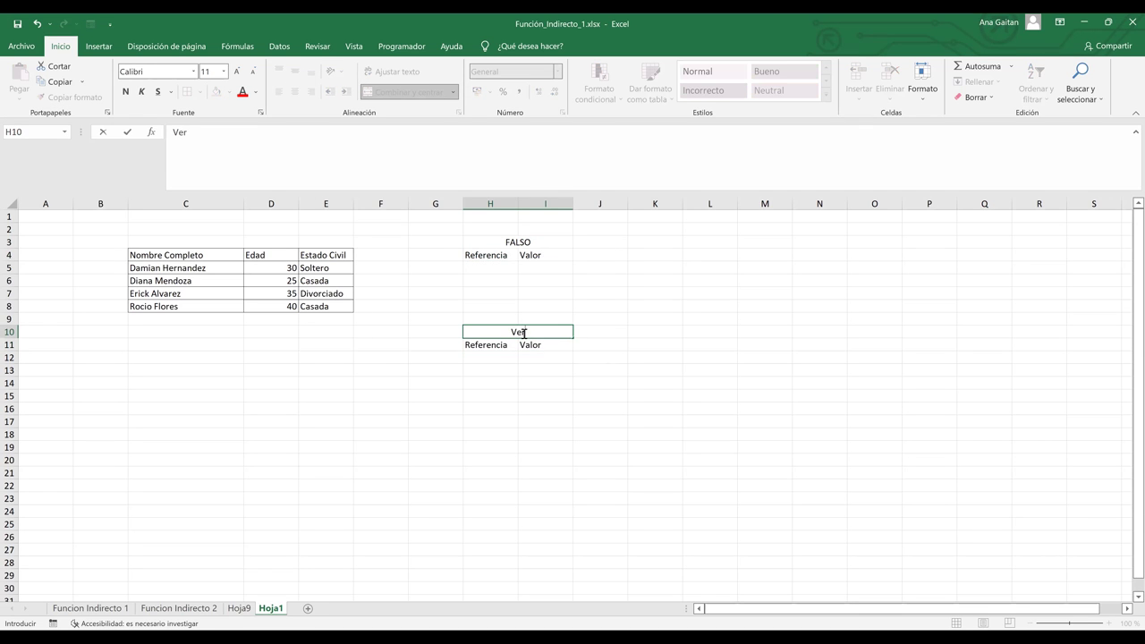
{"action": "type", "text": "dadero"}
{"action": "left_click", "coordinate": [548, 383]}
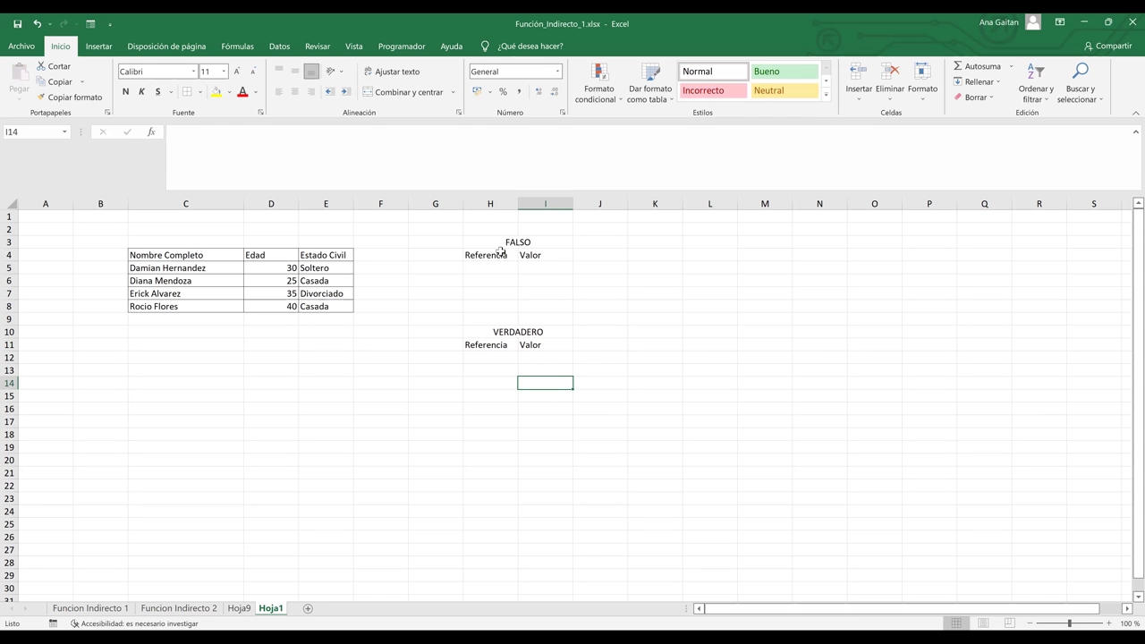
{"action": "left_click_drag", "start_coordinate": [494, 245], "coordinate": [503, 255]}
{"action": "left_click", "coordinate": [188, 92]}
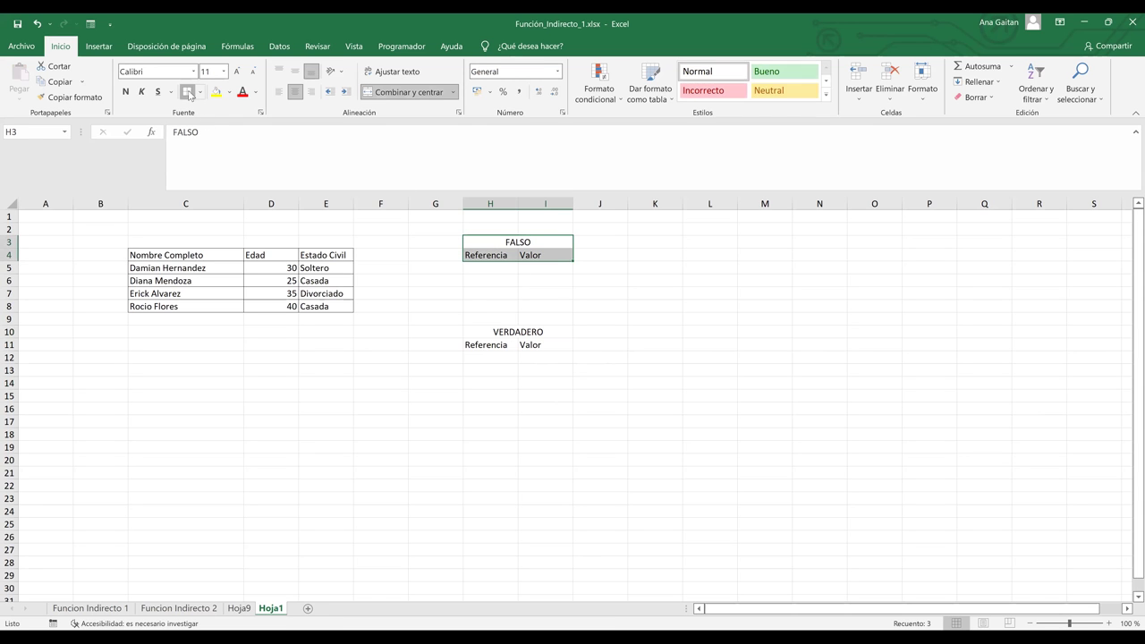
{"action": "left_click_drag", "start_coordinate": [479, 265], "coordinate": [542, 251]}
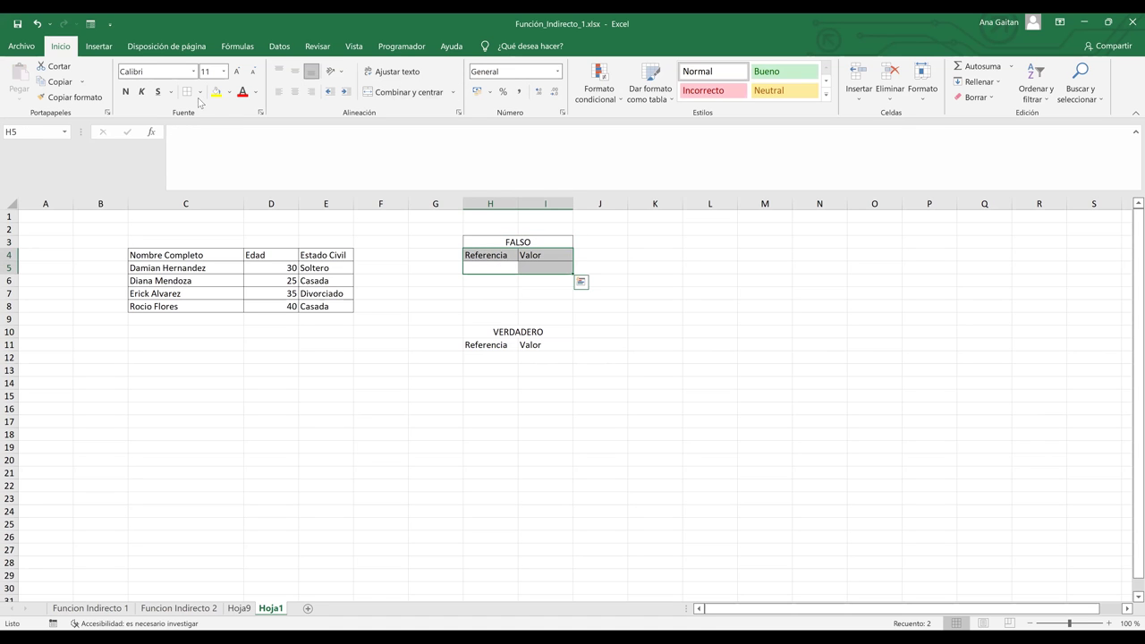
{"action": "left_click_drag", "start_coordinate": [476, 329], "coordinate": [496, 362]}
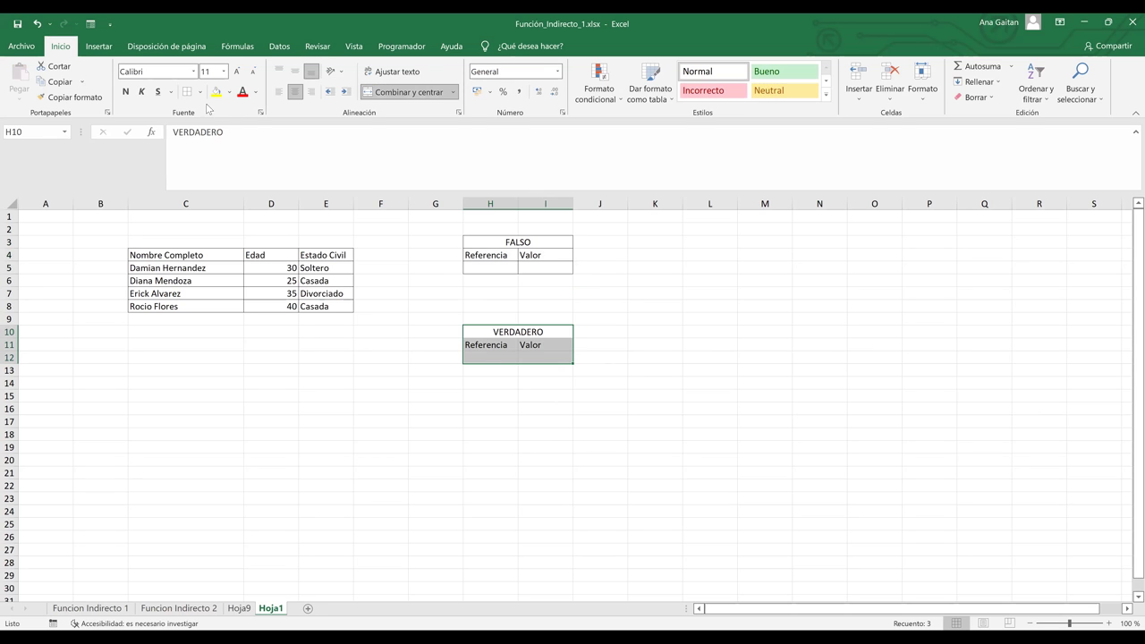
{"action": "left_click", "coordinate": [585, 290]}
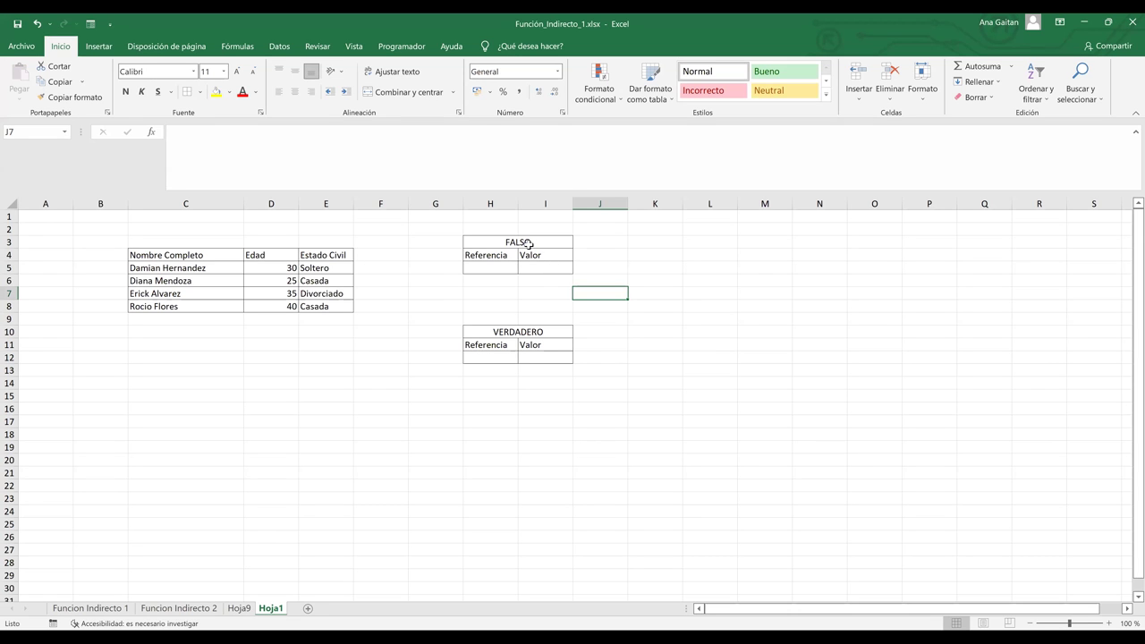
{"action": "left_click", "coordinate": [529, 243]}
{"action": "left_click", "coordinate": [526, 332]}
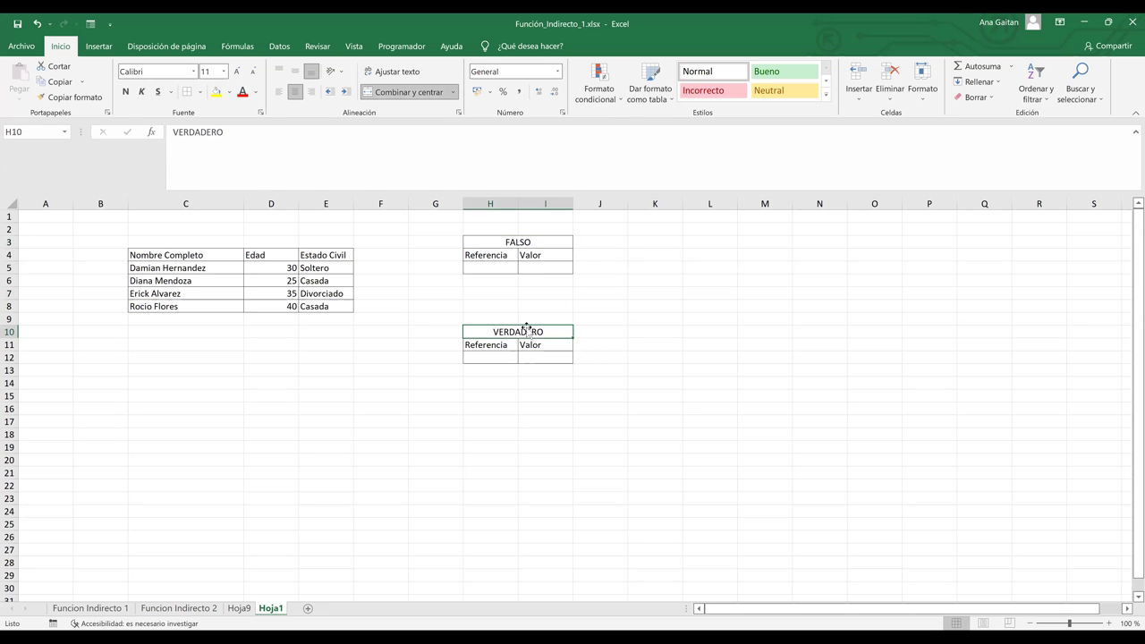
{"action": "left_click", "coordinate": [534, 268]}
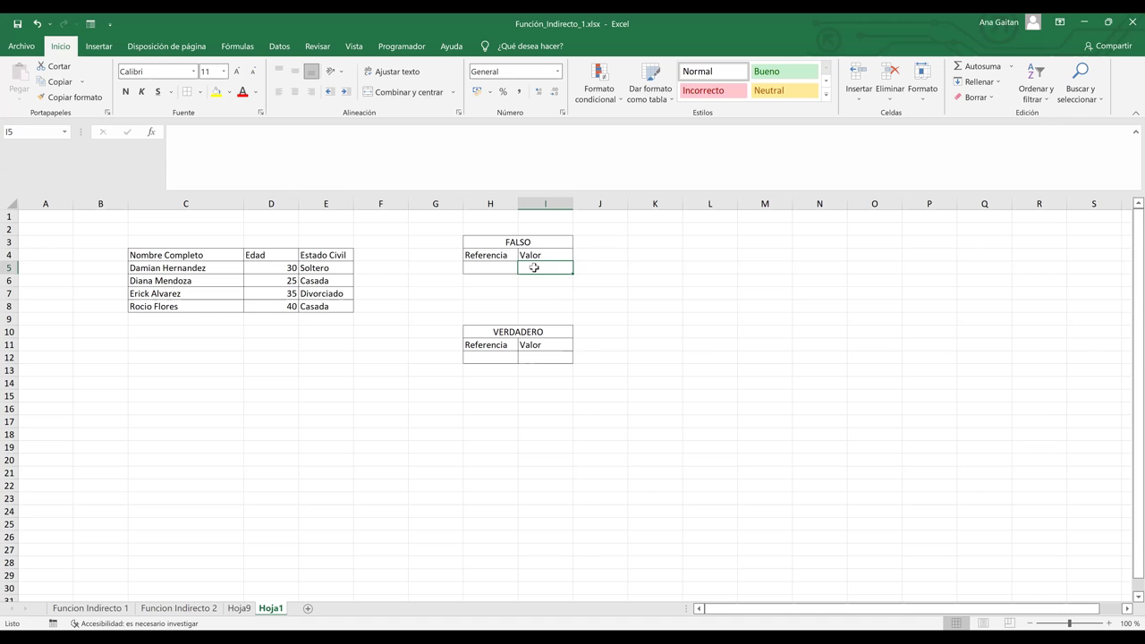
{"action": "left_click", "coordinate": [485, 320]}
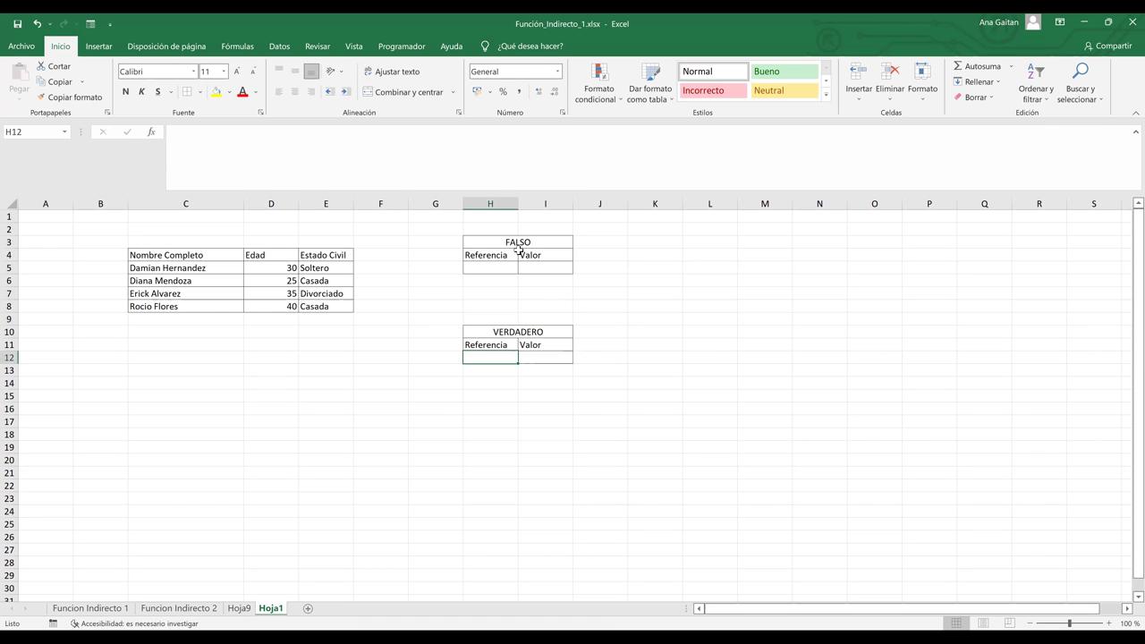
{"action": "left_click_drag", "start_coordinate": [501, 257], "coordinate": [534, 256]}
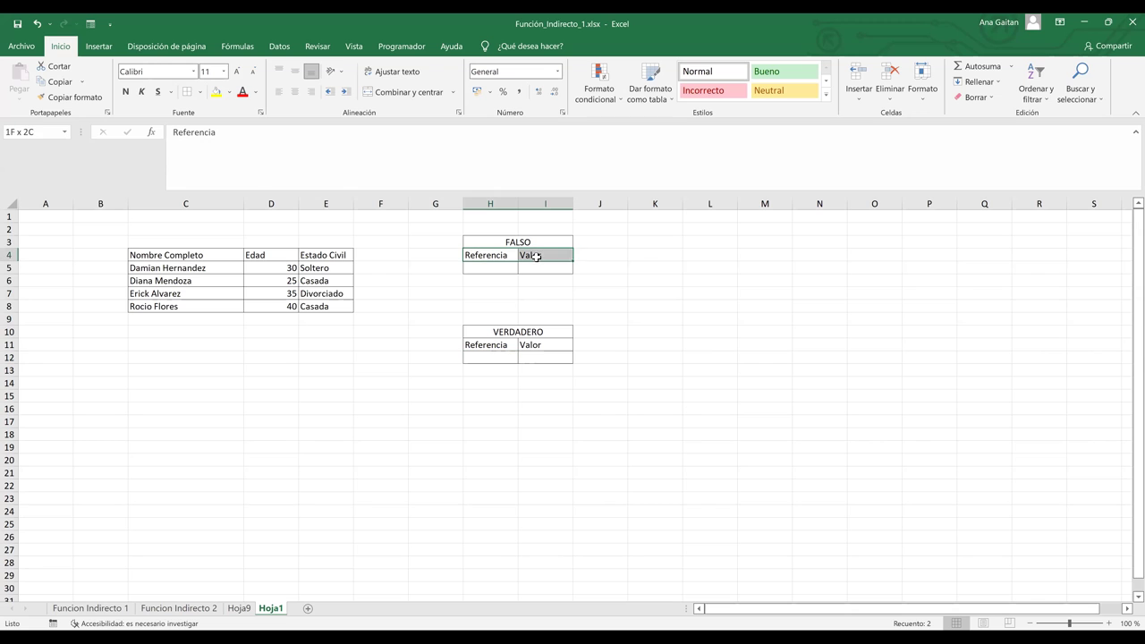
{"action": "left_click", "coordinate": [488, 273]}
{"action": "left_click", "coordinate": [523, 270]}
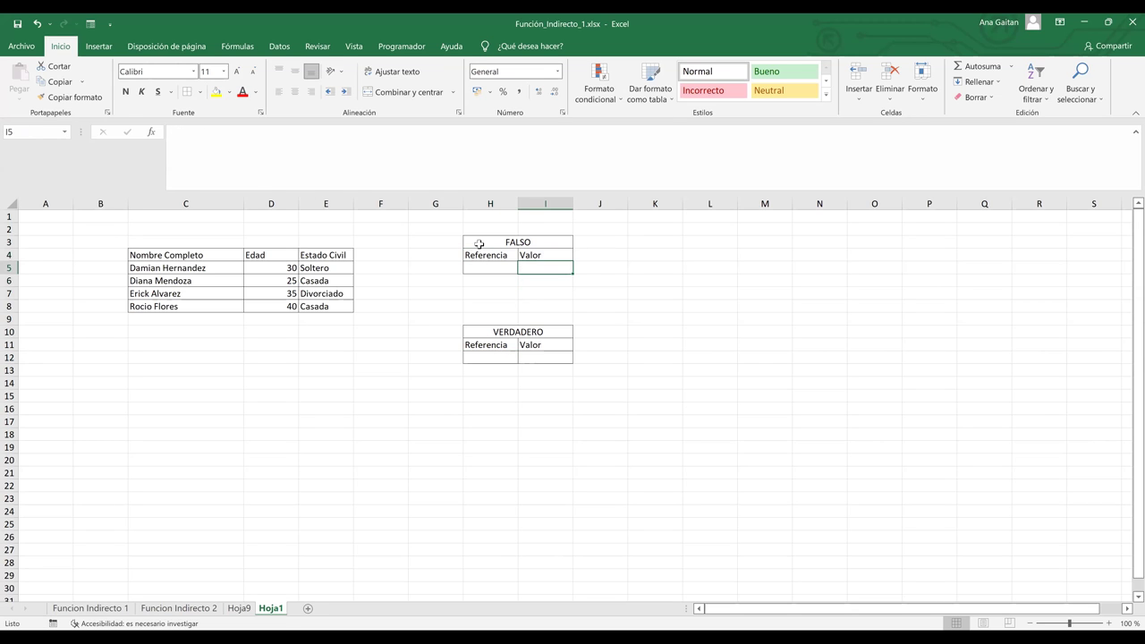
{"action": "left_click_drag", "start_coordinate": [480, 244], "coordinate": [521, 269]}
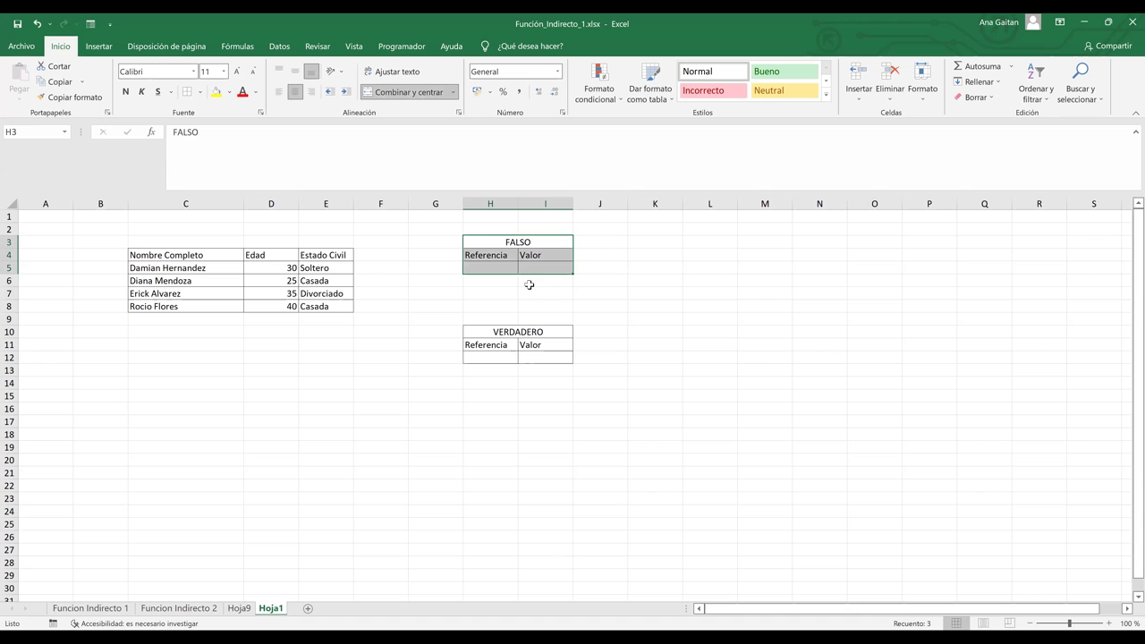
{"action": "left_click", "coordinate": [531, 290]}
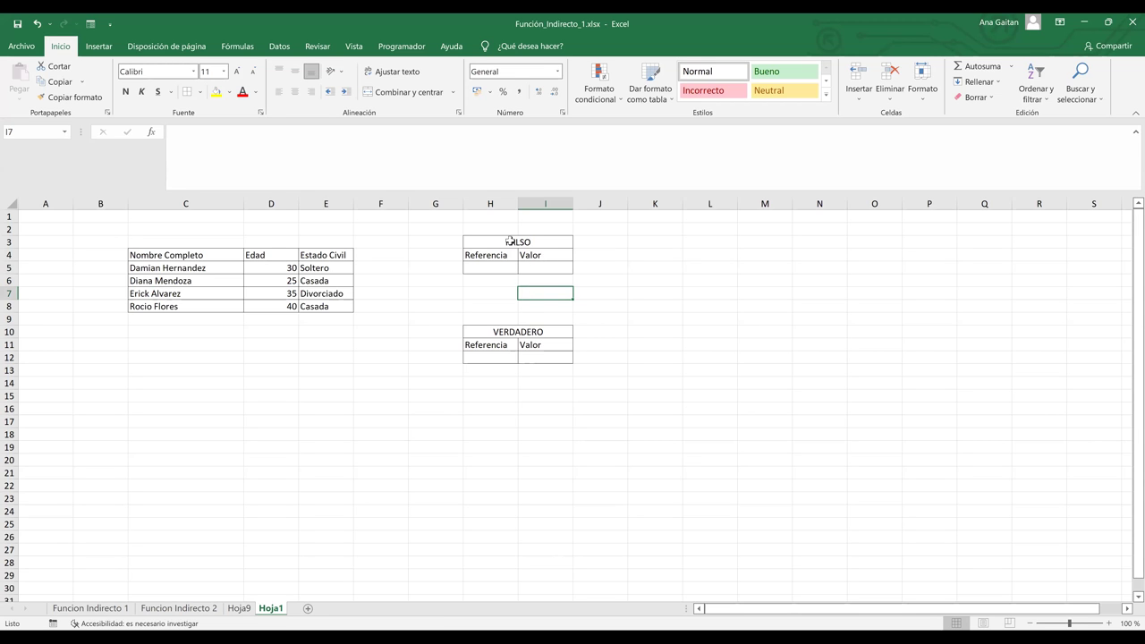
{"action": "left_click", "coordinate": [510, 240]}
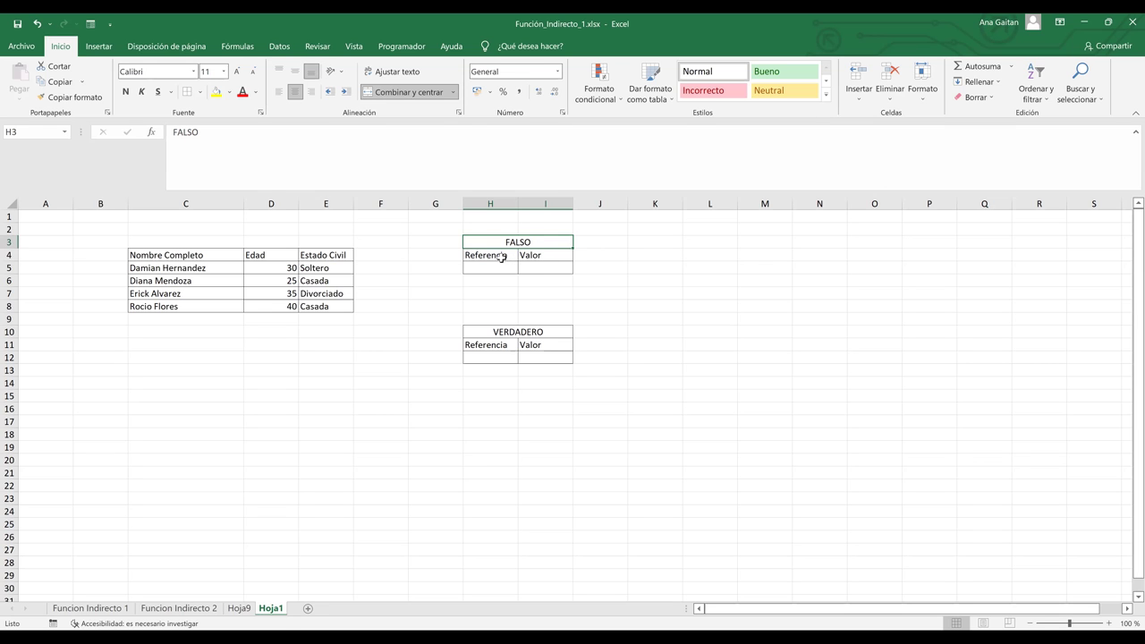
{"action": "left_click", "coordinate": [503, 257]}
{"action": "left_click", "coordinate": [500, 266]}
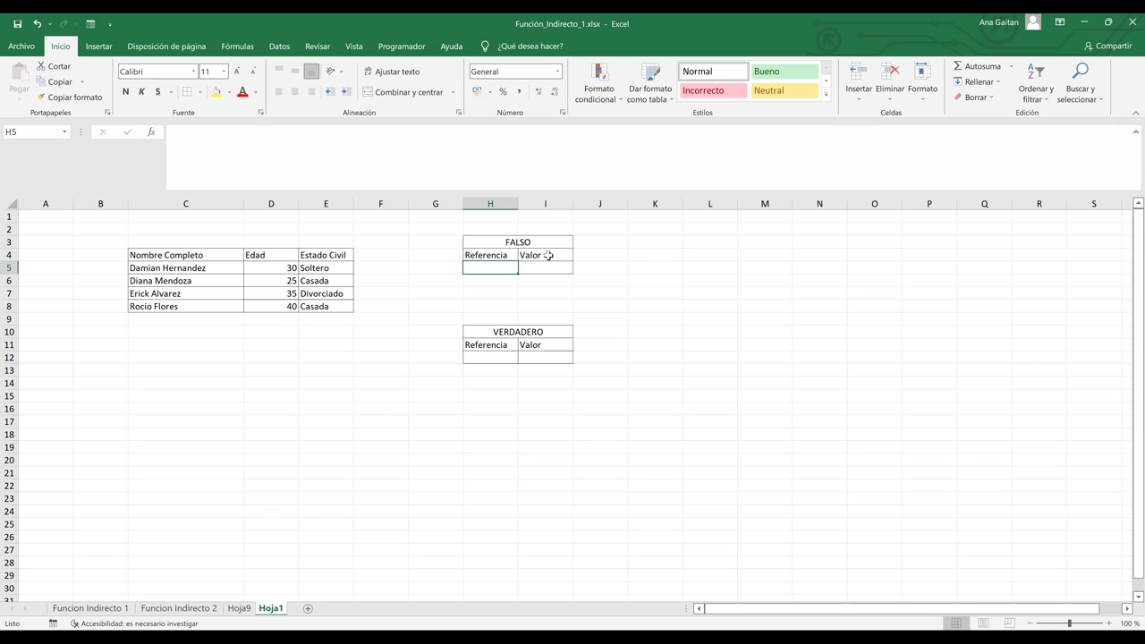
{"action": "left_click", "coordinate": [548, 255]}
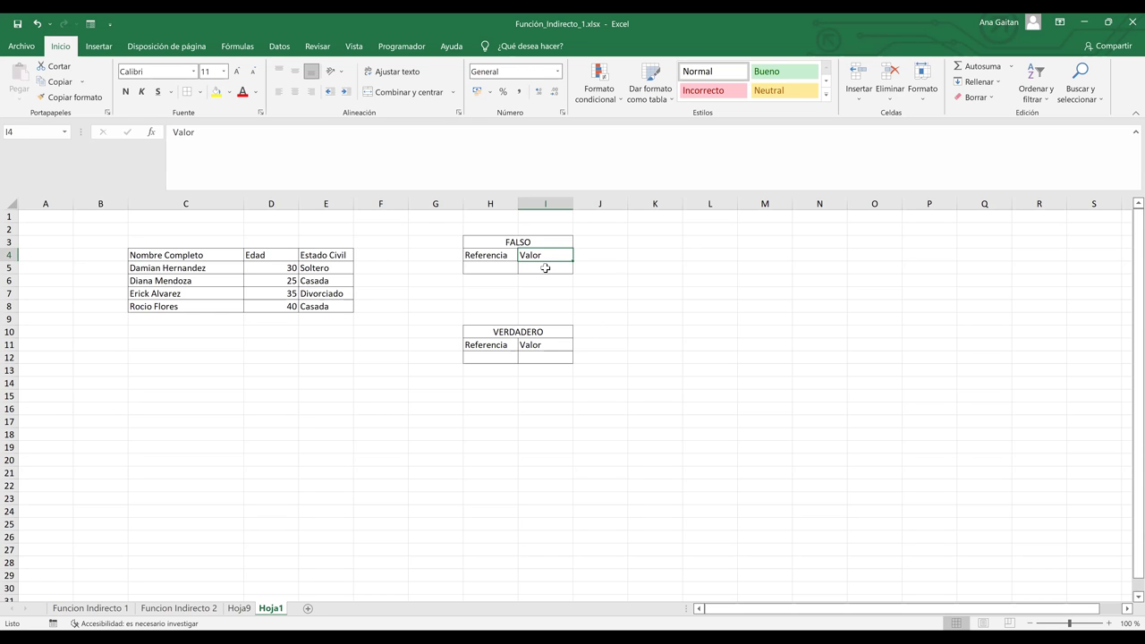
{"action": "left_click", "coordinate": [546, 268]}
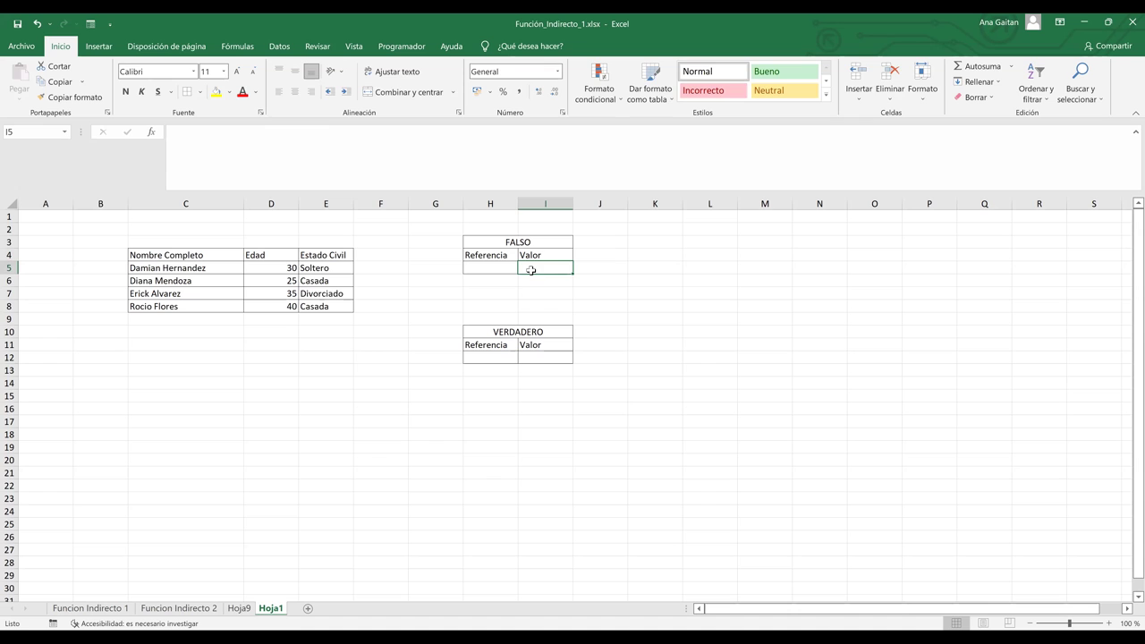
Enter =INDIRECTO(H5;FALSO) in I5, showing #¡REF! while H5 is empty.
{"action": "type", "text": "="}
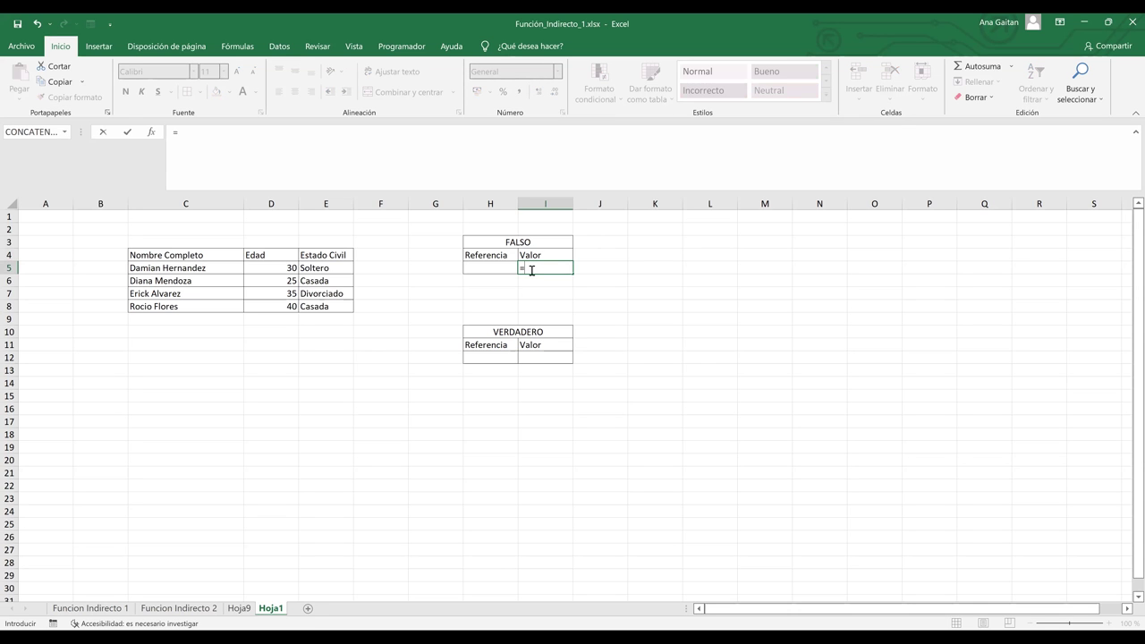
{"action": "type", "text": "in"}
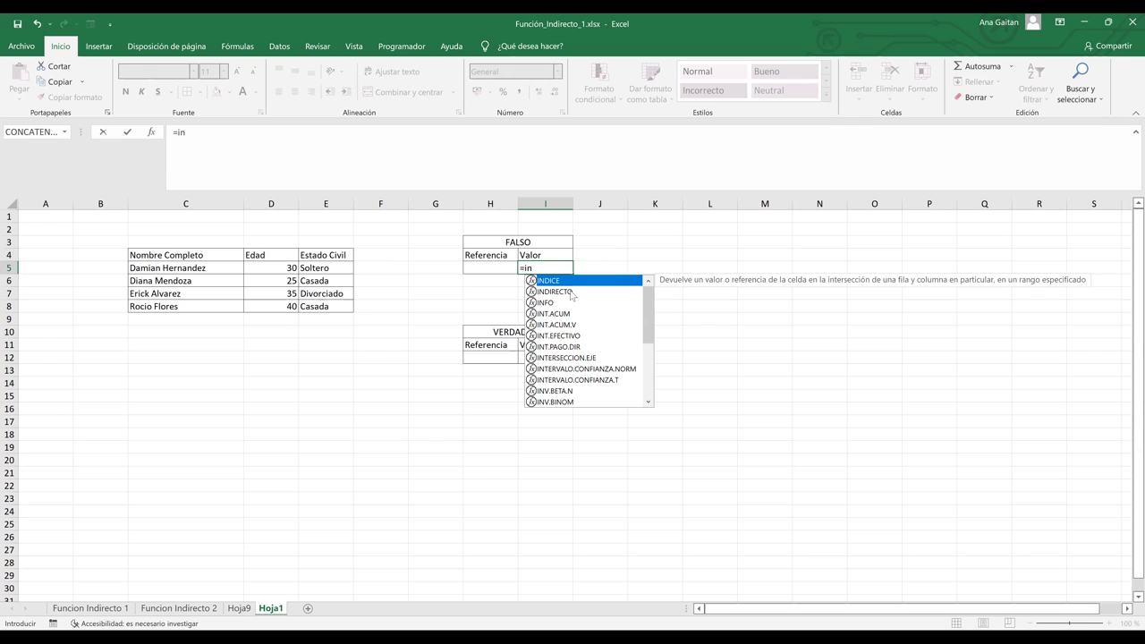
{"action": "double_click", "coordinate": [570, 291]}
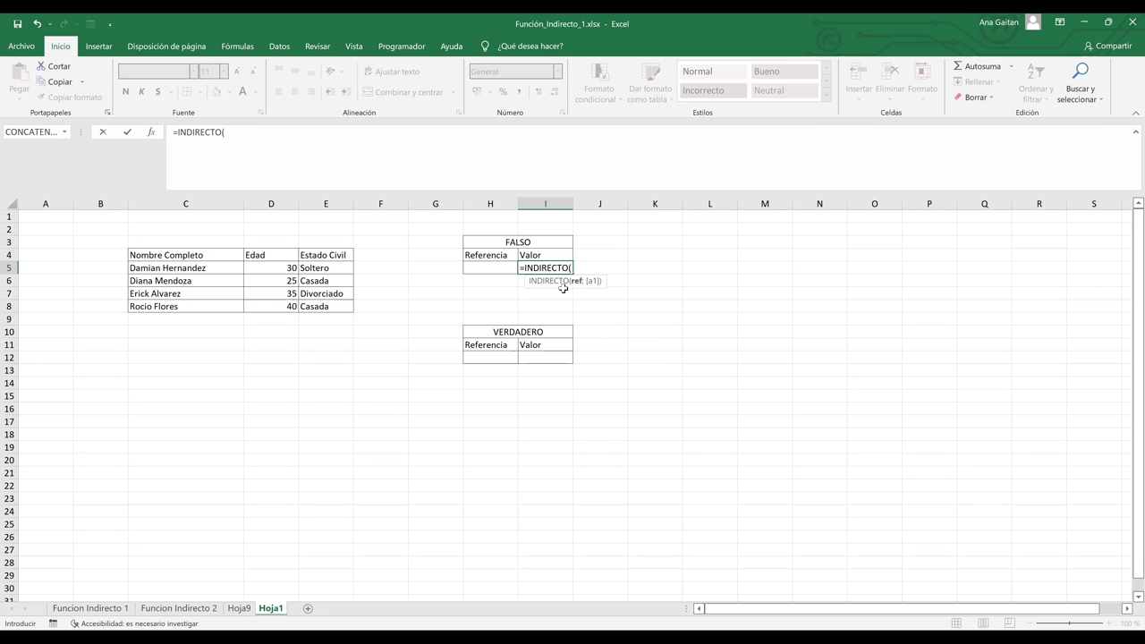
{"action": "left_click", "coordinate": [500, 265]}
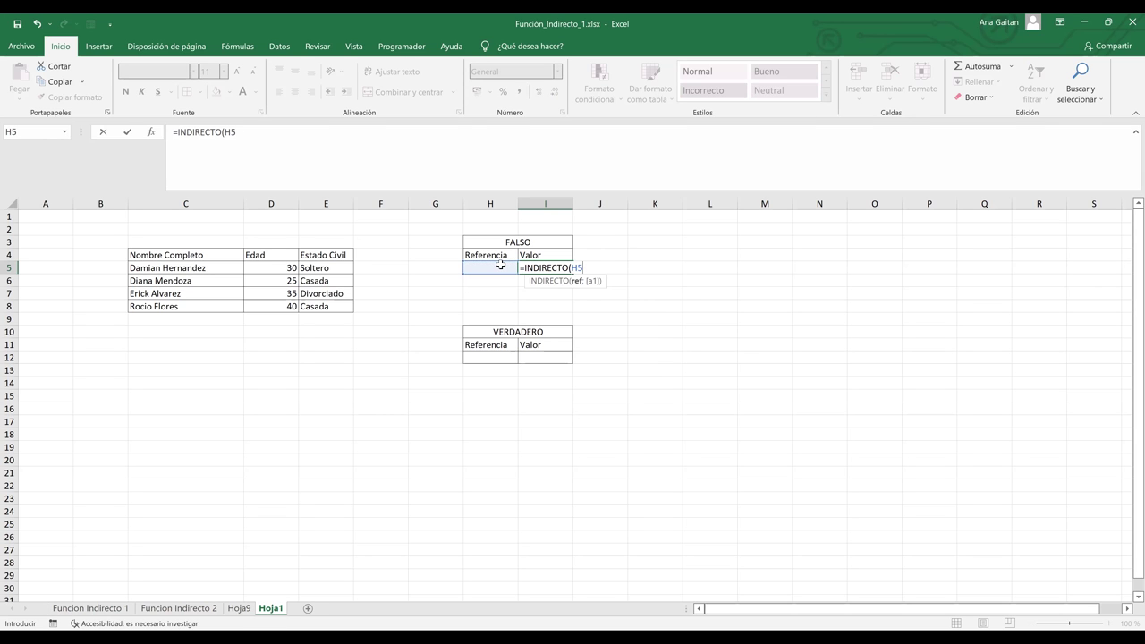
{"action": "type", "text": ";"}
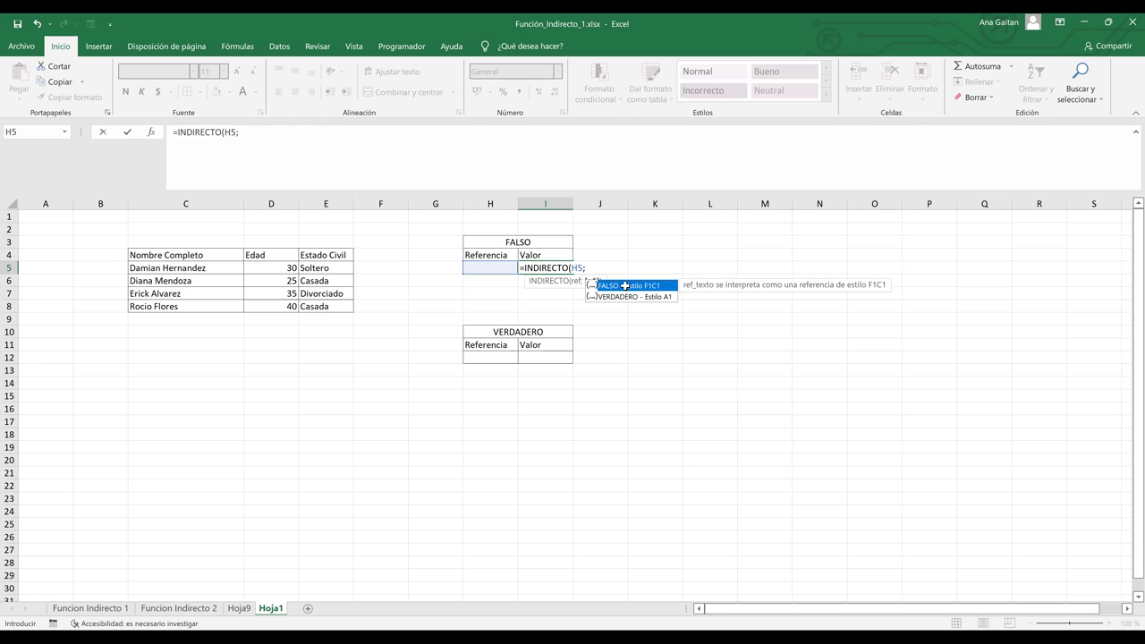
{"action": "double_click", "coordinate": [625, 285]}
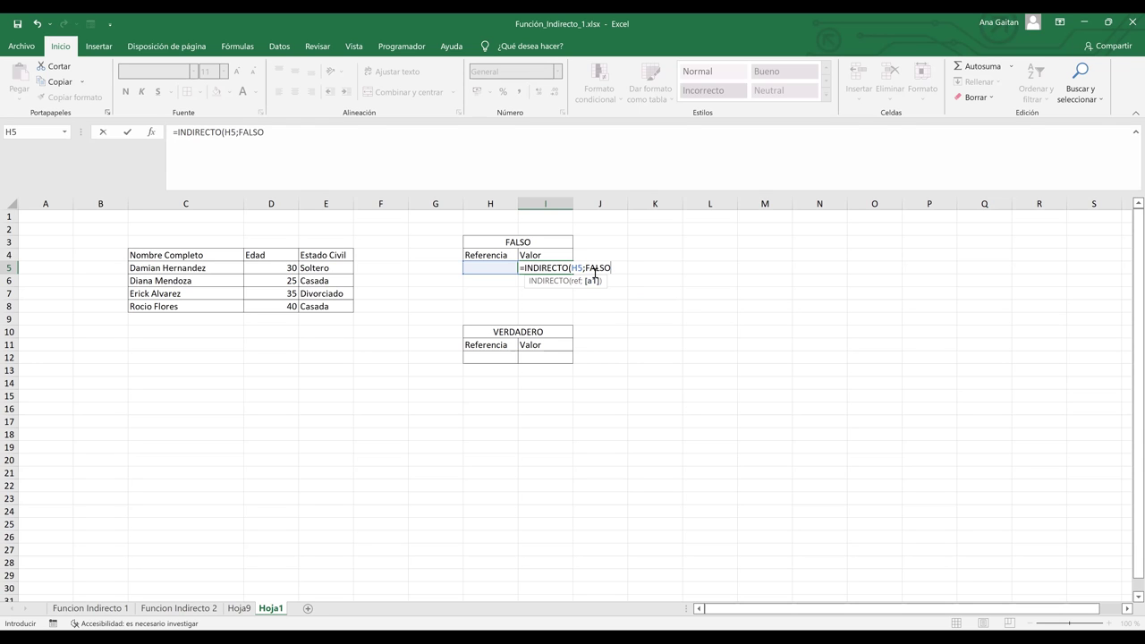
{"action": "left_click", "coordinate": [595, 271]}
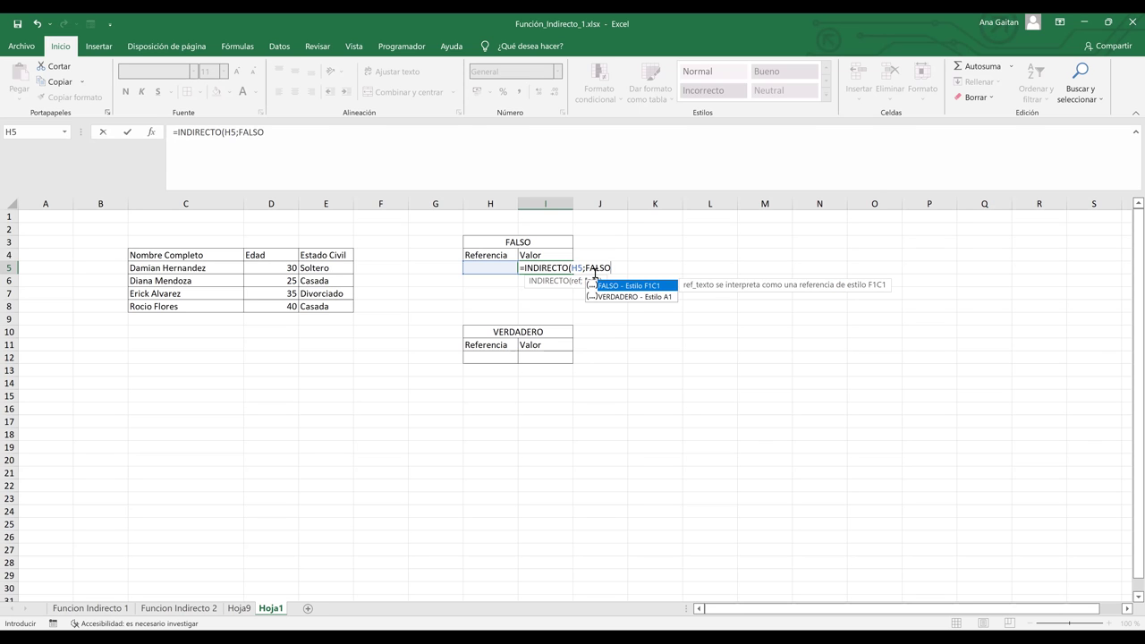
{"action": "key", "text": "Return"}
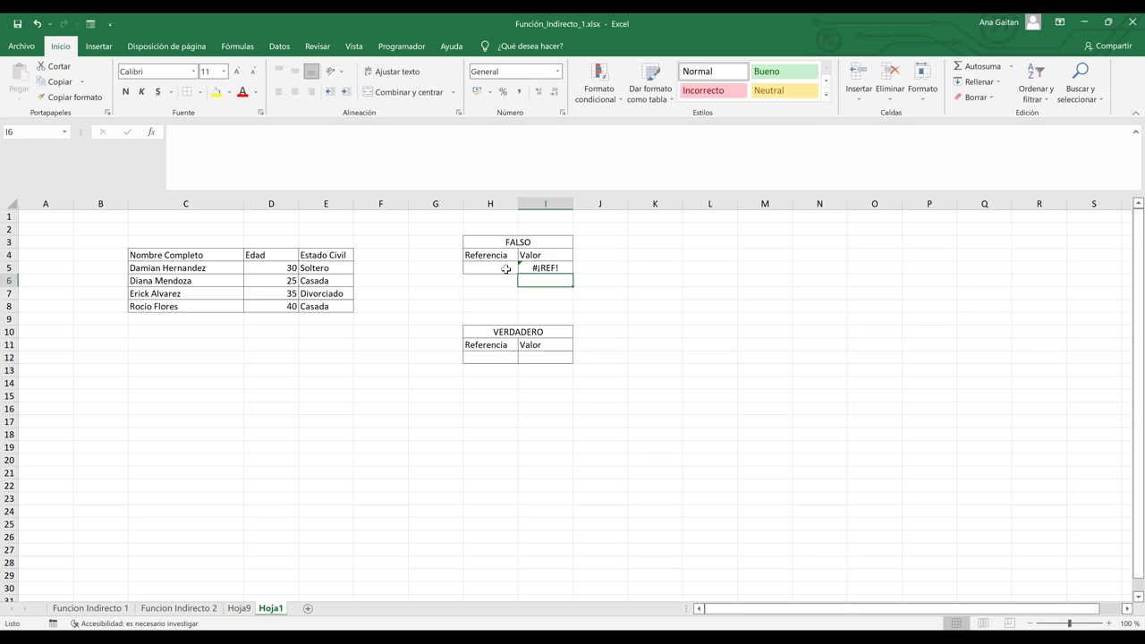
{"action": "left_click", "coordinate": [506, 269]}
{"action": "left_click", "coordinate": [543, 268]}
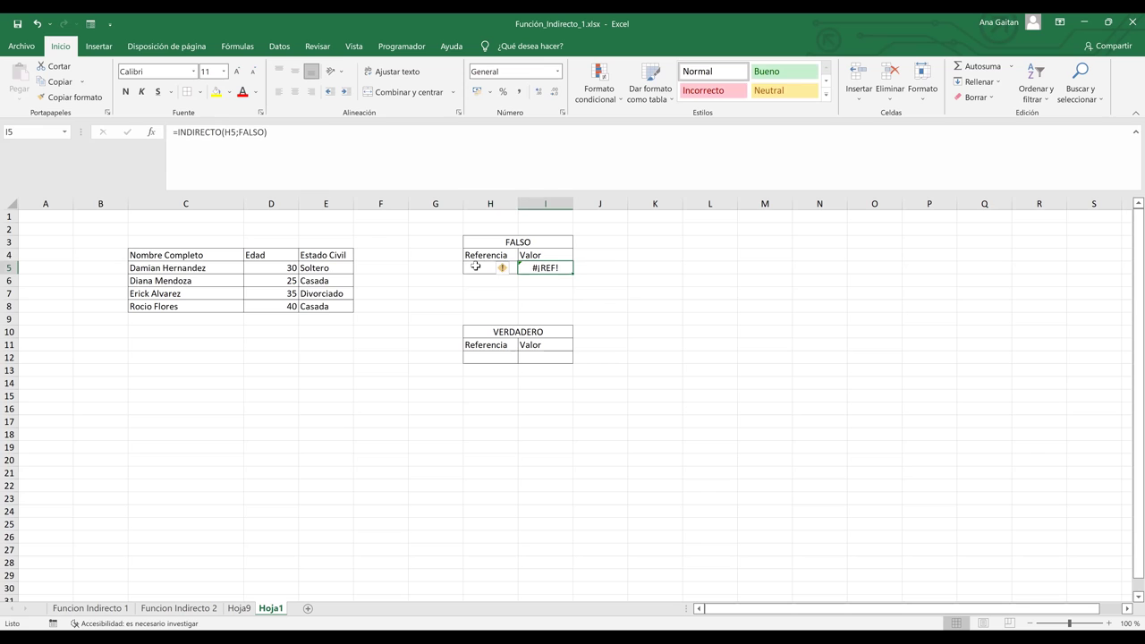
{"action": "left_click", "coordinate": [475, 266]}
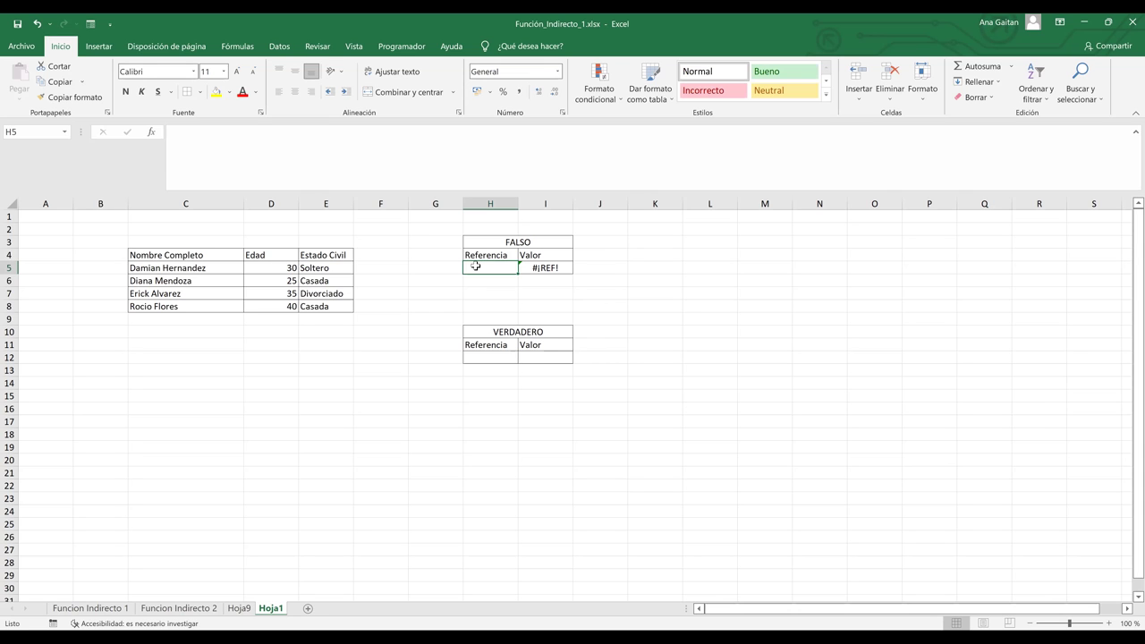
{"action": "left_click", "coordinate": [544, 269]}
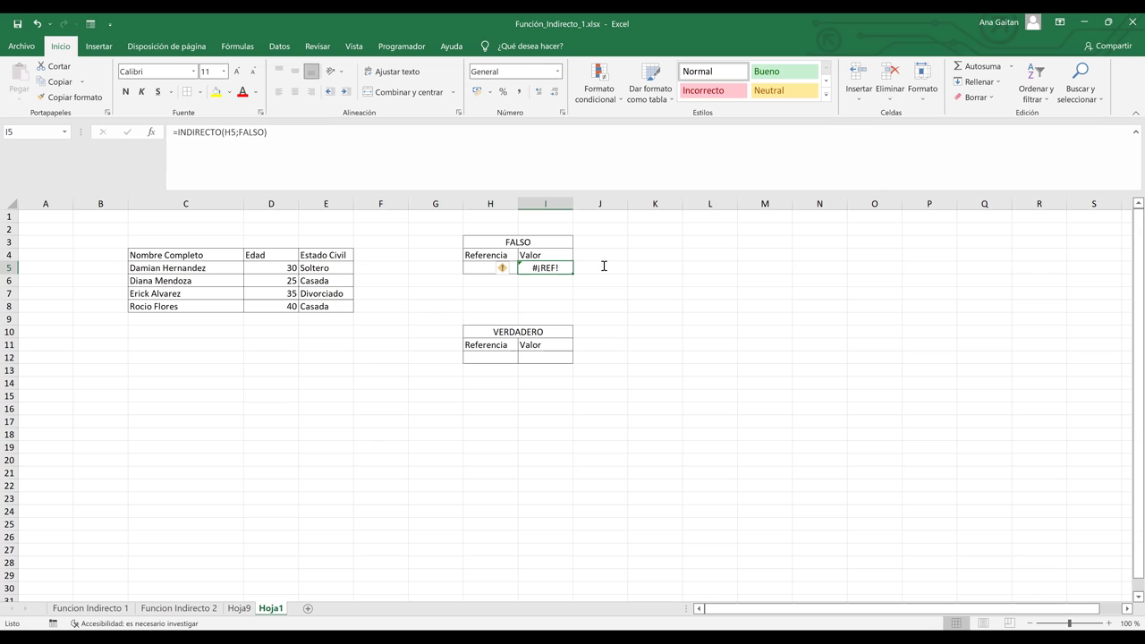
{"action": "key", "text": "F2"}
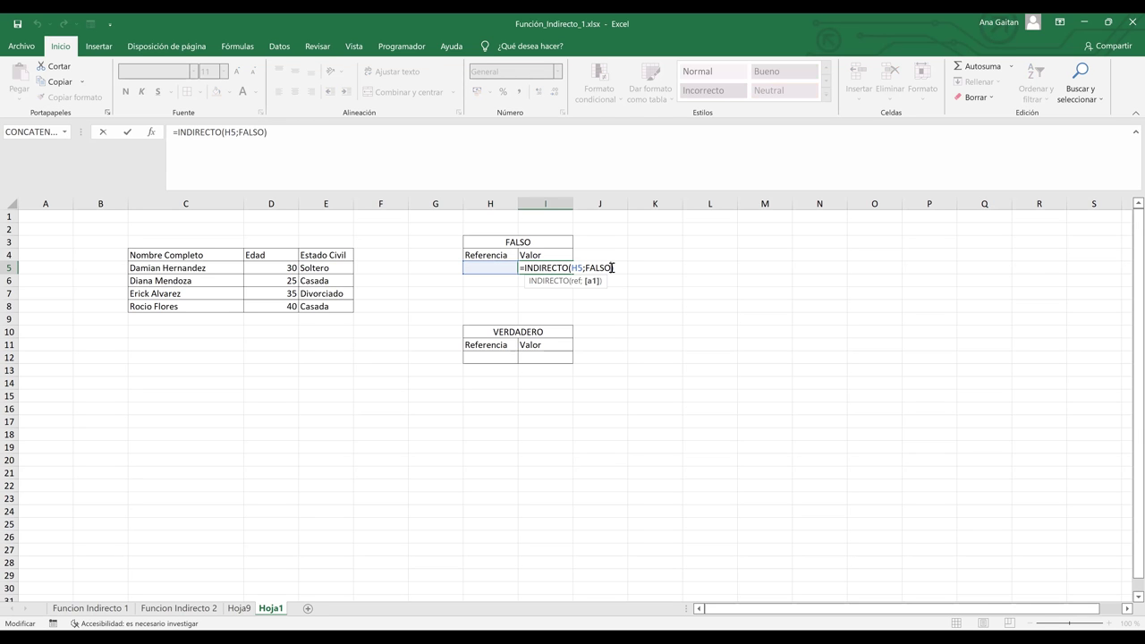
{"action": "key", "text": "Return"}
{"action": "left_click", "coordinate": [486, 265]}
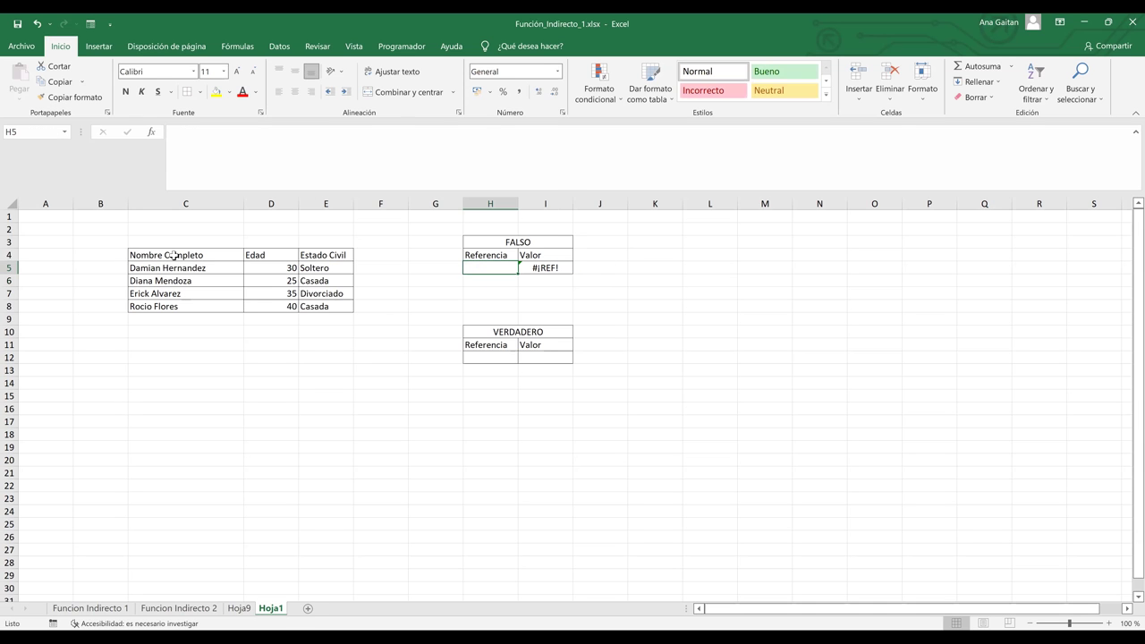
{"action": "left_click_drag", "start_coordinate": [179, 255], "coordinate": [313, 302]}
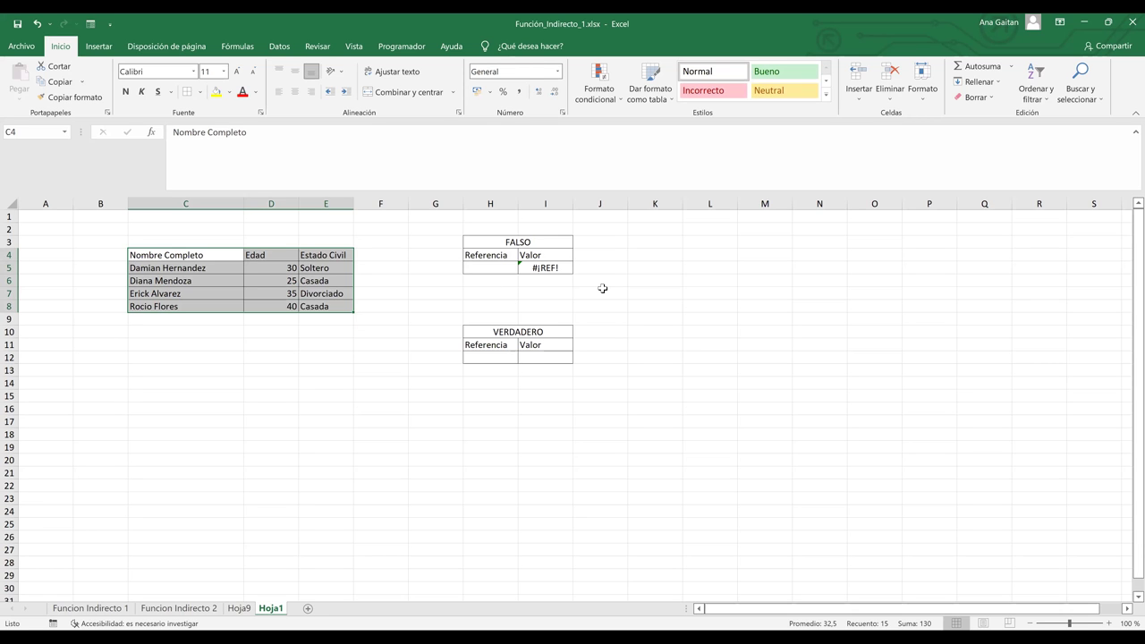
{"action": "left_click", "coordinate": [492, 269]}
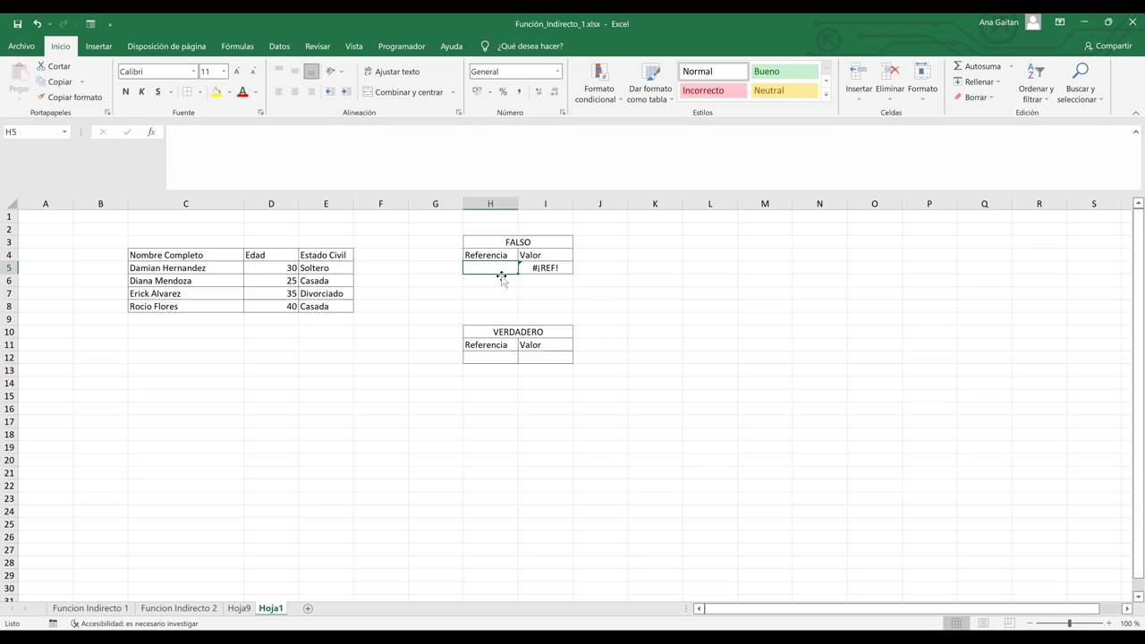
Enter f6c5 in H5 so I5 shows Casada, then select row 6 and column E.
{"action": "type", "text": "f"}
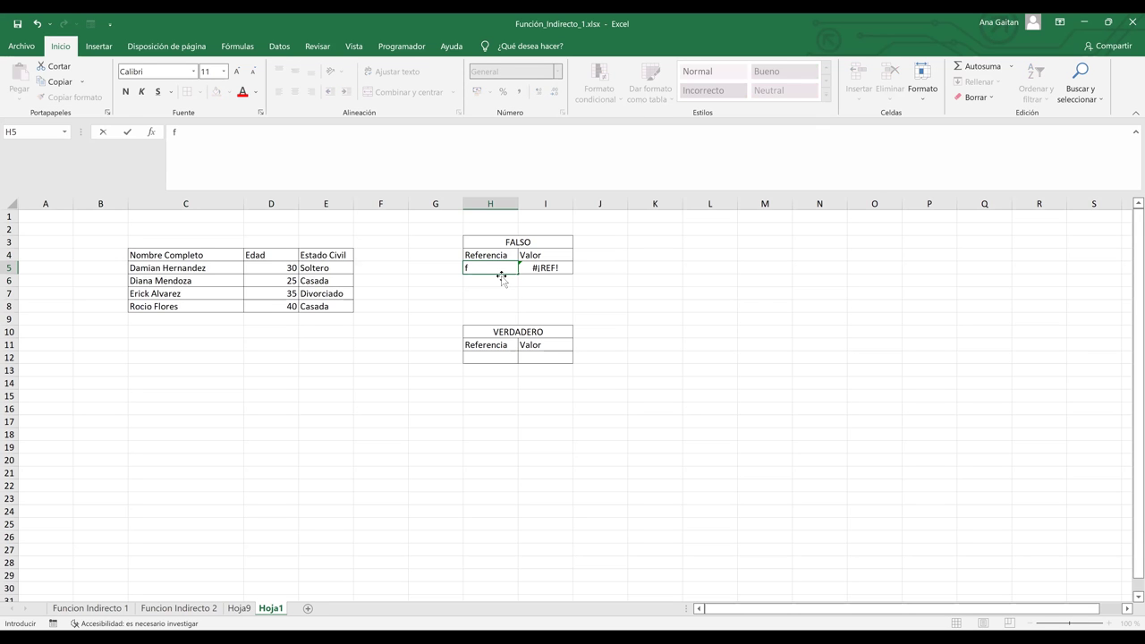
{"action": "type", "text": "6c5"}
{"action": "key", "text": "Return"}
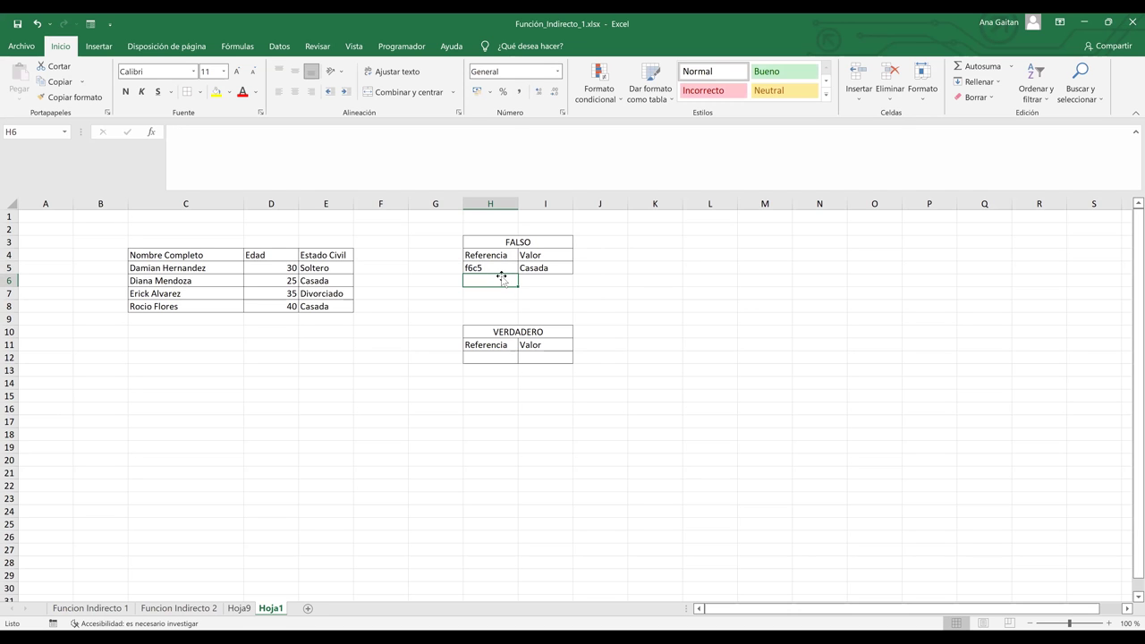
{"action": "left_click", "coordinate": [491, 268]}
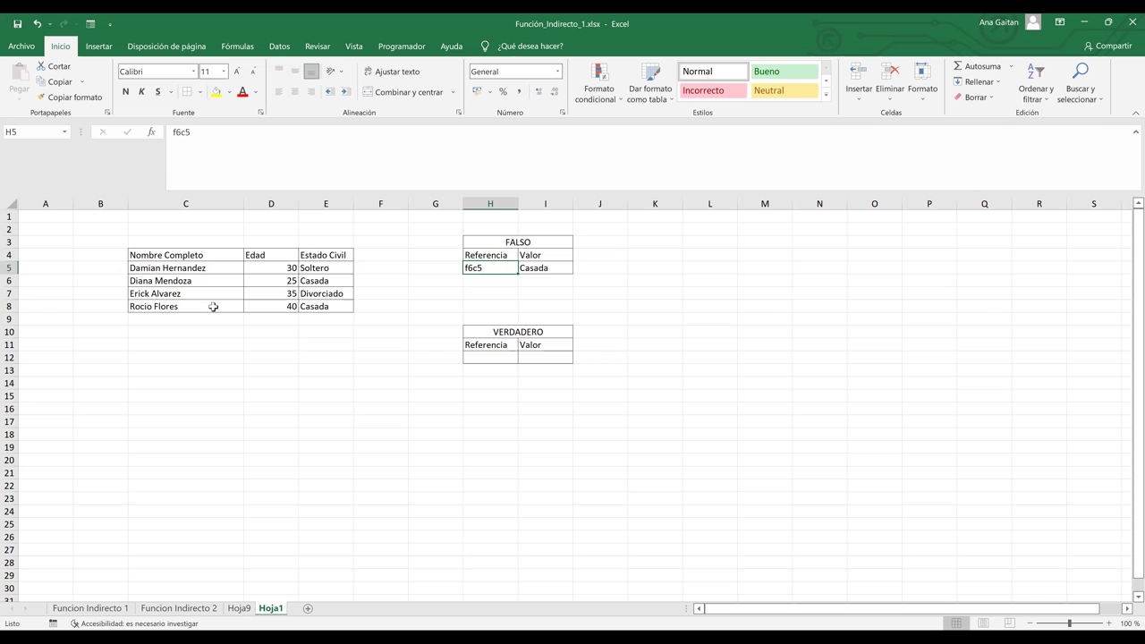
{"action": "left_click", "coordinate": [9, 280]}
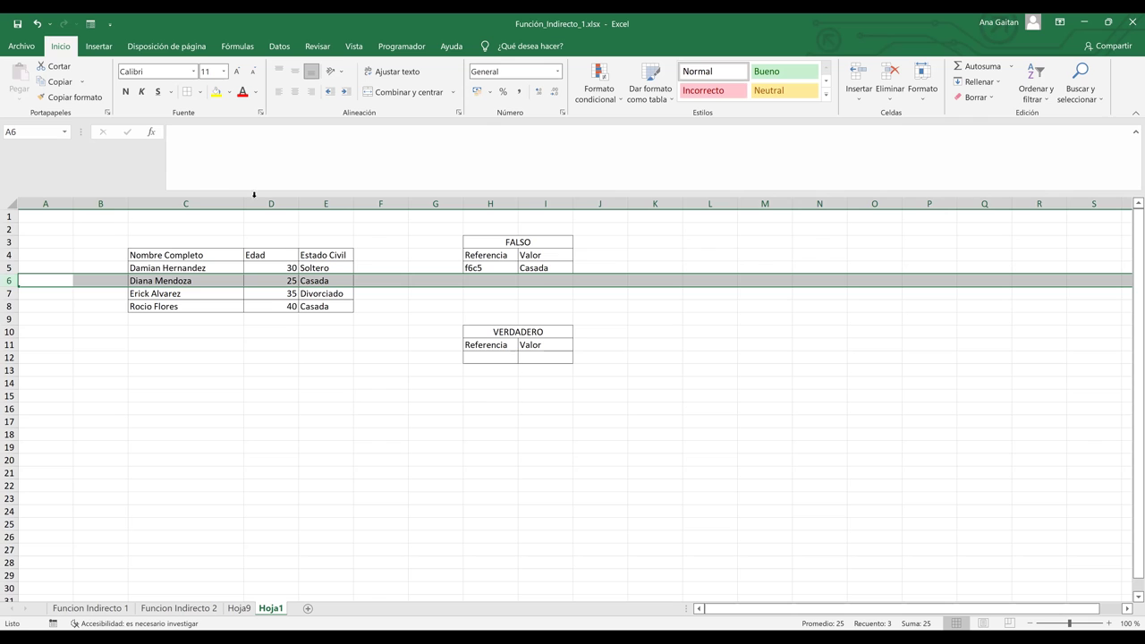
{"action": "left_click", "coordinate": [321, 202]}
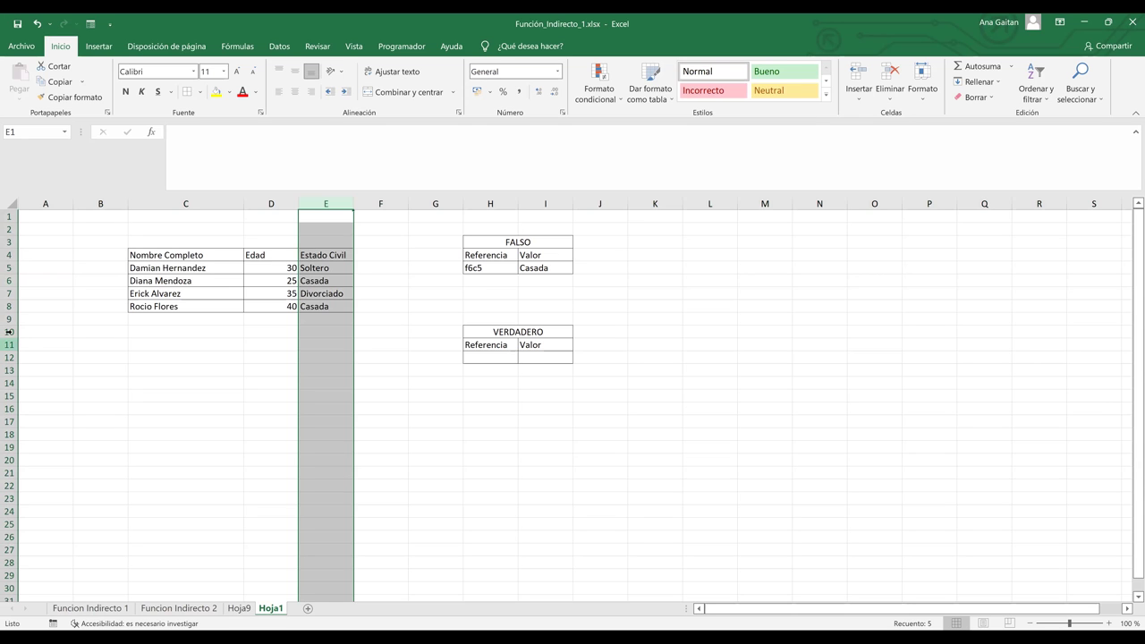
{"action": "left_click", "coordinate": [9, 280], "text": "ctrl"}
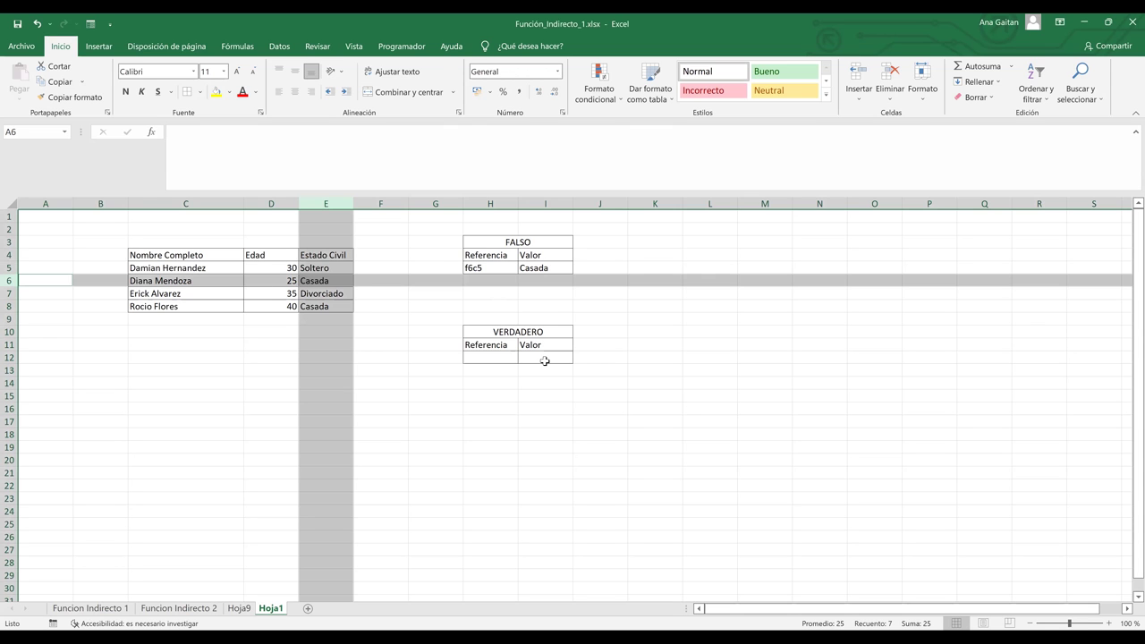
Enter =INDIRECTO(H12;VERDADERO) in cell I12 of the VERDADERO table.
{"action": "left_click", "coordinate": [545, 360]}
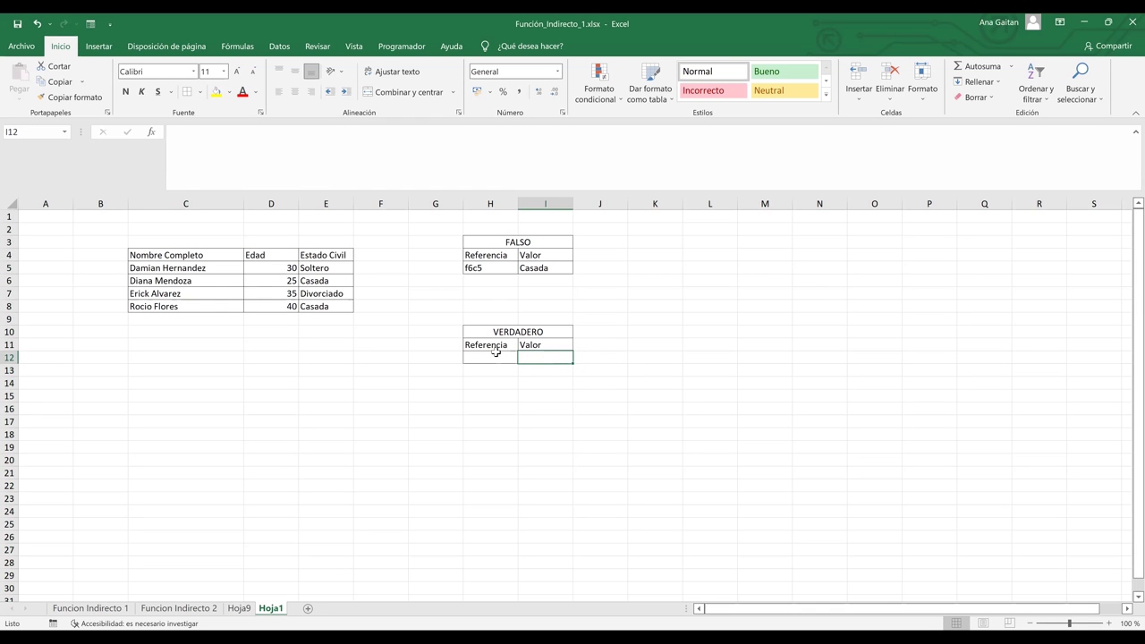
{"action": "type", "text": "="}
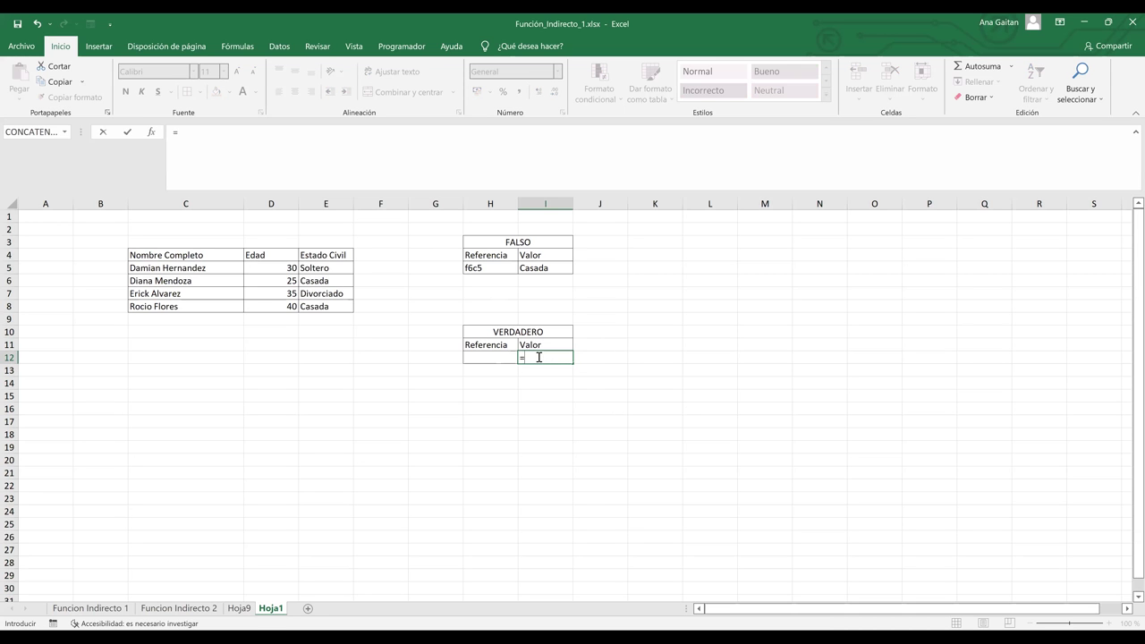
{"action": "type", "text": "INDIRECTO("}
{"action": "left_click", "coordinate": [495, 359]}
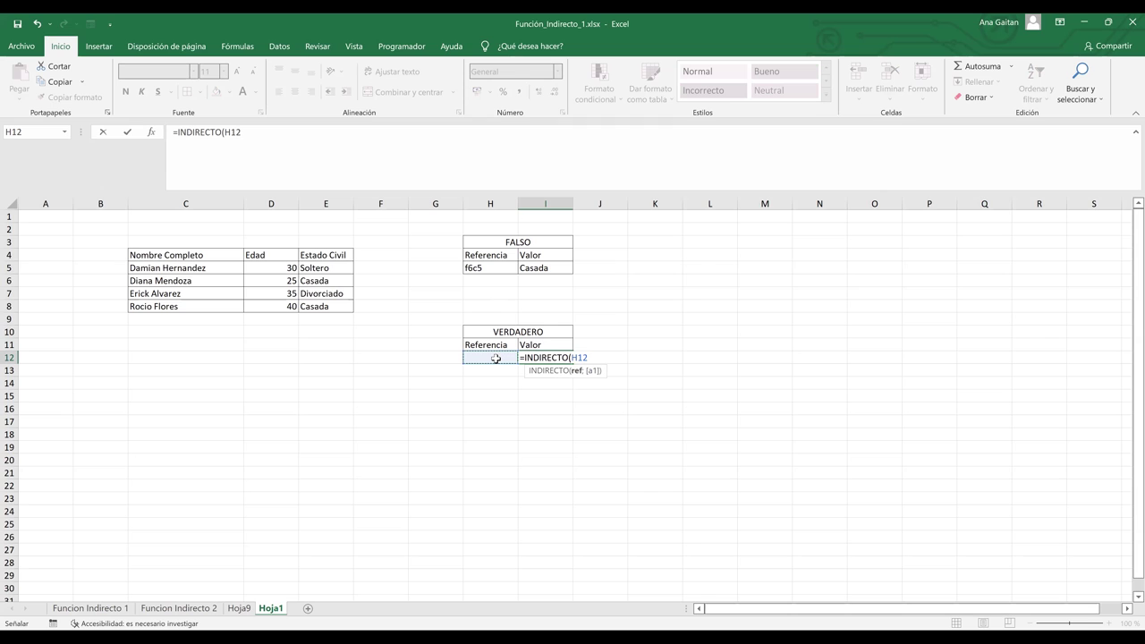
{"action": "type", "text": ";"}
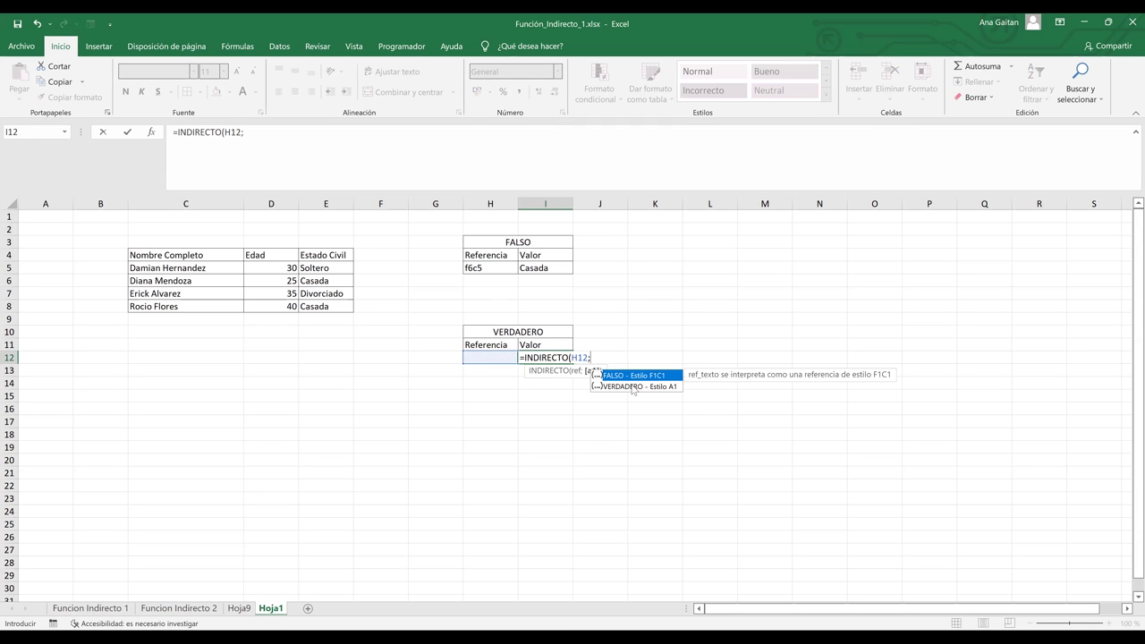
{"action": "double_click", "coordinate": [632, 385]}
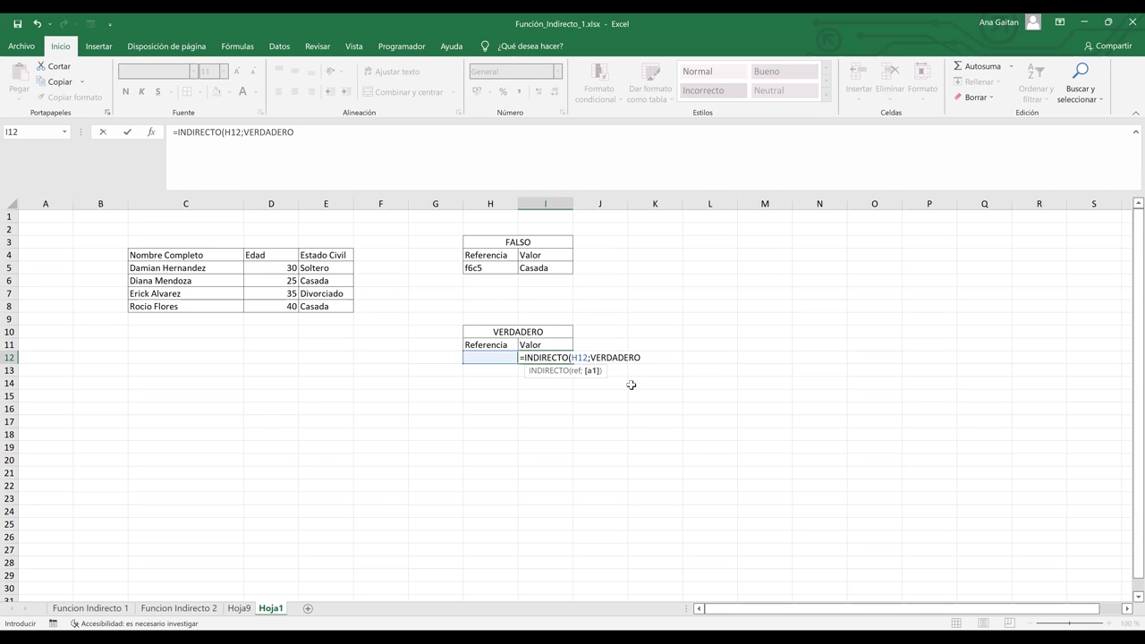
{"action": "key", "text": "Return"}
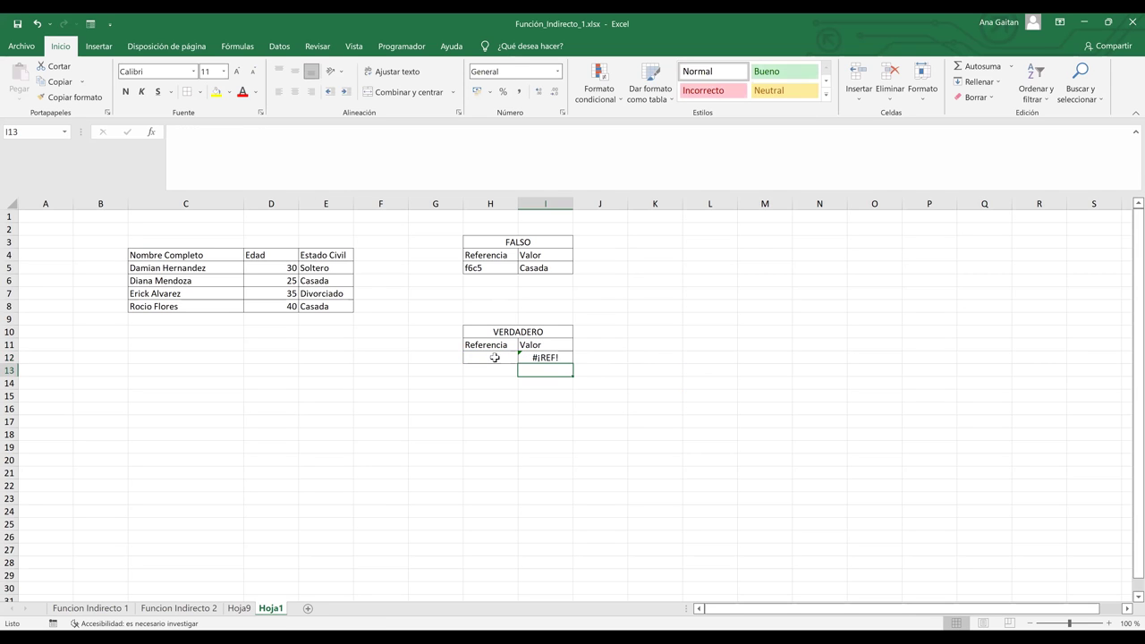
Enter reference e6 in H12 so I12 shows Casada, then highlight column E and row 6.
{"action": "left_click", "coordinate": [493, 357]}
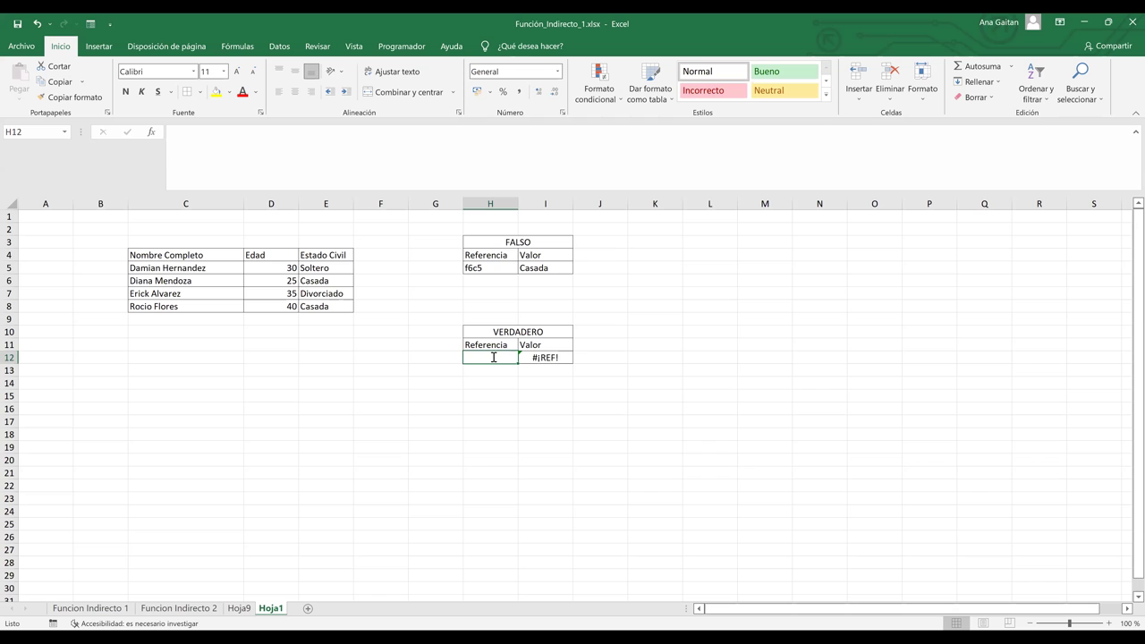
{"action": "type", "text": "e6"}
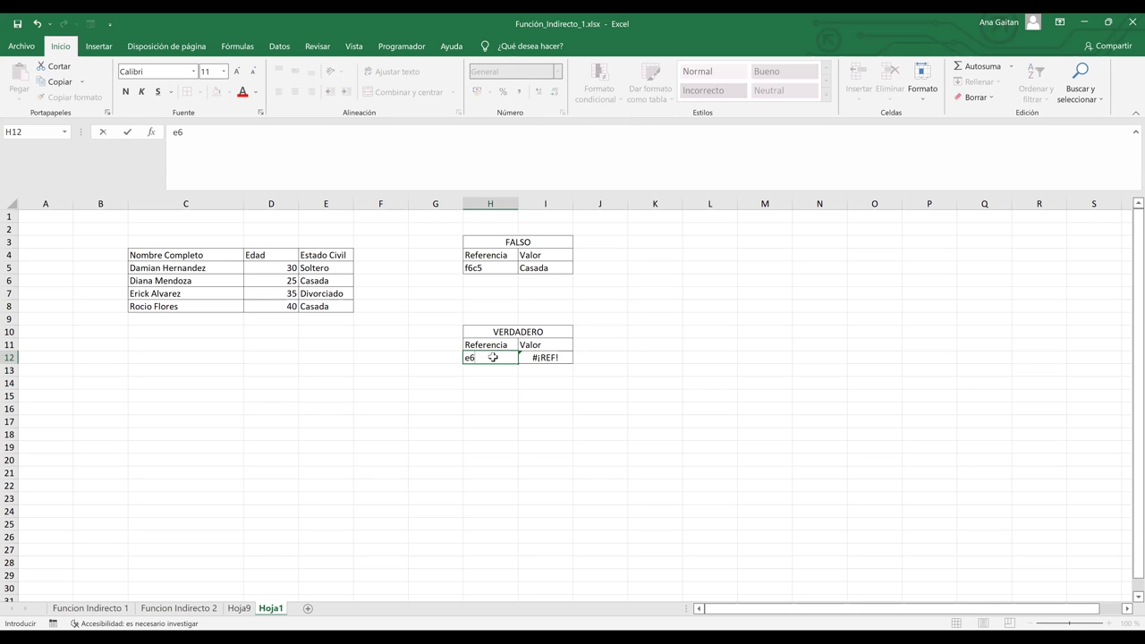
{"action": "key", "text": "Return"}
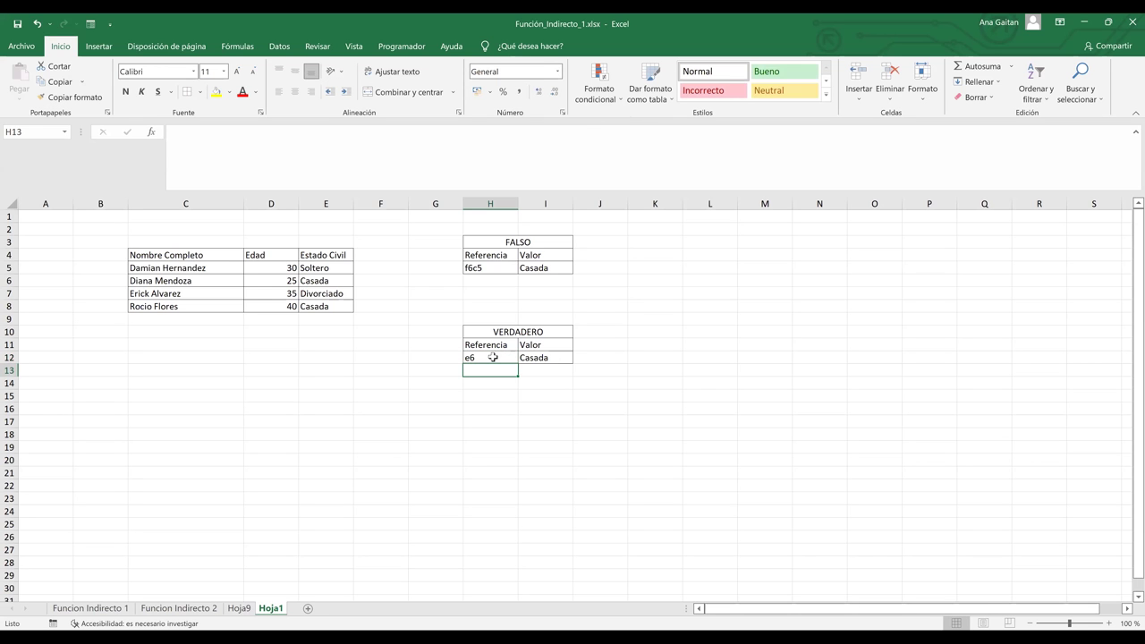
{"action": "left_click", "coordinate": [328, 203]}
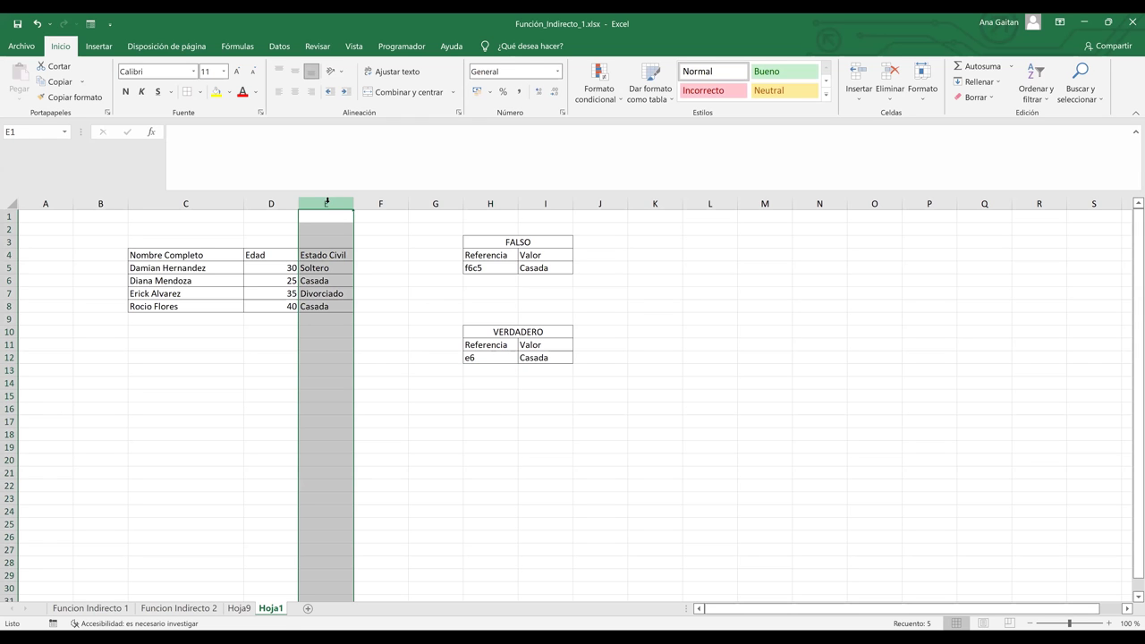
{"action": "left_click", "coordinate": [8, 280], "text": "ctrl"}
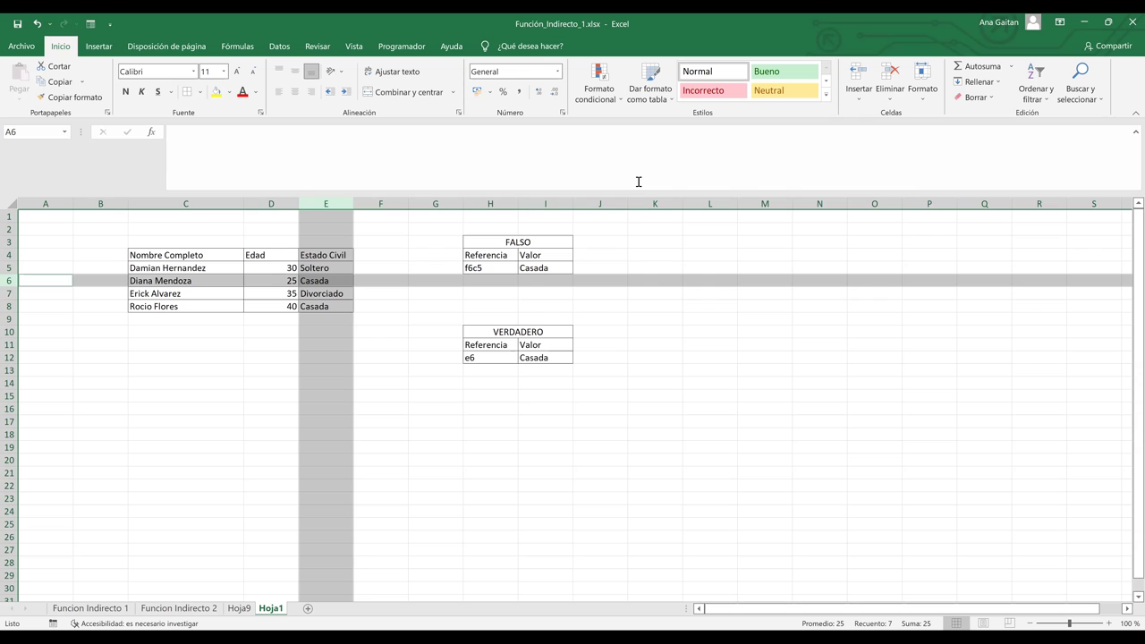
Change the H12 reference to c8 and check the formula result in I12.
{"action": "left_click", "coordinate": [494, 357]}
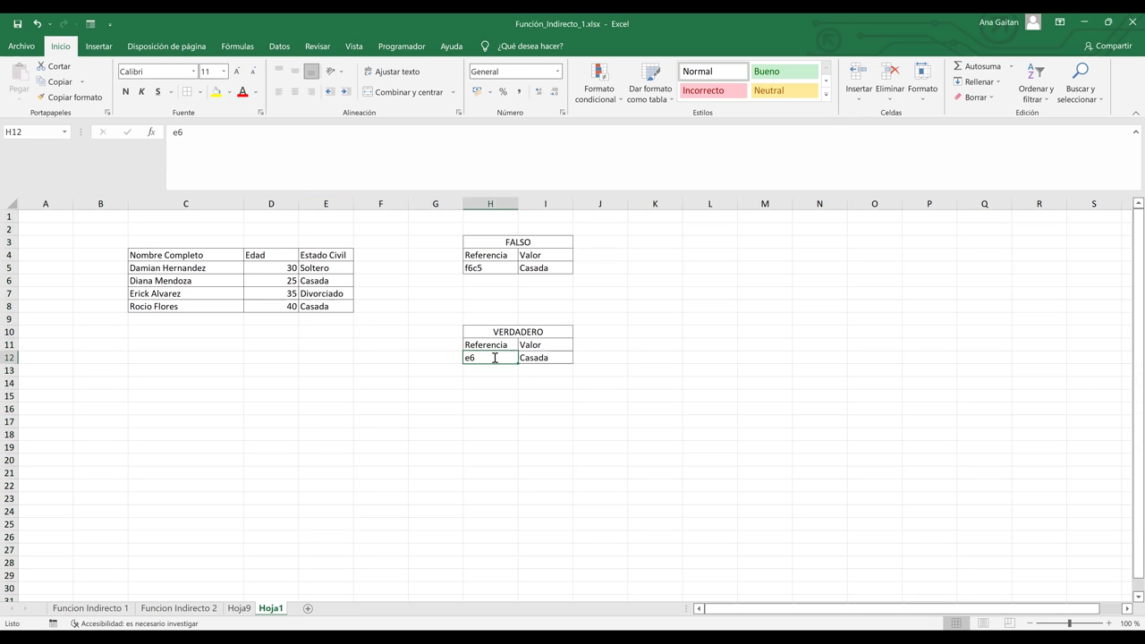
{"action": "type", "text": "c8"}
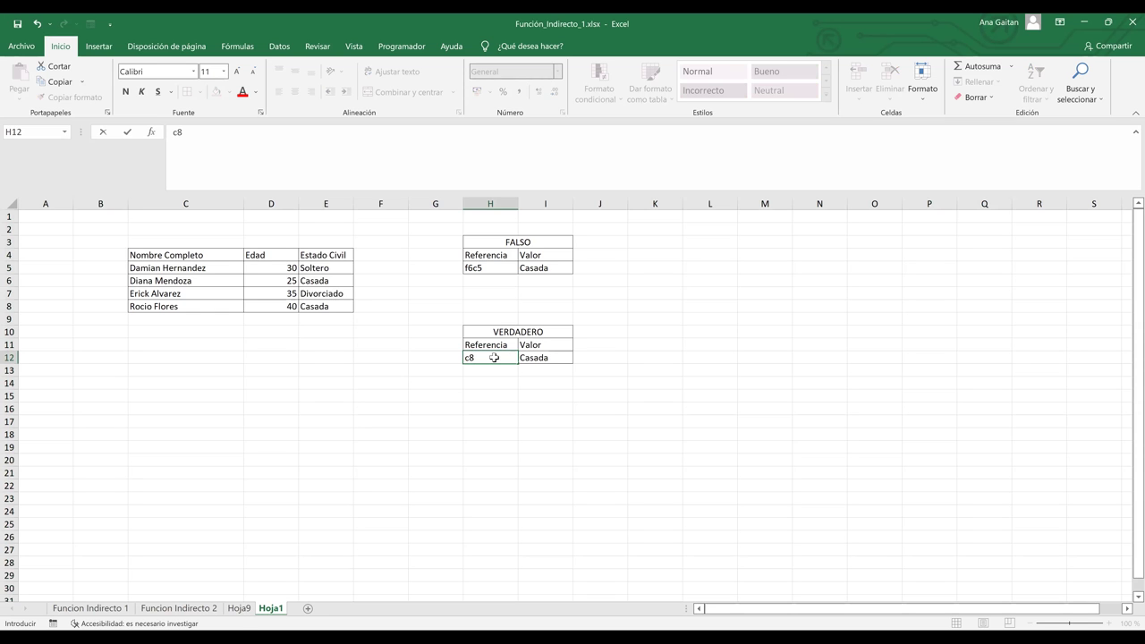
{"action": "key", "text": "Return"}
{"action": "left_click", "coordinate": [556, 361]}
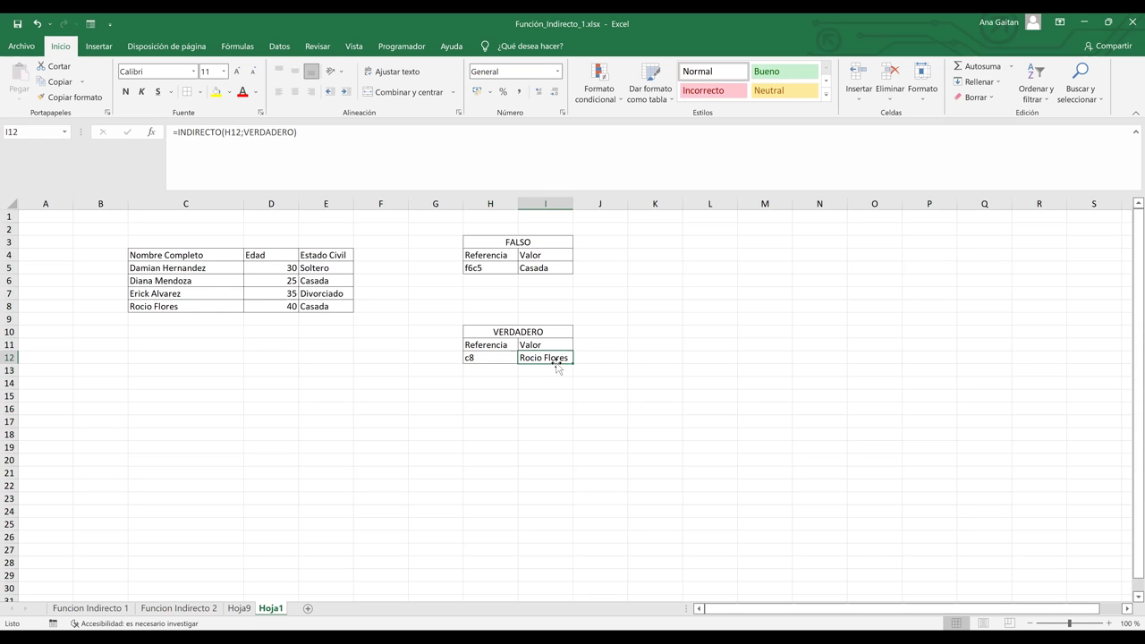
Locate cell C8 via row 8 and column C, and fill it yellow.
{"action": "left_click", "coordinate": [9, 306]}
{"action": "left_click", "coordinate": [204, 200], "text": "ctrl"}
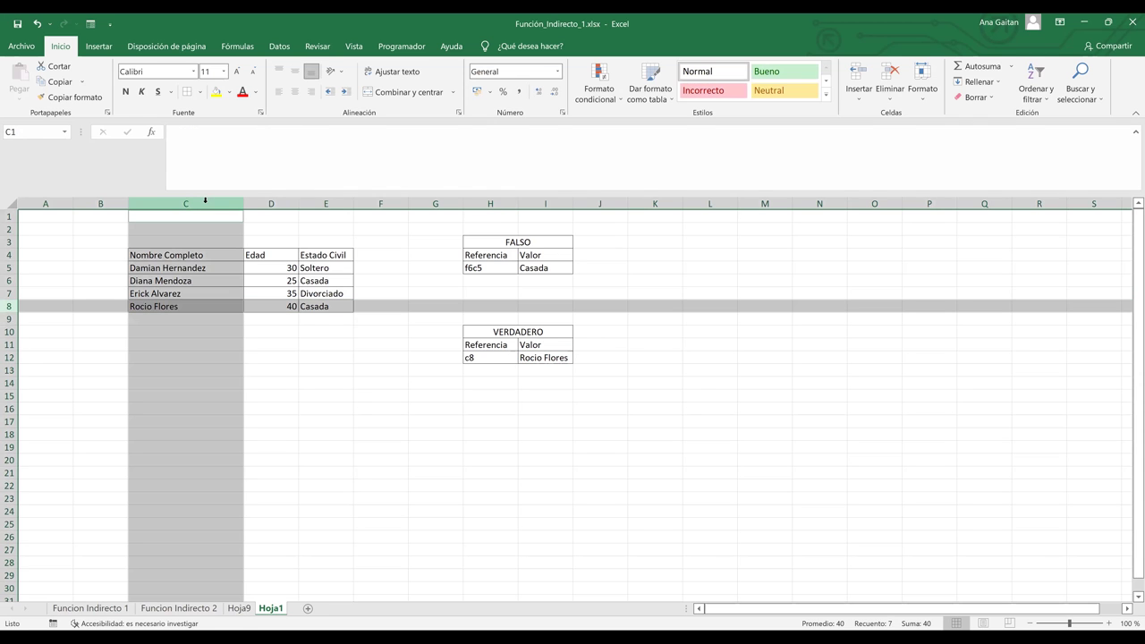
{"action": "left_click", "coordinate": [156, 307]}
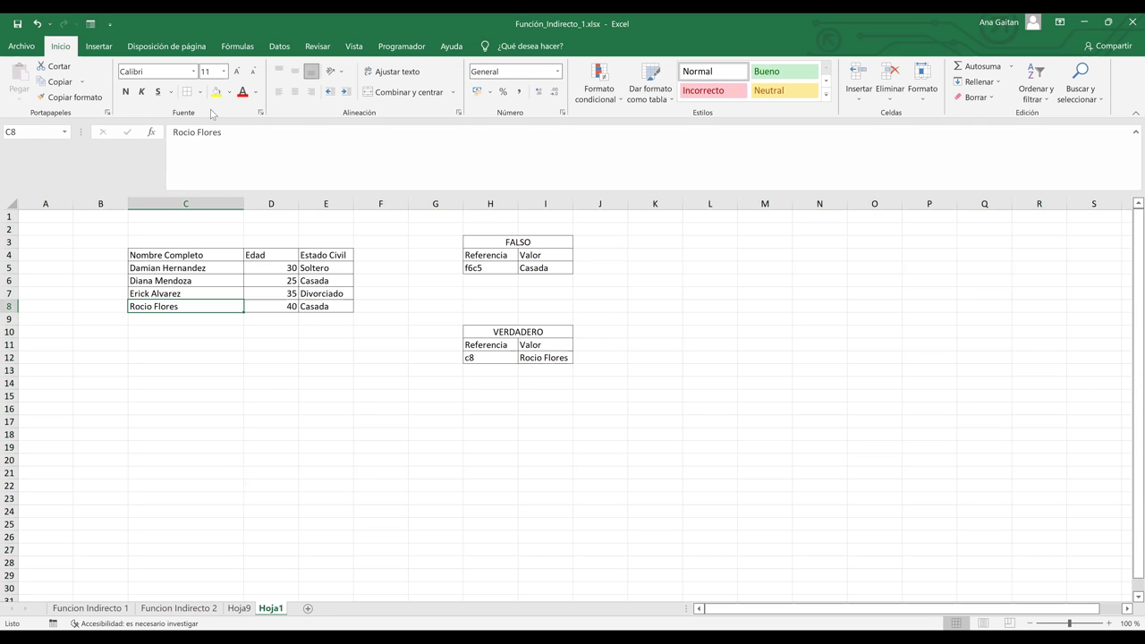
{"action": "left_click", "coordinate": [216, 91]}
{"action": "left_click", "coordinate": [506, 393]}
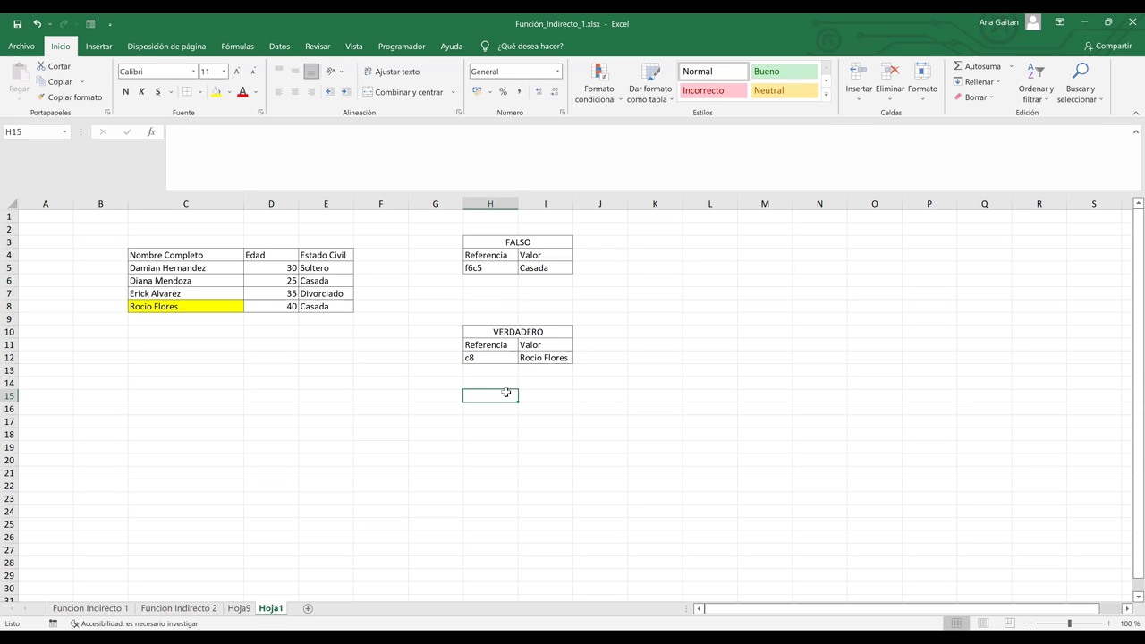
On Funcion Indirecto 2, commit =INDIRECTO(I9) in I11 so it shows Enero, then return to Hoja1.
{"action": "left_click", "coordinate": [179, 609]}
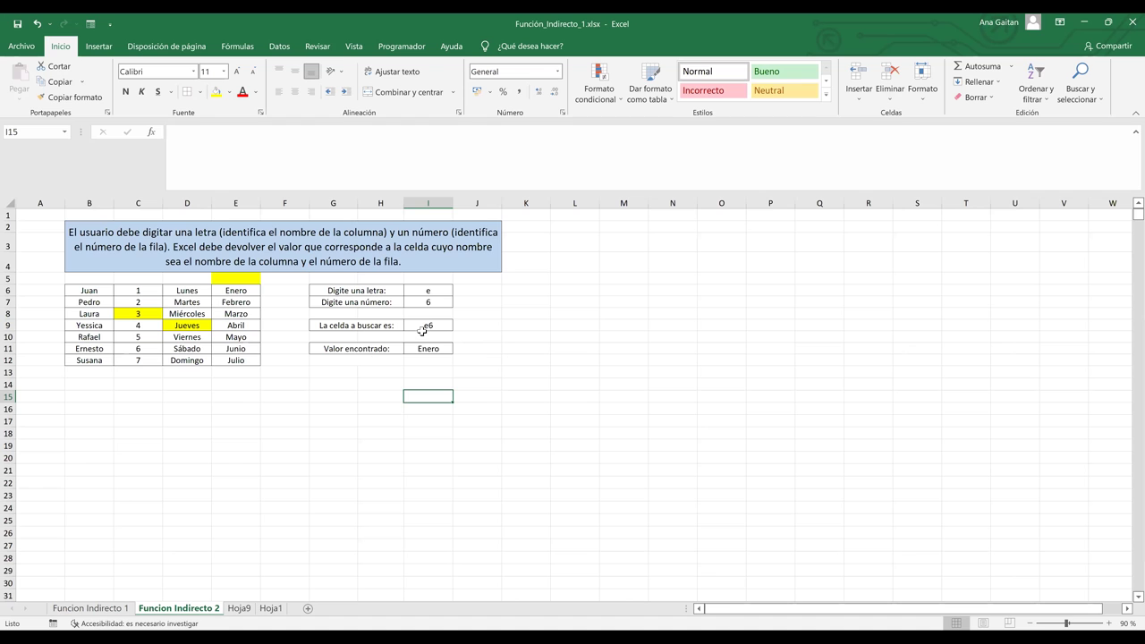
{"action": "left_click", "coordinate": [427, 346]}
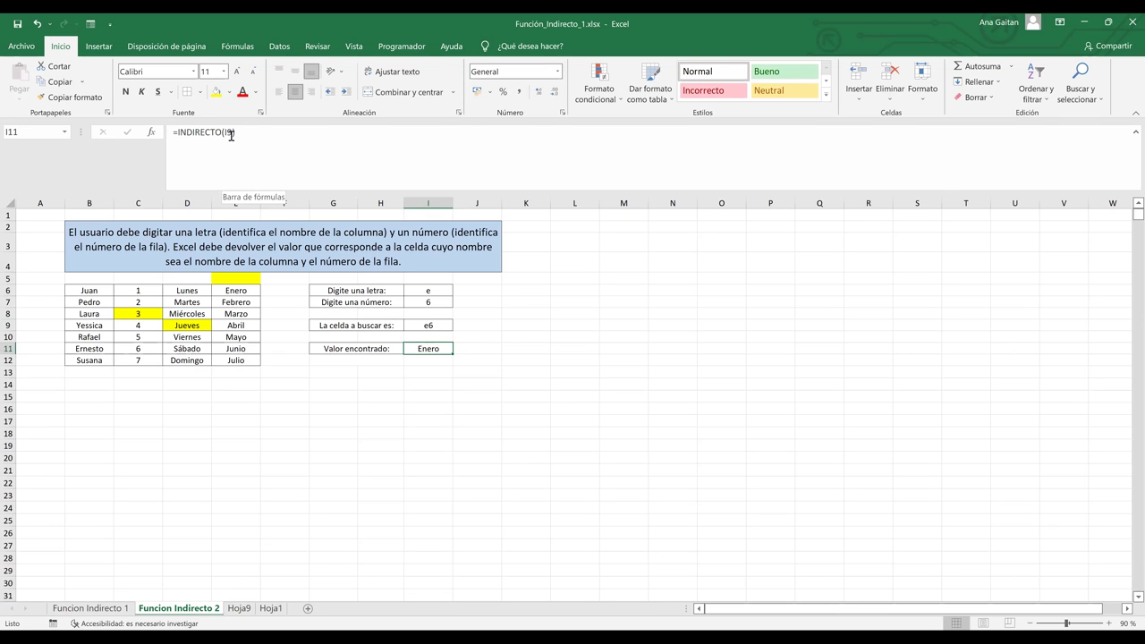
{"action": "left_click", "coordinate": [231, 135]}
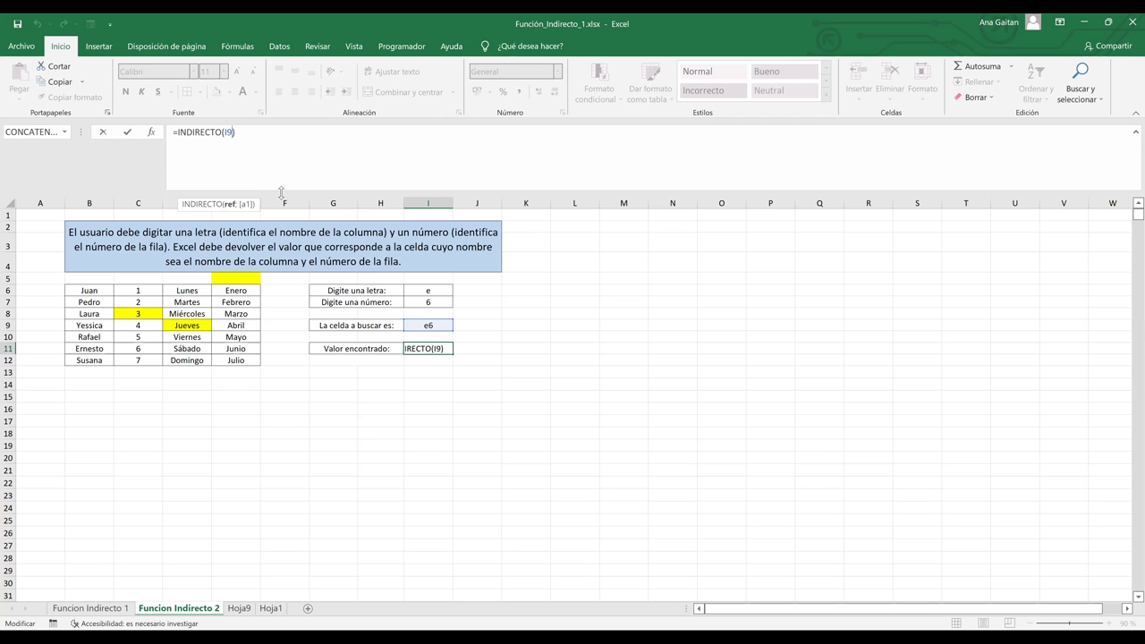
{"action": "key", "text": "Return"}
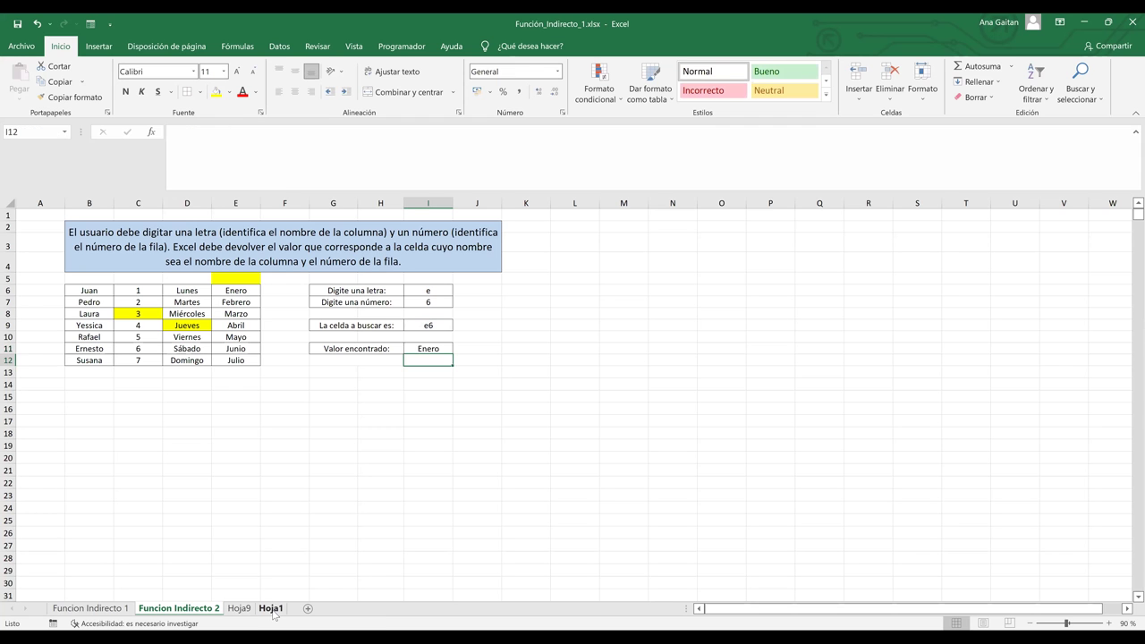
{"action": "left_click", "coordinate": [271, 609]}
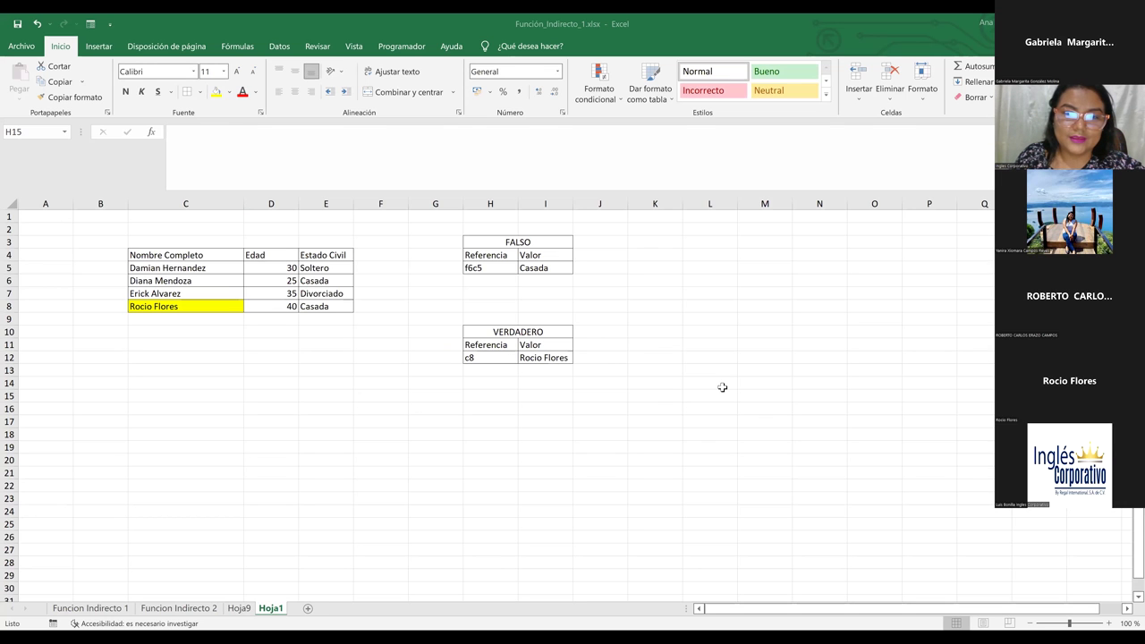
Point out values in the Hoja1 tables, including the age value 35.
{"action": "left_click", "coordinate": [421, 408]}
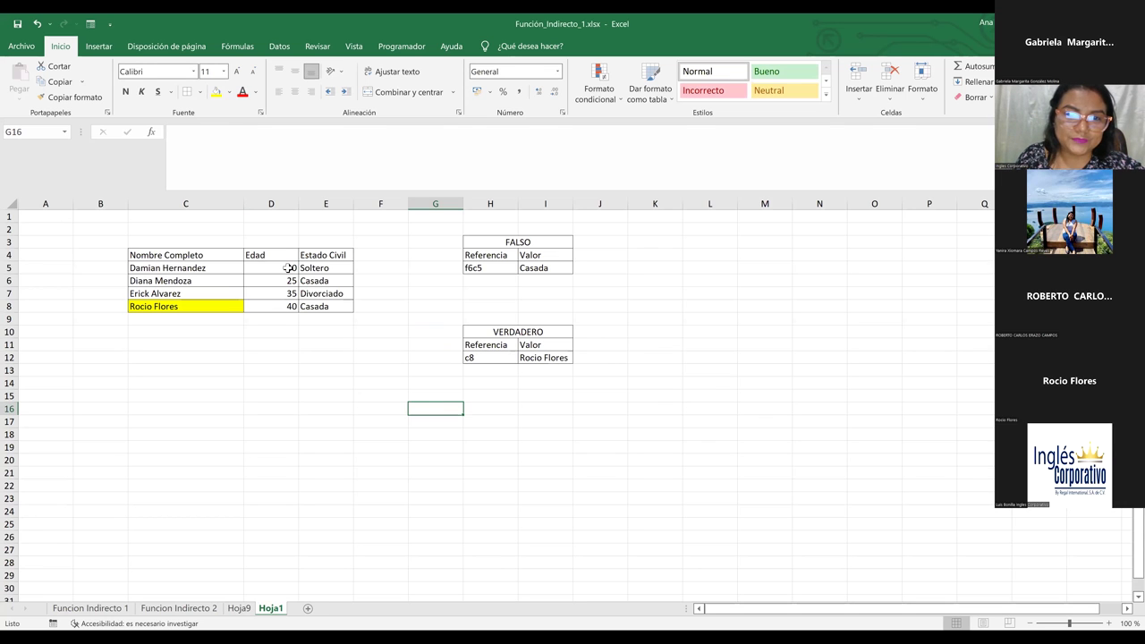
{"action": "left_click", "coordinate": [284, 295]}
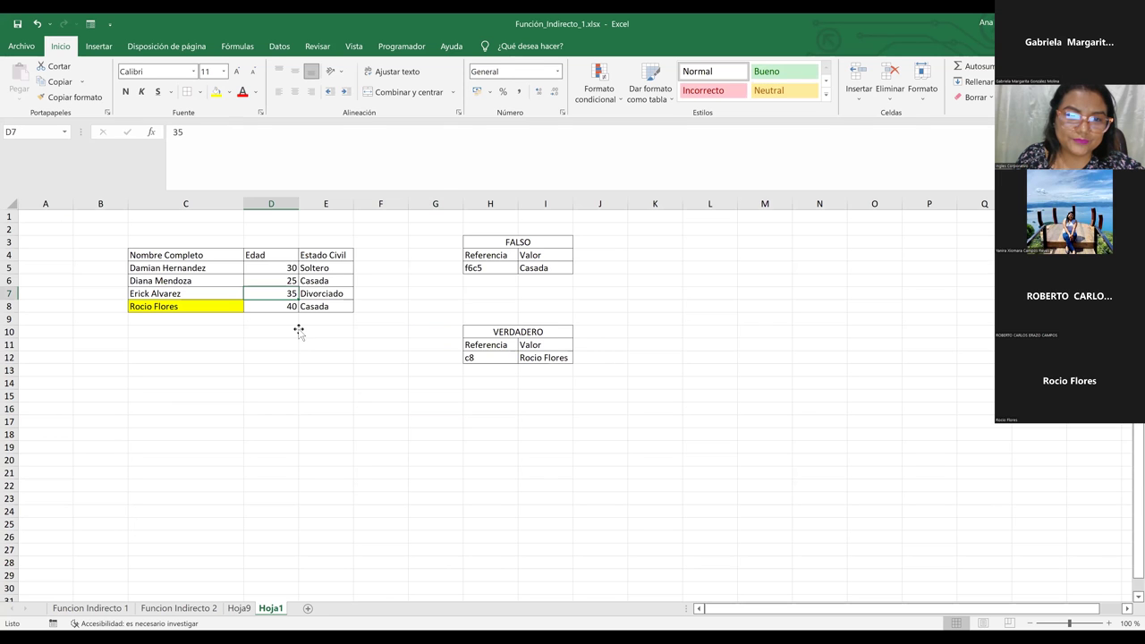
{"action": "left_click", "coordinate": [308, 373]}
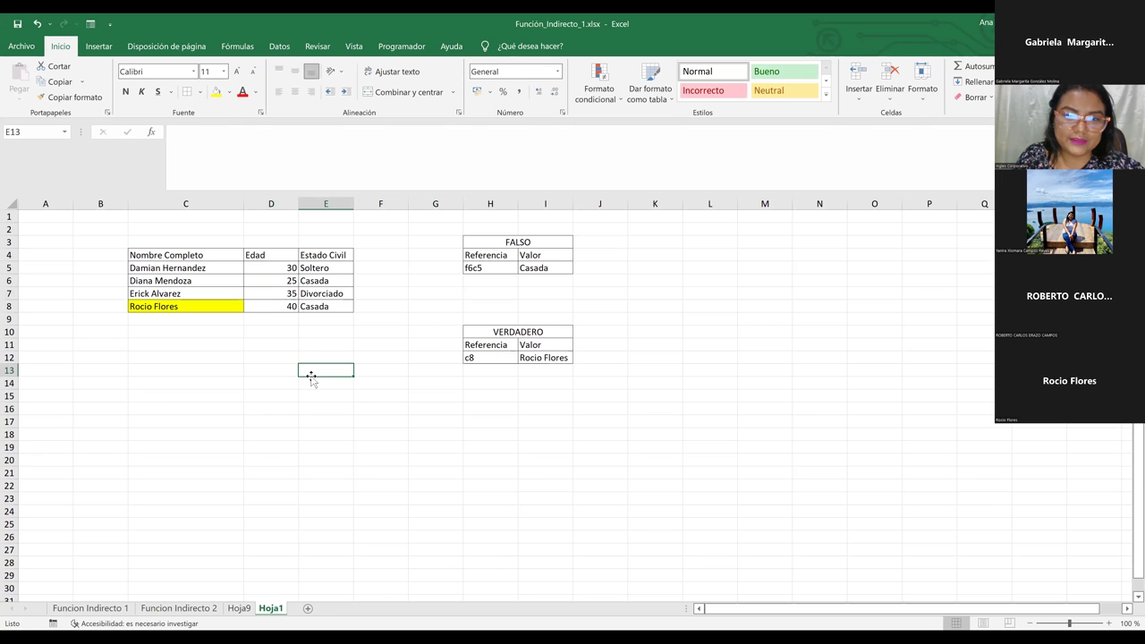
{"action": "left_click", "coordinate": [346, 413]}
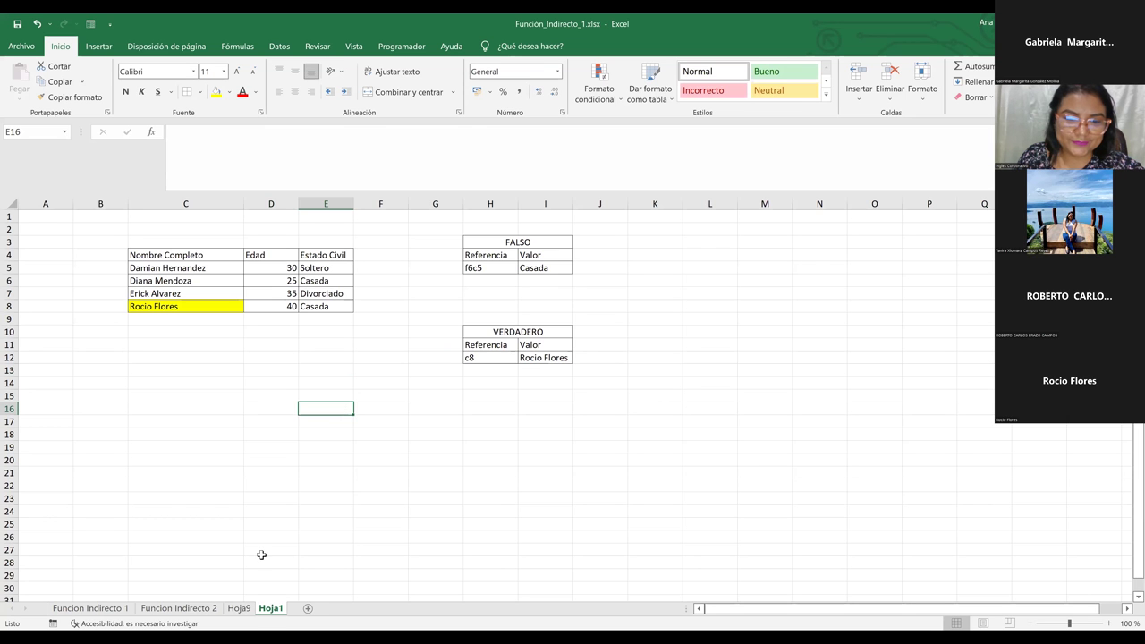
Browse the Hoja9 and Funcion Indirecto 2 sheets, then return to Hoja1 and check the Soltero value.
{"action": "left_click", "coordinate": [239, 609]}
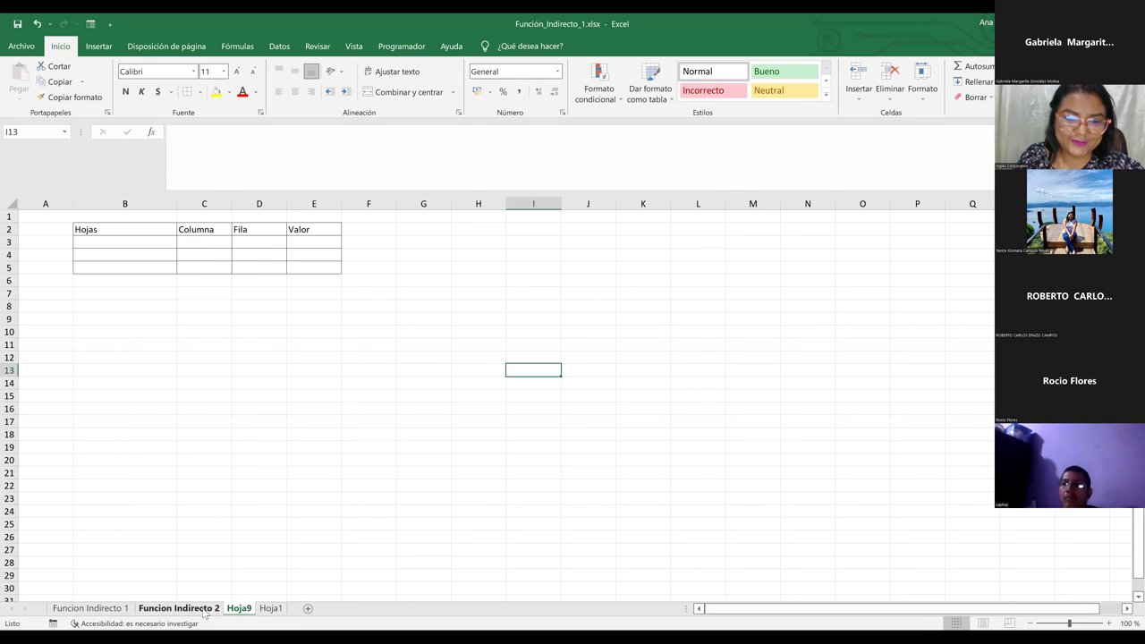
{"action": "left_click", "coordinate": [204, 610]}
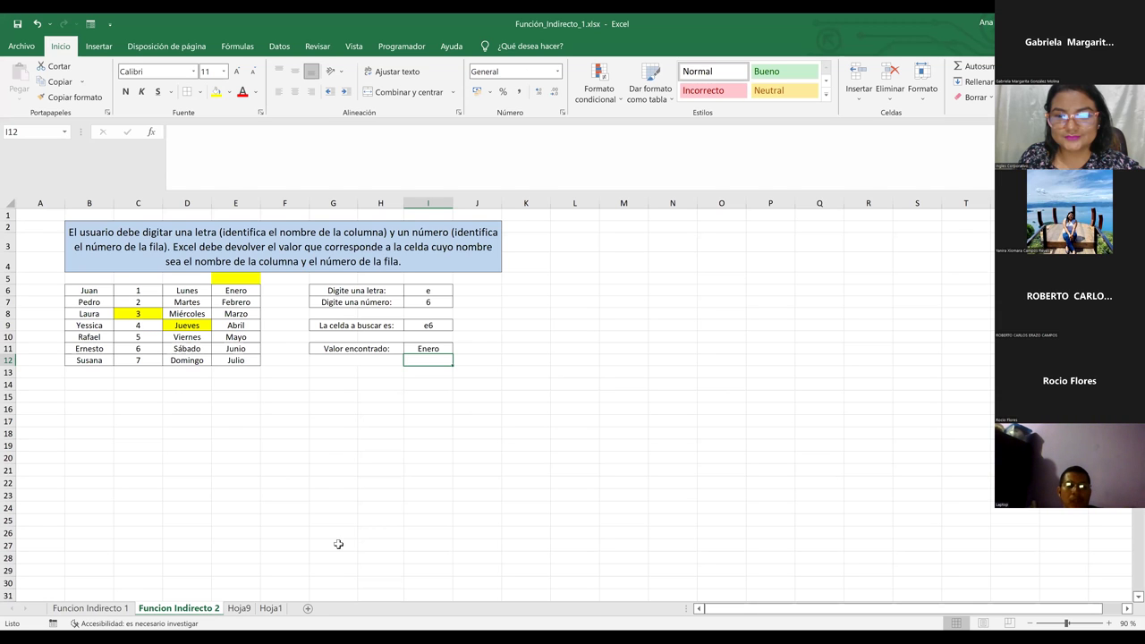
{"action": "left_click", "coordinate": [383, 481]}
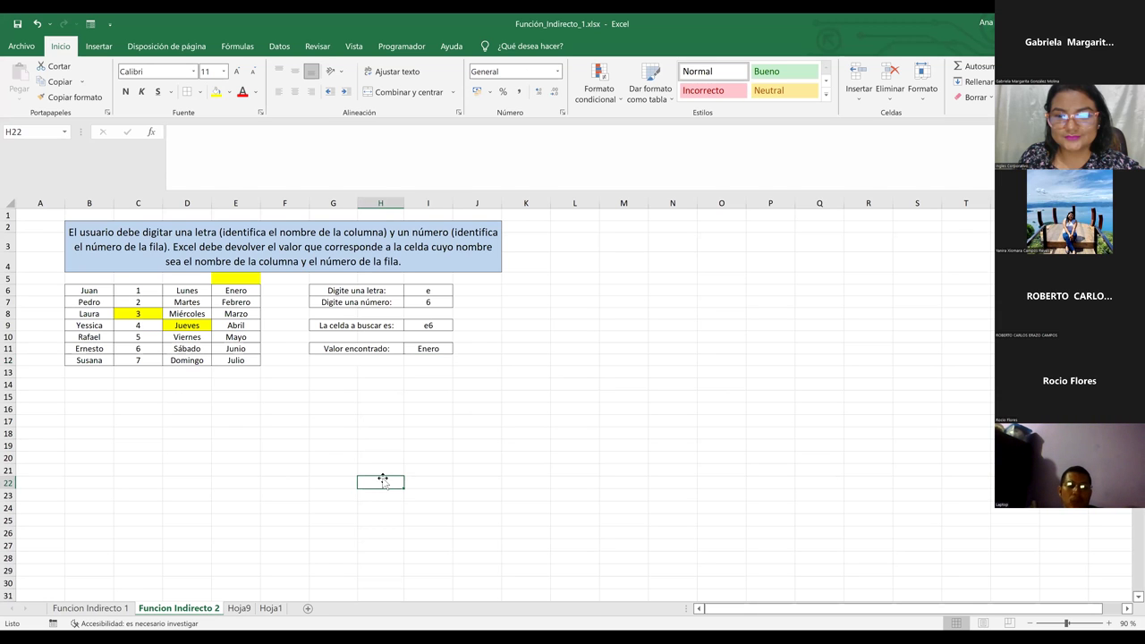
{"action": "left_click", "coordinate": [249, 610]}
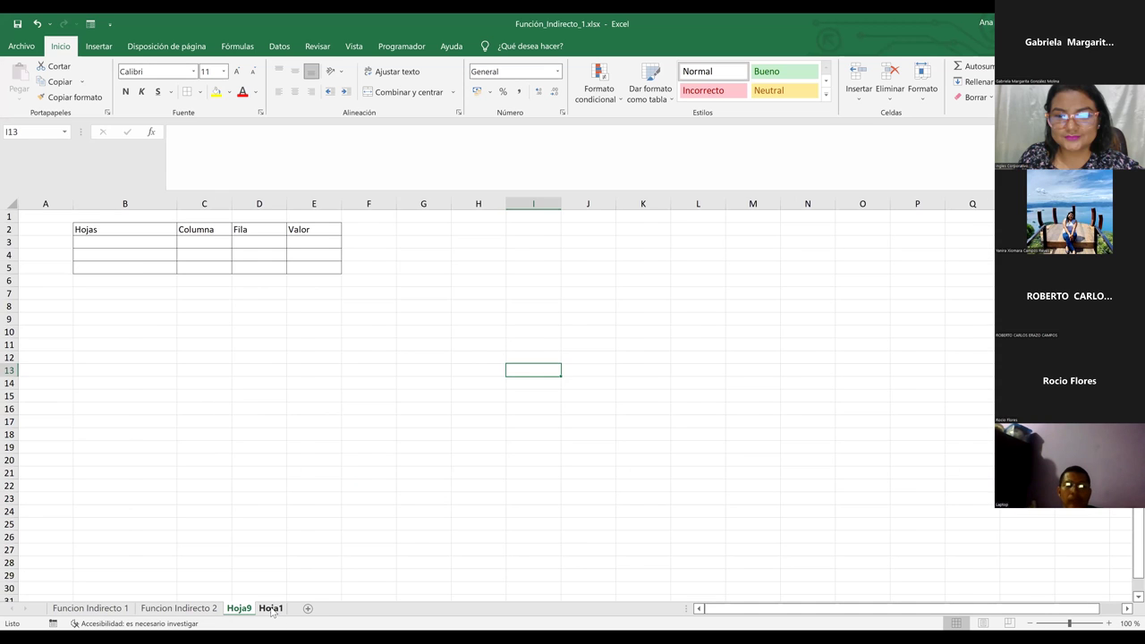
{"action": "left_click", "coordinate": [270, 607]}
{"action": "left_click", "coordinate": [246, 458]}
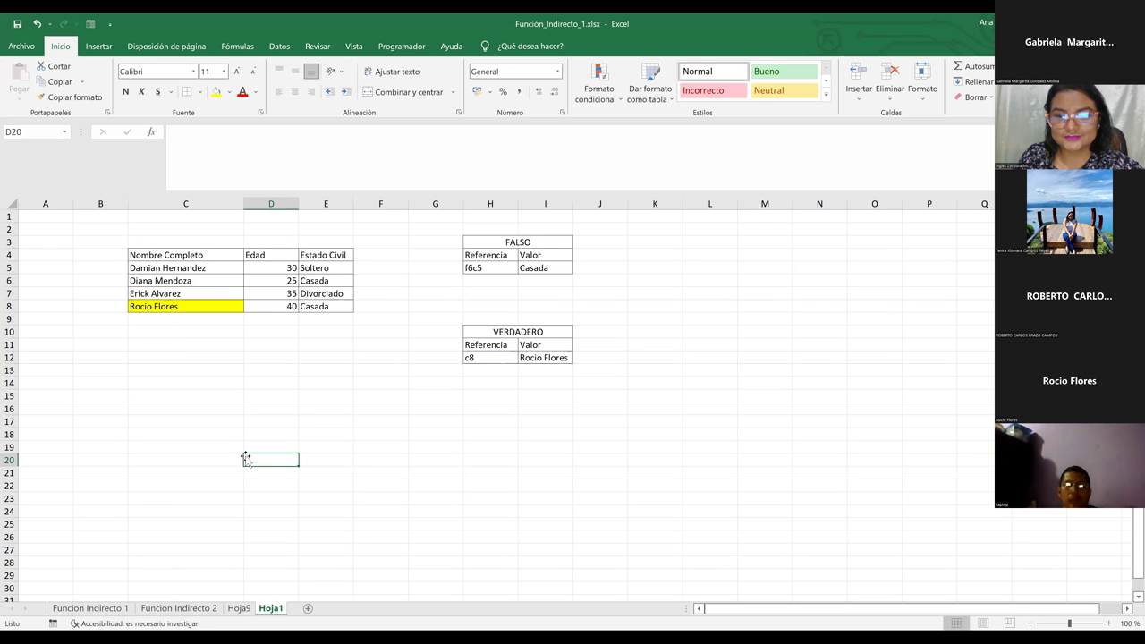
{"action": "left_click", "coordinate": [303, 269]}
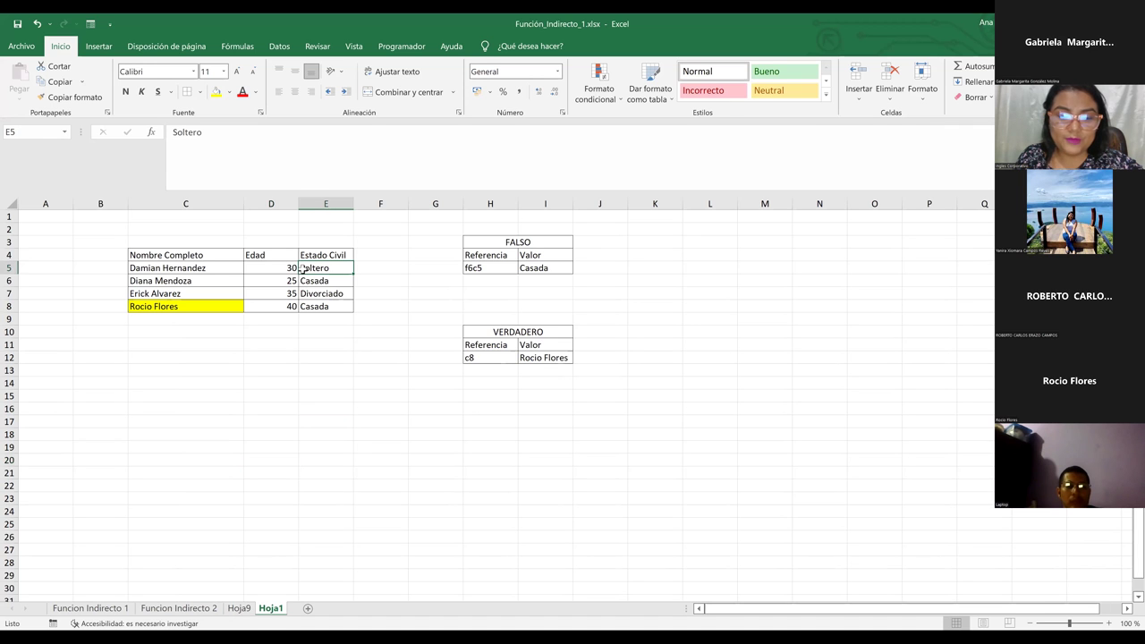
{"action": "left_click", "coordinate": [116, 607]}
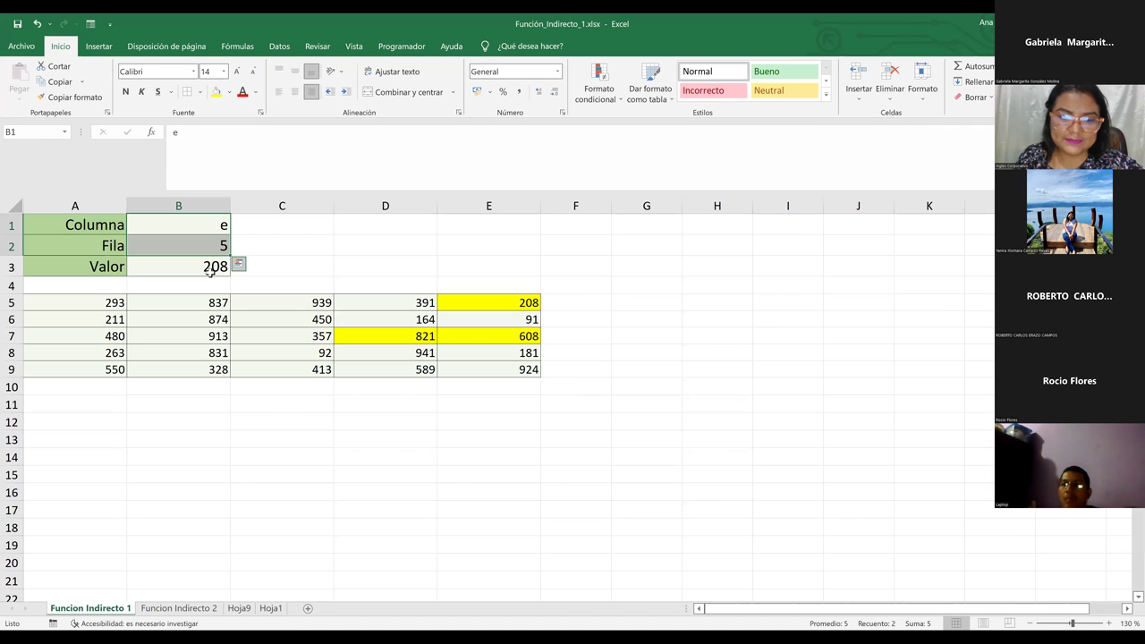
{"action": "left_click", "coordinate": [198, 270]}
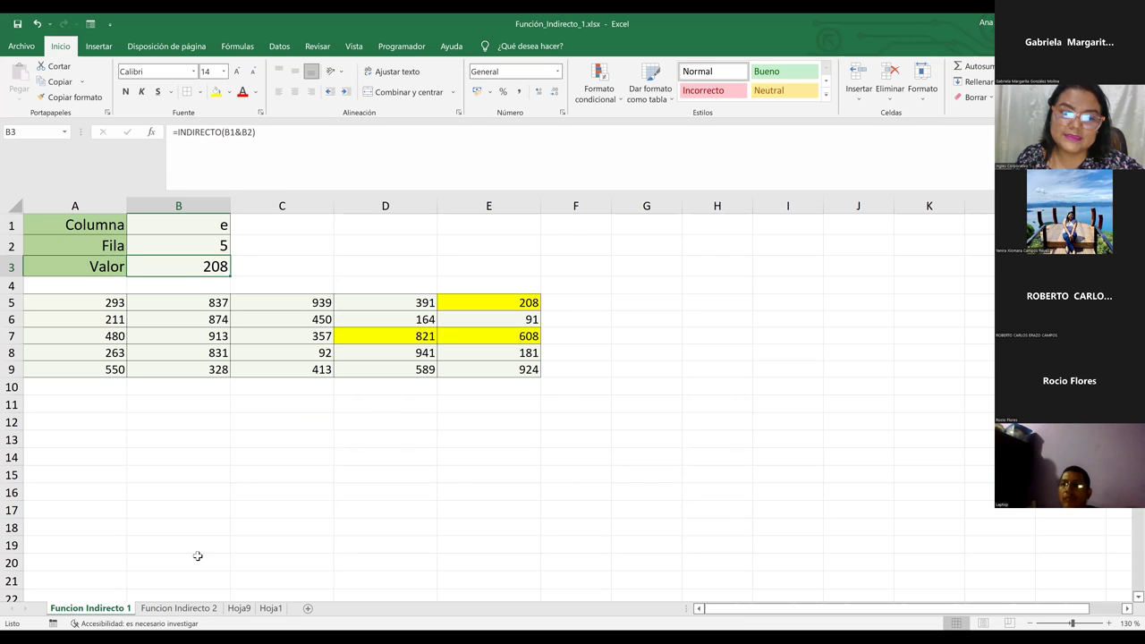
{"action": "left_click", "coordinate": [192, 611]}
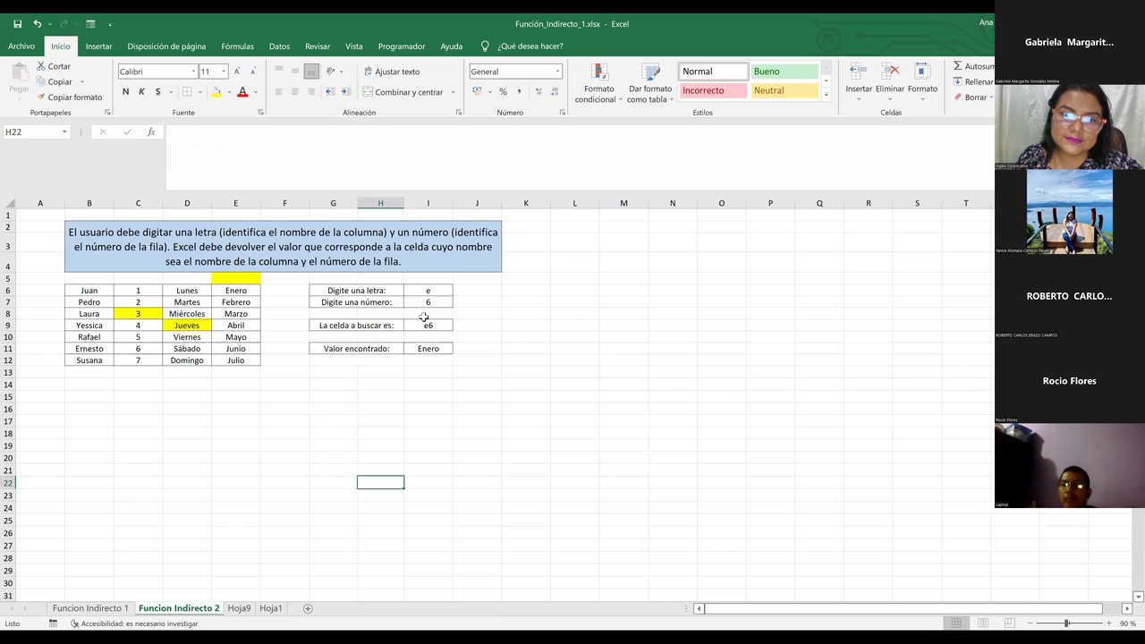
{"action": "left_click", "coordinate": [426, 324]}
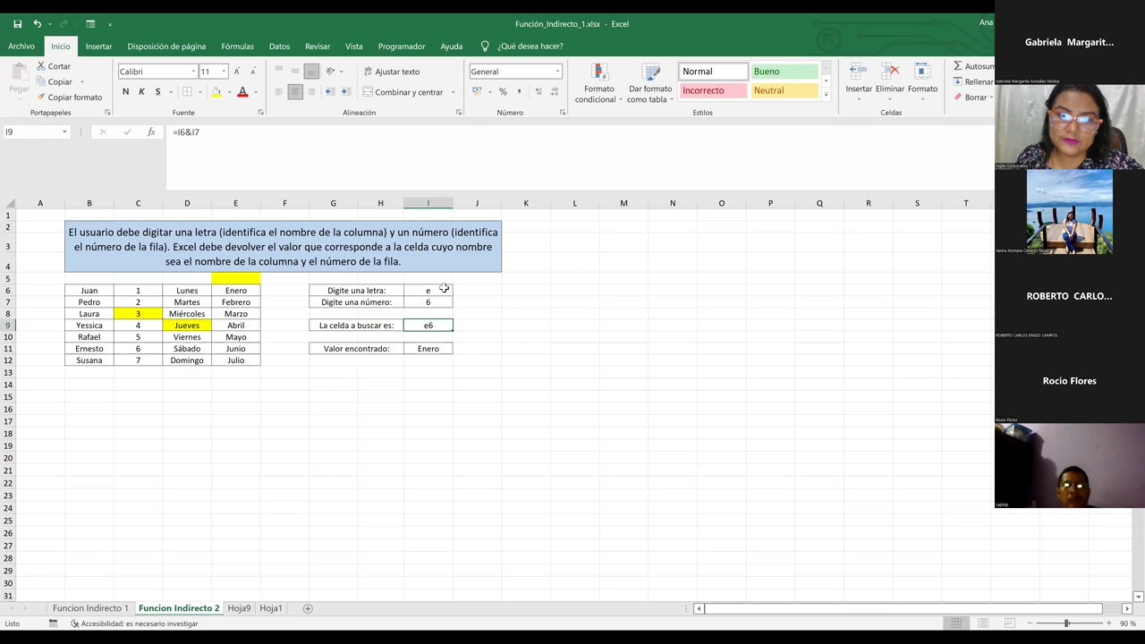
{"action": "left_click", "coordinate": [410, 349]}
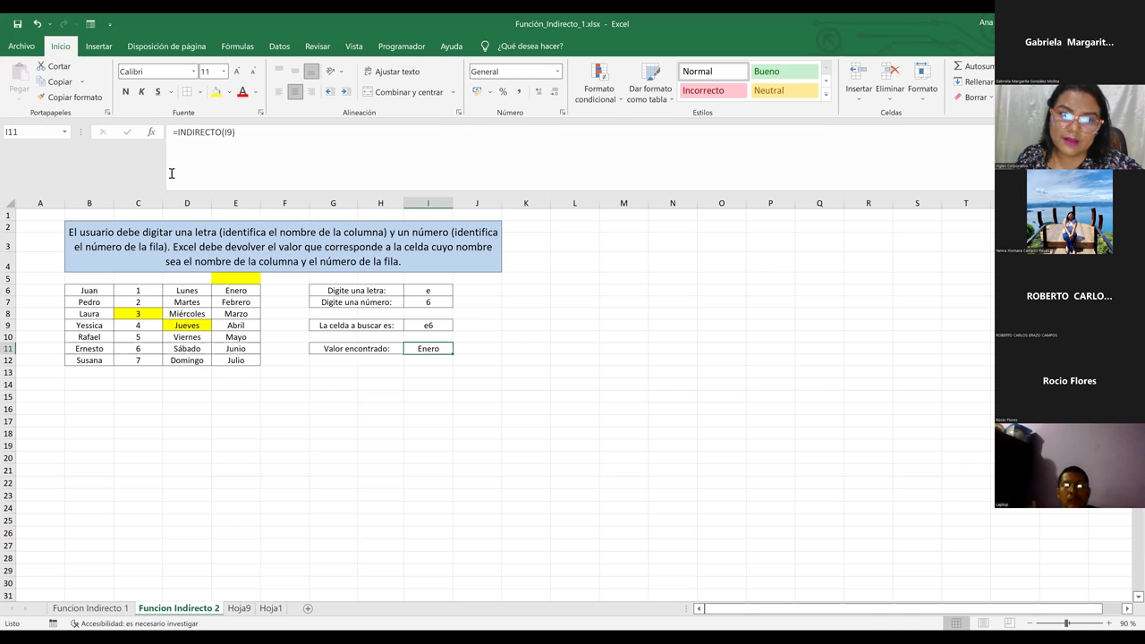
{"action": "left_click", "coordinate": [123, 609]}
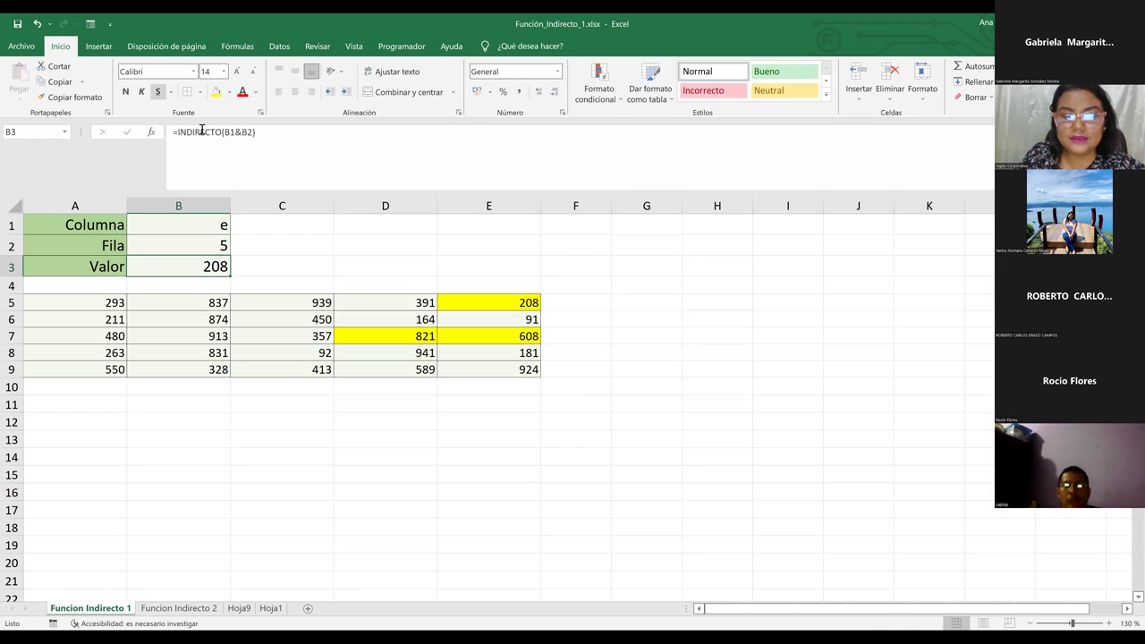
Replace the B1&B2 argument in B3's formula with Hoja1!H3:I5, the FALSO table range.
{"action": "double_click", "coordinate": [240, 133]}
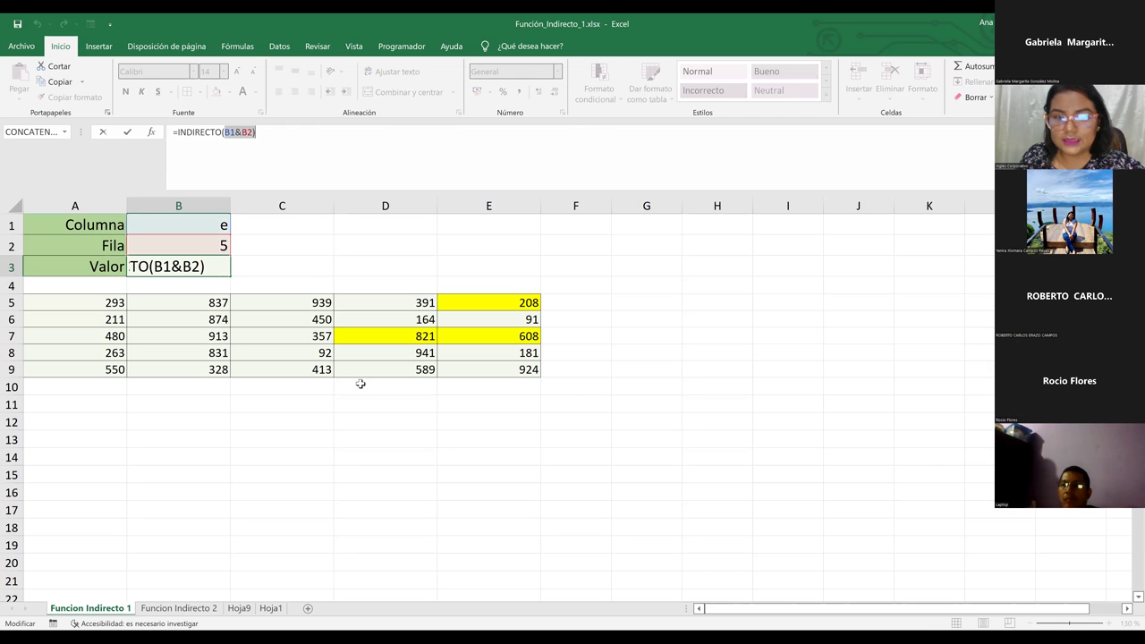
{"action": "left_click", "coordinate": [320, 502]}
{"action": "left_click", "coordinate": [270, 609]}
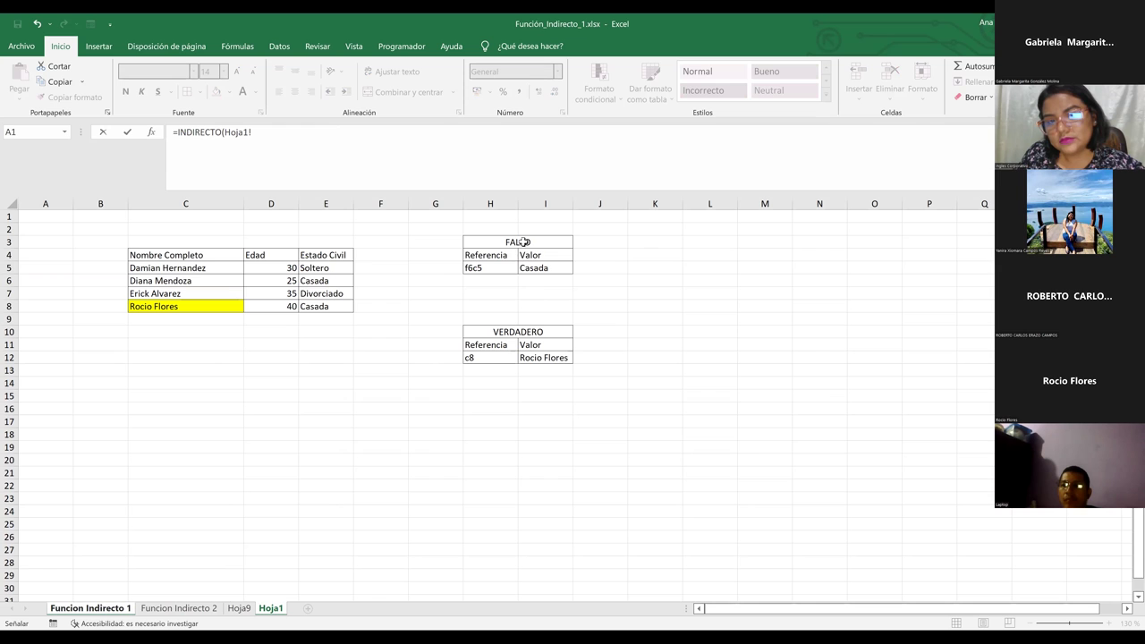
{"action": "left_click_drag", "start_coordinate": [523, 241], "coordinate": [525, 273]}
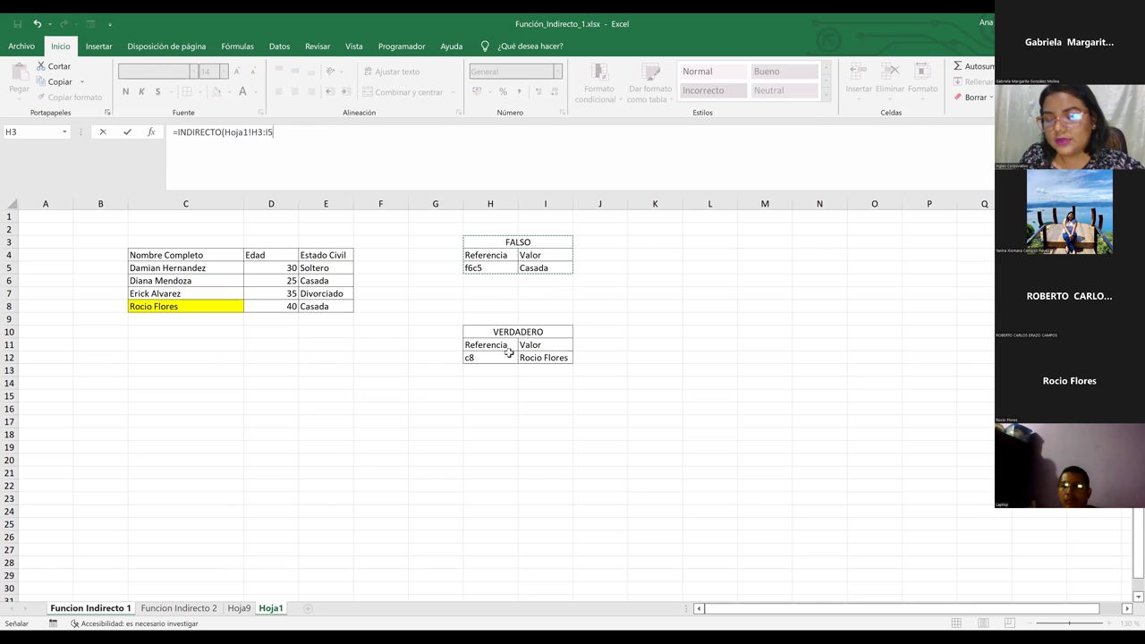